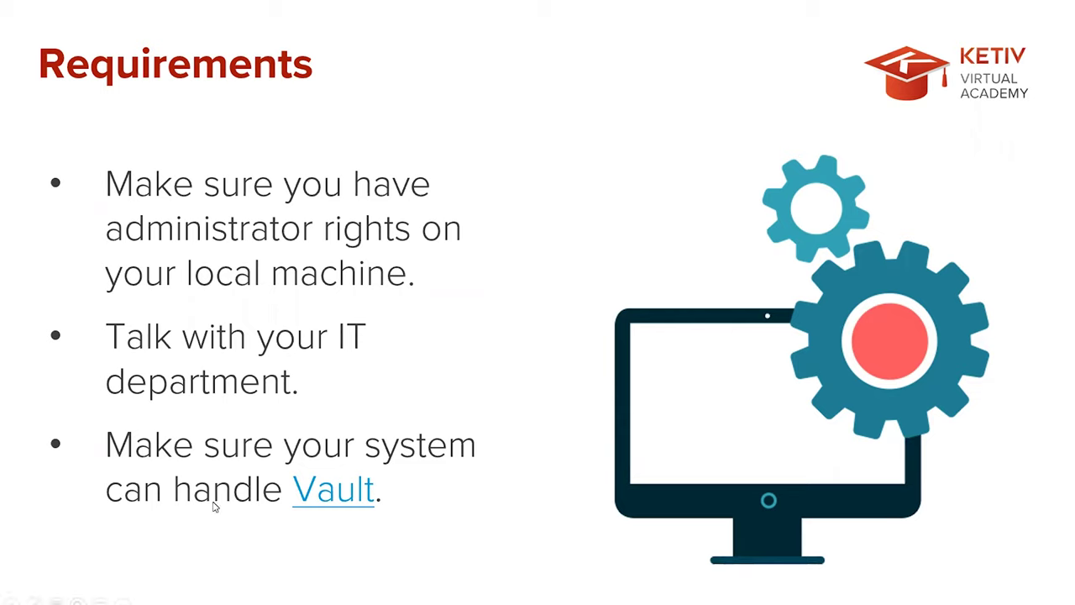
left_click(320, 494)
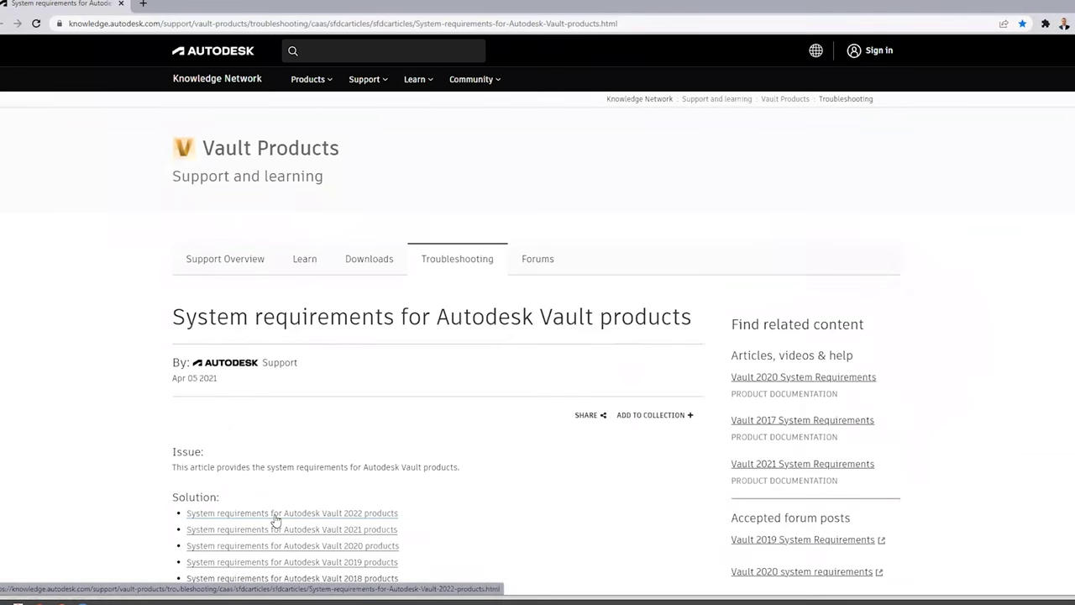
left_click(274, 518)
scroll(90, 448, "down", 3)
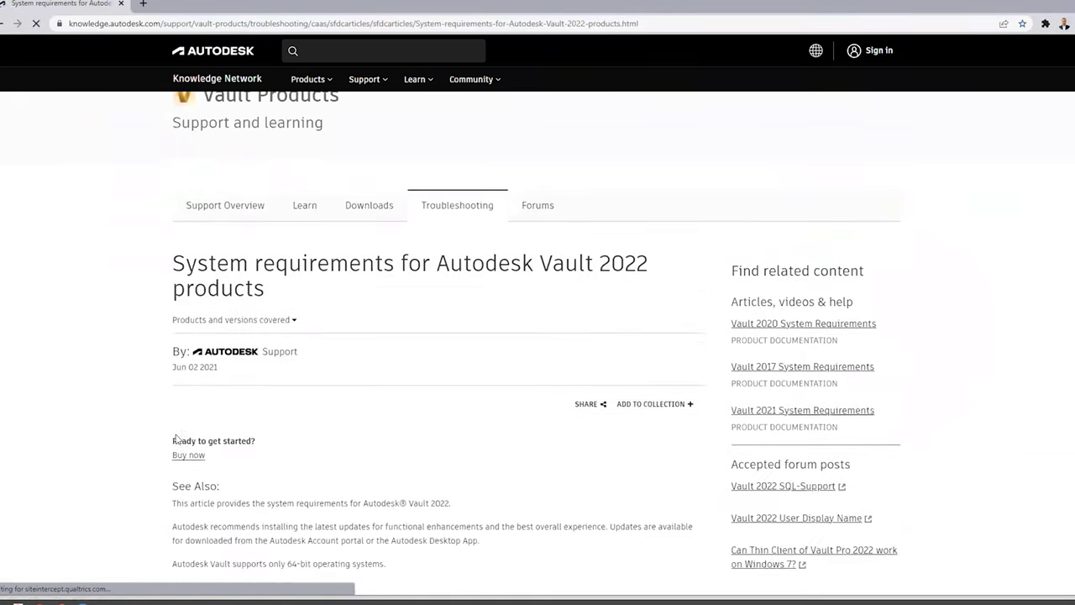
scroll(101, 466, "down", 1)
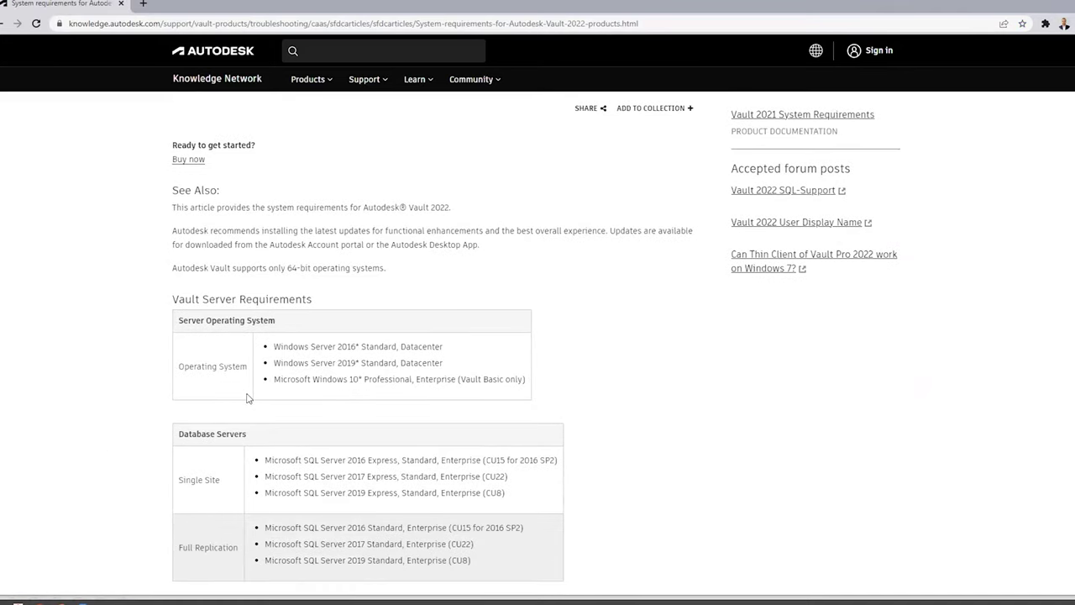
left_click_drag(274, 380, 453, 382)
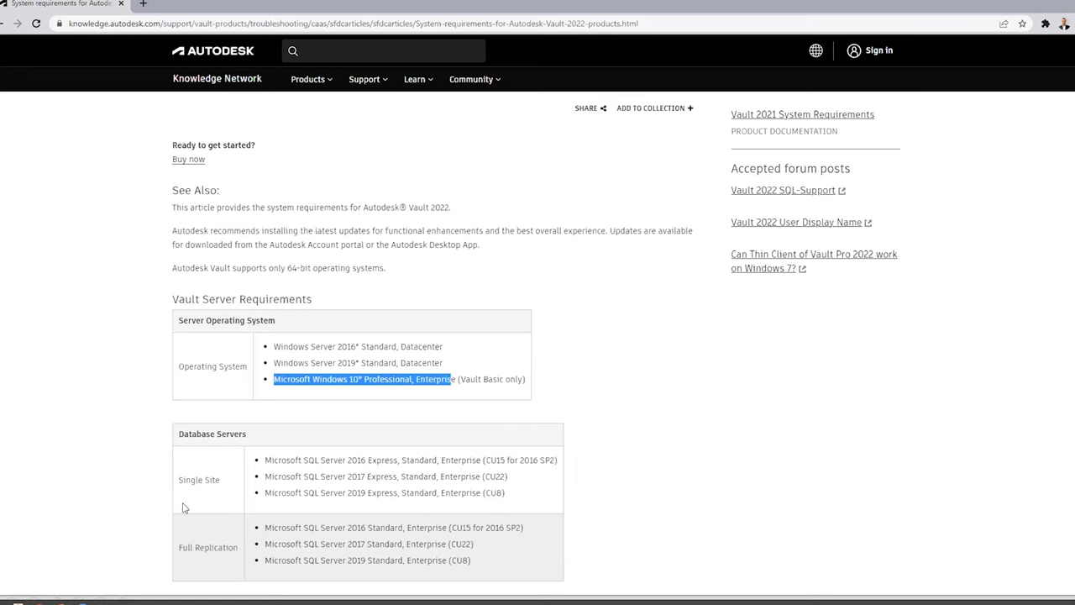
scroll(131, 527, "down", 2)
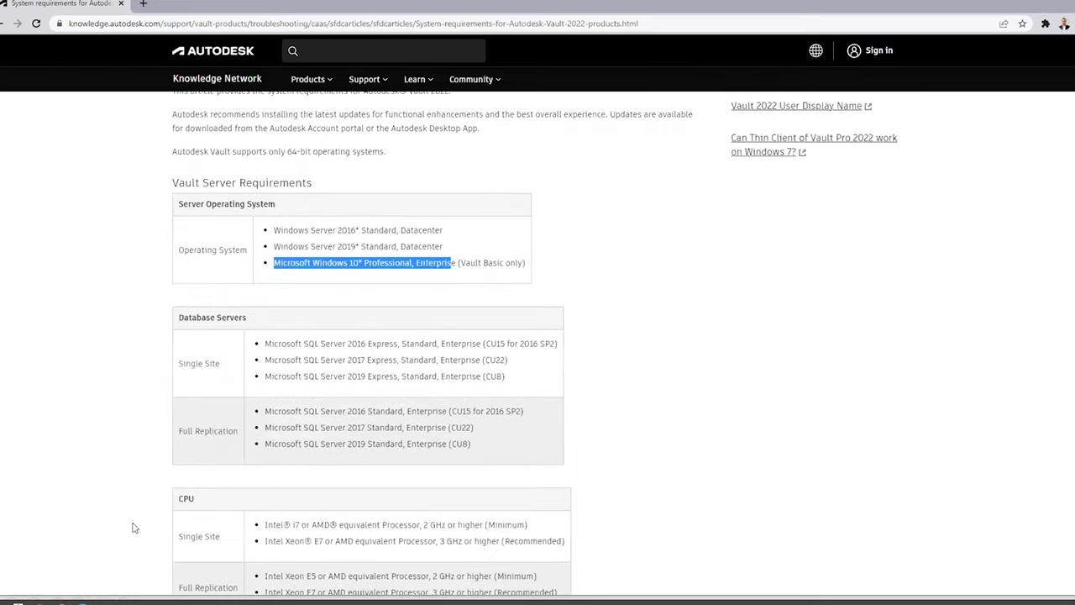
scroll(160, 530, "down", 2)
scroll(161, 533, "down", 2)
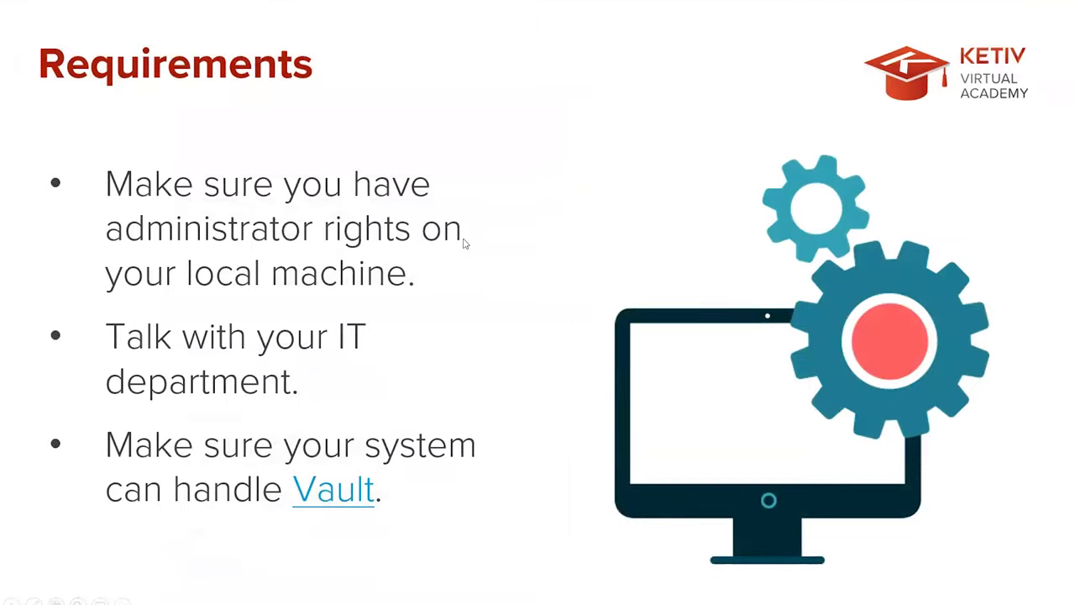
Step: Advance the slideshow through the Download Files section slide to the demo video slide
key("Right")
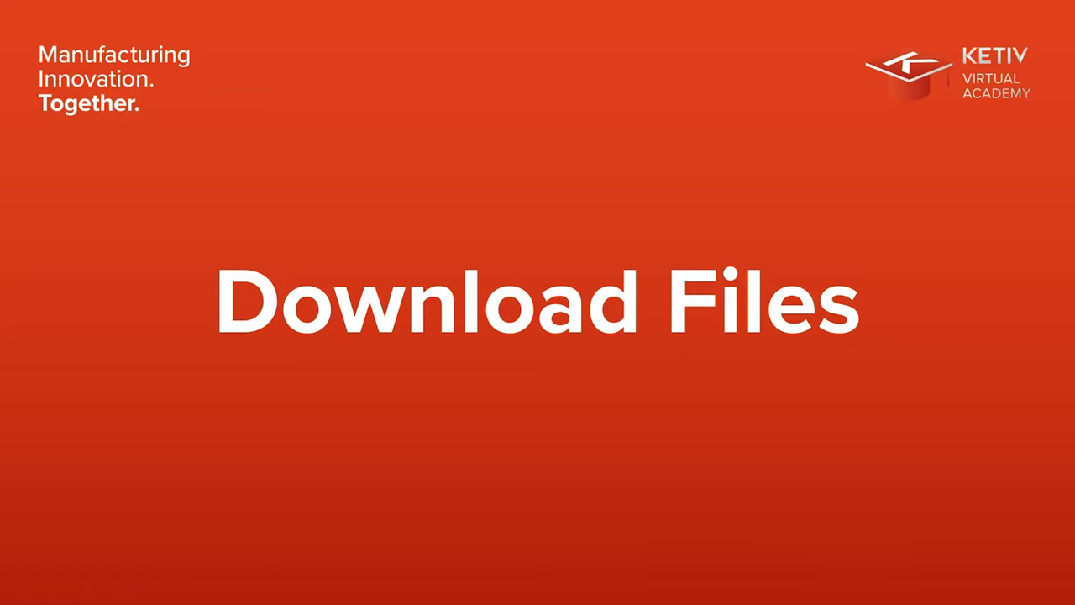
key("Right")
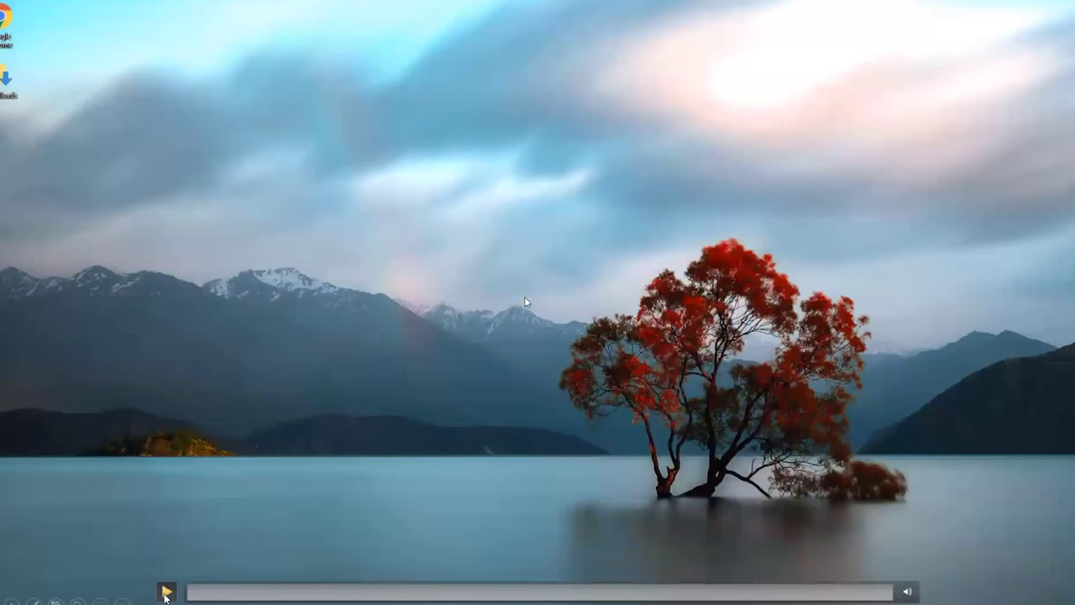
Step: Play the embedded demo video until the Autodesk Account home page at manage.autodesk.com appears
left_click(166, 593)
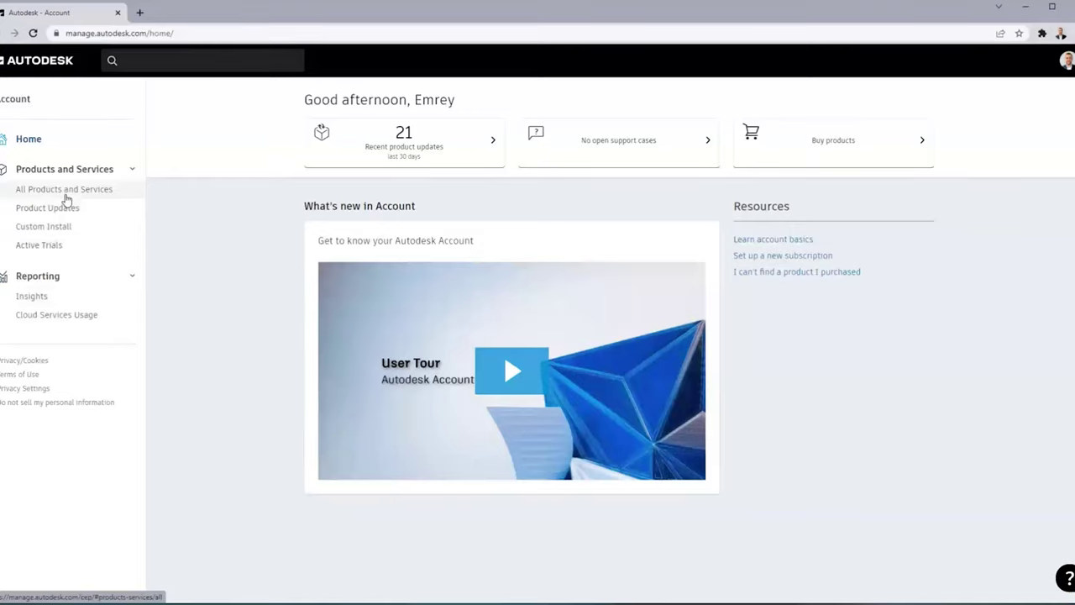
Step: Show all items in the Product Design & Manufacturing Collection and scroll to Vault Basic - Client
left_click(67, 198)
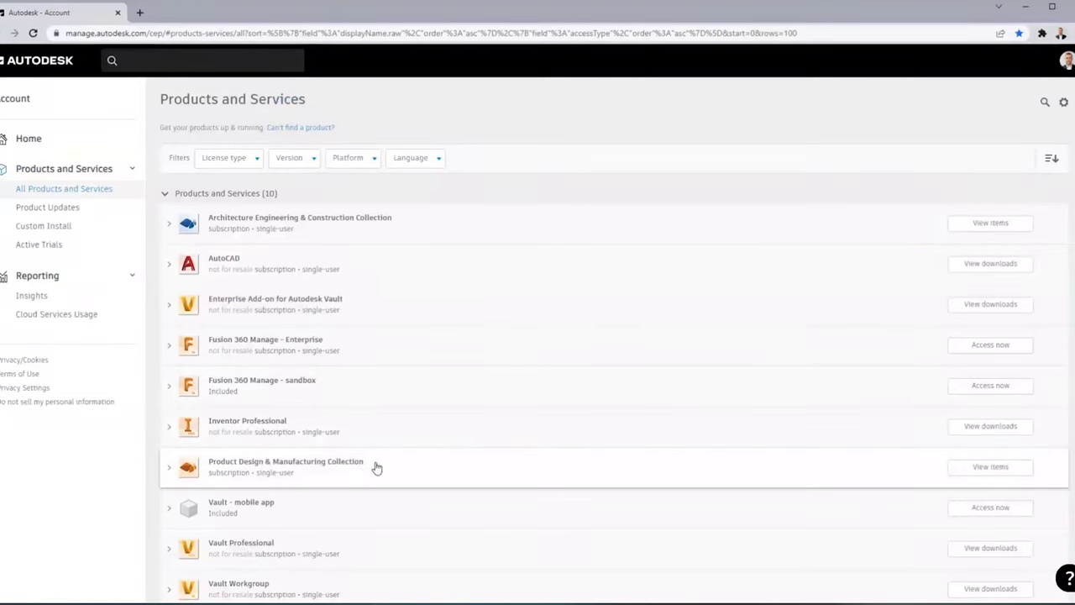
scroll(214, 470, "down", 1)
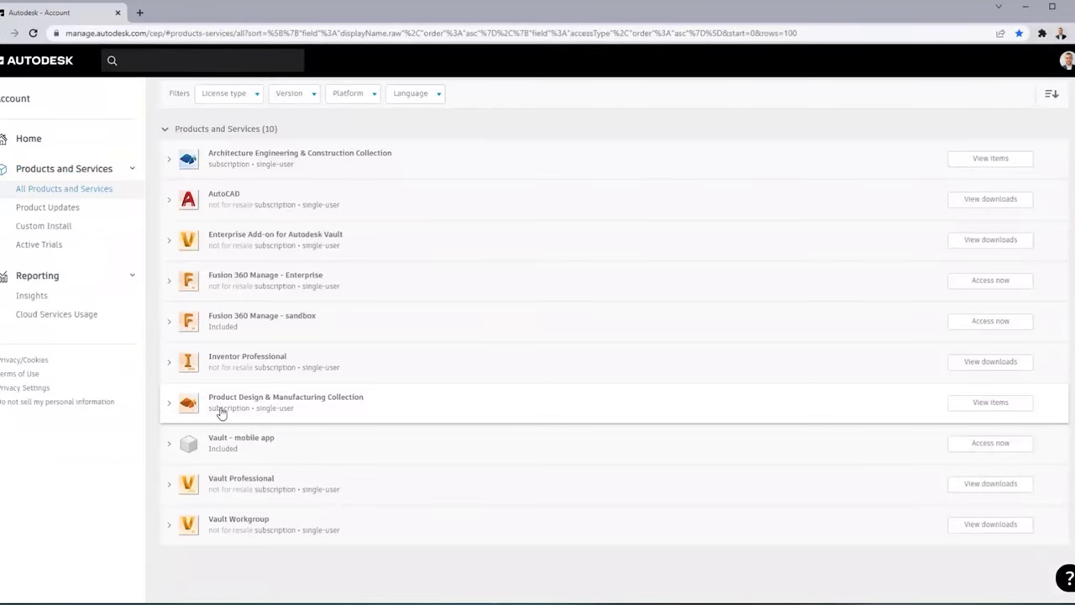
left_click(169, 407)
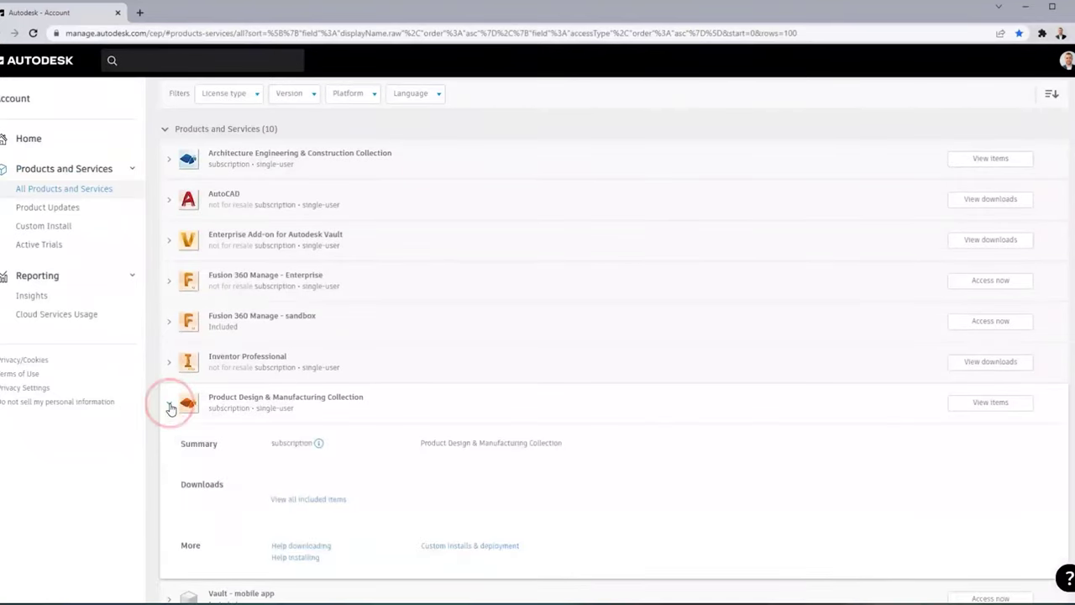
left_click(300, 502)
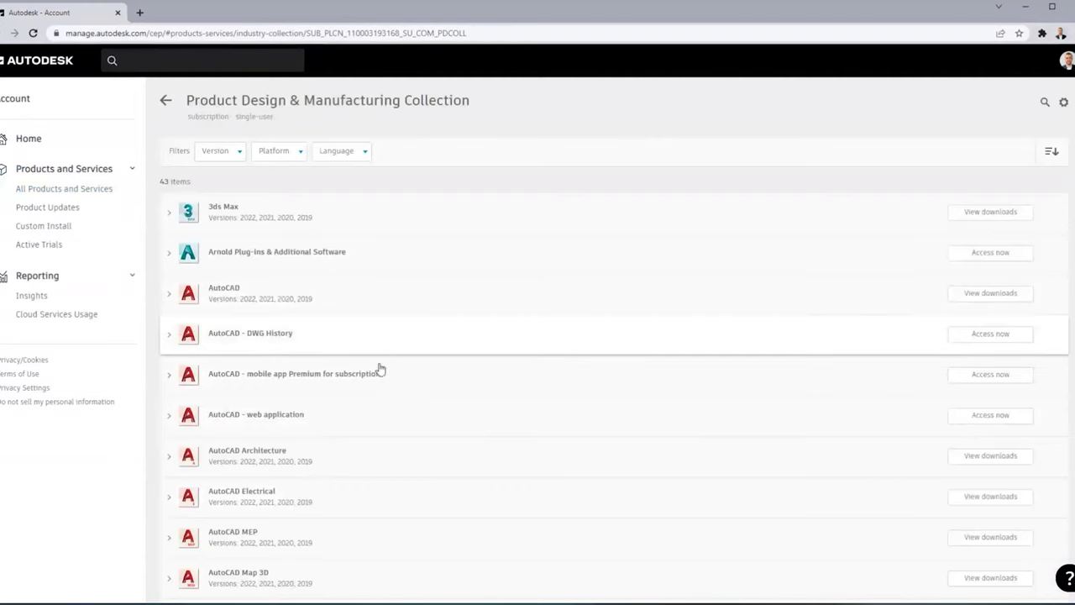
scroll(392, 348, "down", 2)
scroll(392, 349, "down", 3)
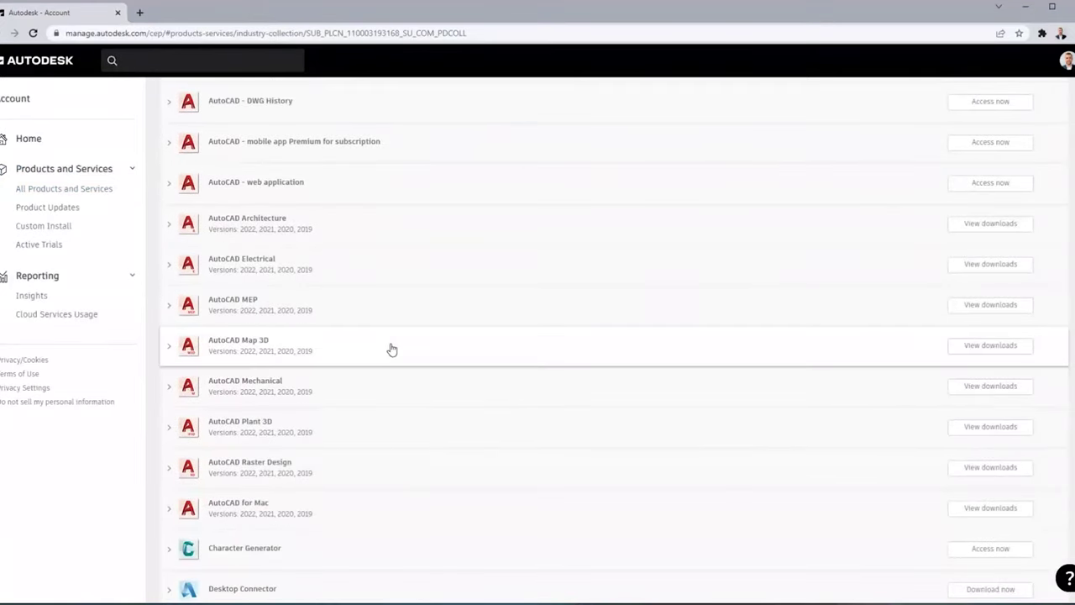
scroll(391, 348, "down", 10)
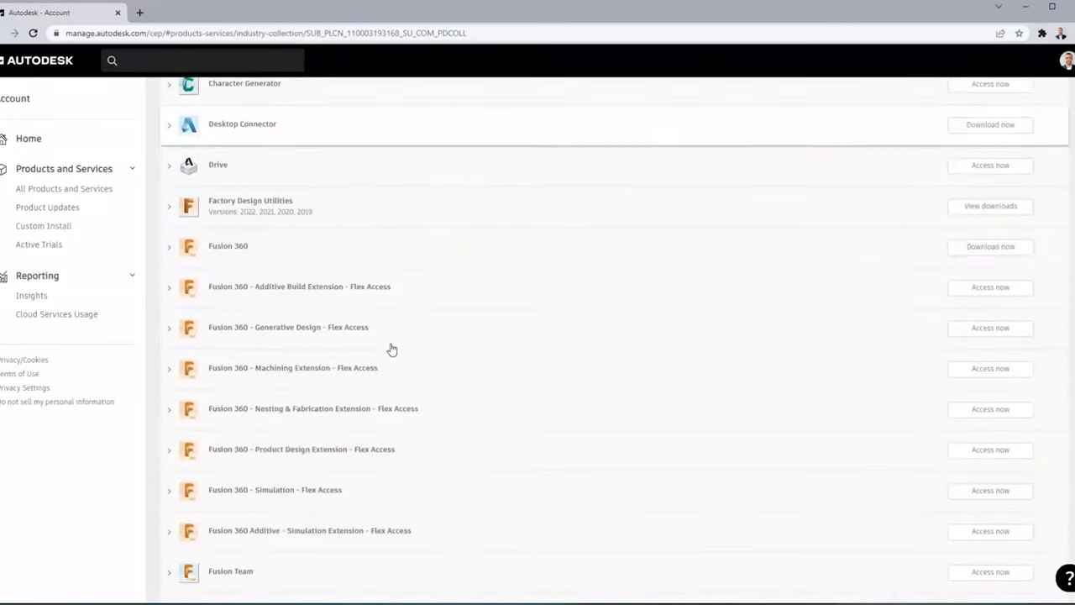
scroll(391, 348, "down", 9)
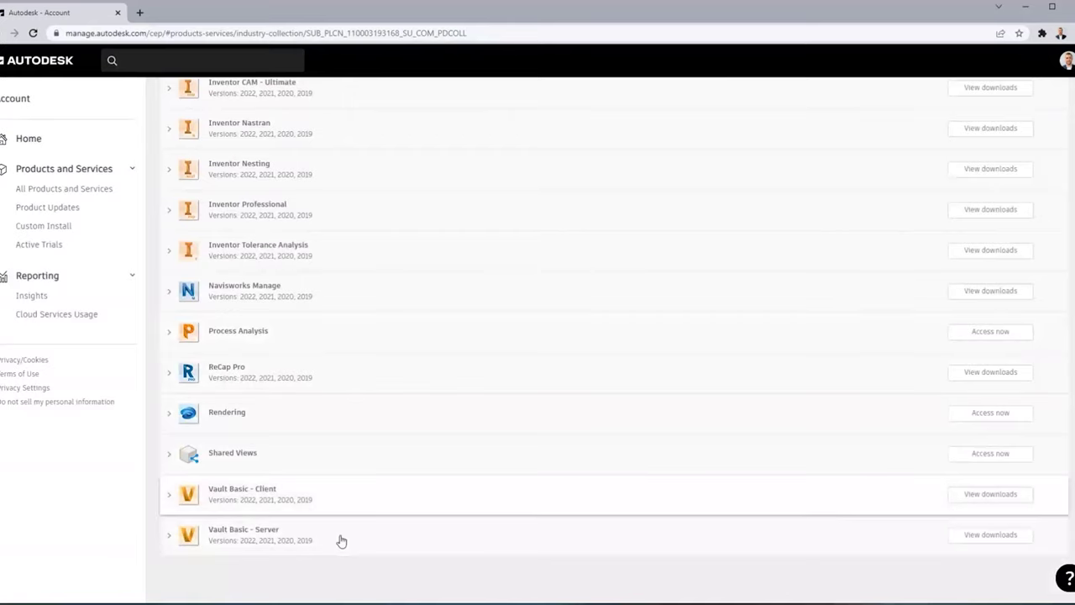
Step: Download the Vault Basic - Client 2022 Win 64 English installer using Browser Download
left_click(1018, 500)
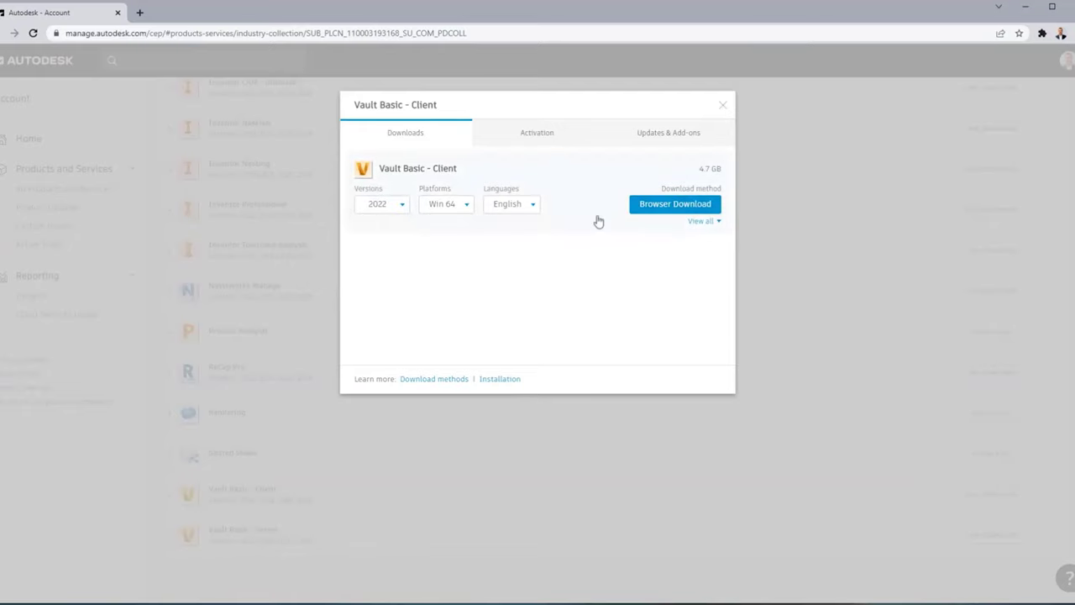
left_click(714, 222)
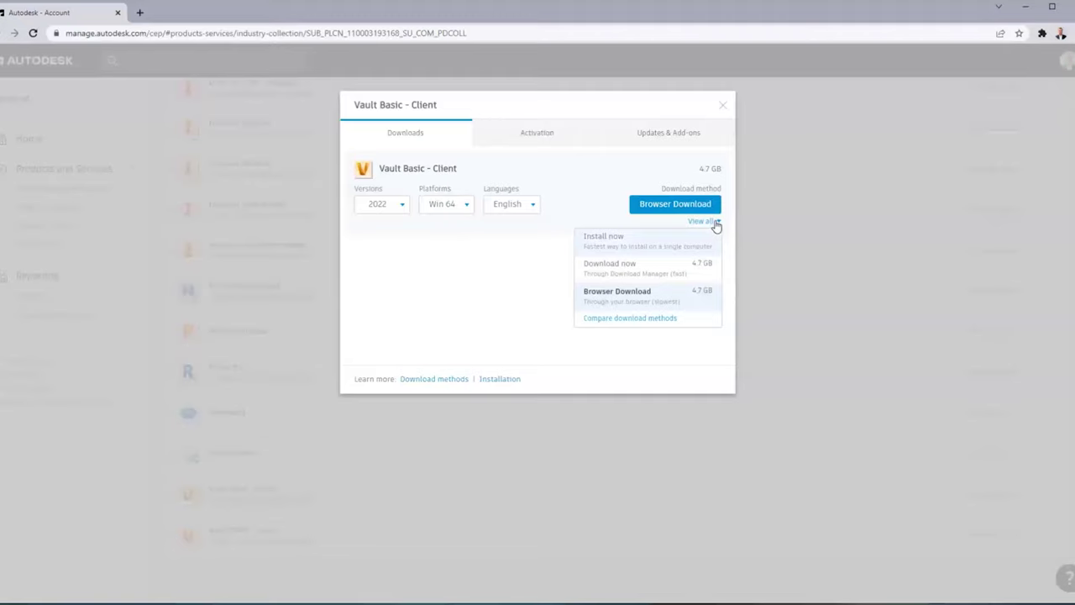
left_click(680, 299)
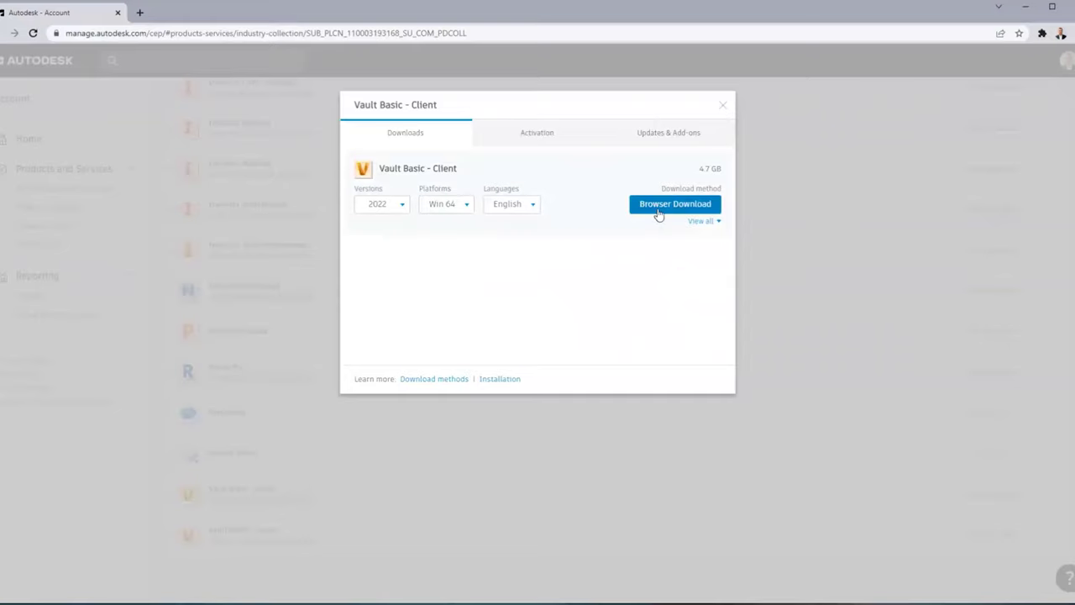
left_click(658, 214)
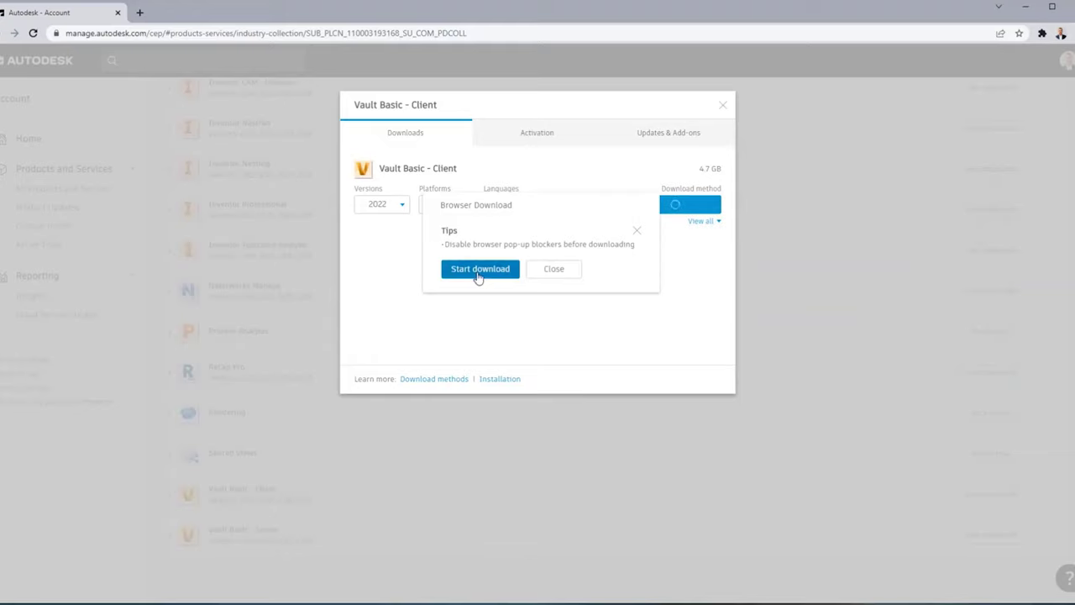
left_click(478, 271)
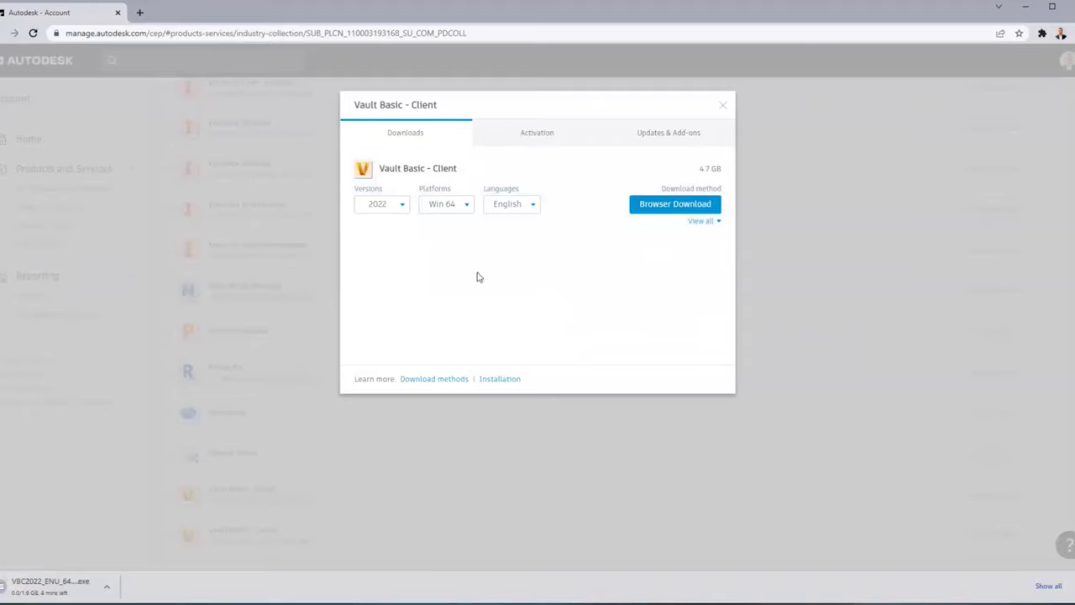
Step: Show the Updates & Add-ons list for Vault Basic - Client
left_click(672, 136)
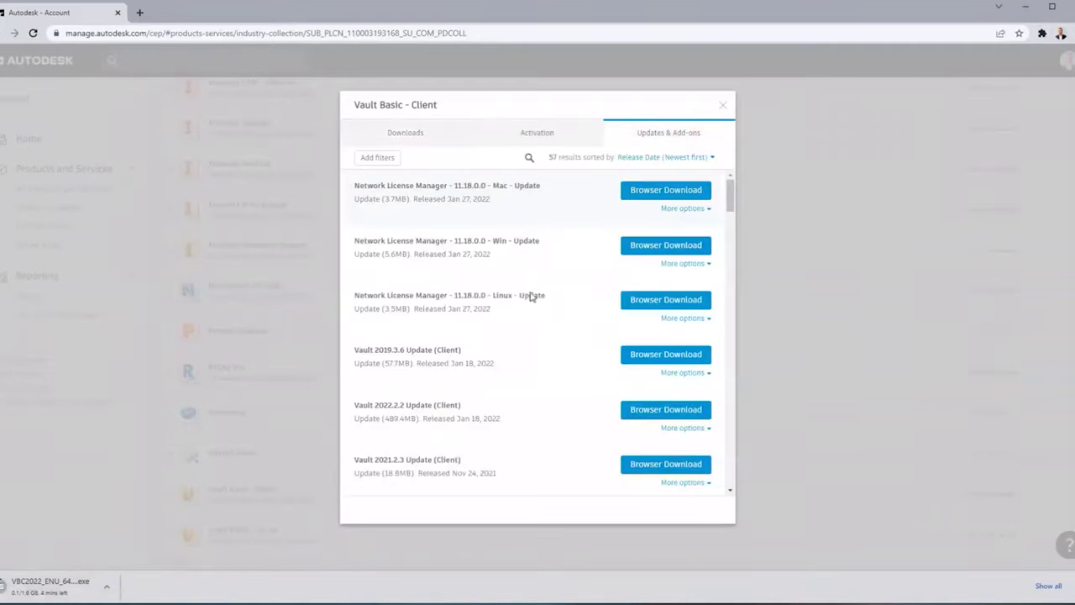
scroll(527, 300, "down", 1)
scroll(520, 305, "down", 5)
scroll(521, 305, "up", 6)
Step: Filter the updates to 2022, Vault Professional Client and Update, leaving 16 results
left_click(375, 161)
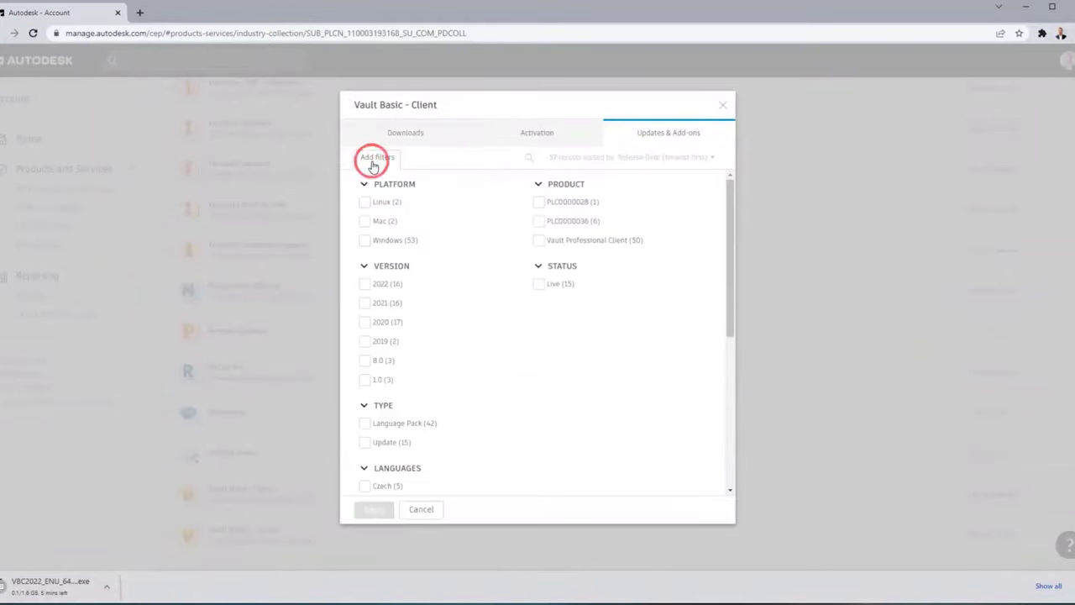
left_click(365, 287)
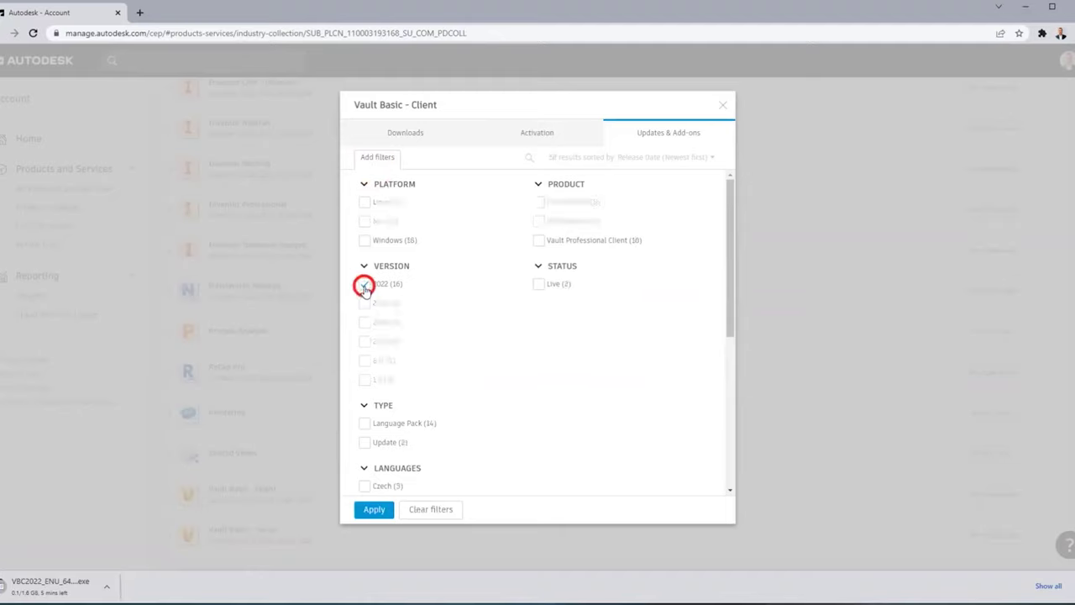
left_click(541, 245)
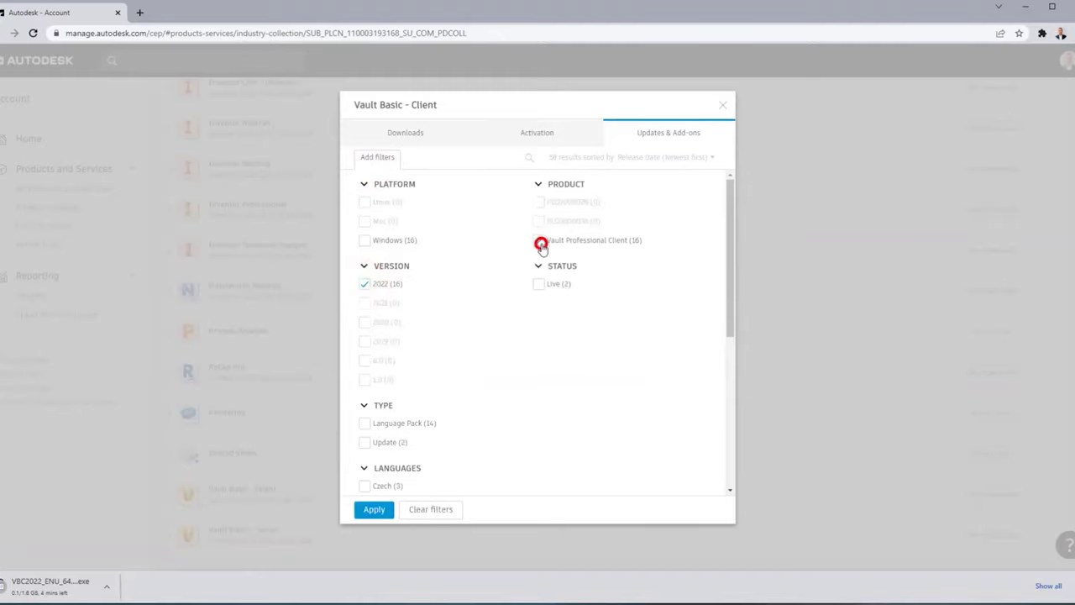
left_click(365, 445)
left_click(375, 510)
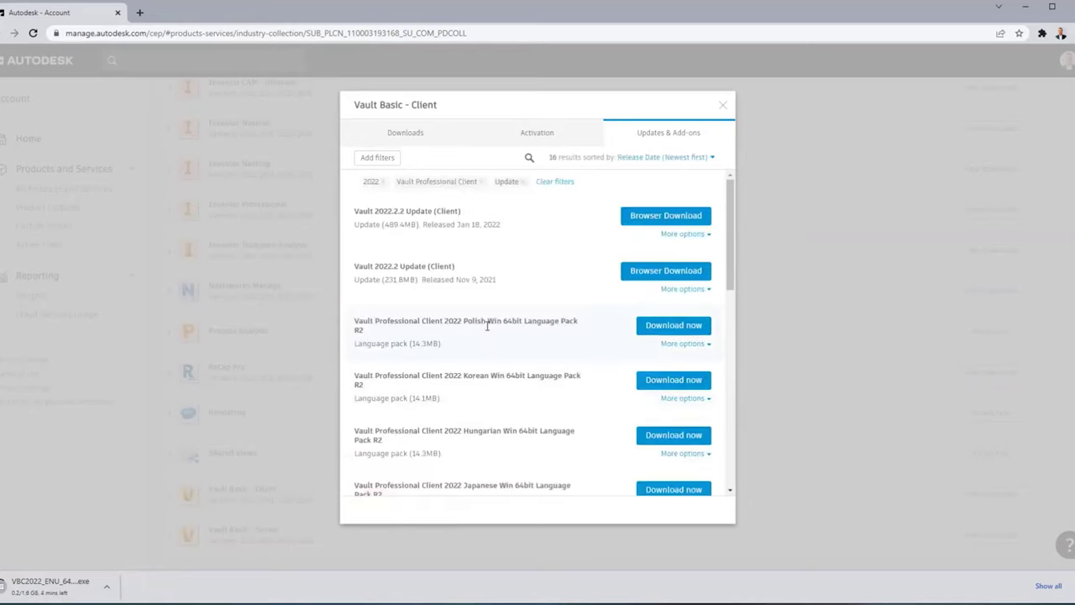
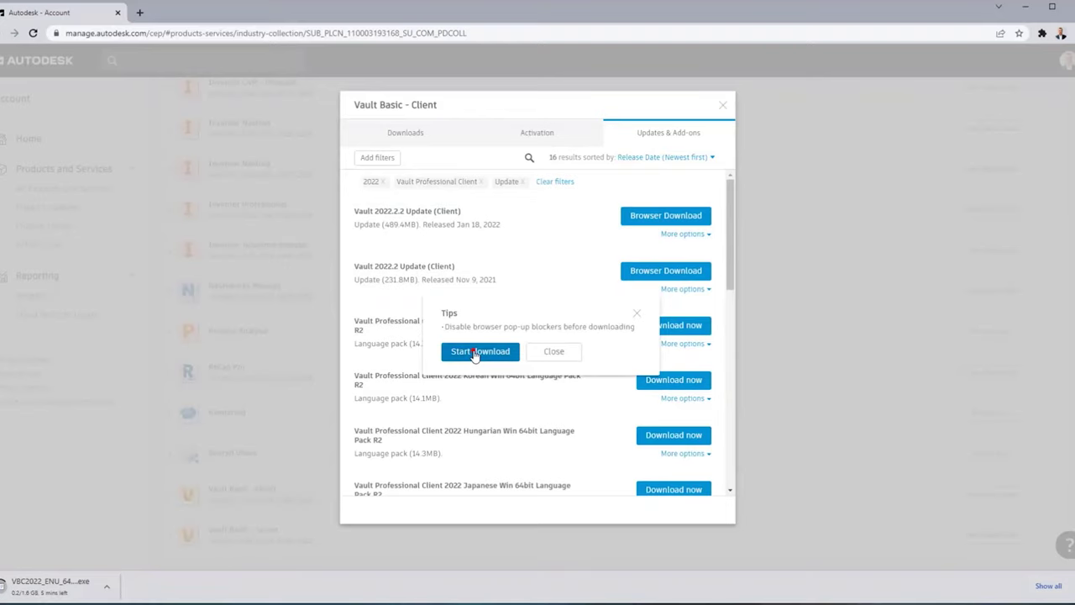
Step: Download the Vault 2022.2 and 2022.2.2 client updates via the browser, then close the Vault Basic - Client window
left_click(476, 351)
left_click(648, 215)
left_click(465, 353)
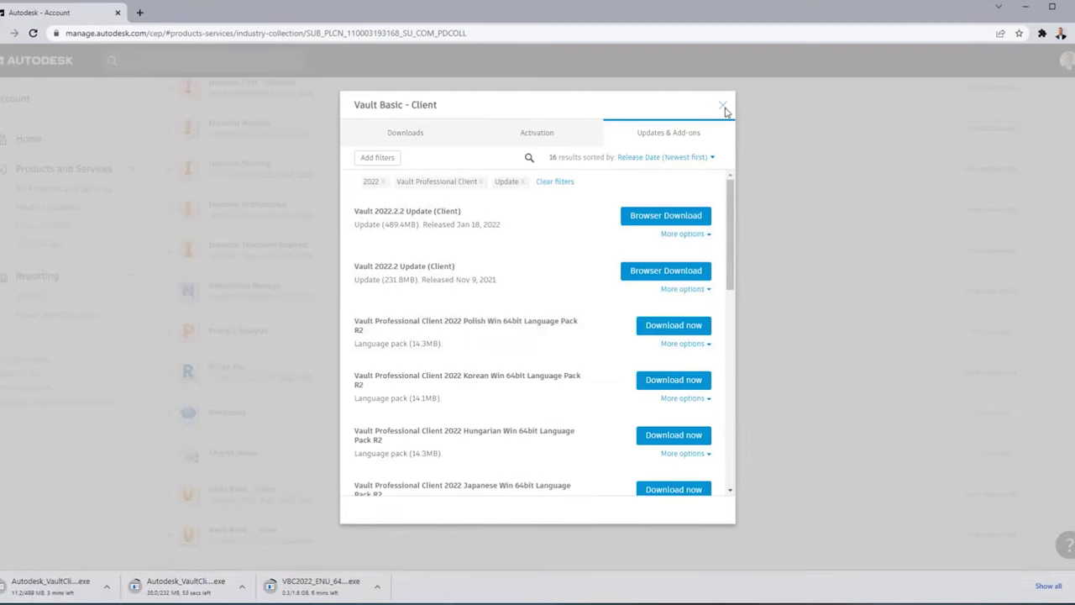
left_click(723, 104)
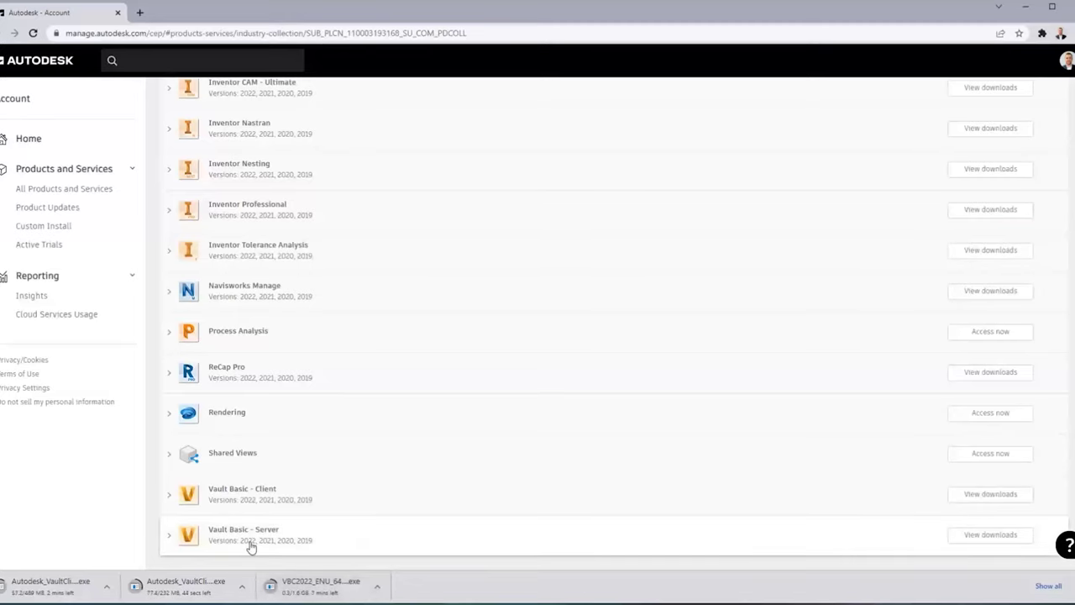
Step: Browser-download the Vault Basic Server 2022 Win 64 English installer, then list the server's updates and add-ons
left_click(997, 539)
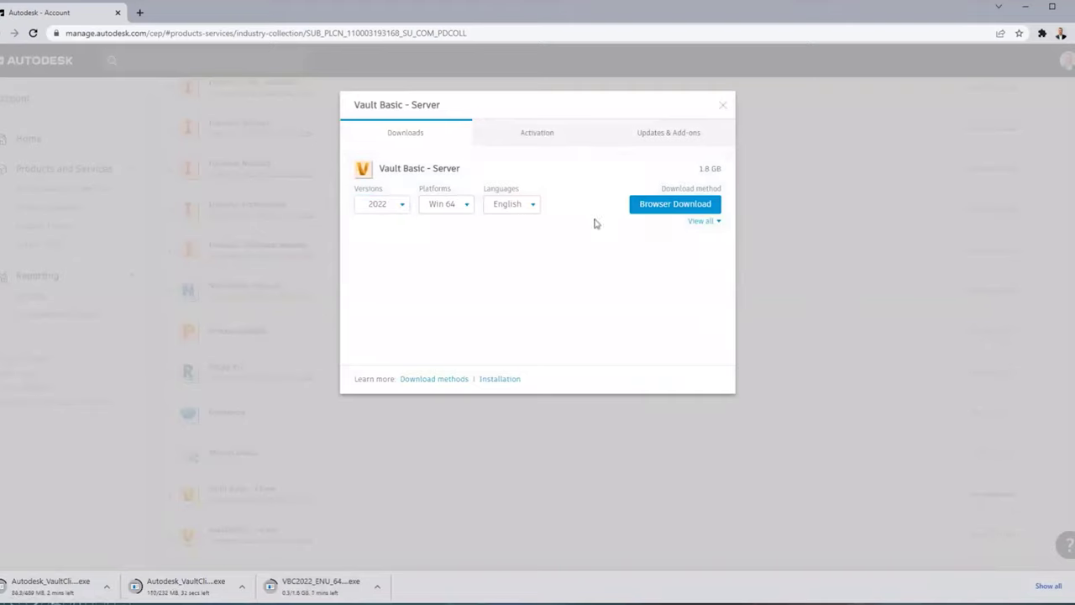
left_click(714, 223)
left_click(644, 300)
left_click(673, 206)
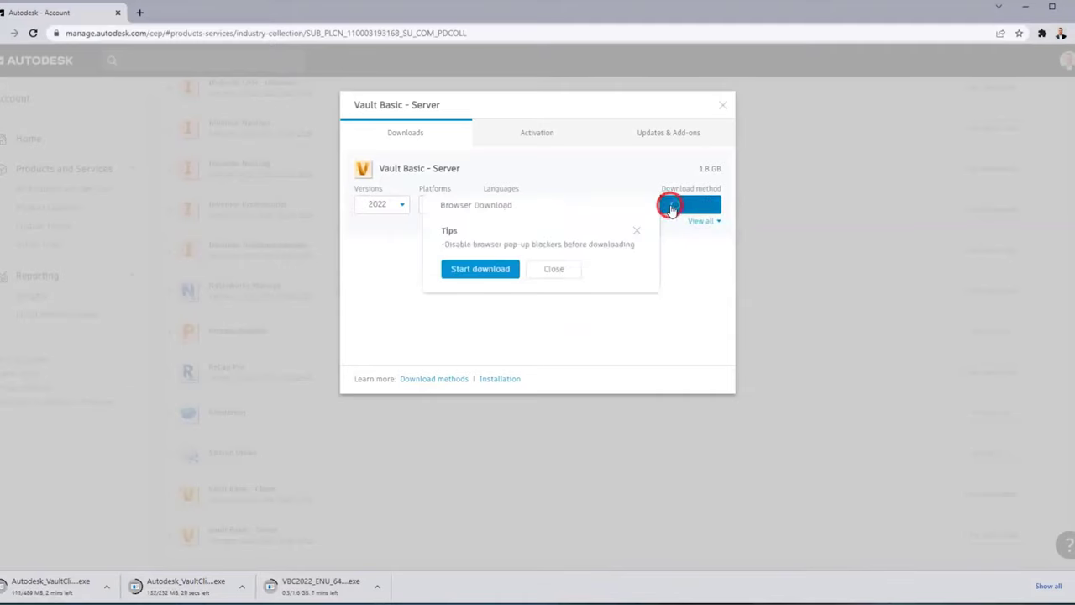
left_click(481, 269)
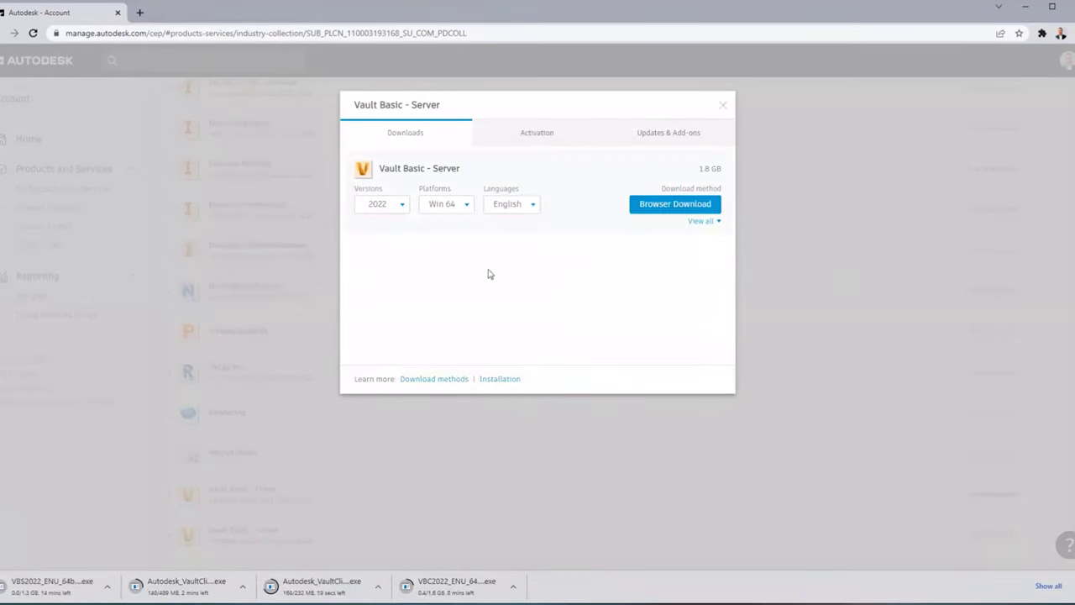
left_click(645, 145)
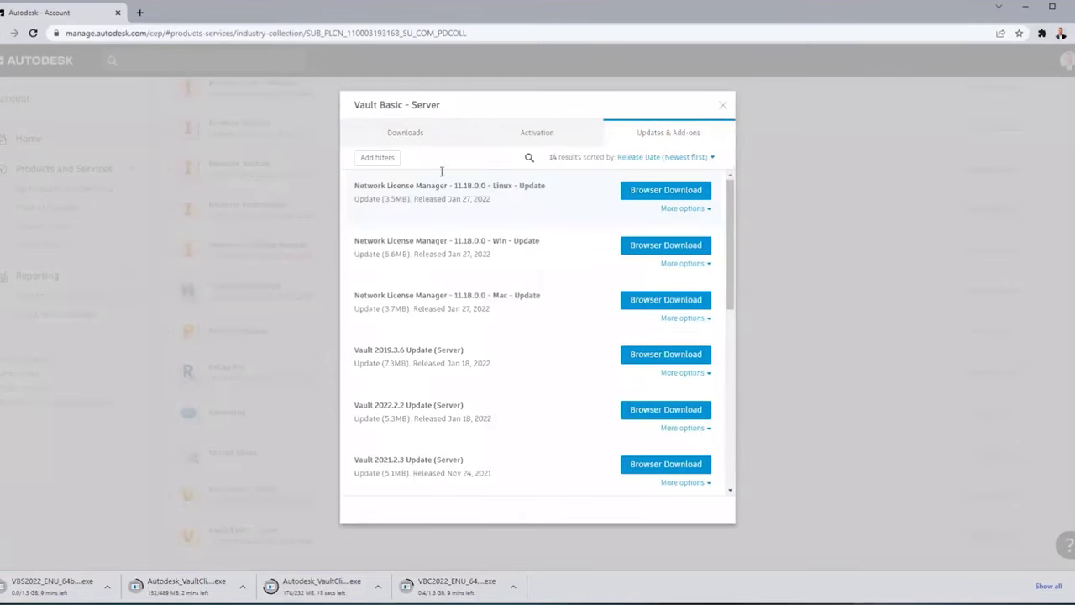
Step: Filter the server updates to version 2022, type Update, and Vault Professional
left_click(375, 164)
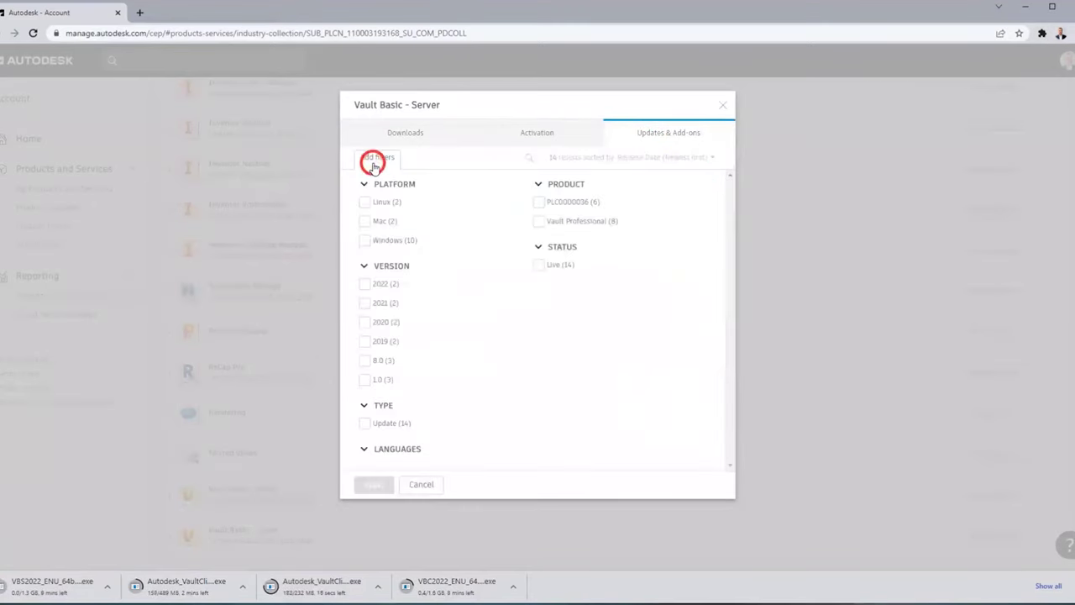
left_click(363, 285)
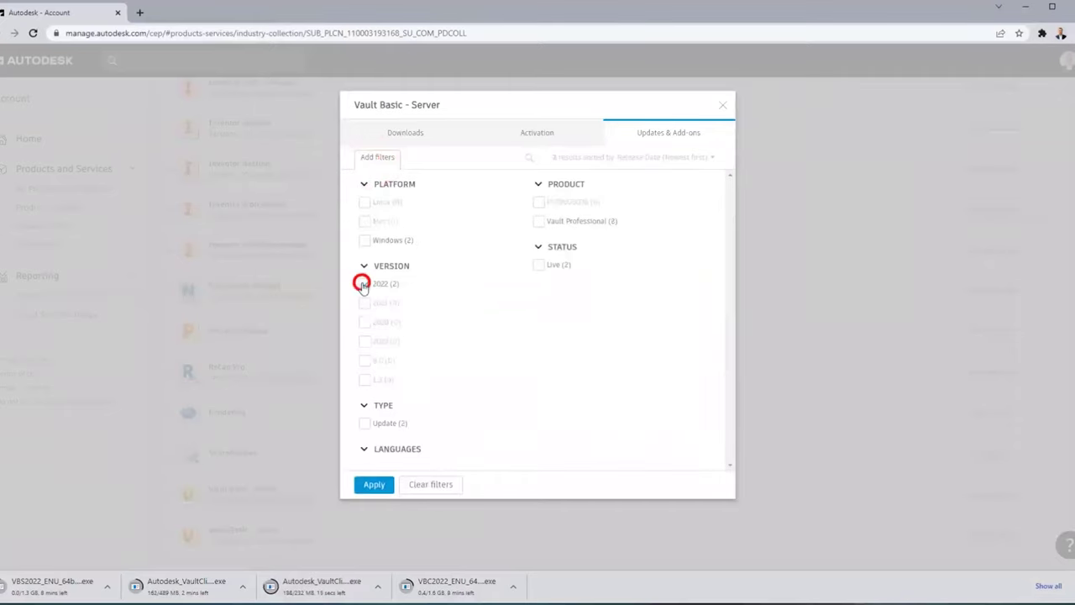
left_click(363, 424)
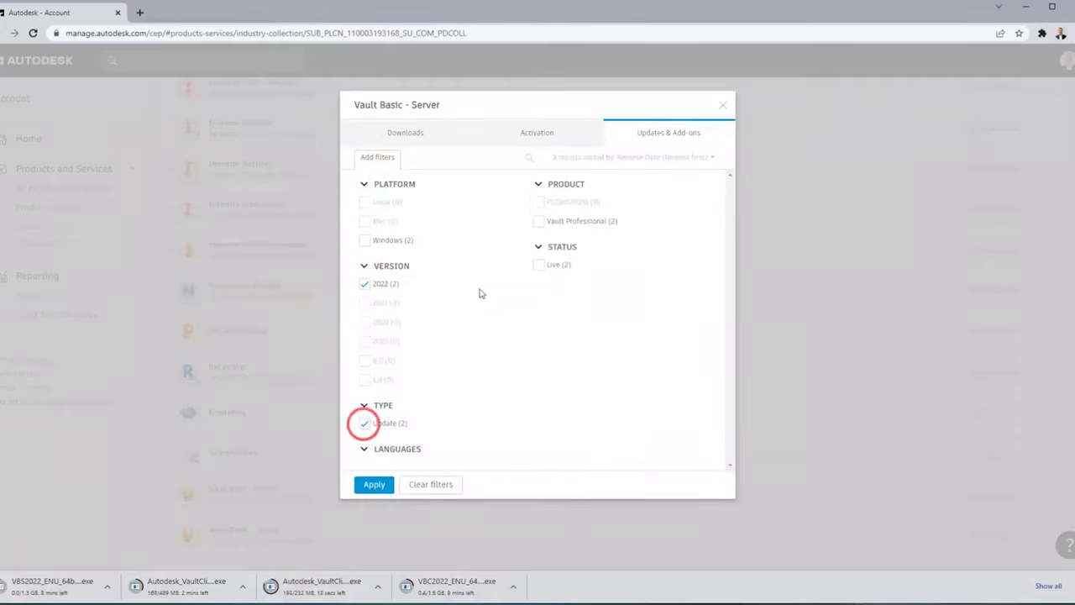
left_click(538, 221)
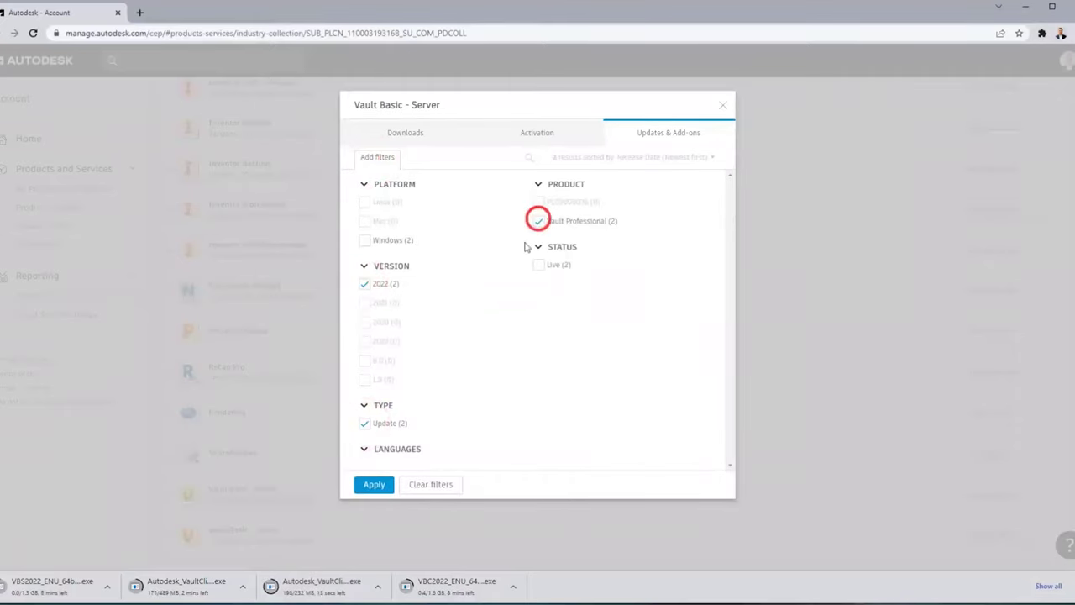
left_click(374, 486)
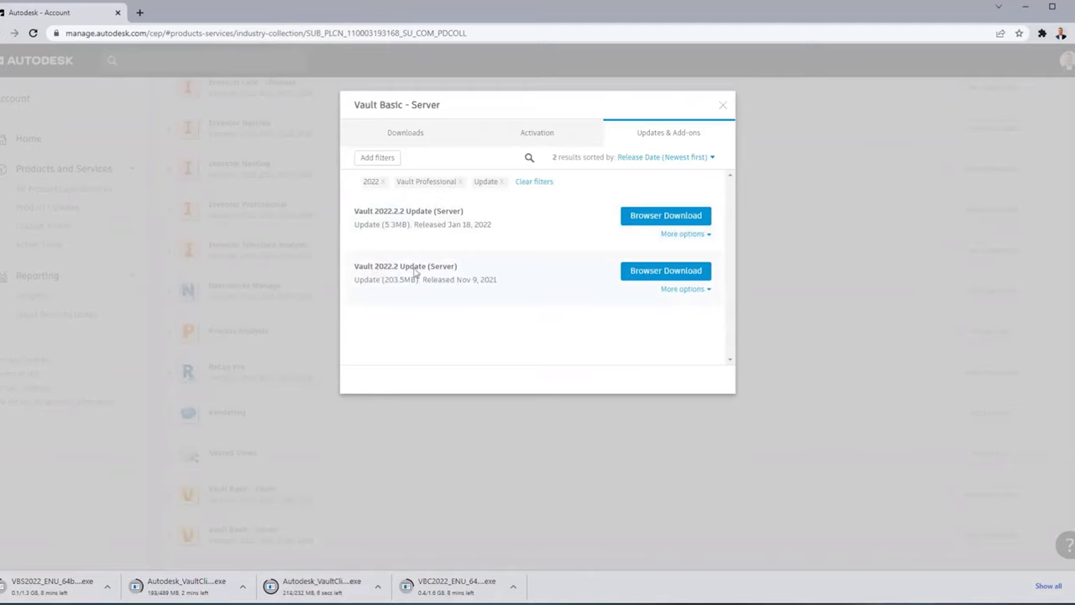
Step: Download the Vault 2022.2 server update and request the 2022.2.2 server update
left_click(638, 272)
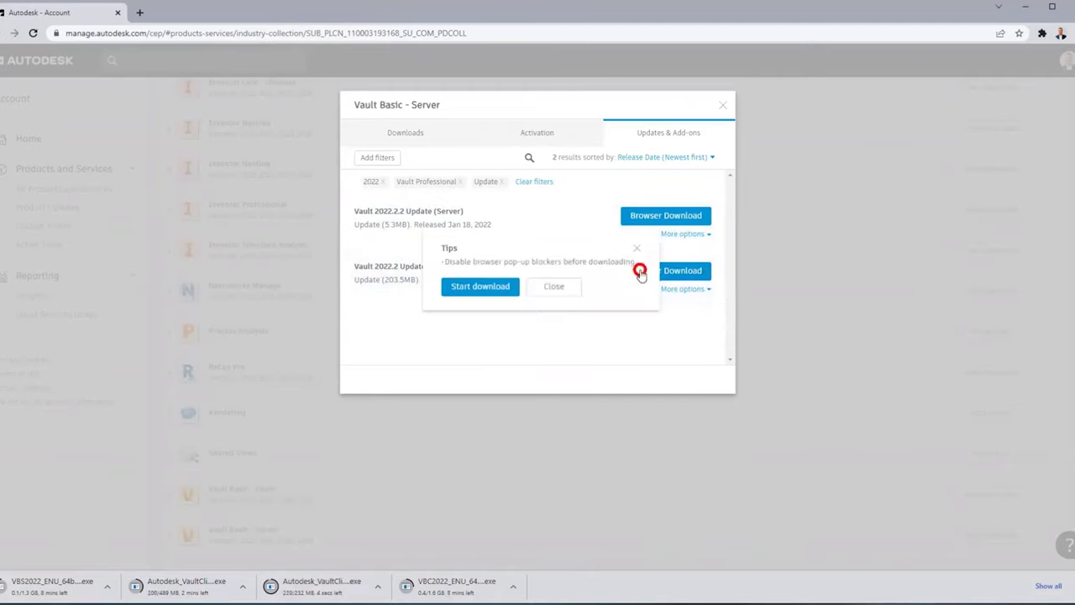
left_click(479, 287)
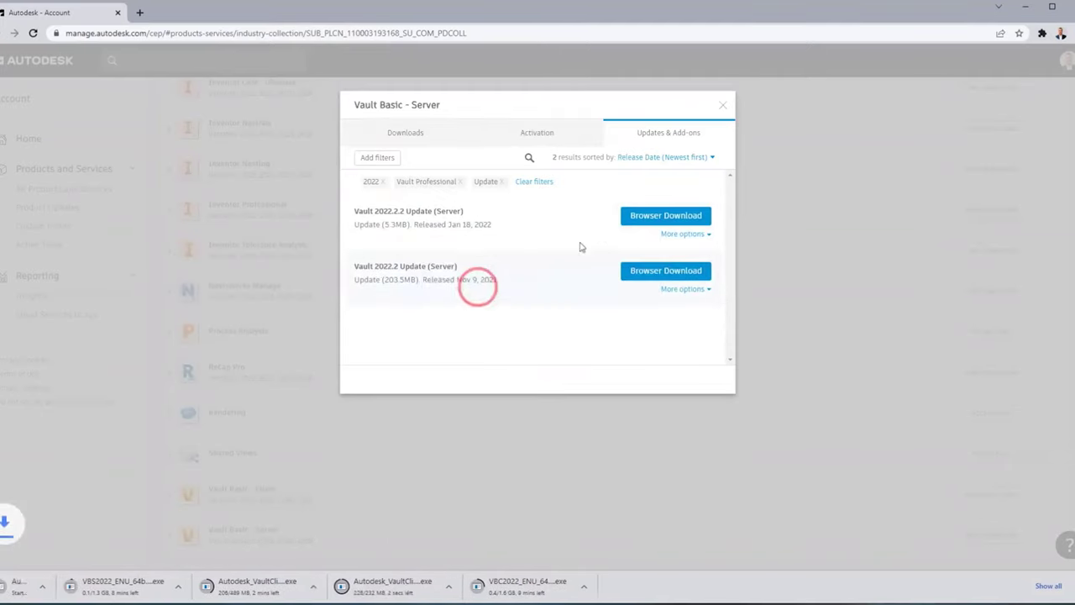
left_click(644, 216)
Step: Start the Vault 2022.2.2 server update download, close Chrome, and open the Downloads folder
left_click(496, 288)
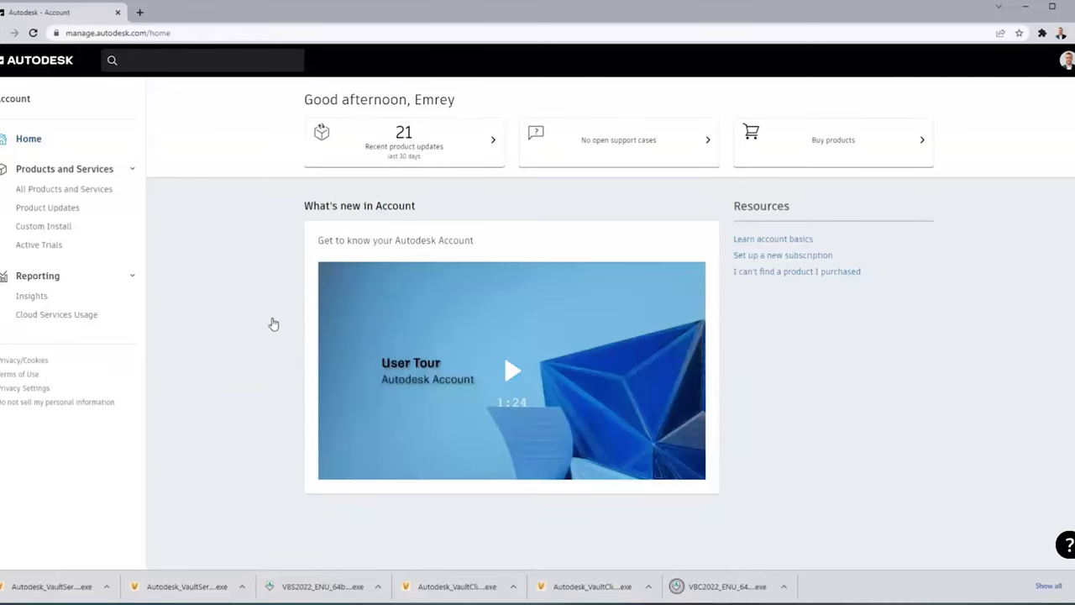
left_click(1070, 11)
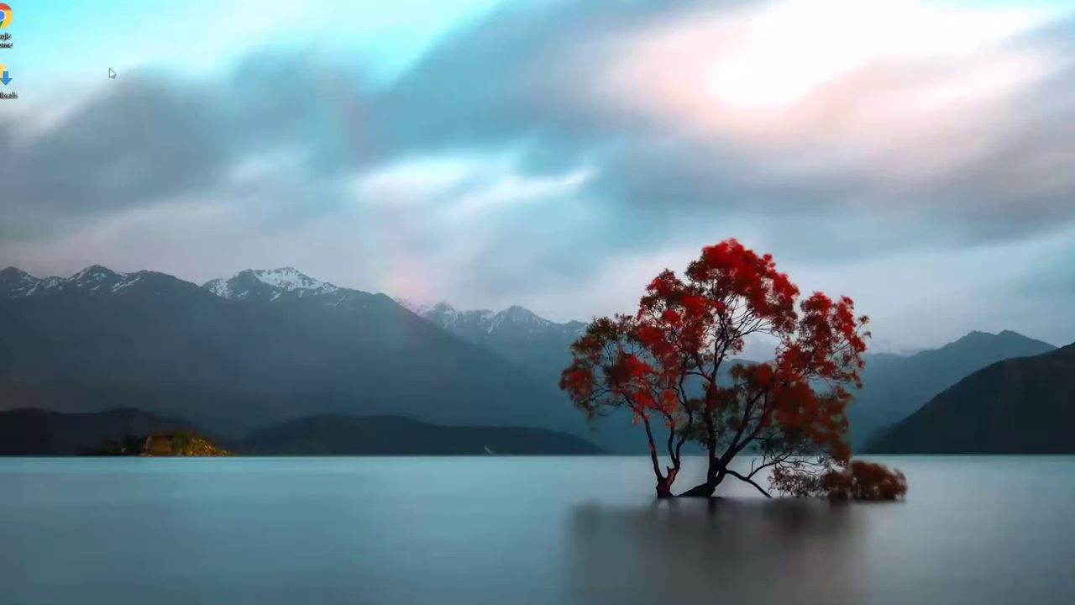
double_click(12, 82)
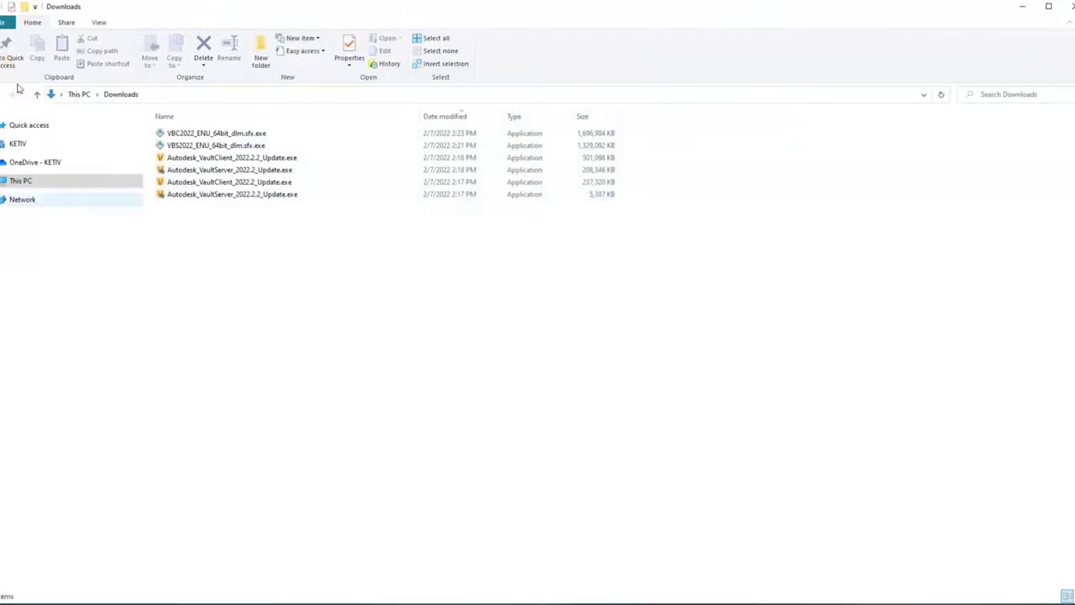
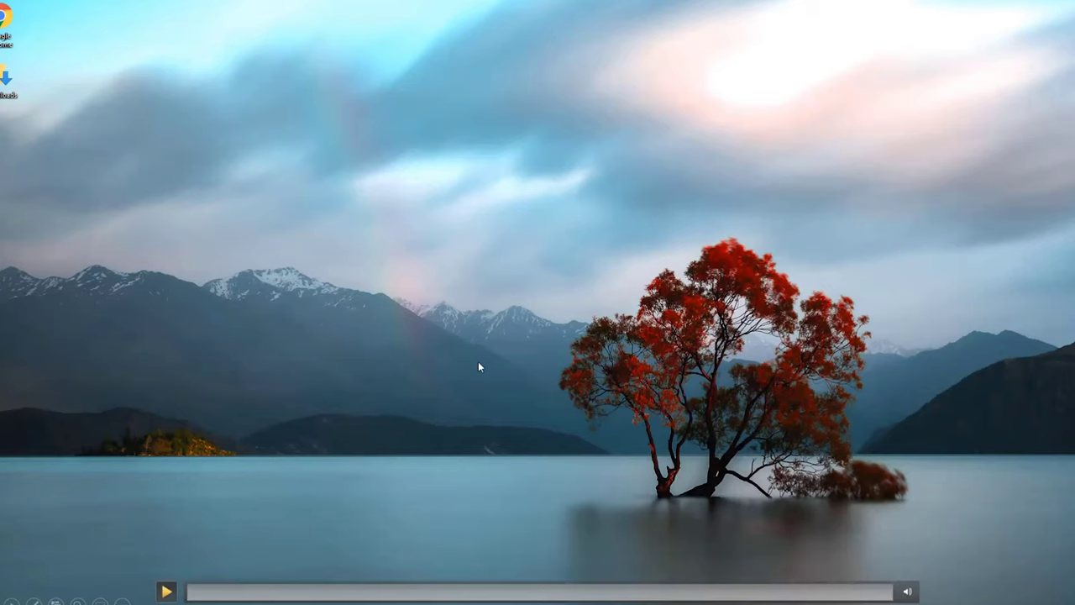
Step: Open the desktop Downloads folder containing the VBC2022 and VBS2022 installers and Vault 2022.2.2 updates
mouse_move(160, 523)
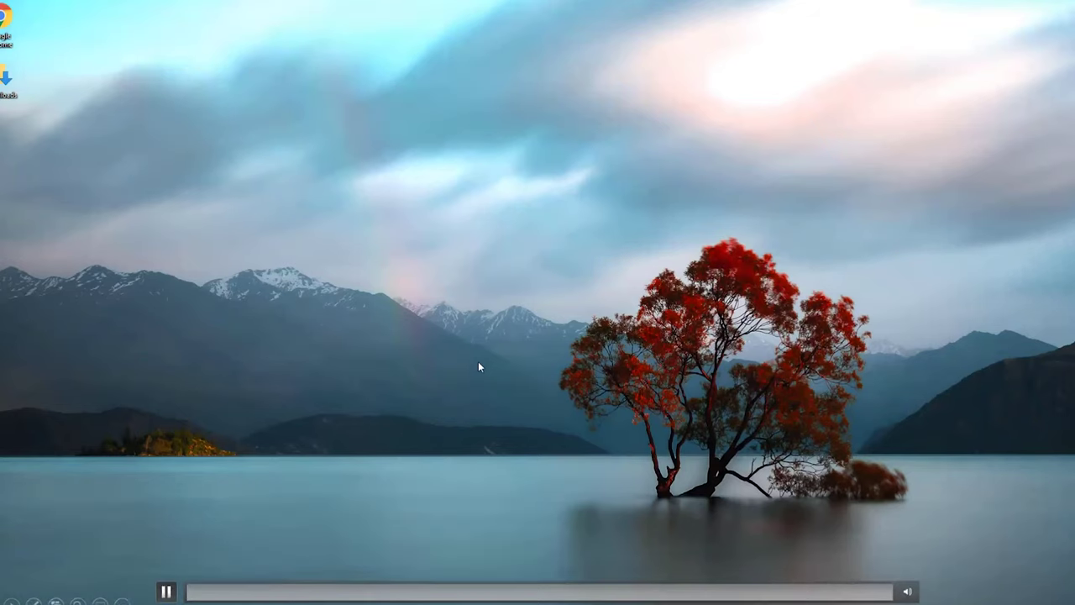
left_click(478, 367)
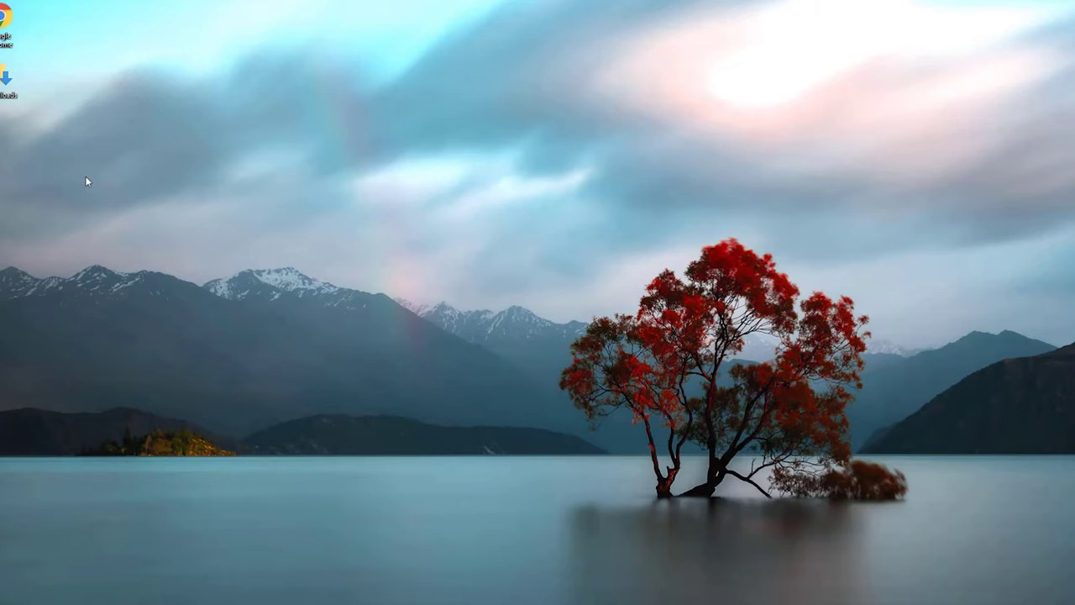
double_click(4, 80)
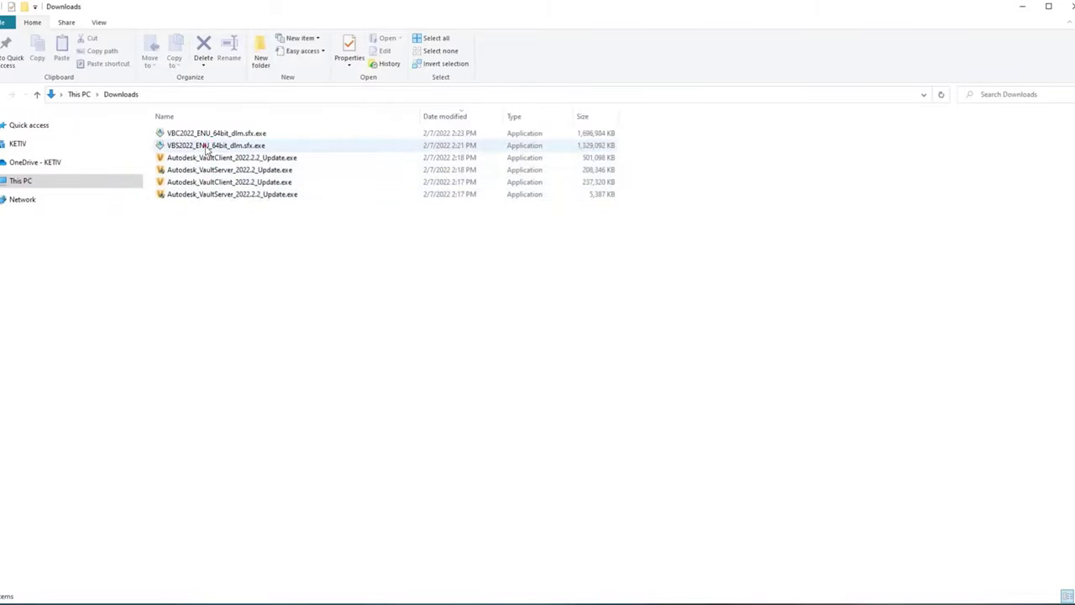
Step: Extract VBS2022_ENU_64bit_dlm.sfx.exe to C:\Autodesk and run the installer's readiness pre-checks
double_click(205, 146)
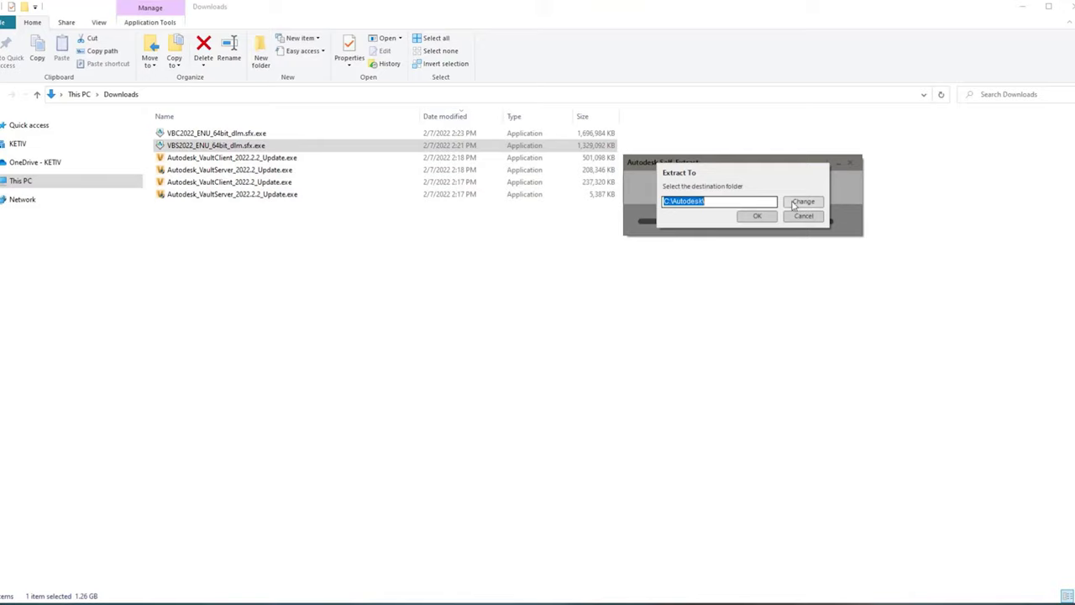
left_click(766, 220)
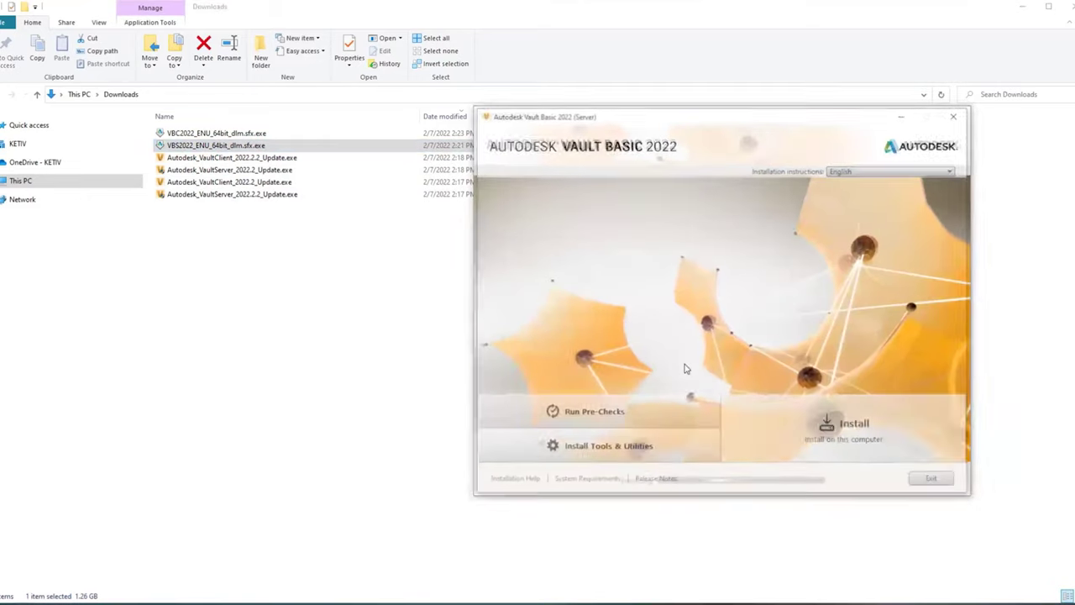
left_click(648, 420)
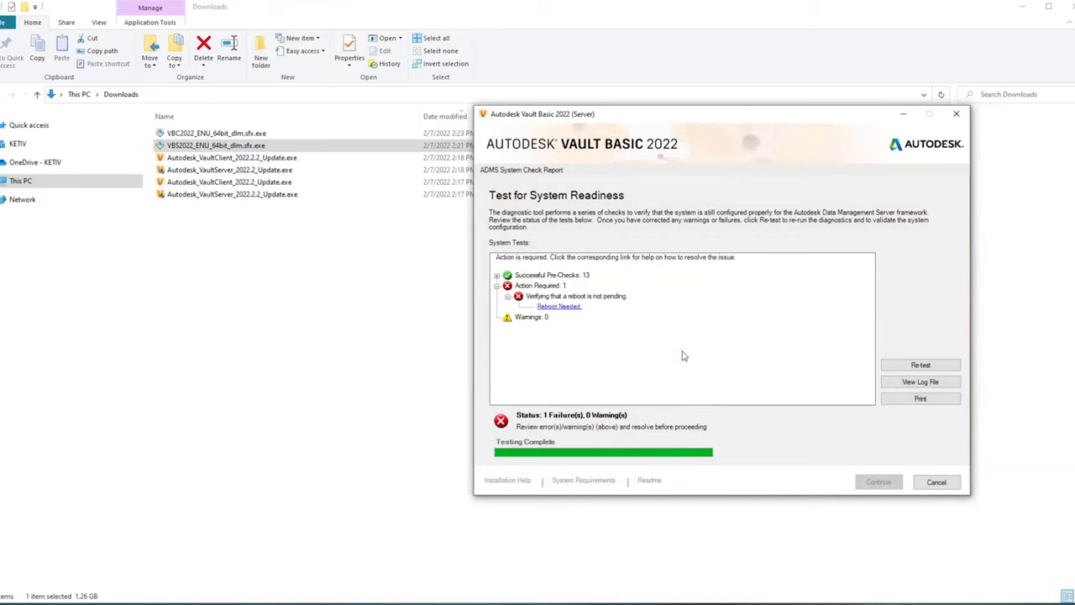
Step: Leave the failed readiness report and cancel the Vault Basic server installation
left_click(942, 481)
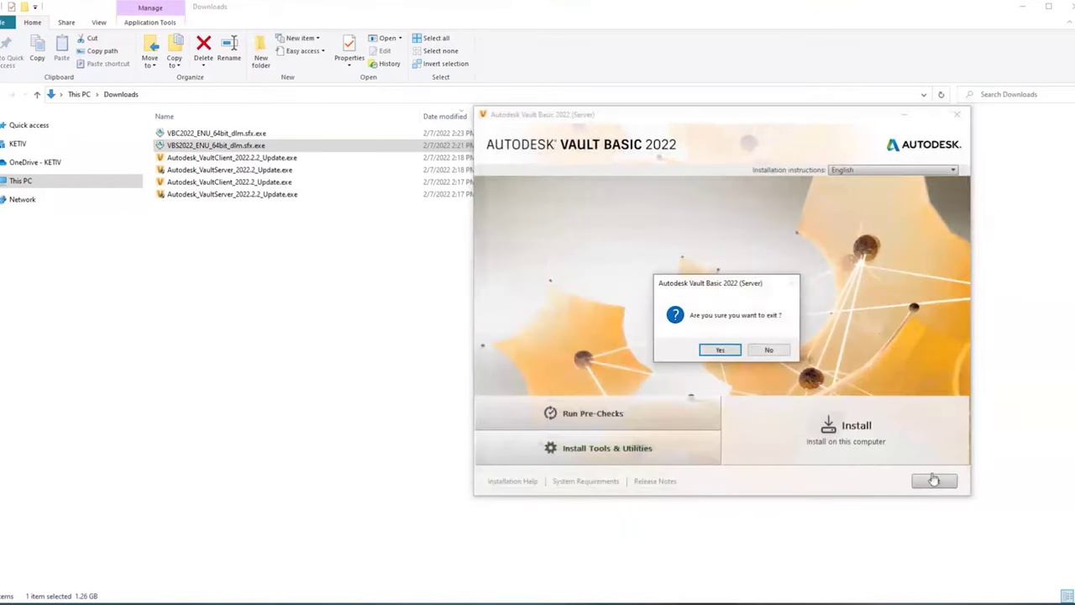
left_click(719, 350)
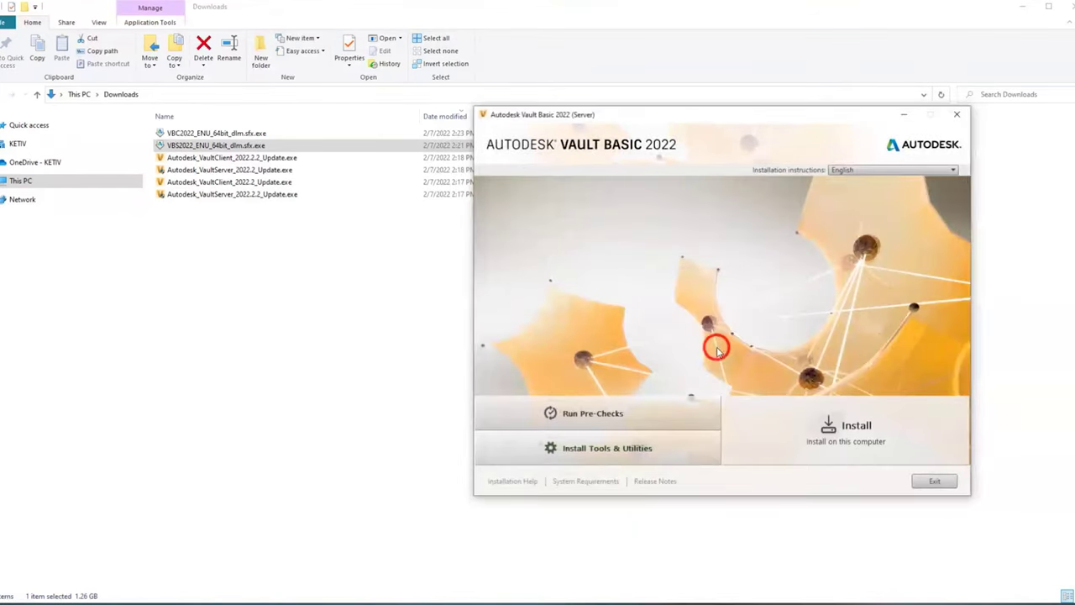
left_click(948, 481)
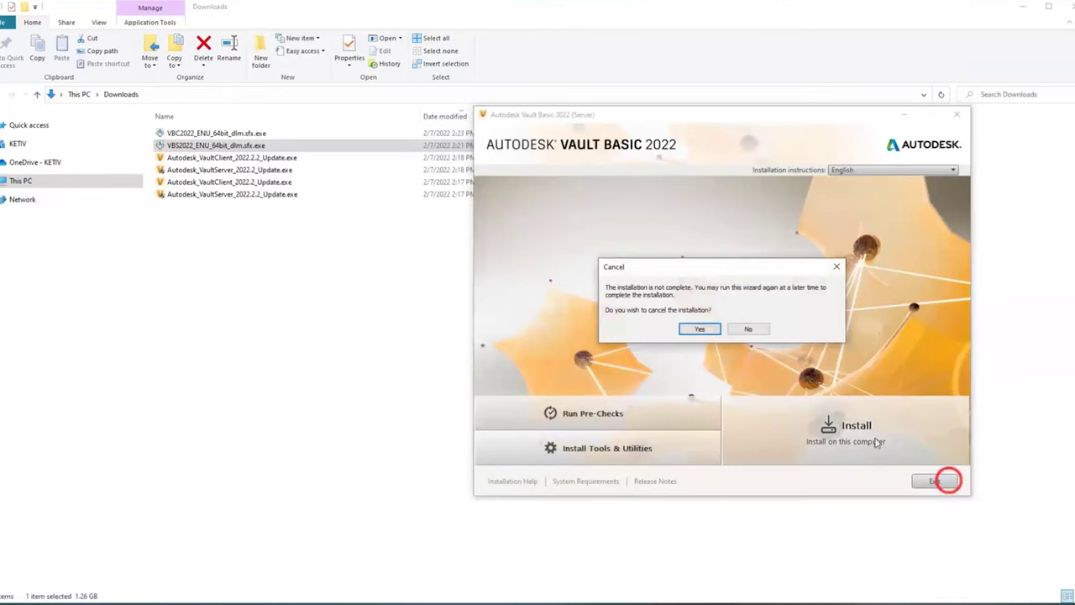
left_click(687, 330)
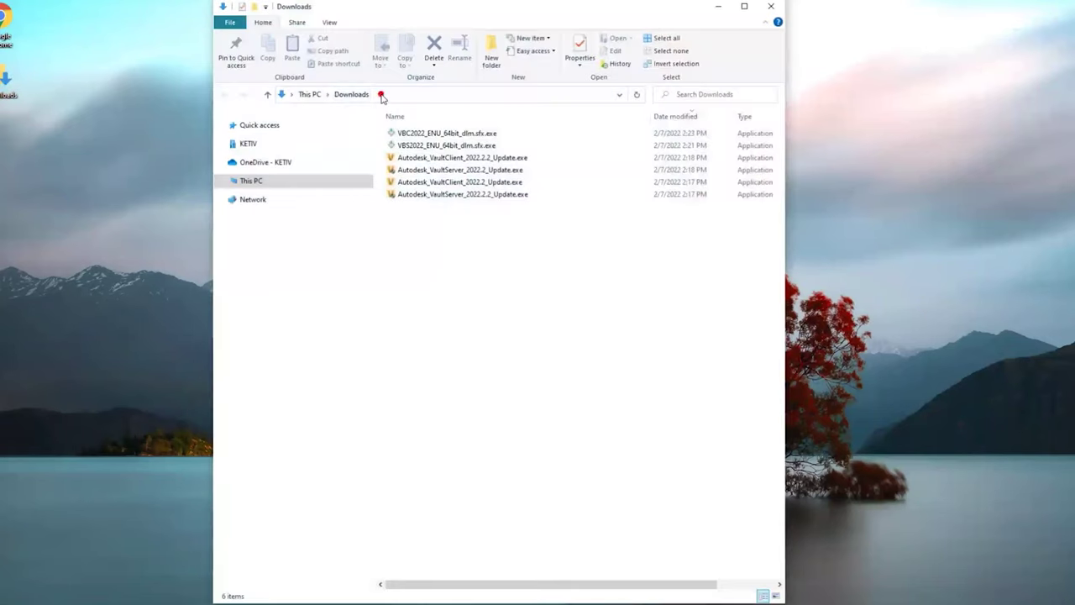
Step: Go to C:\Autodesk\VBS2022_ENU_64bit_dlm and launch its Setup.exe
left_click(381, 96)
type("c:\\")
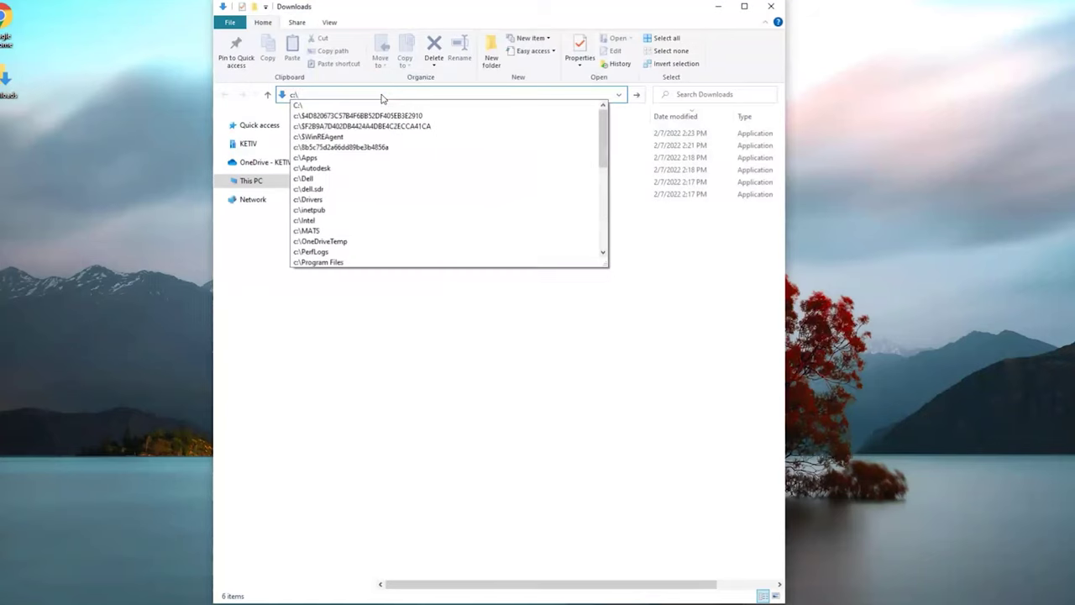
type("au")
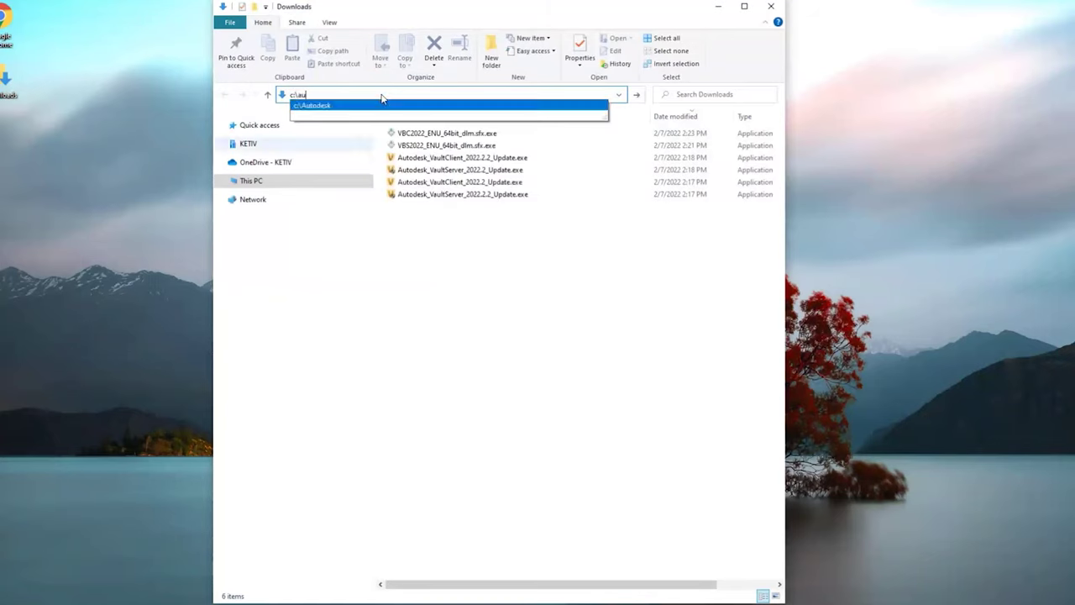
left_click(312, 105)
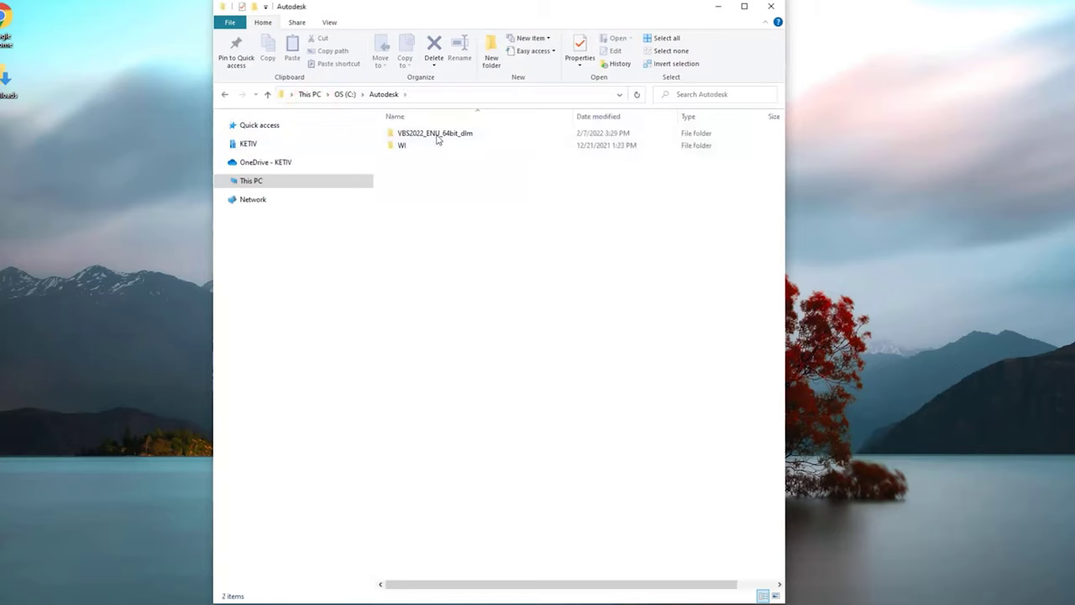
mouse_move(437, 139)
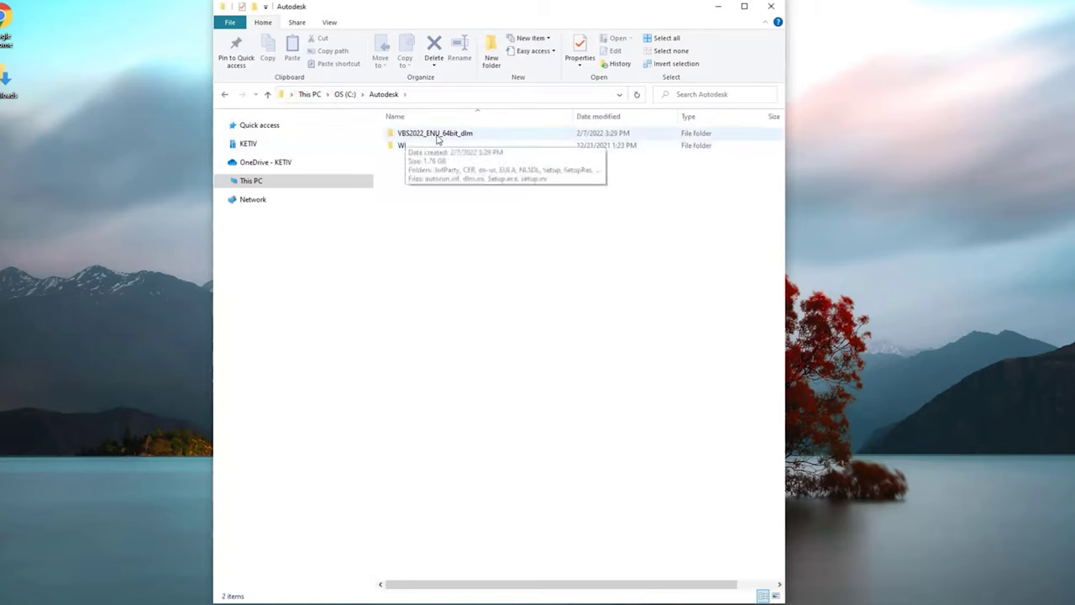
double_click(412, 136)
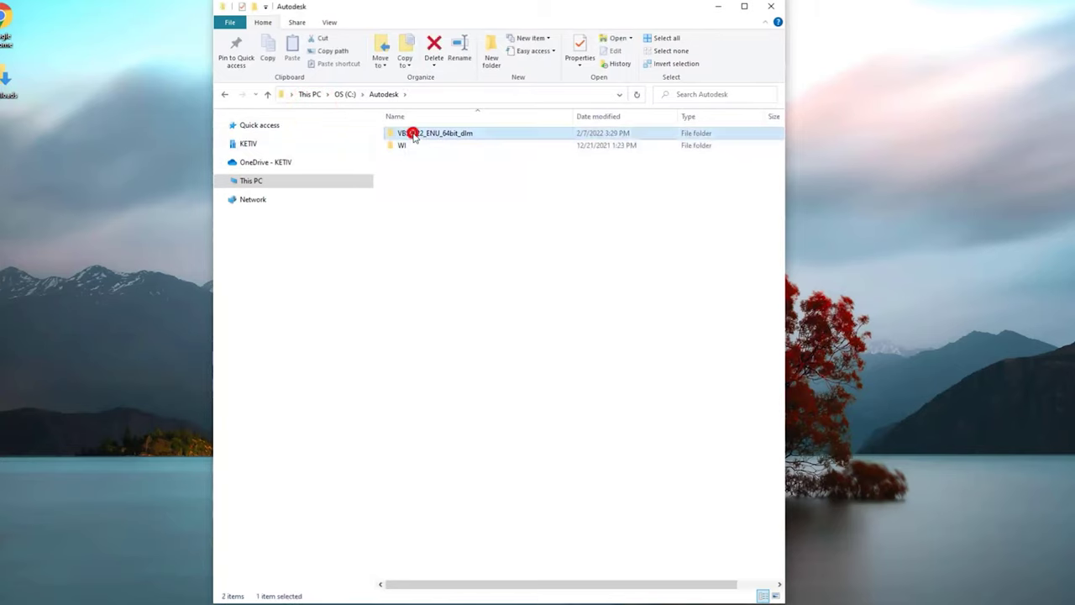
mouse_move(426, 262)
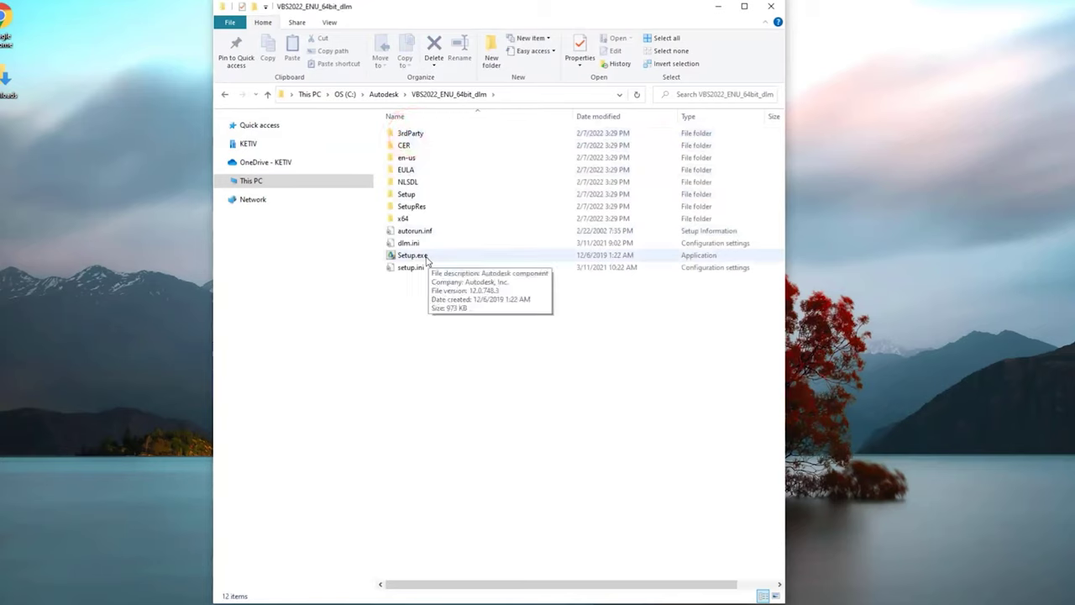
double_click(426, 259)
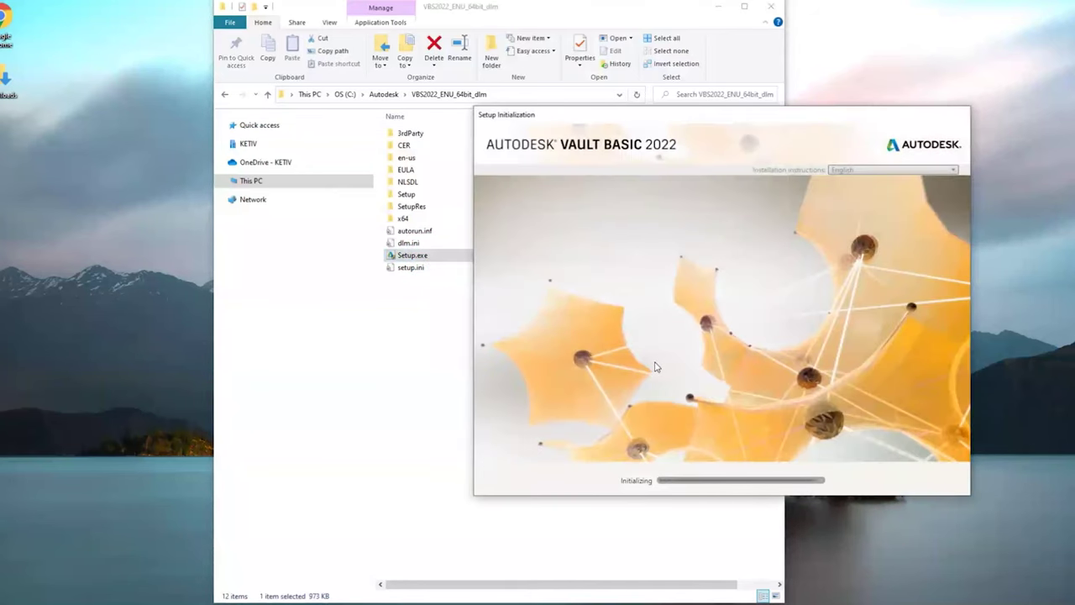
Step: Rerun pre-checks, accept the license, and install Vault Basic 2022 (Server) to C:\Program Files\Autodesk
left_click(653, 419)
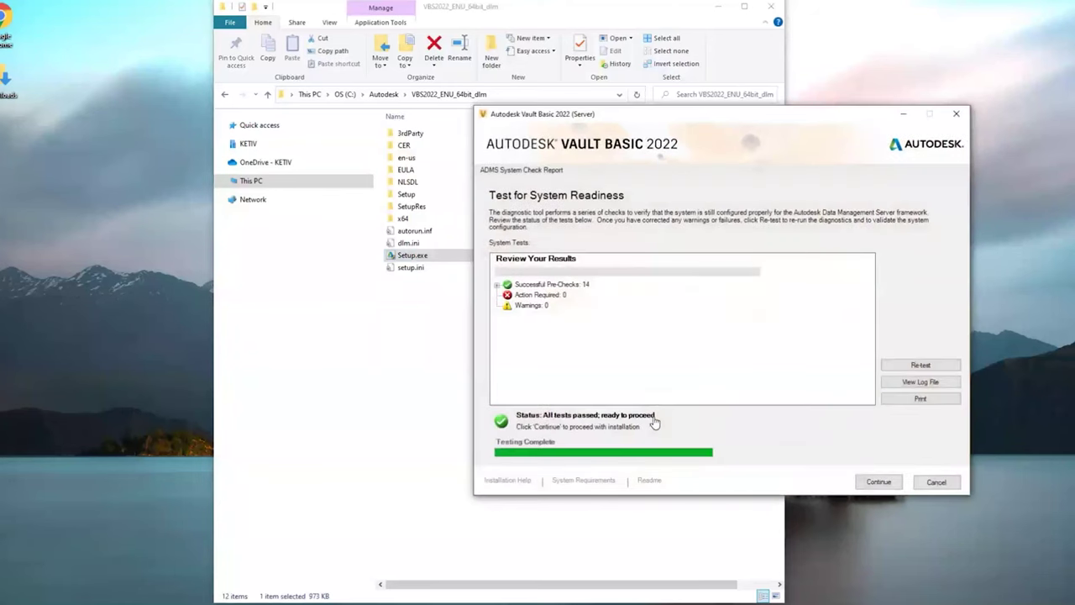
left_click(894, 487)
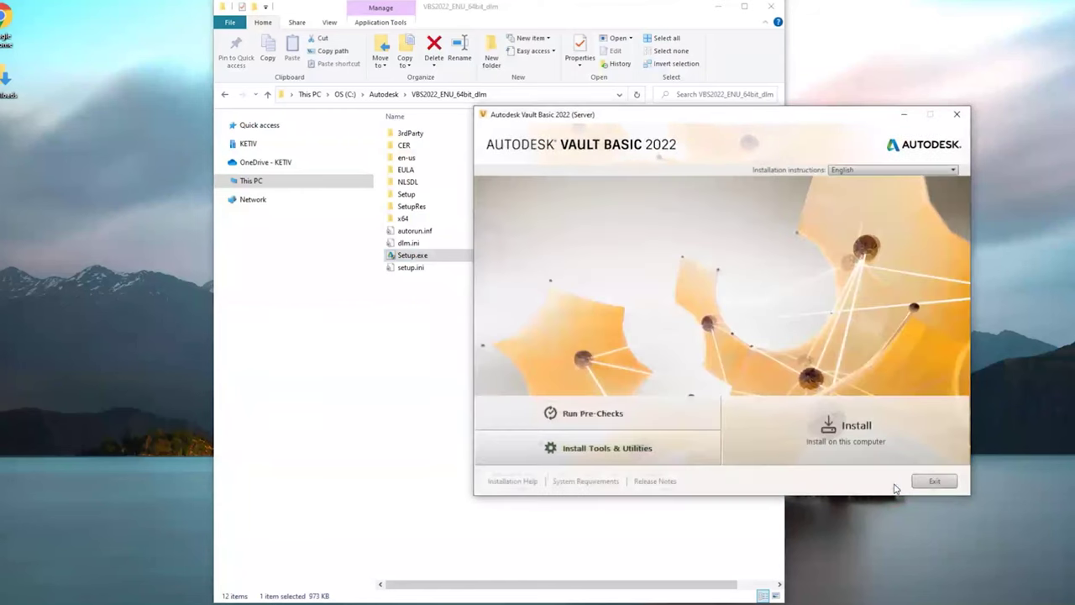
left_click(766, 428)
left_click(870, 448)
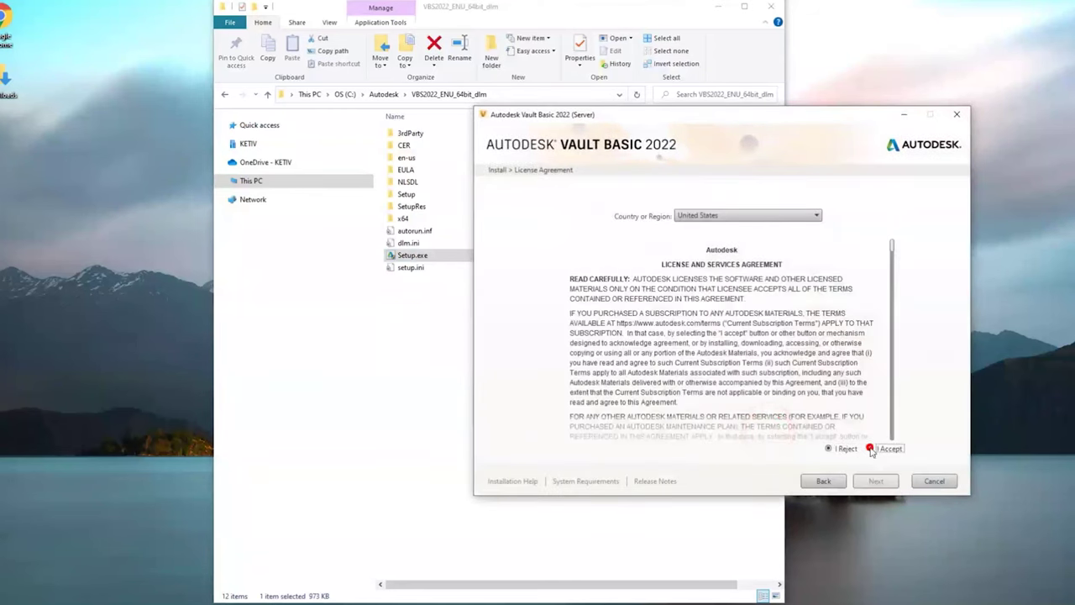
left_click(874, 484)
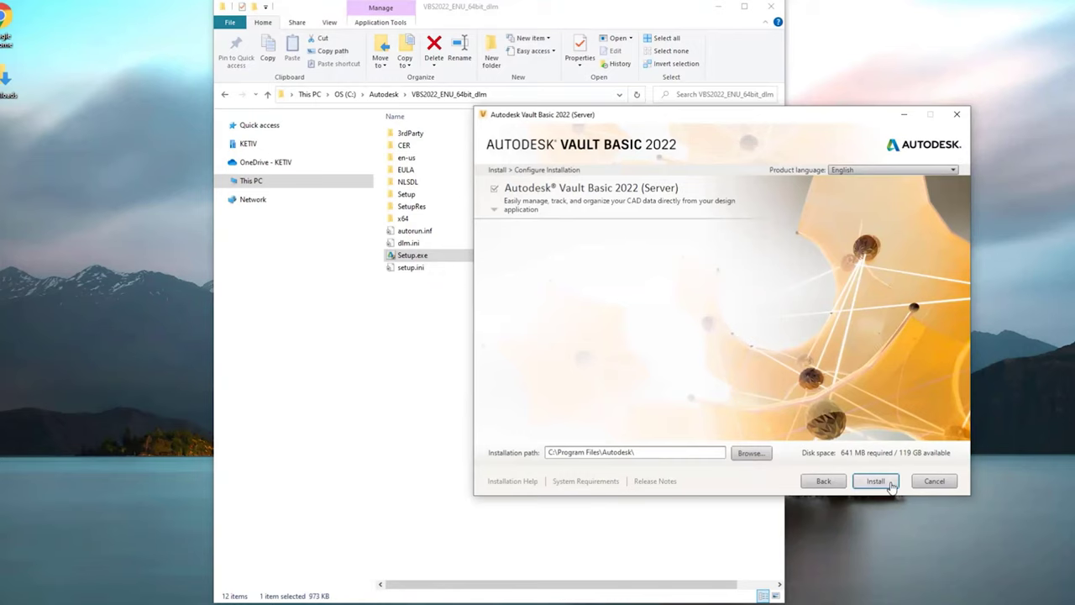
left_click(891, 487)
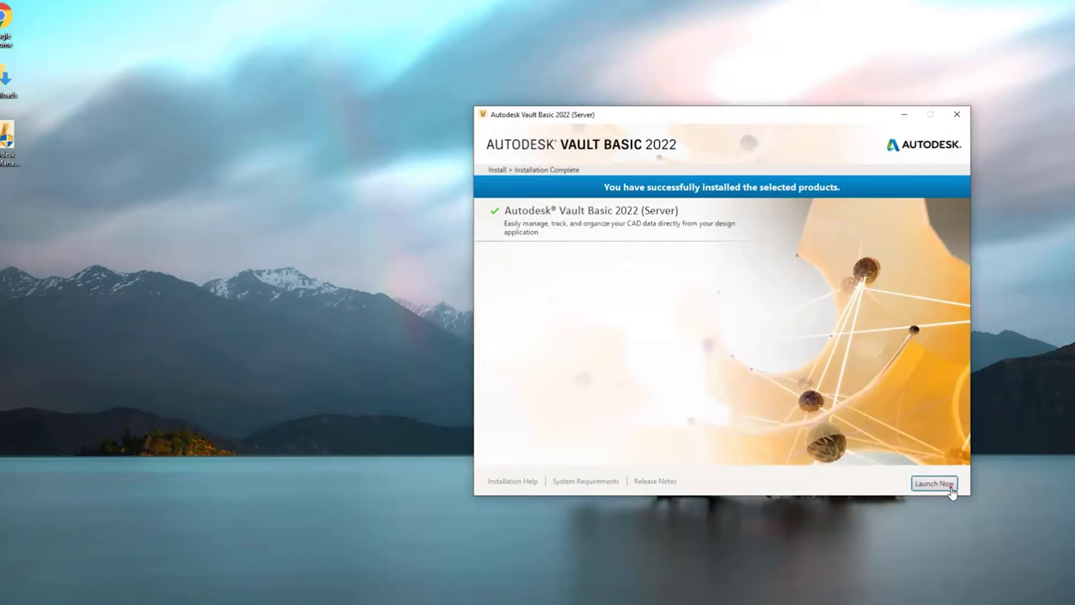
Step: Launch the Data Management Server Console, choose Run later, decline creating a vault, and close it
left_click(951, 488)
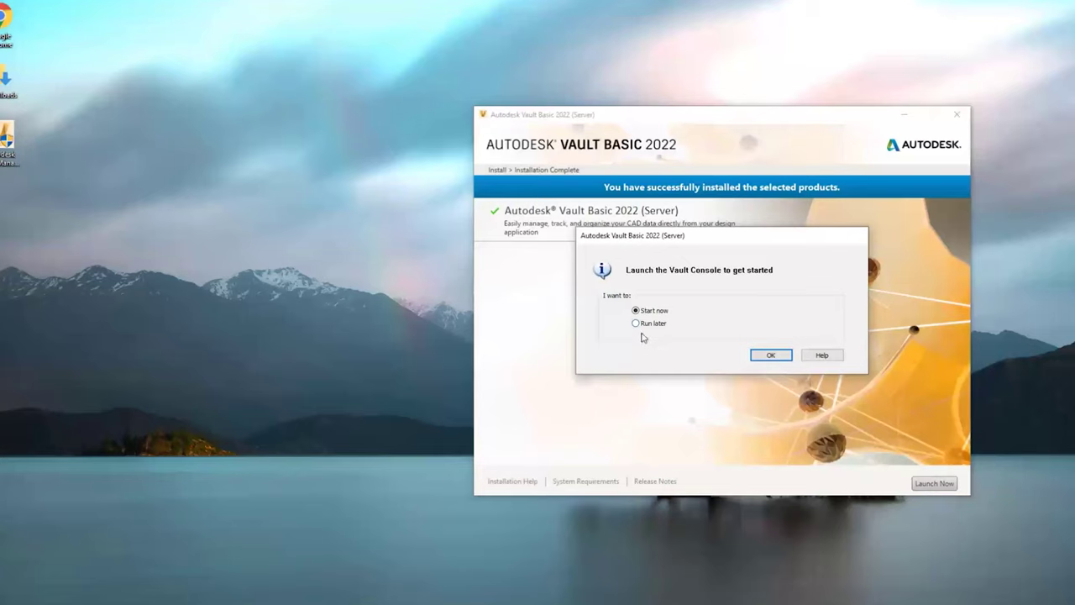
left_click(636, 324)
left_click(771, 356)
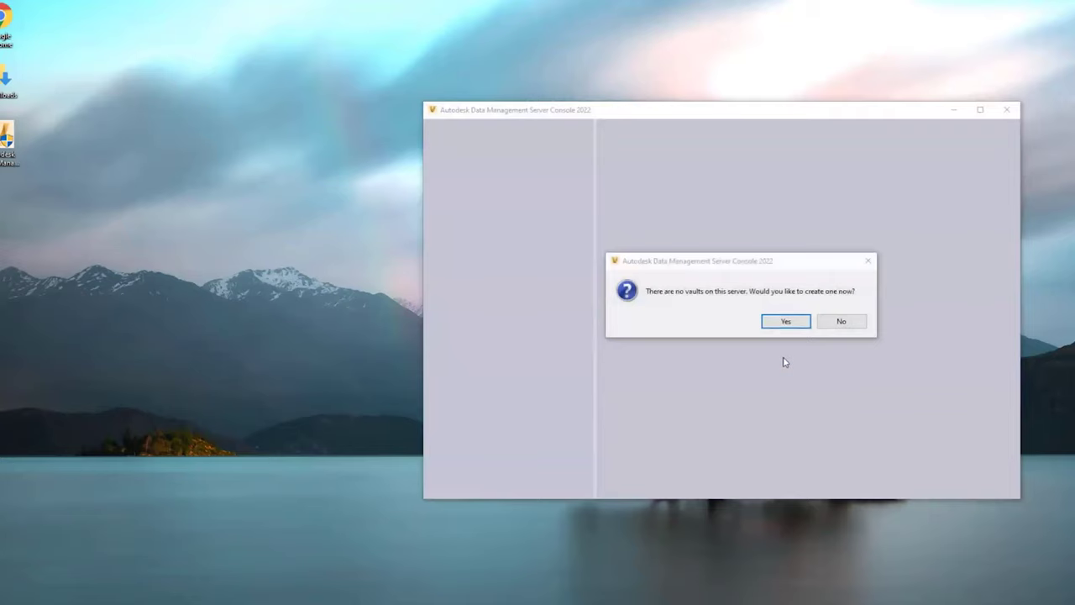
left_click(837, 322)
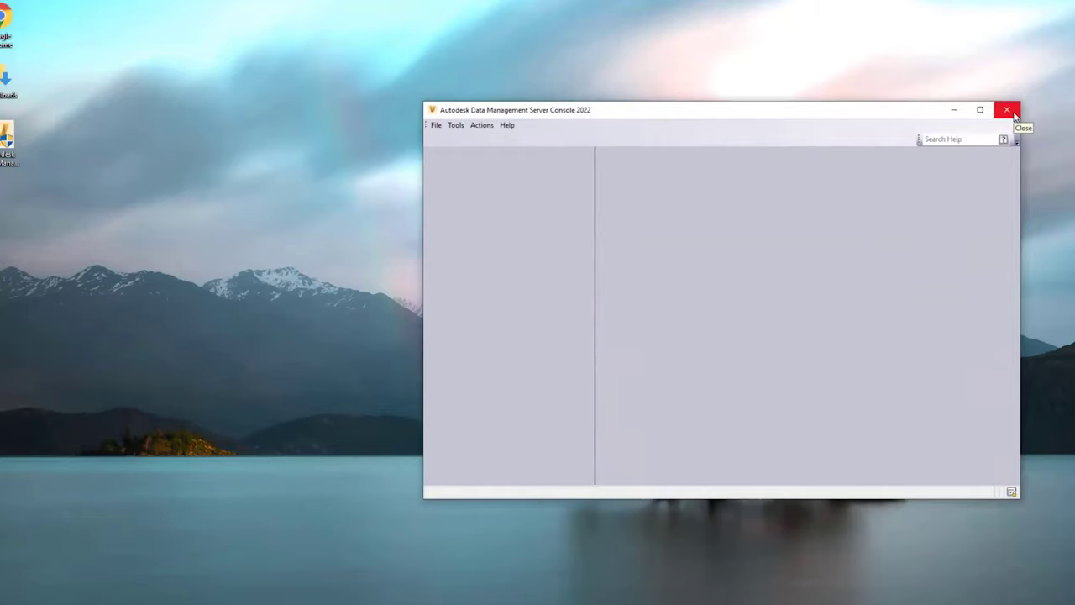
left_click(1007, 110)
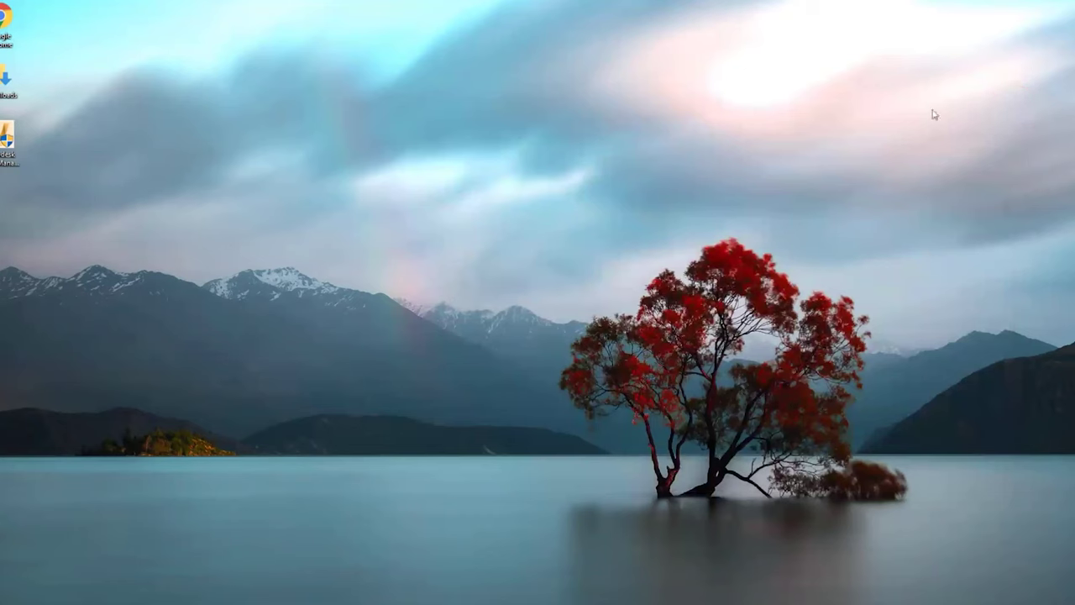
Step: Open the Downloads folder and maximize its window
double_click(6, 78)
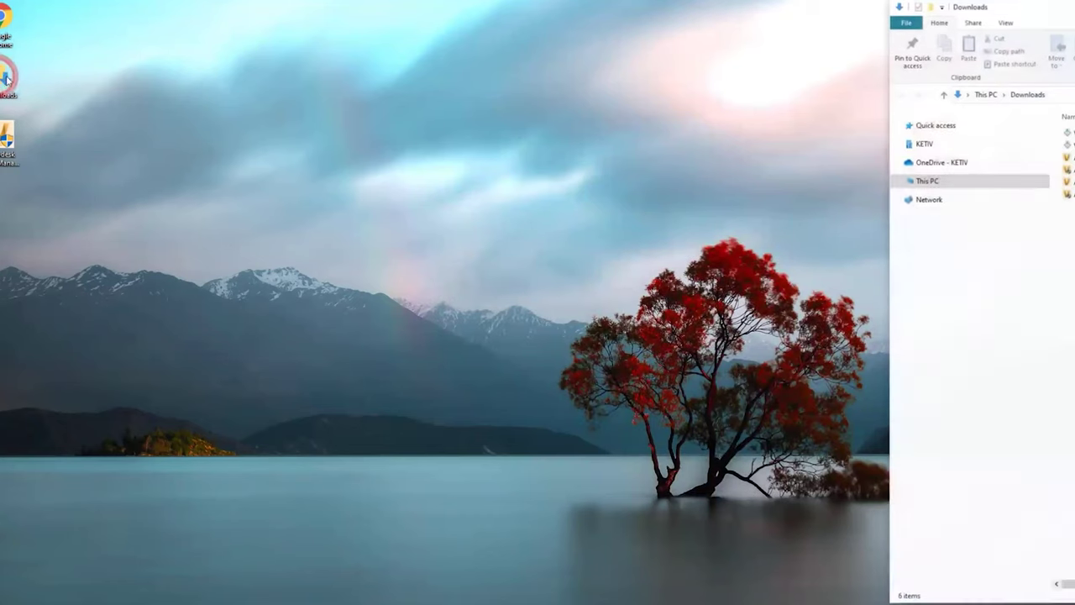
left_click_drag(1008, 7, 481, 126)
double_click(478, 126)
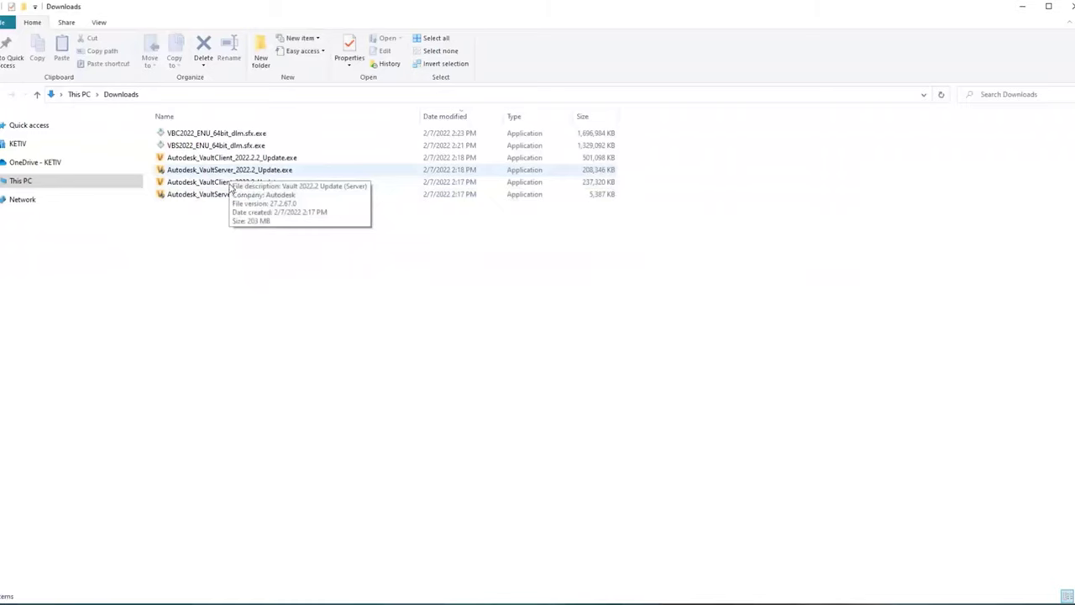
Step: Install the Vault Server 2022.2 and 2022.2.2 updates, closing each setup when done
double_click(228, 169)
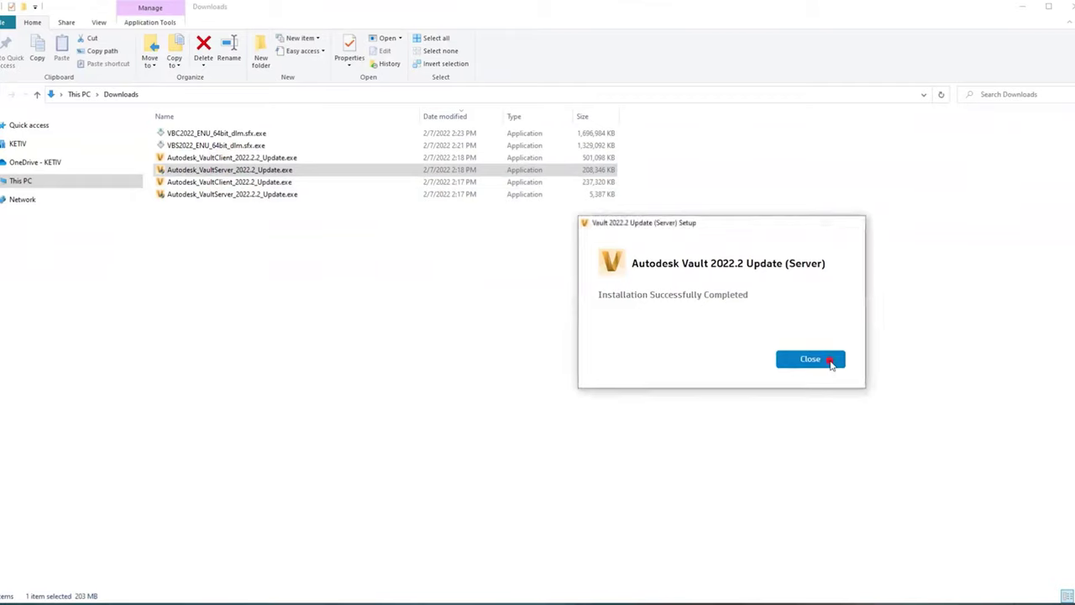
left_click(830, 362)
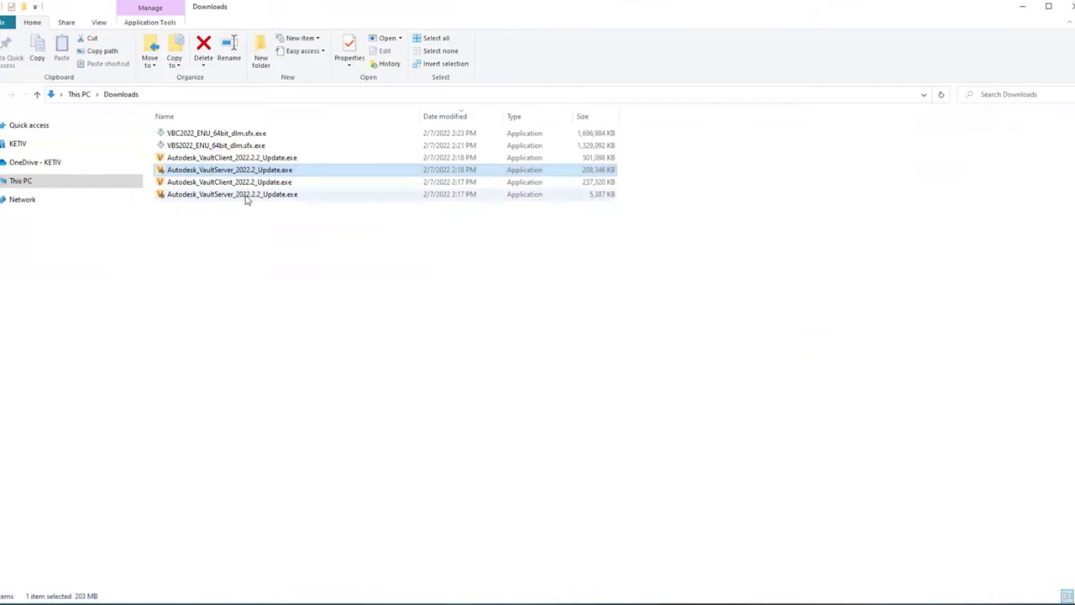
mouse_move(247, 198)
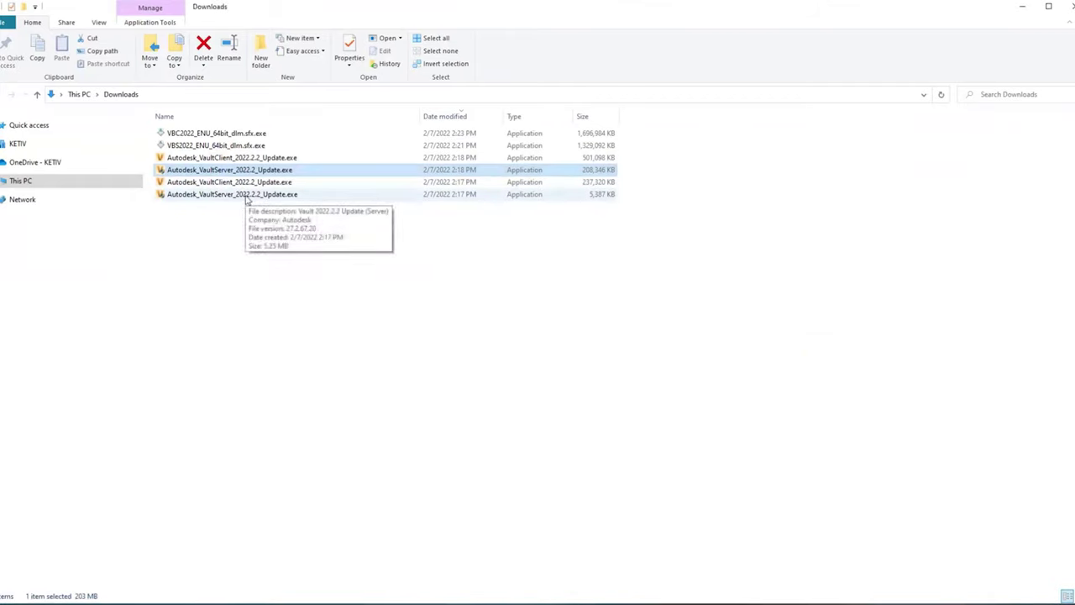
double_click(247, 199)
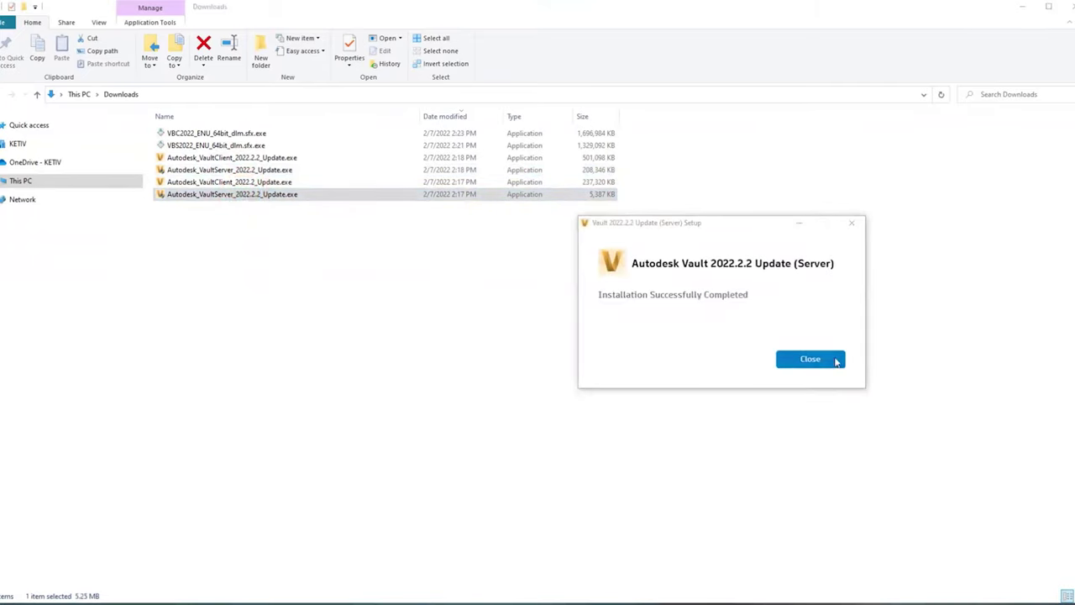
left_click(835, 361)
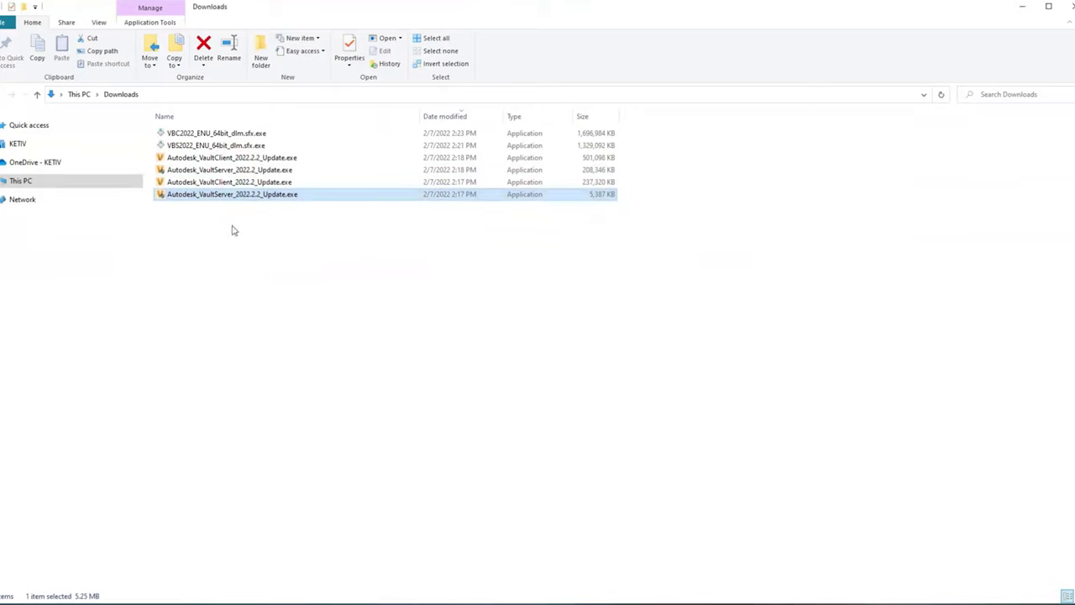
Step: Extract VBC2022_ENU_64bit_dlm to C:\Autodesk, accept the terms, install the Vault Basic client, and start it
left_click(202, 133)
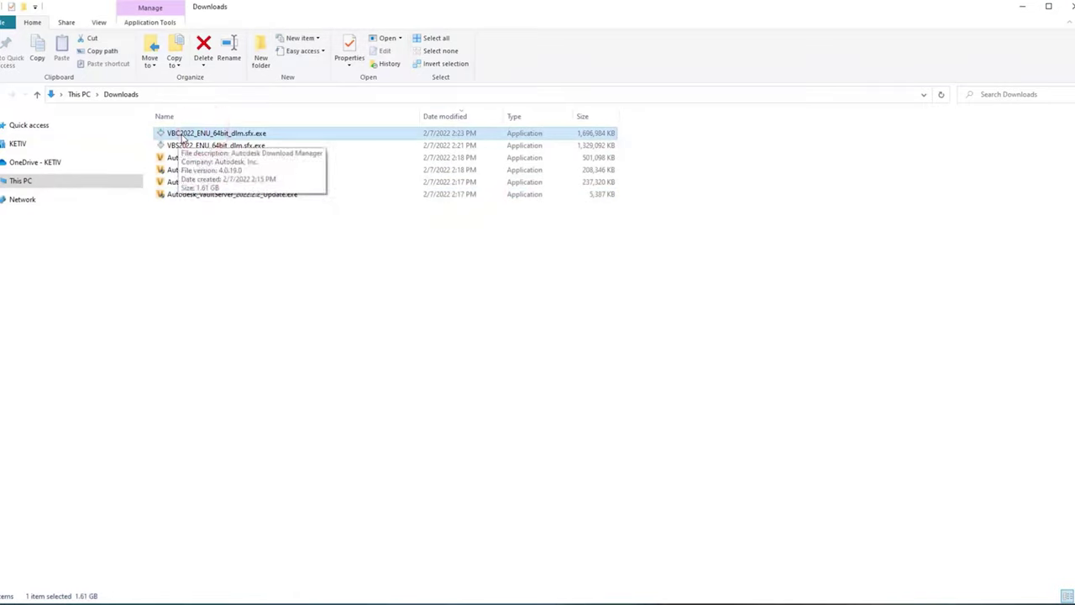
double_click(204, 133)
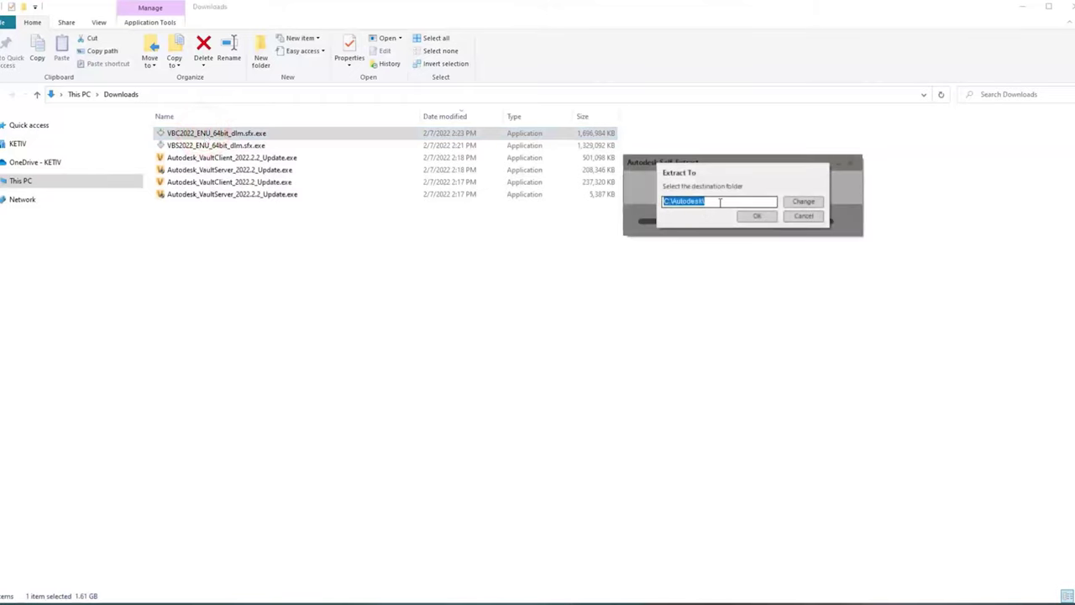
left_click(760, 217)
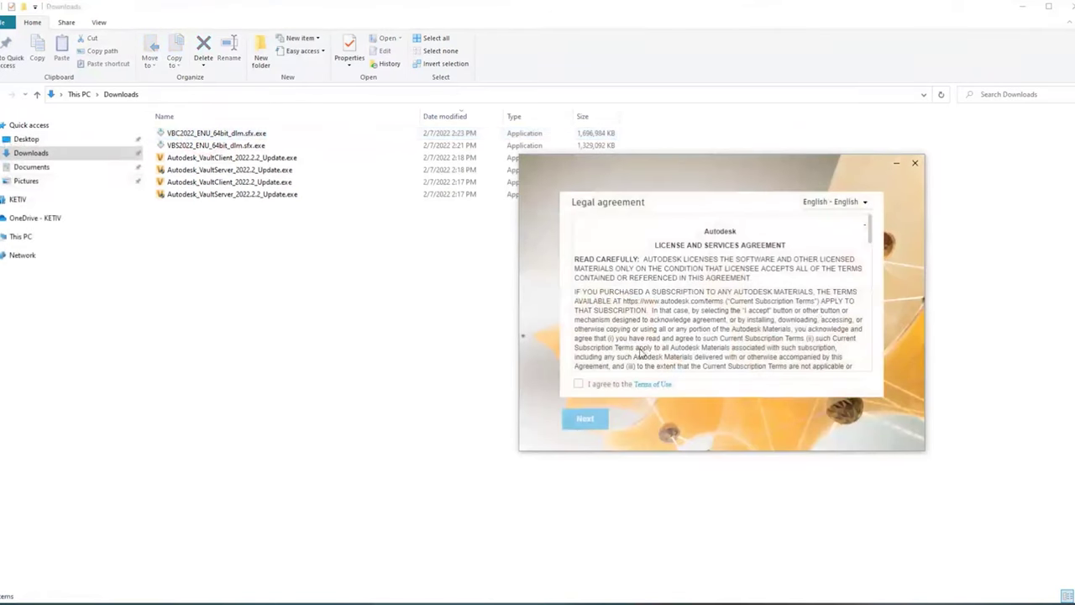
left_click(578, 385)
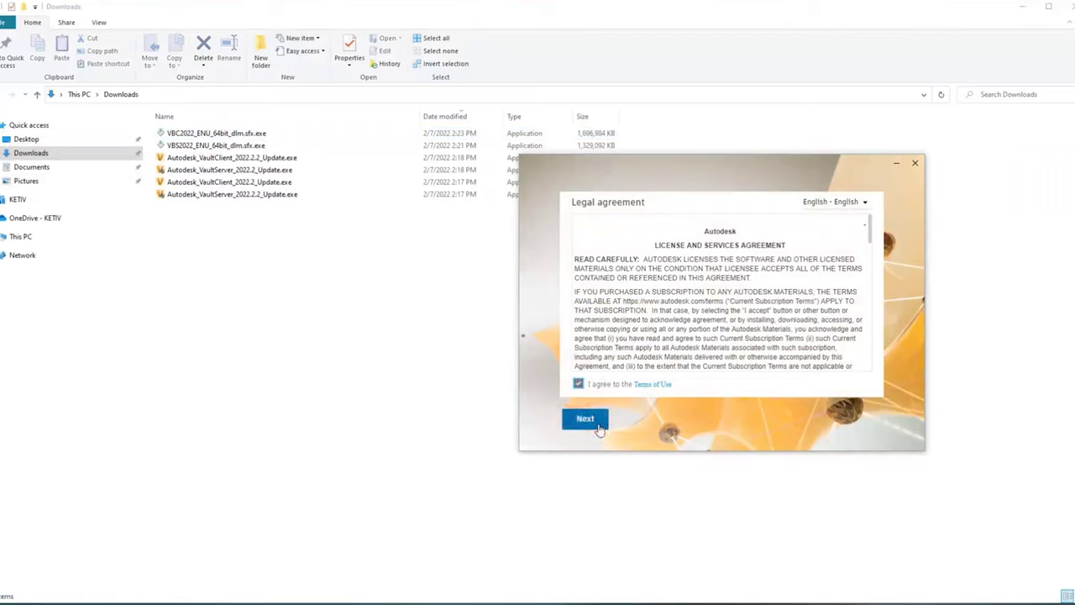
left_click(585, 419)
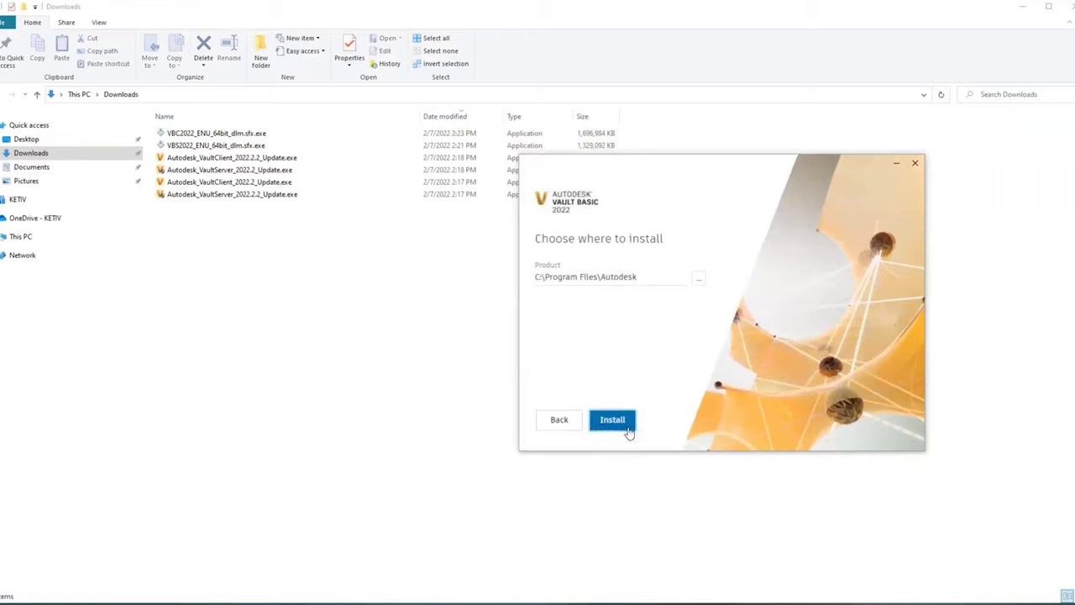
left_click(628, 428)
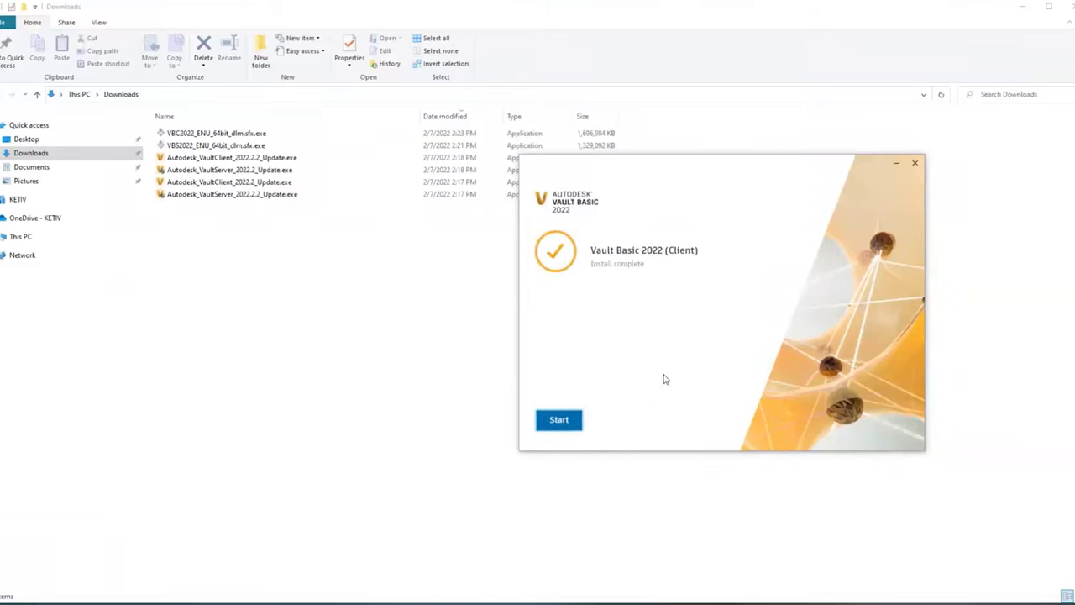
left_click(558, 420)
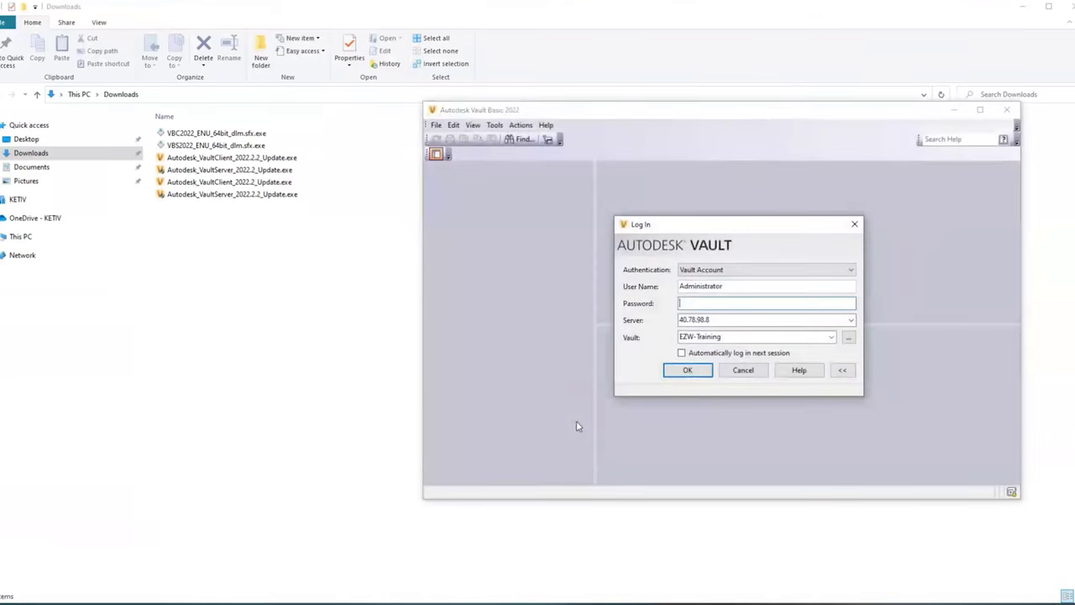
Step: Cancel the Vault login, close the client, and run Autodesk_VaultClient_2022.2_Update.exe
left_click(748, 371)
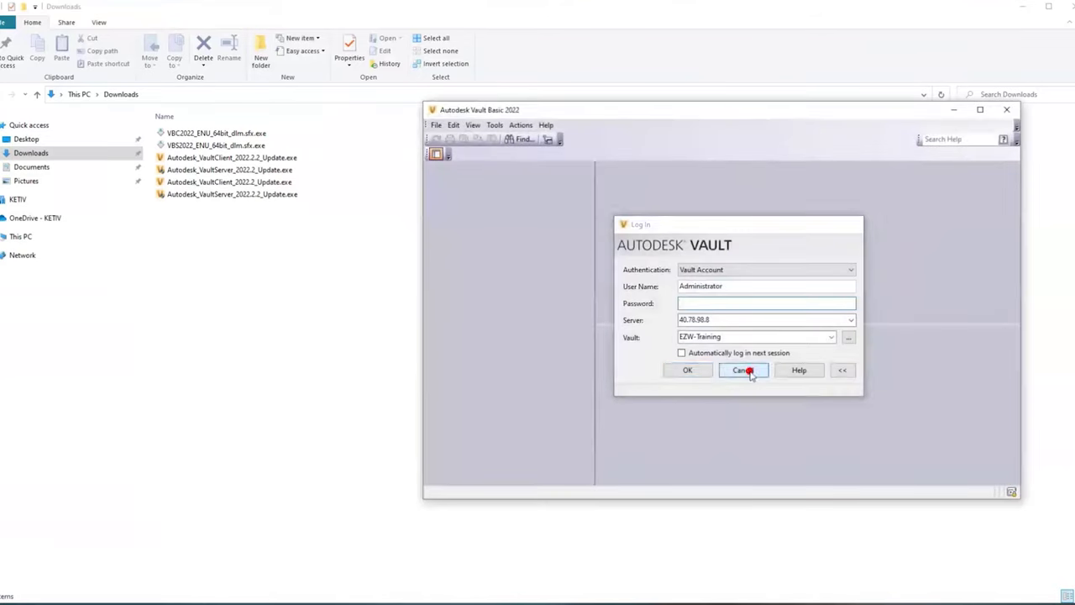
left_click(1007, 111)
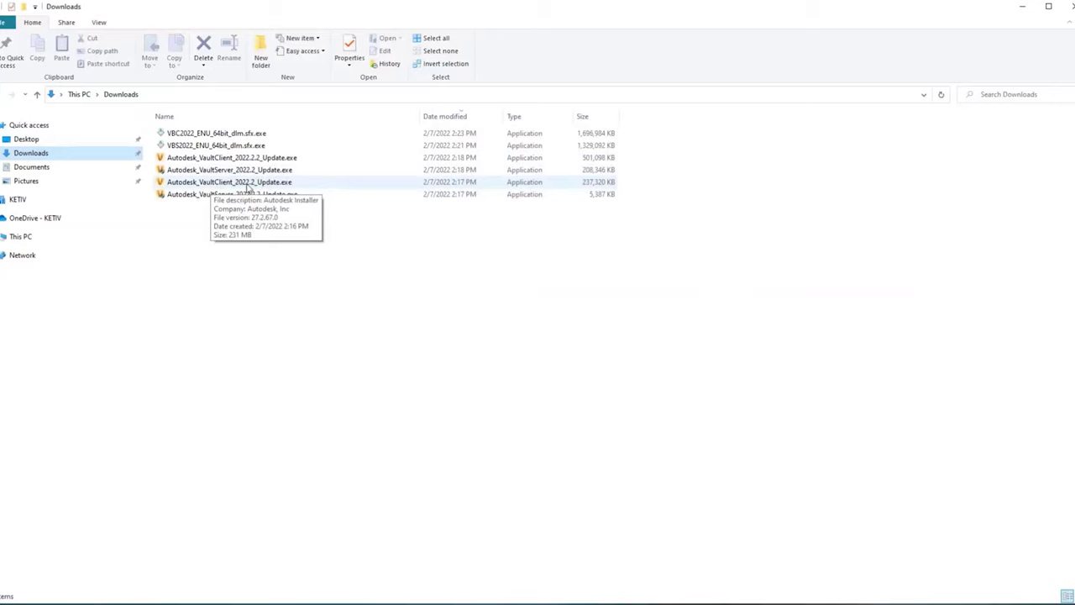
double_click(245, 183)
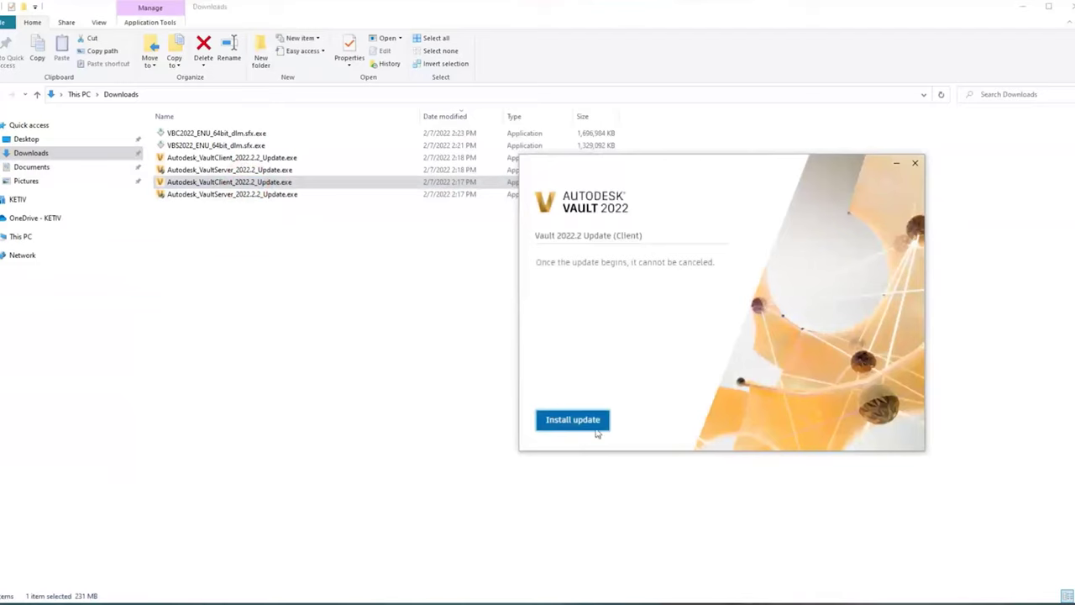
Step: Install the Vault Client 2022.2 and 2022.2.2 updates, then close the Downloads window
left_click(596, 434)
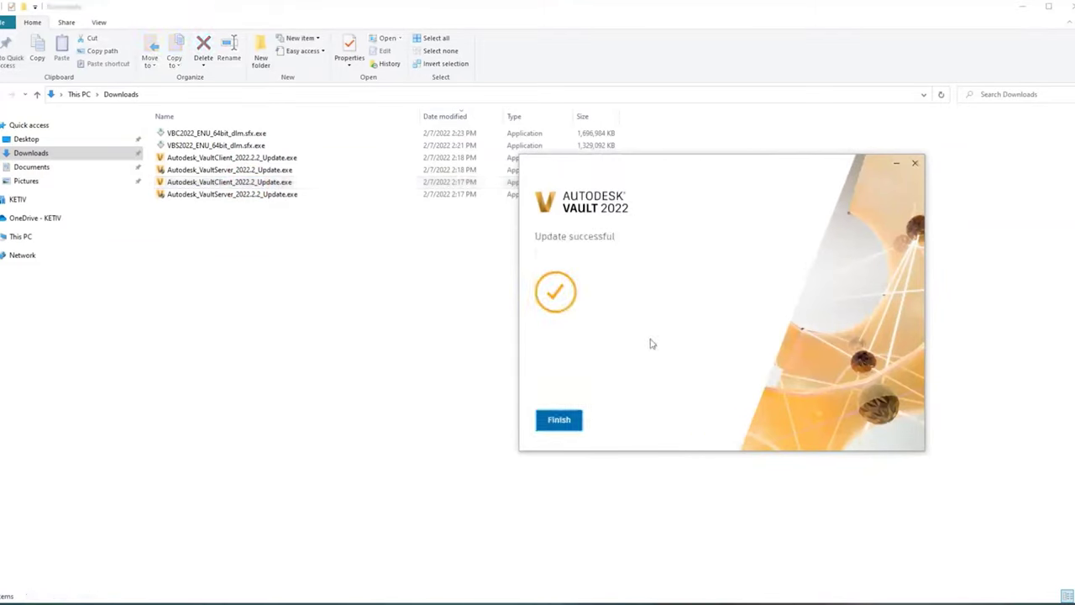
left_click(576, 430)
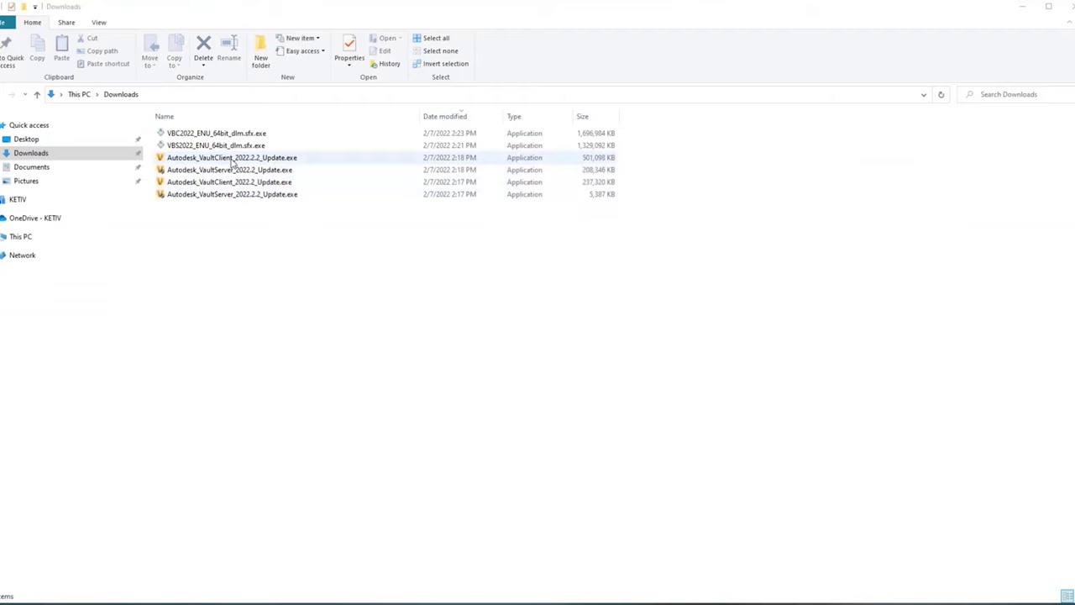
double_click(232, 159)
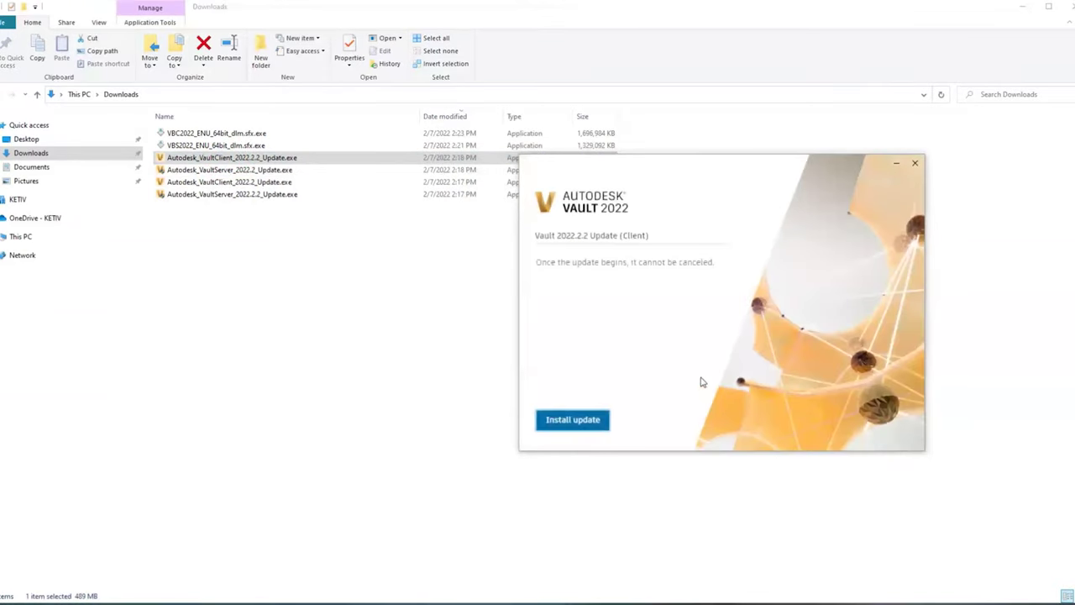
left_click(606, 427)
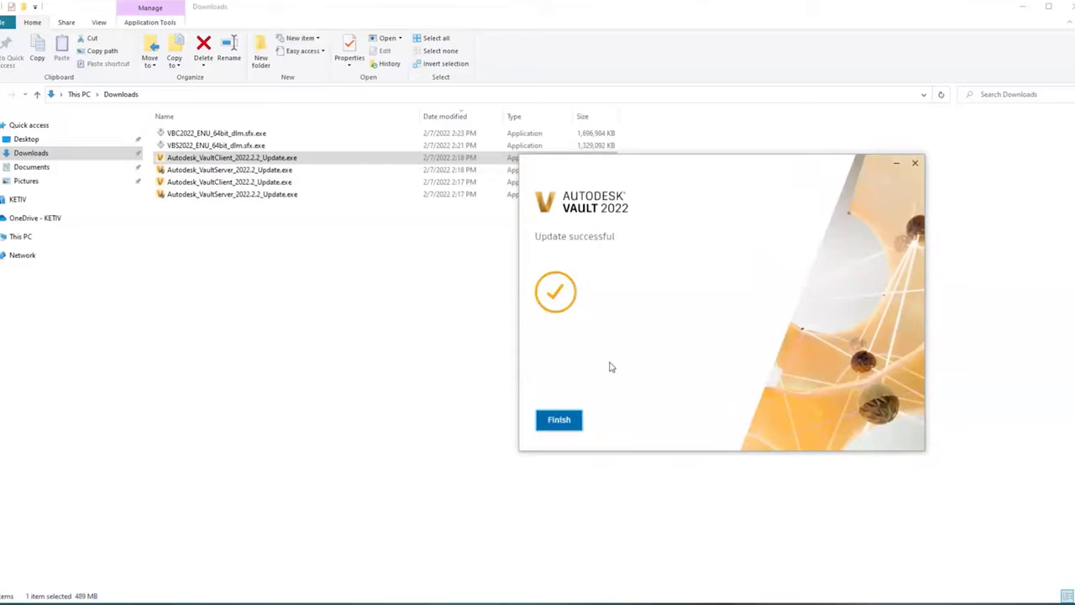
left_click(575, 429)
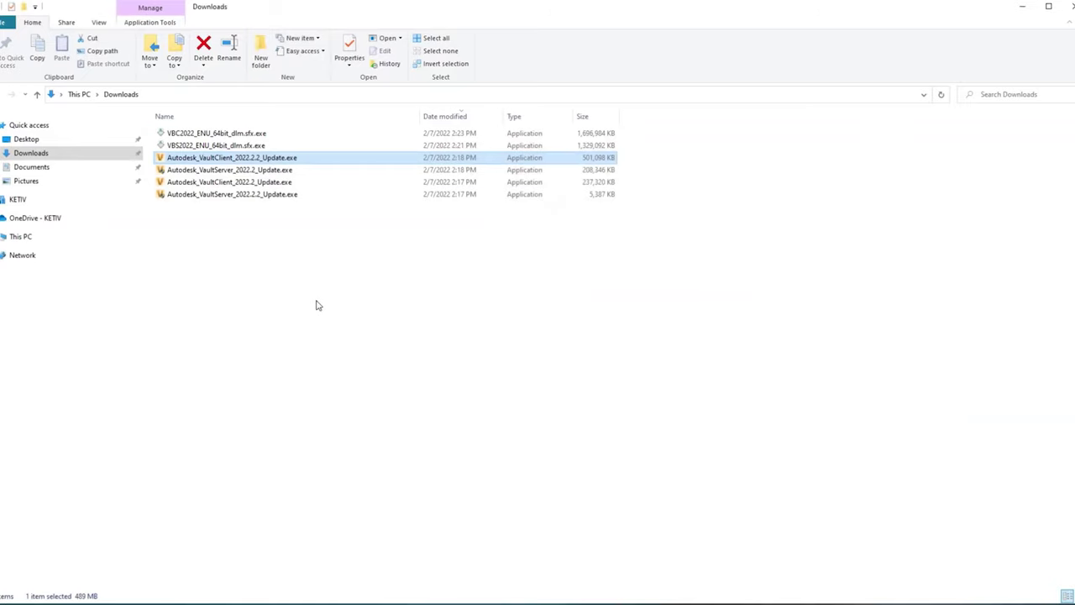
left_click(1022, 6)
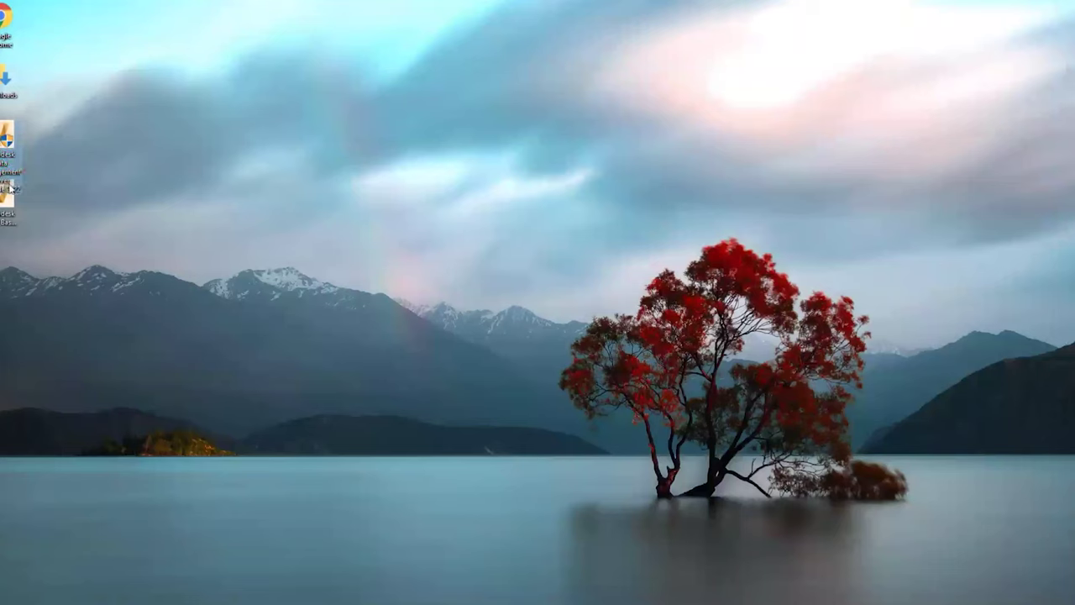
Step: Clear the desktop icon selection and select the Vault Basic desktop shortcut
left_click(53, 149)
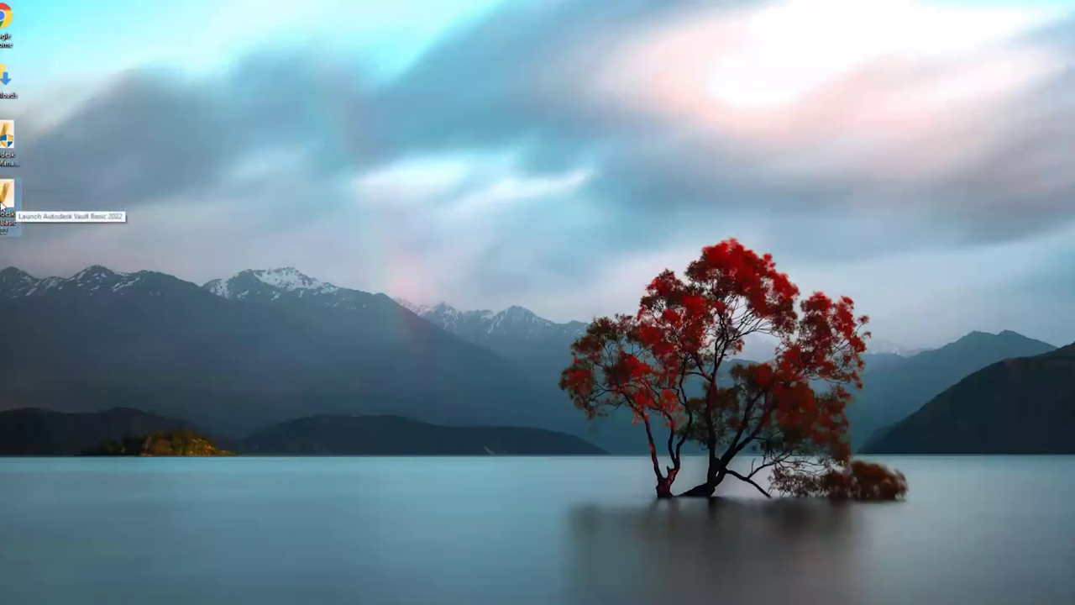
left_click(4, 204)
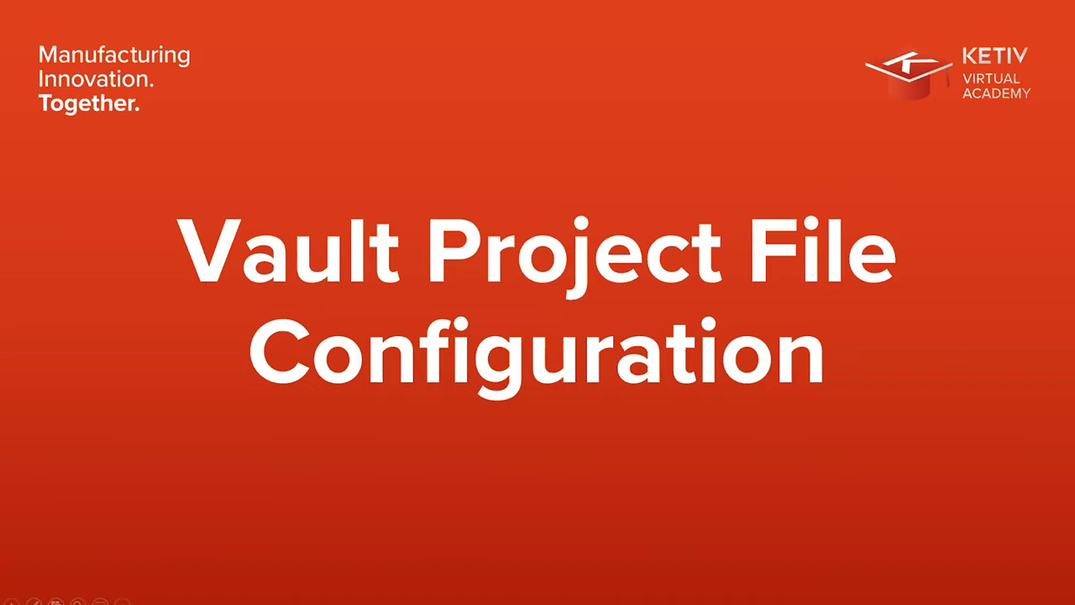
Step: Advance past the Adding Data to Vault title slide and end the slideshow to reach the desktop
key("Right")
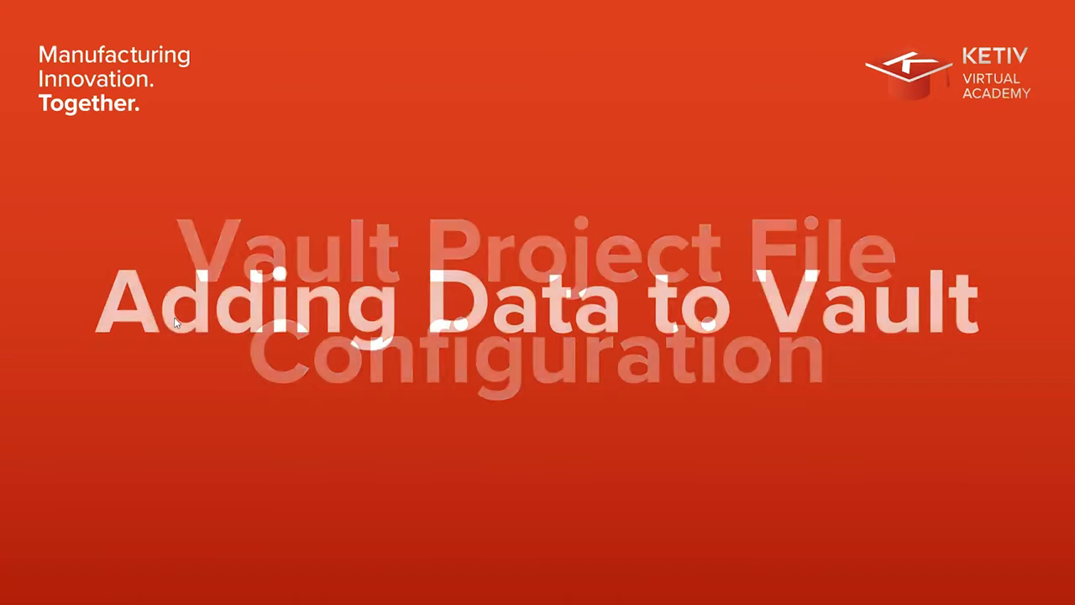
key("Left")
key("Escape")
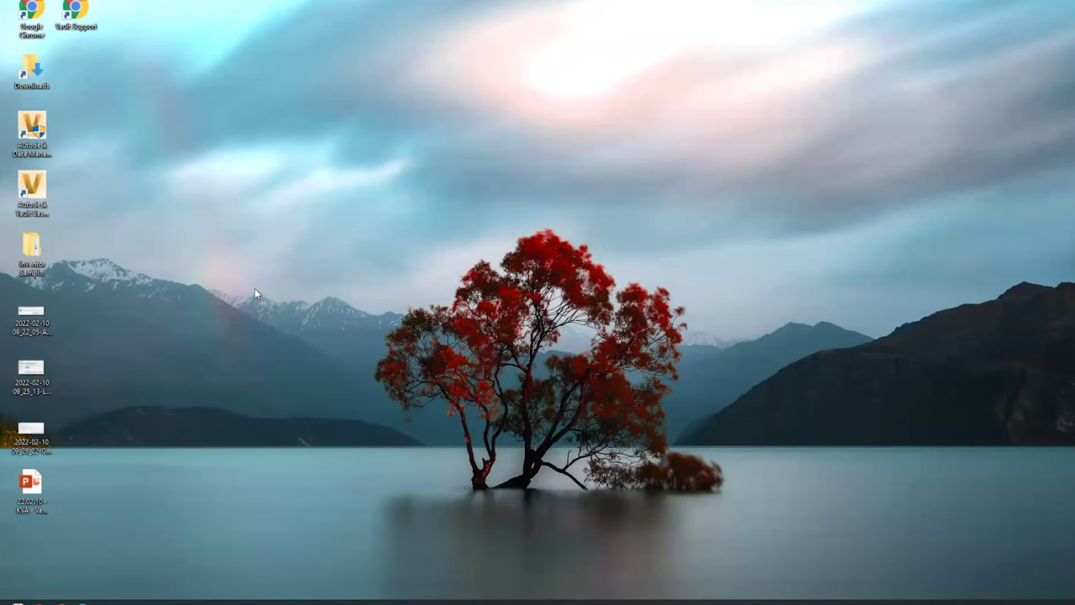
Step: Start the Data Management Server Console and log in as Administrator with the account password
left_click(30, 144)
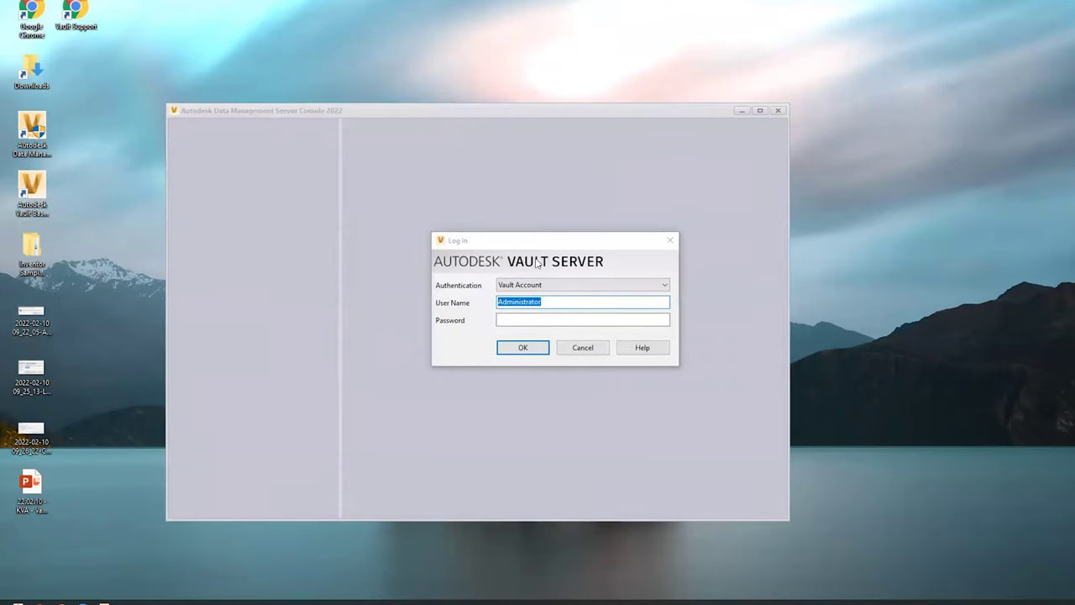
left_click(38, 314)
double_click(39, 314)
left_click(548, 320)
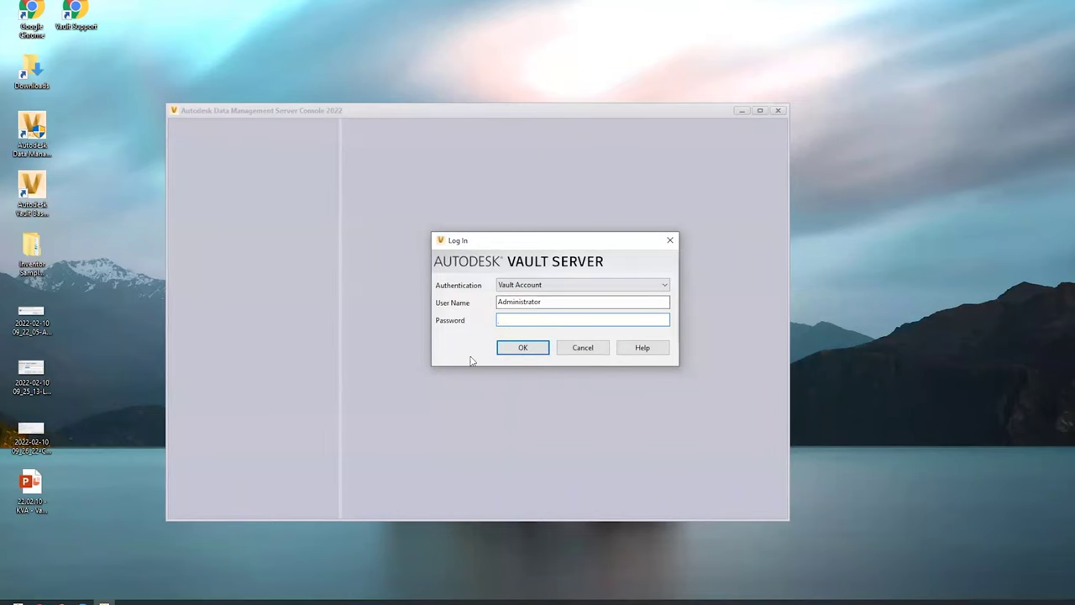
left_click(523, 347)
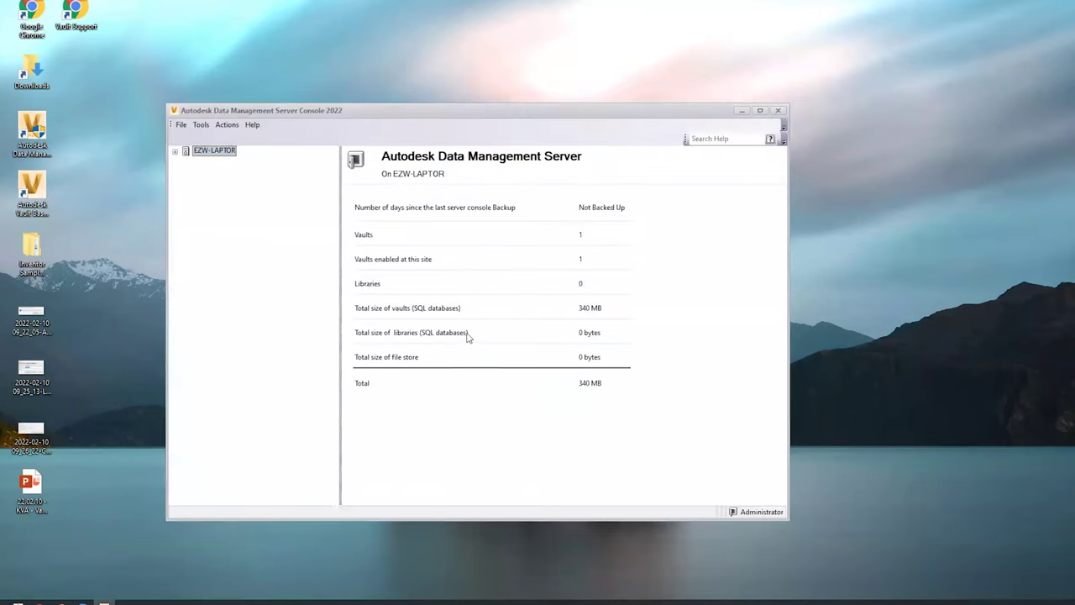
Step: Expand the EZW-LAPTOR tree, review Vaults, Libraries and Management, then right-click Vaults for Create/Attach
left_click(175, 150)
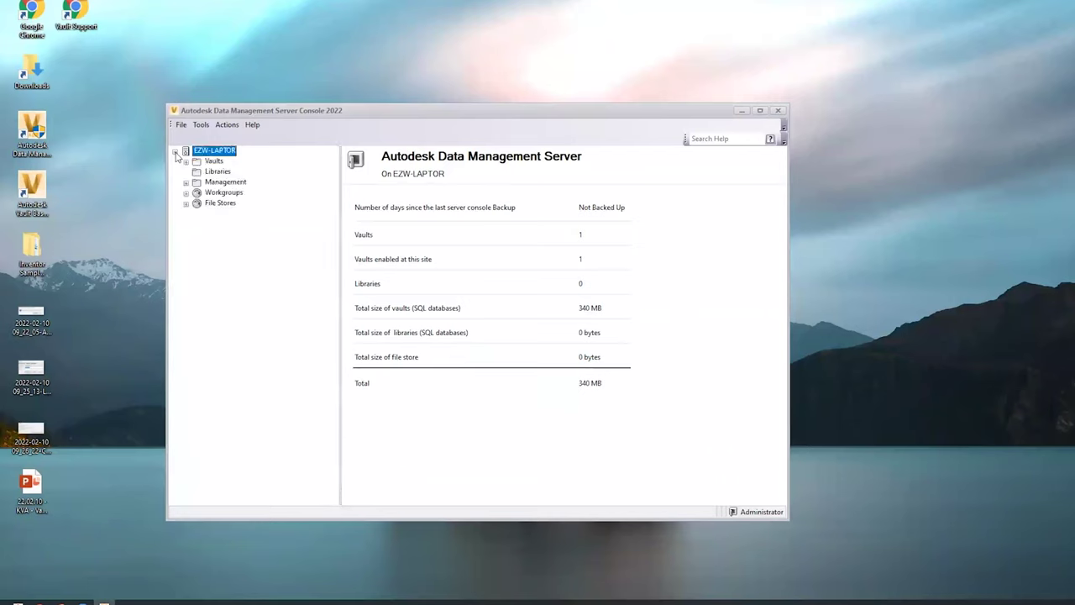
left_click(185, 161)
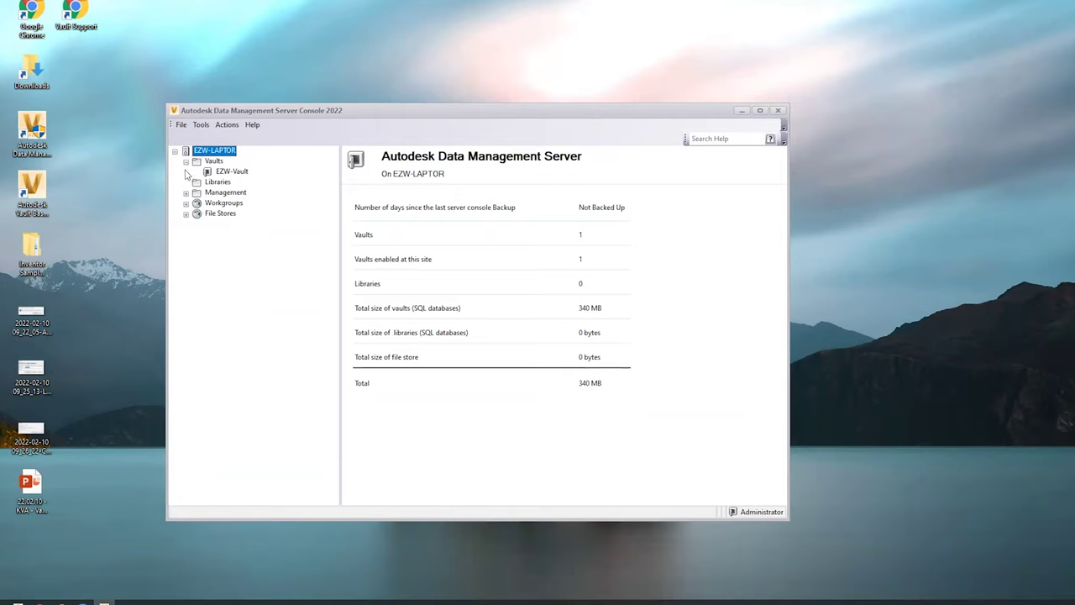
left_click(213, 161)
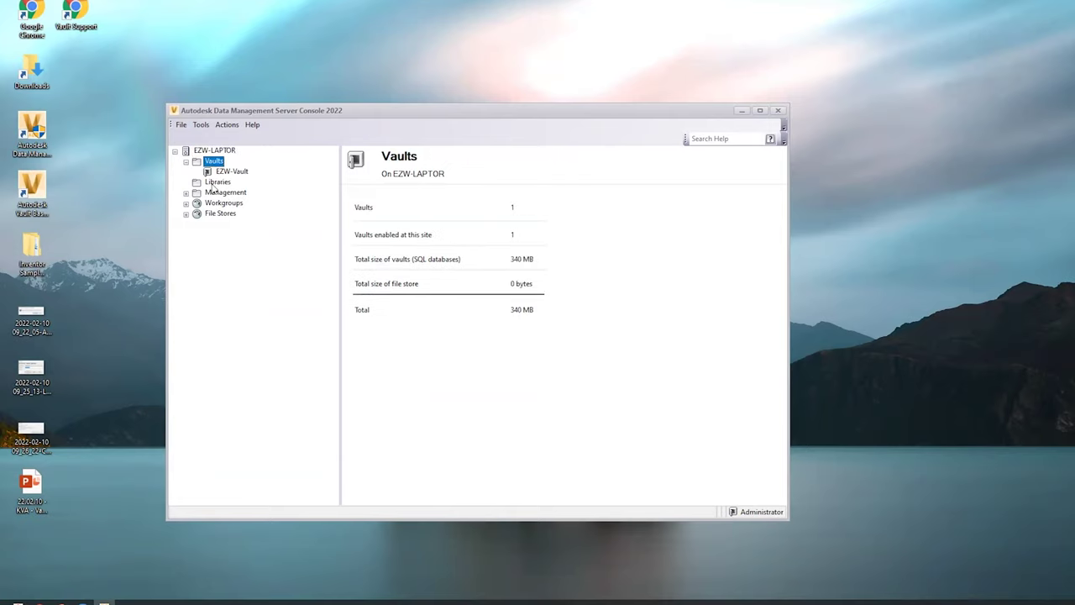
left_click(211, 183)
left_click(217, 194)
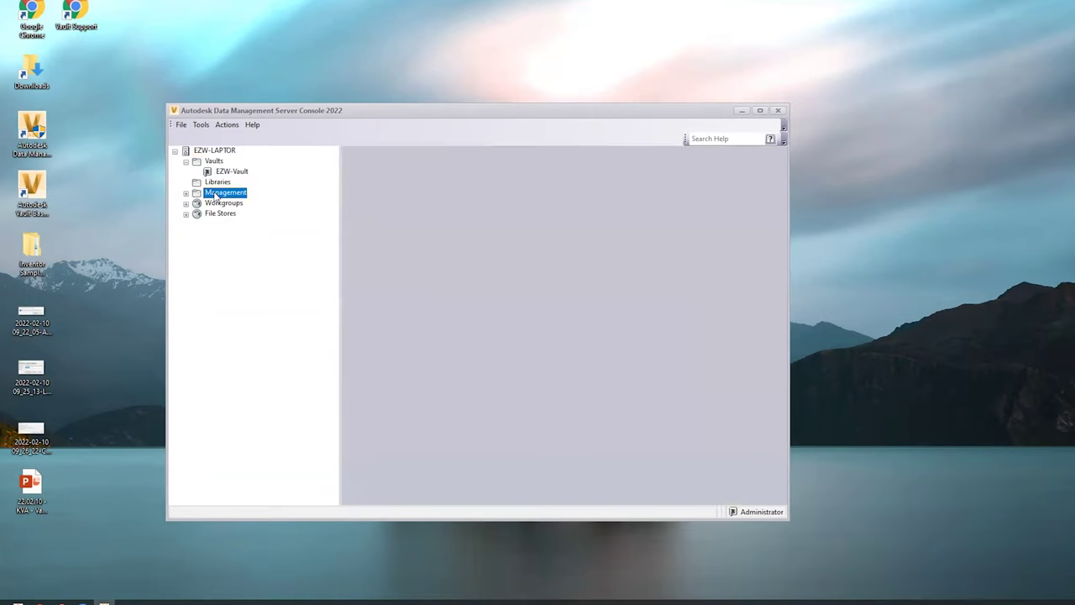
left_click(185, 193)
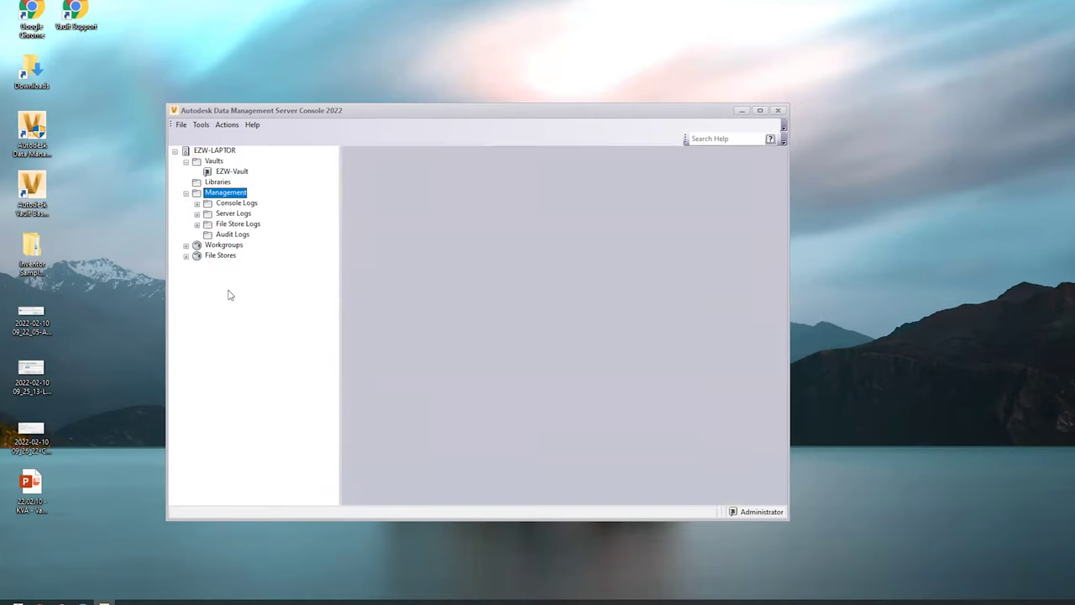
left_click(214, 161)
right_click(216, 162)
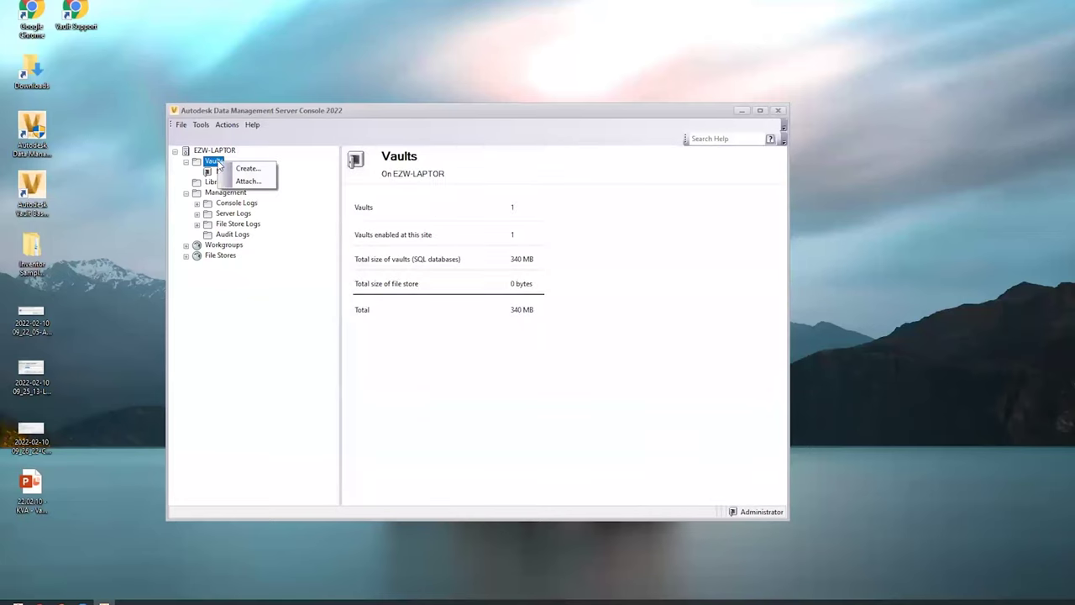
Step: Start a new vault and name it EZW-KVAVault
left_click(267, 172)
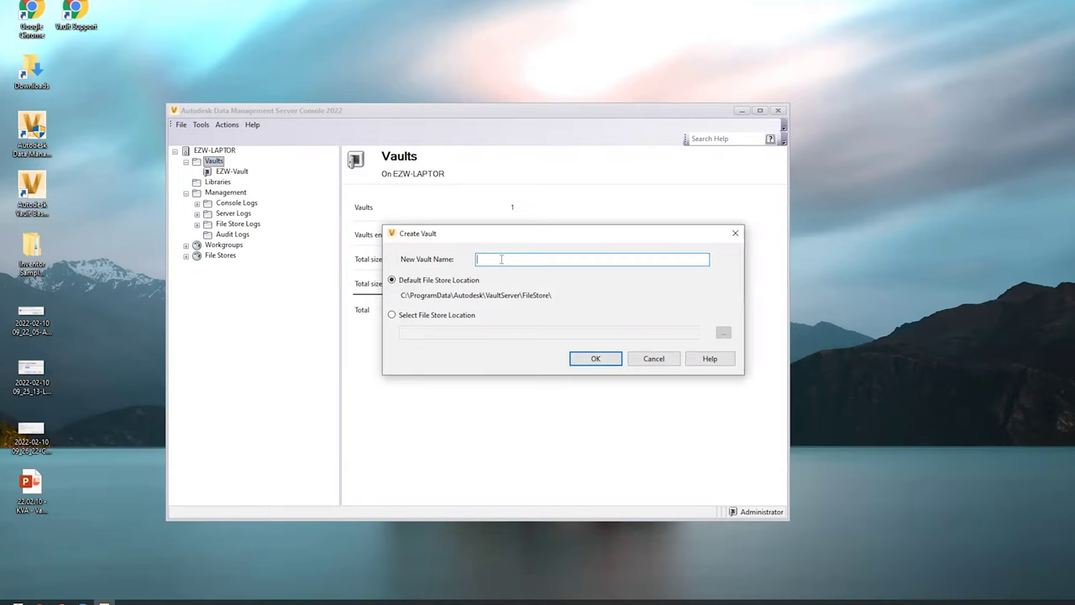
type("EZW")
type("-TestVault")
key("BackSpace")
key("BackSpace")
key("BackSpace")
key("BackSpace")
key("BackSpace")
key("BackSpace")
key("BackSpace")
key("BackSpace")
key("BackSpace")
type("KAVE")
key("BackSpace")
key("BackSpace")
key("BackSpace")
type("VAVault")
Step: Keep the Default File Store Location, create the vault, and view the new EZW-KVAVault details
left_click(391, 315)
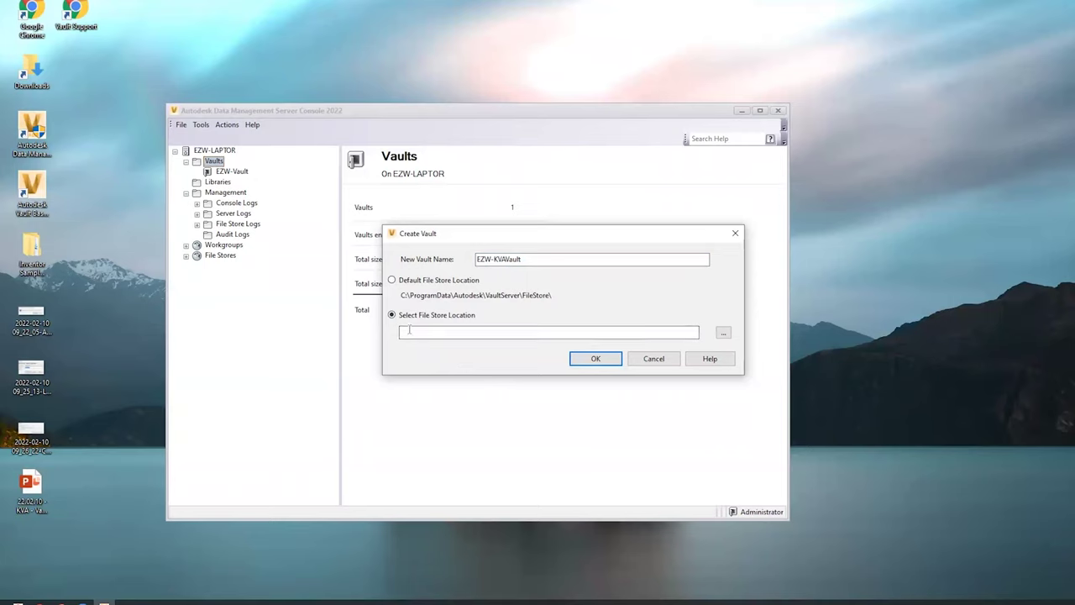
left_click(723, 334)
left_click(392, 281)
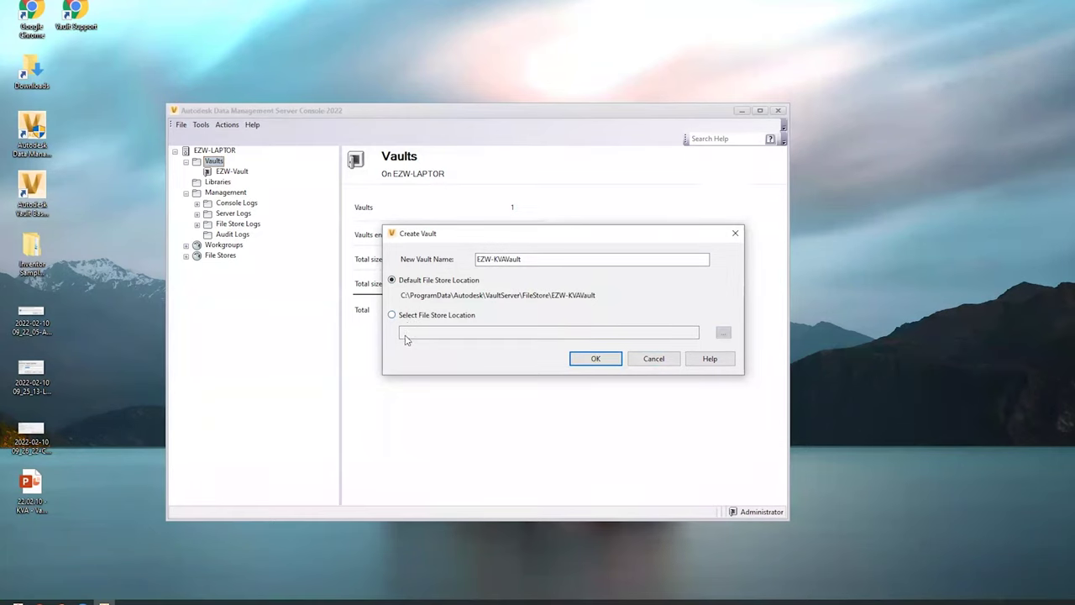
left_click(608, 358)
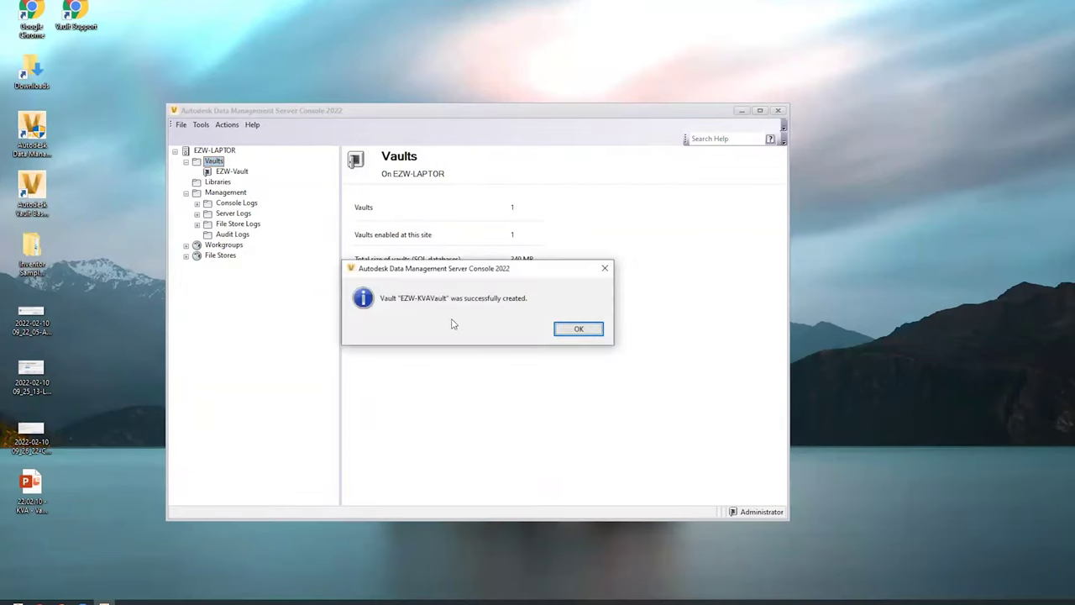
left_click(564, 332)
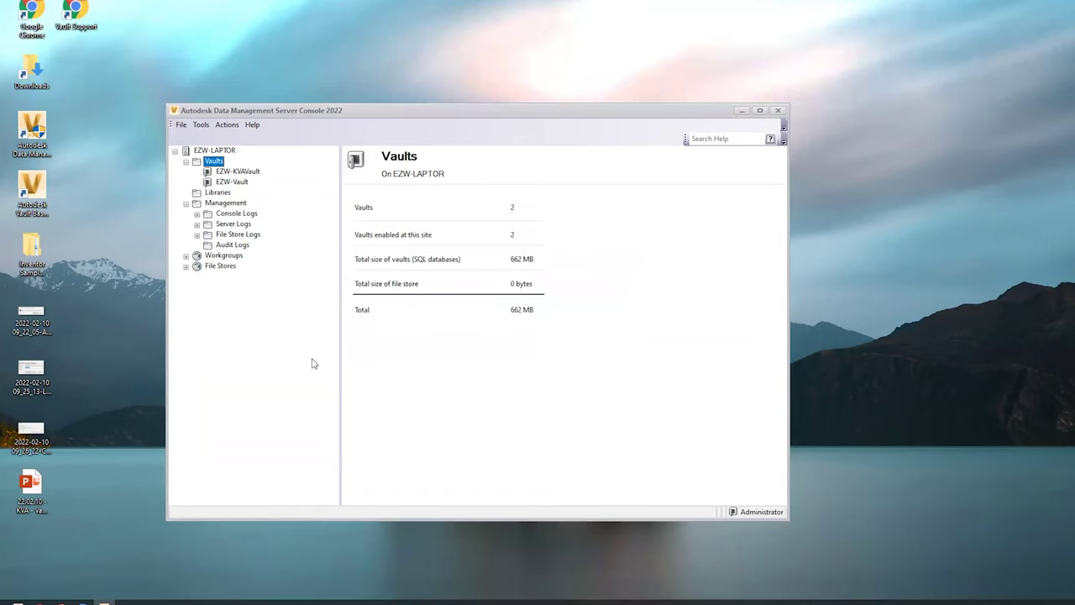
left_click(229, 171)
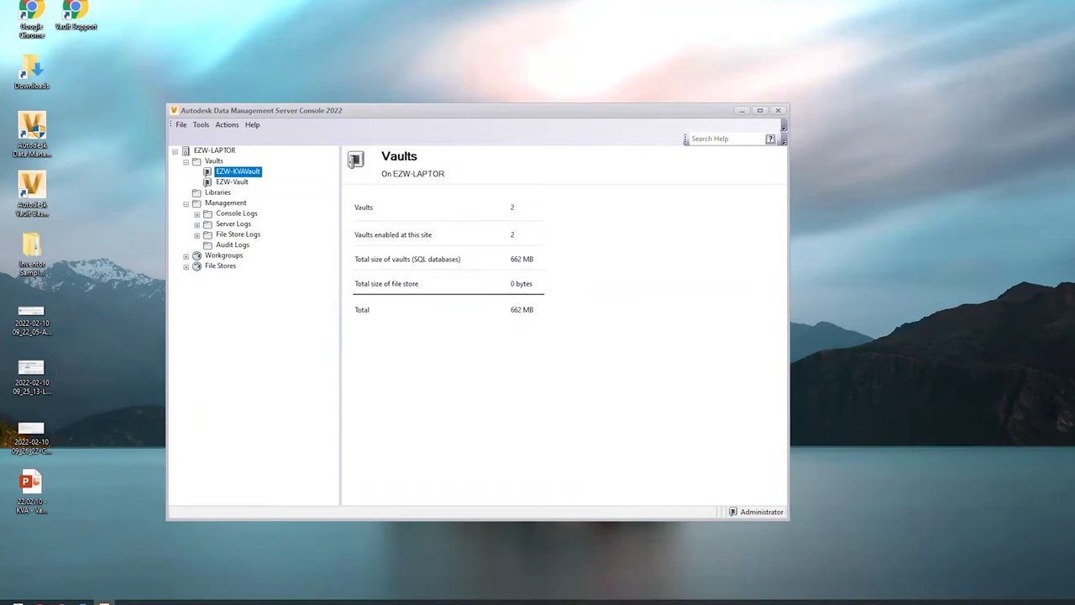
left_click(104, 602)
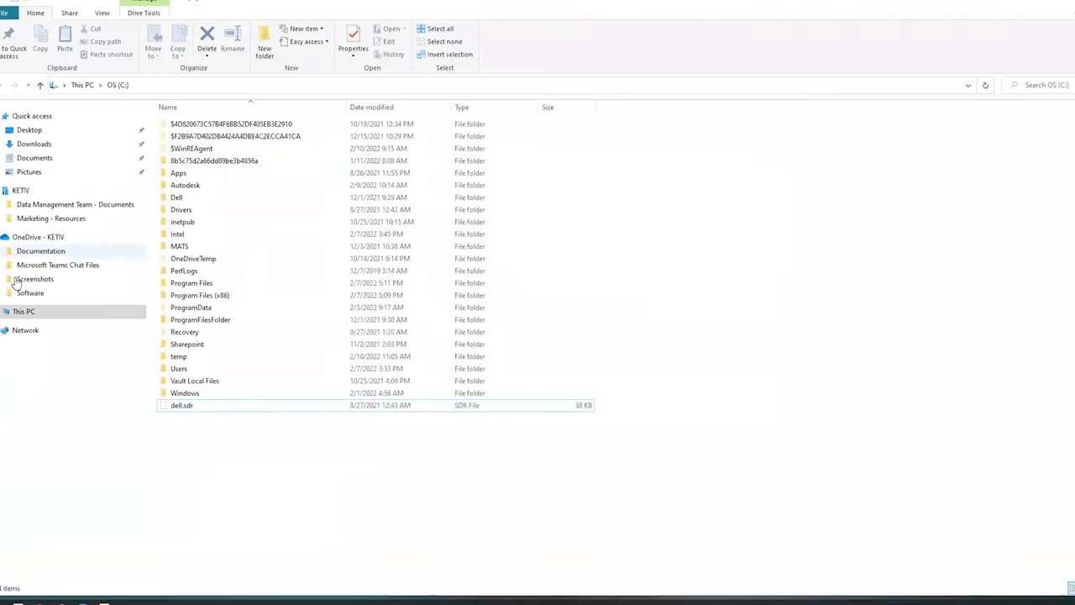
Step: Create a folder named Work on the C: drive and open it
left_click(22, 313)
double_click(223, 221)
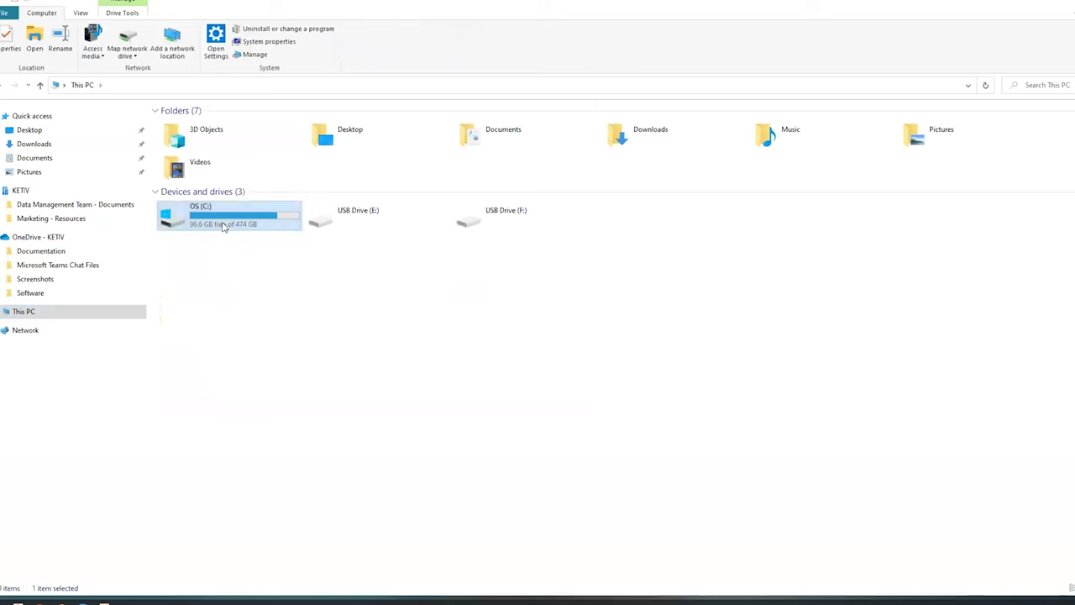
left_click(264, 47)
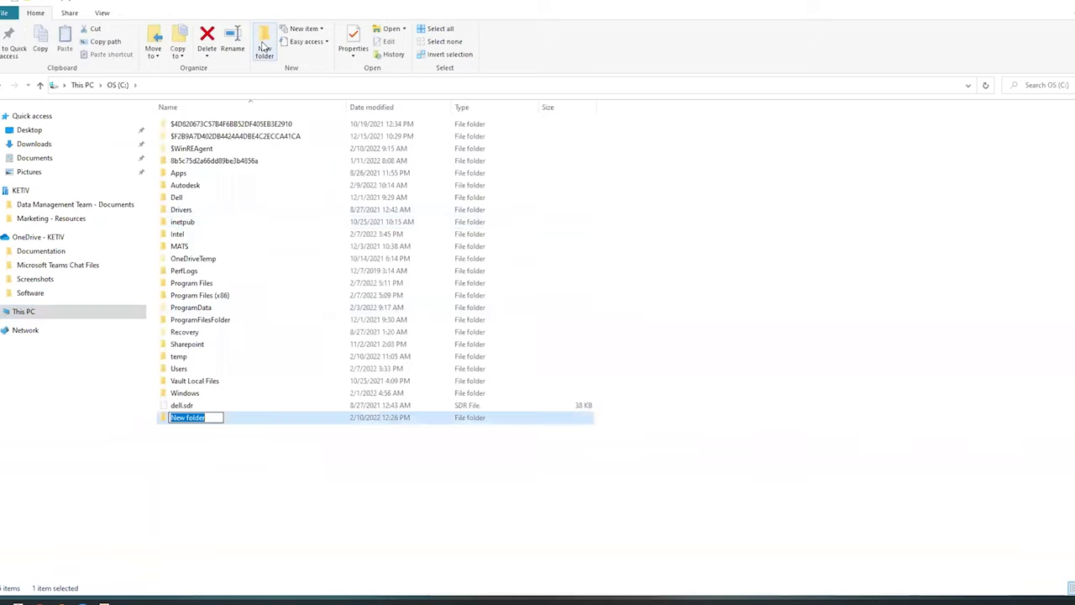
type("Work")
key("Return")
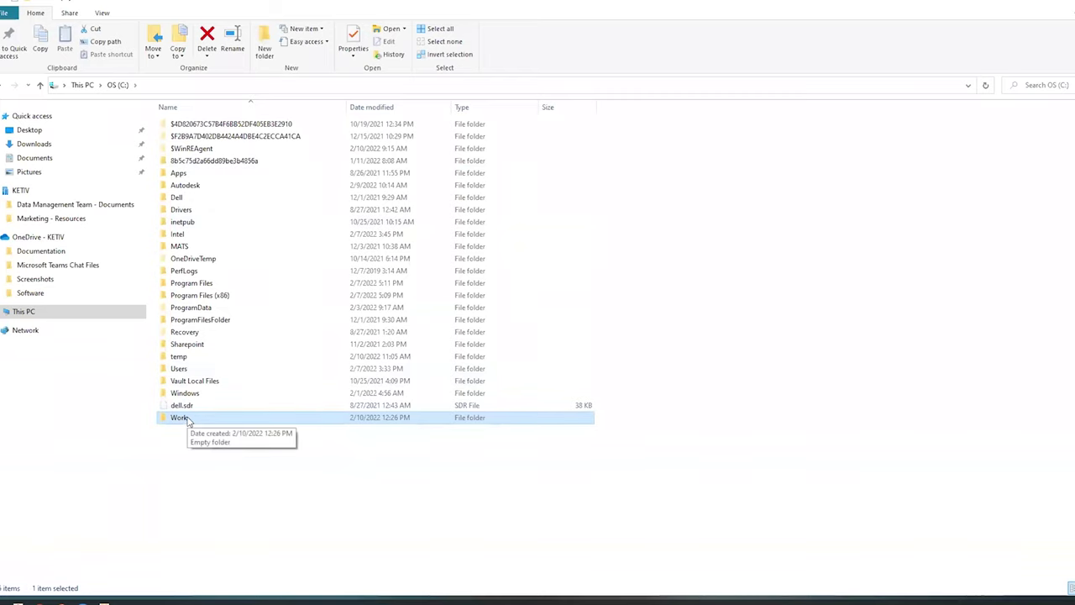
left_click(206, 382)
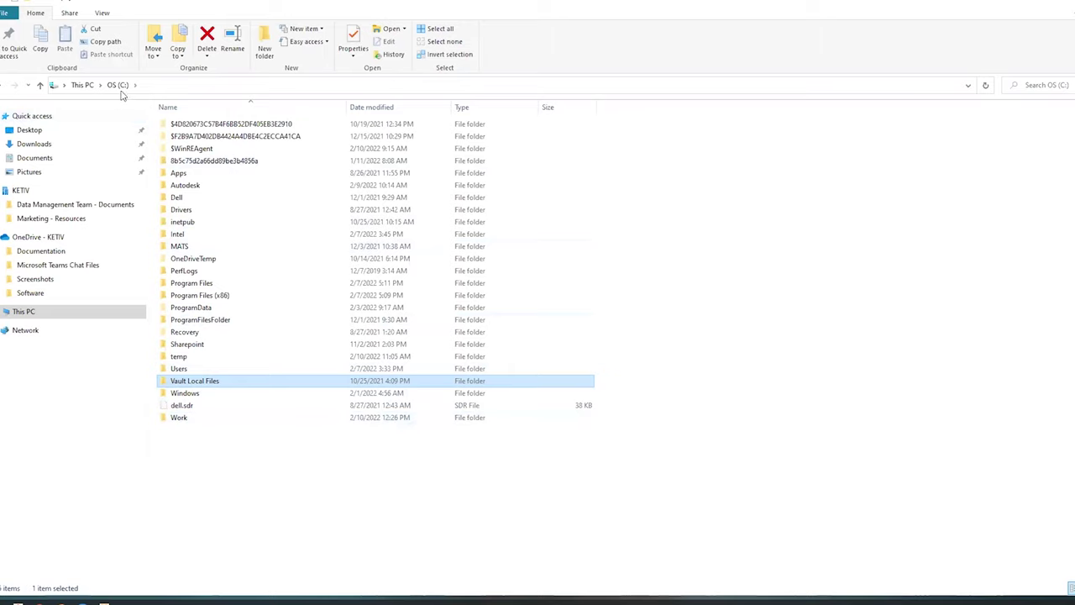
double_click(185, 418)
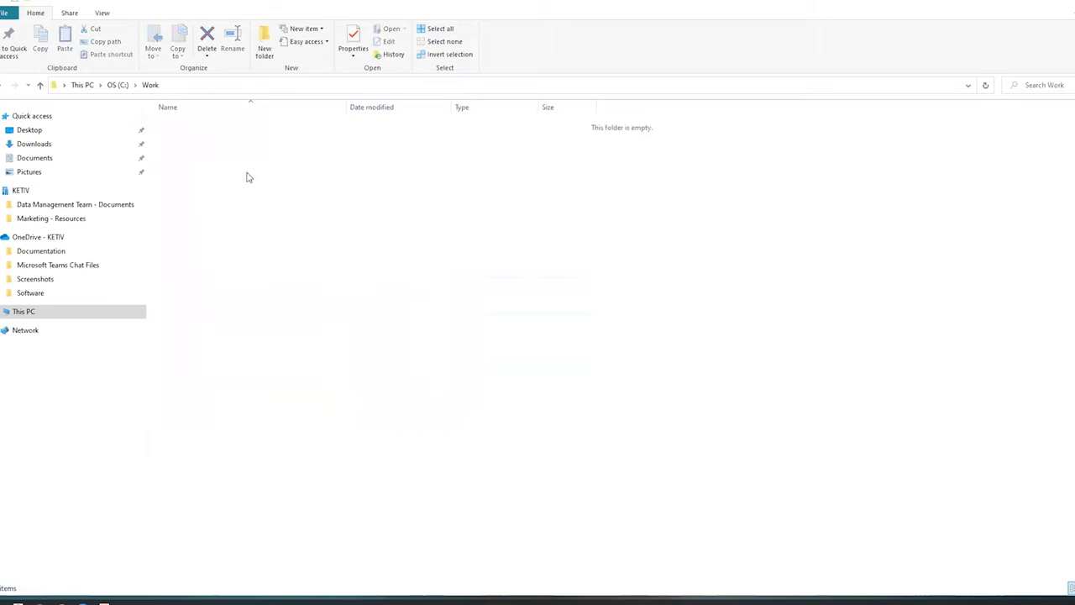
Step: Add Designs and Content Center Files subfolders inside Work, then close File Explorer
left_click(266, 52)
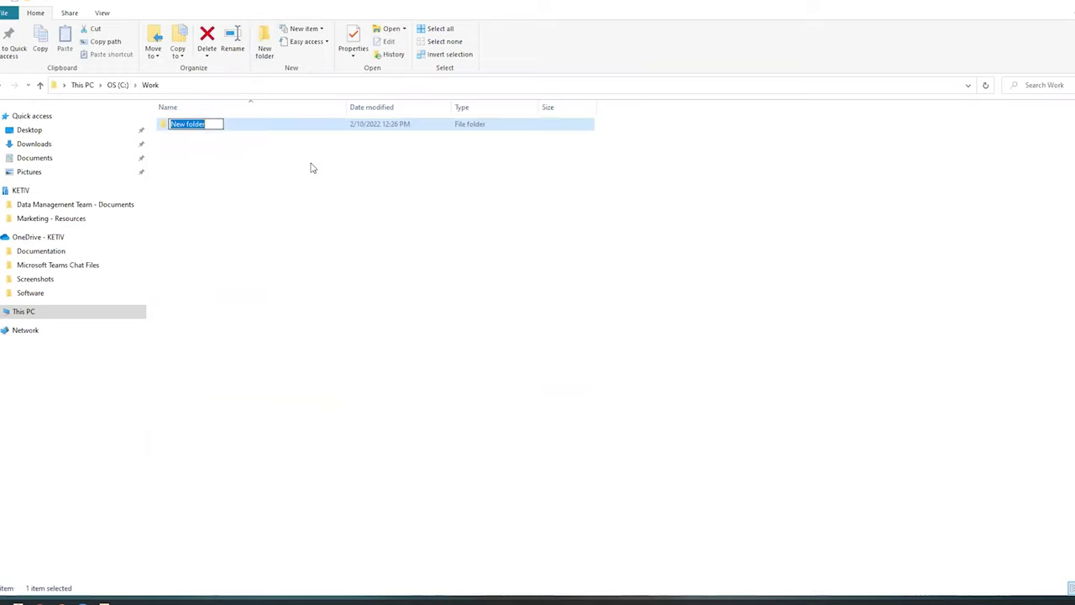
type("Designs")
key("Return")
left_click(265, 48)
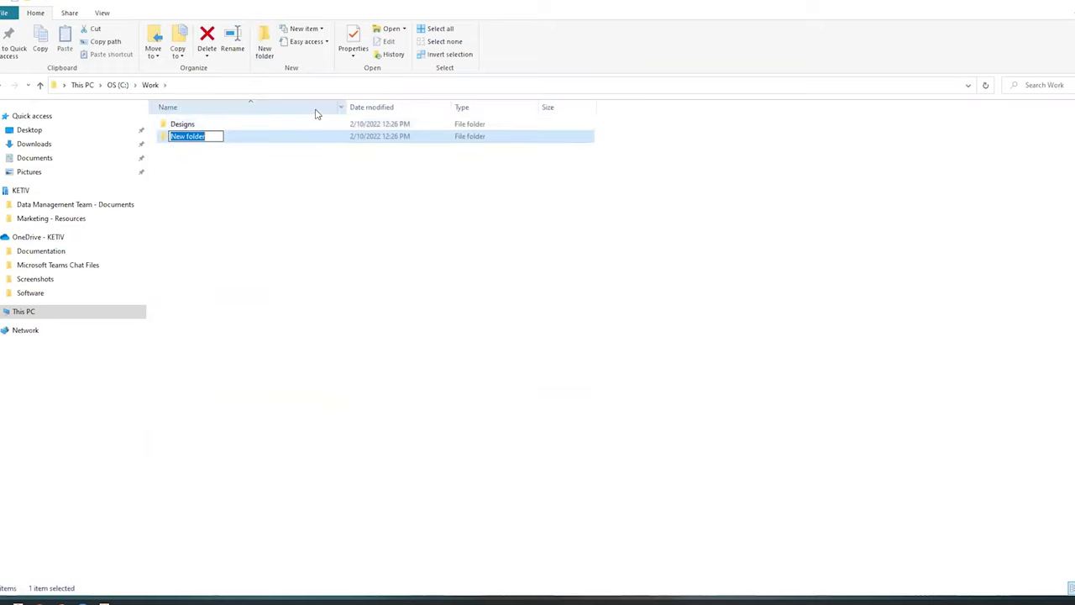
type("Content Center Files")
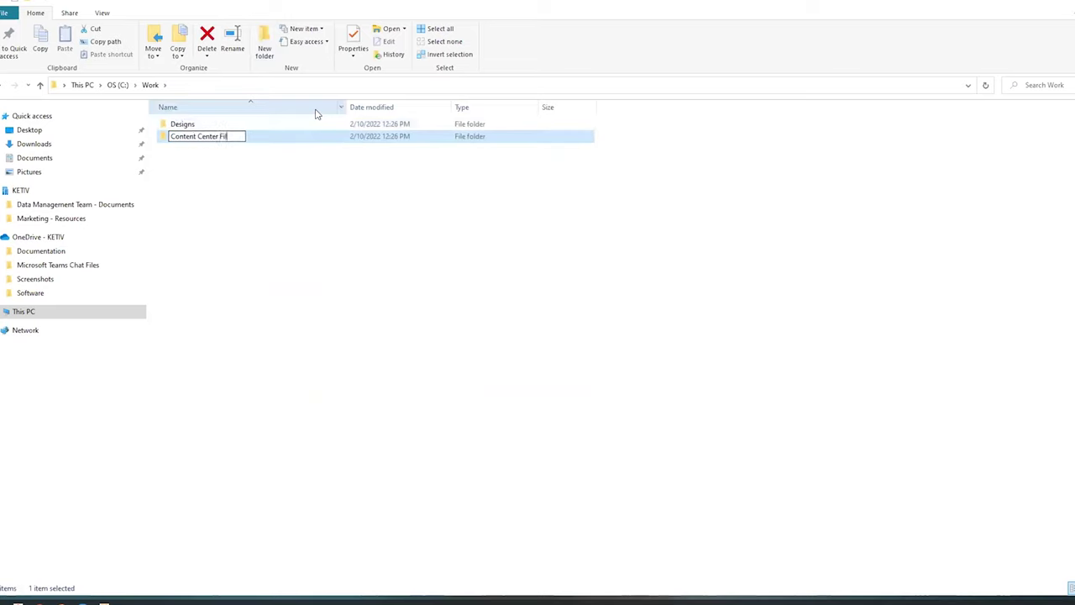
left_click(242, 228)
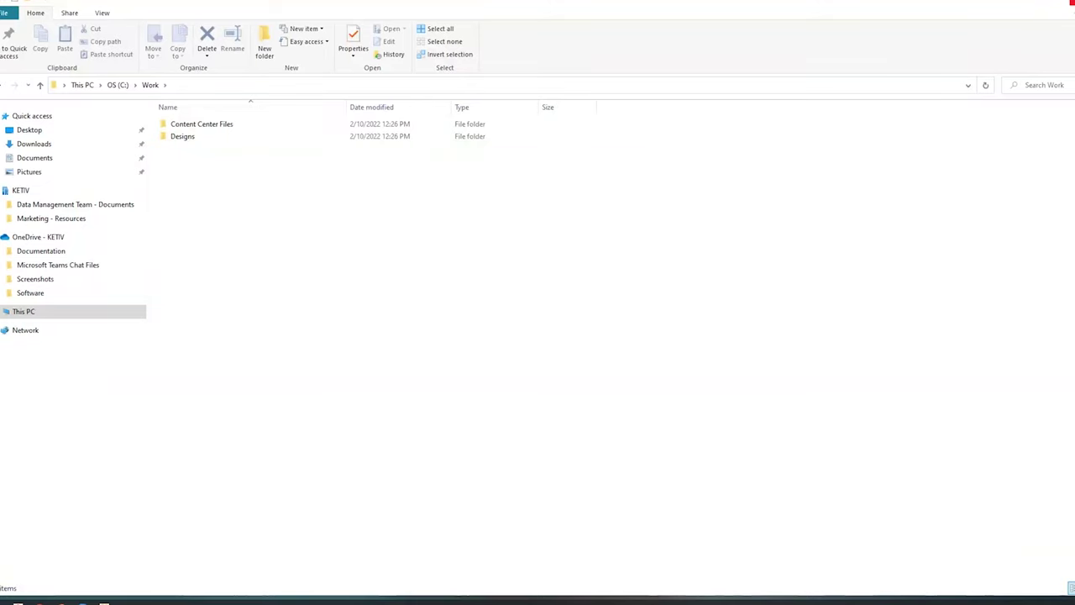
left_click(1072, 2)
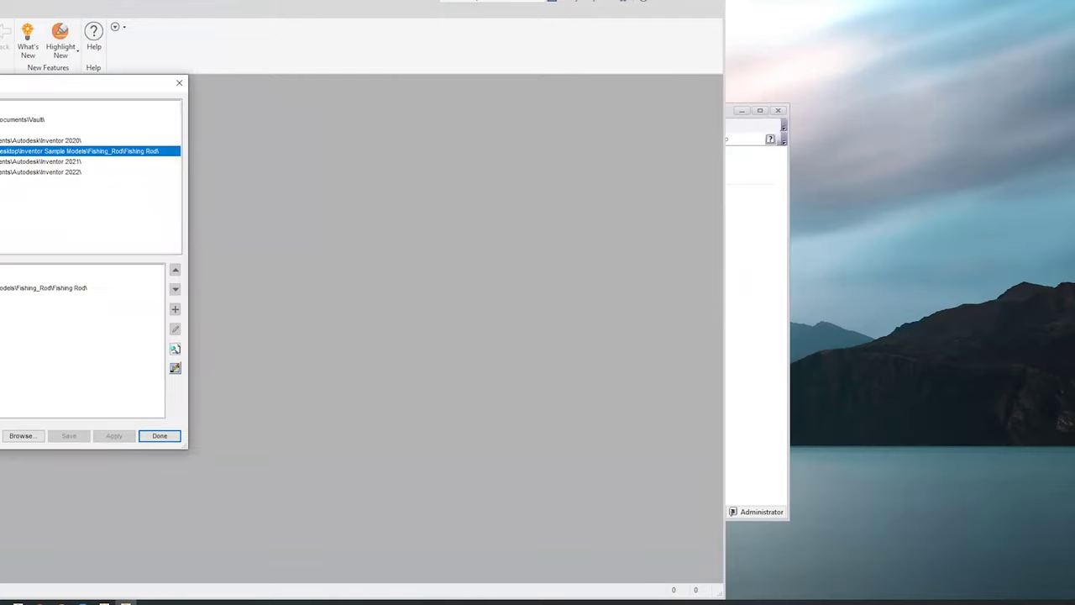
Step: Begin a new Inventor project of the Vault type in the project wizard
left_click_drag(0, 94, 119, 109)
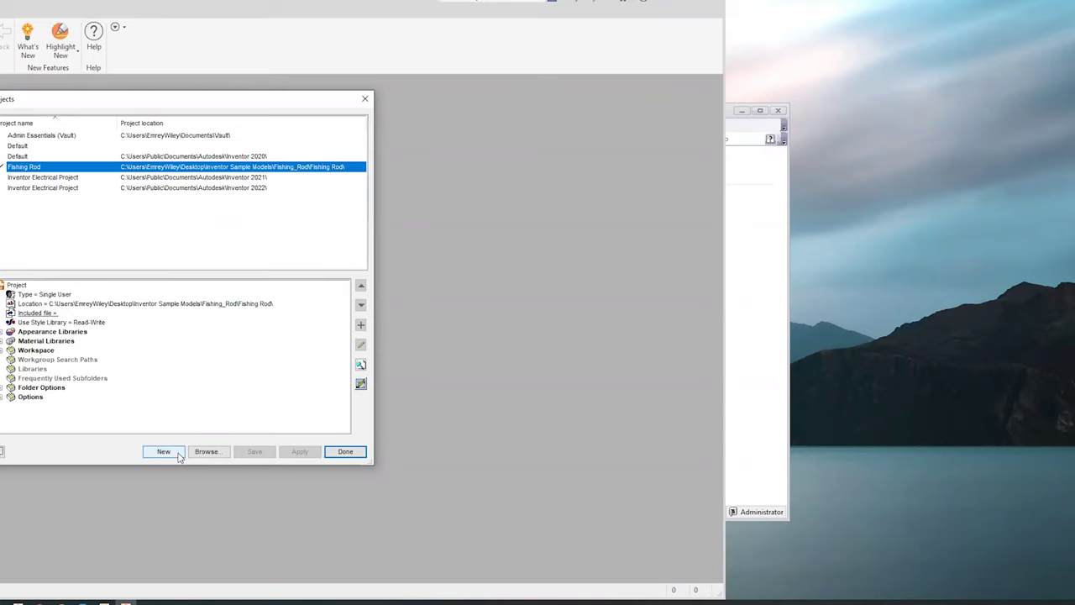
left_click(164, 451)
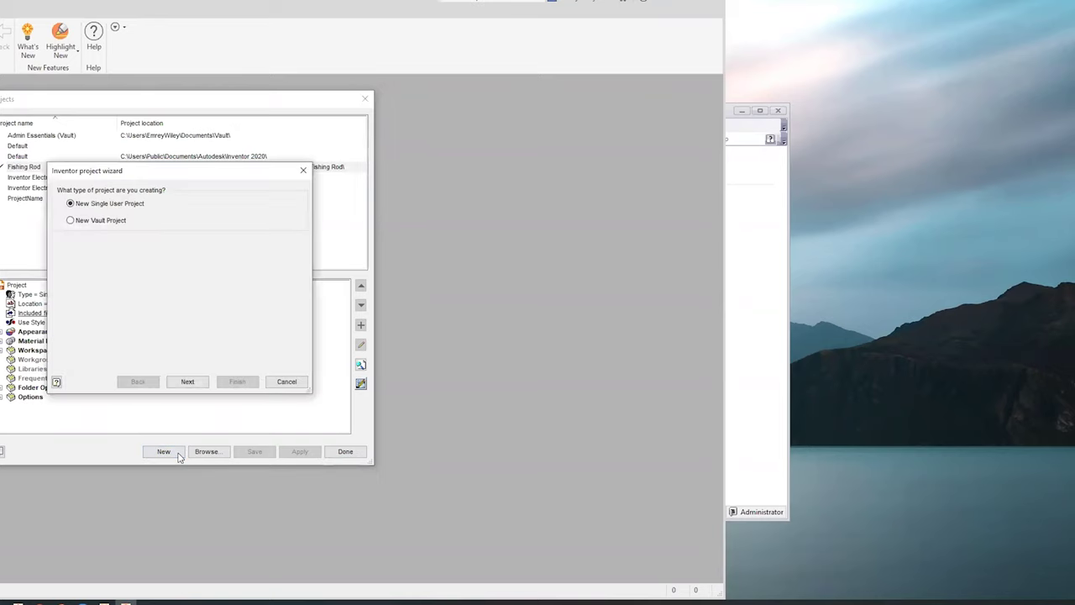
left_click(287, 381)
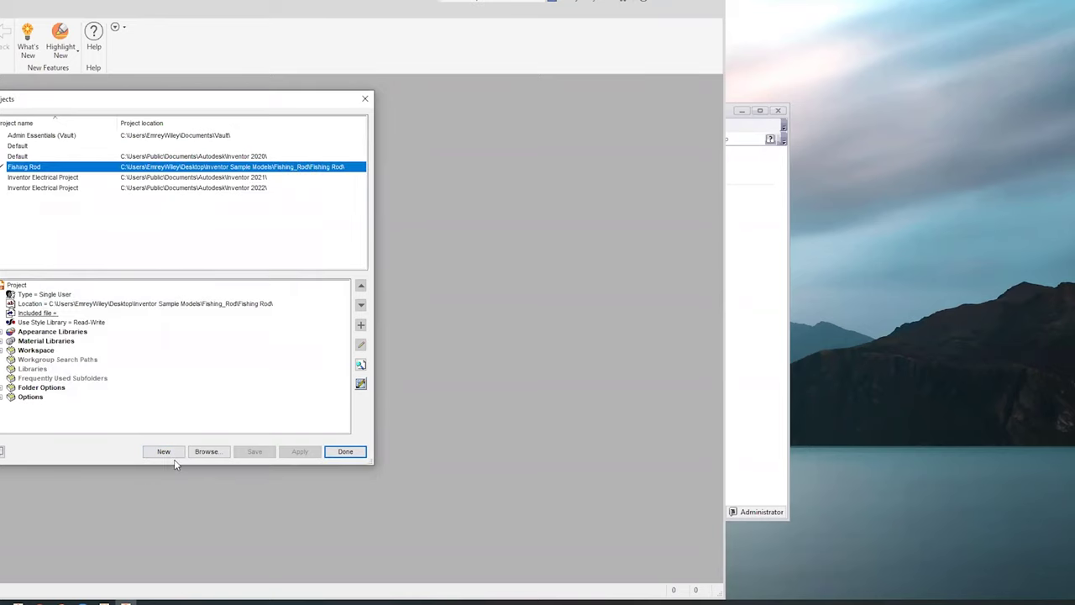
left_click(168, 453)
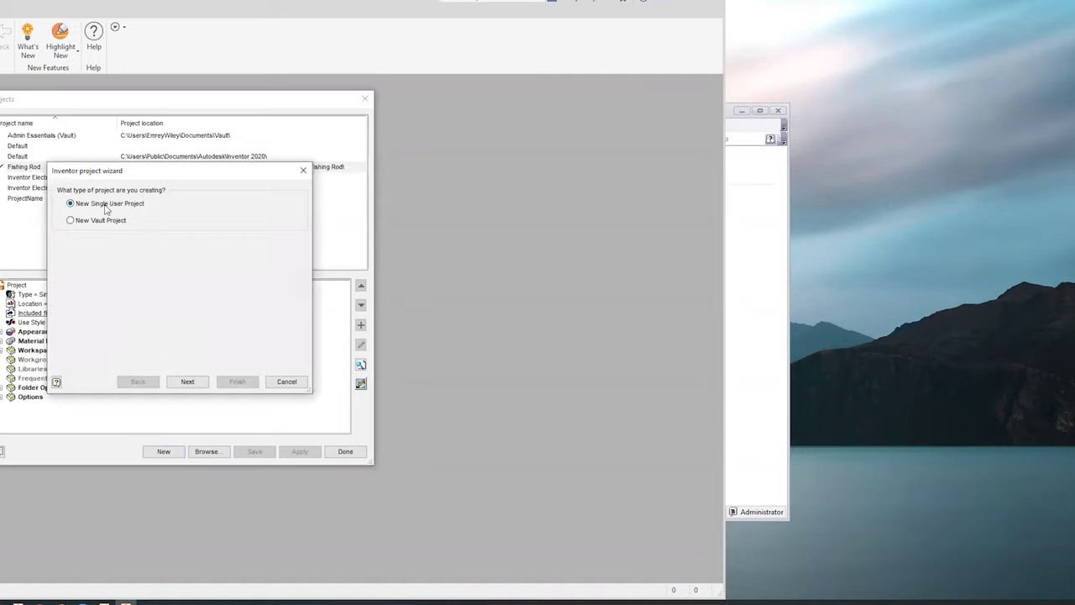
left_click(70, 220)
left_click(194, 381)
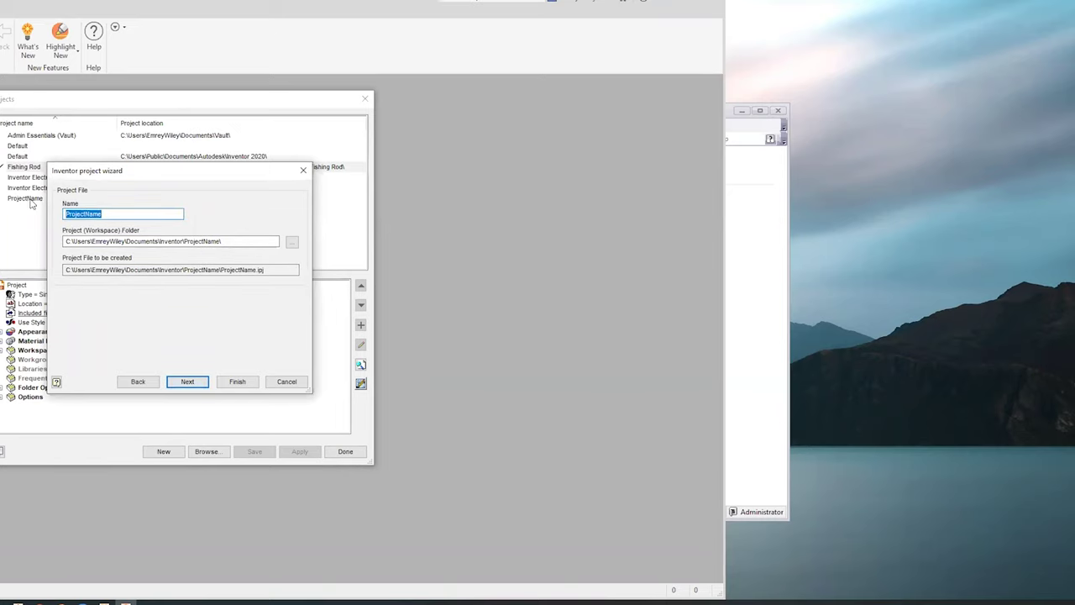
Step: Name the new project EZW-KVAVault, matching the vault name shown in the server console
left_click(768, 274)
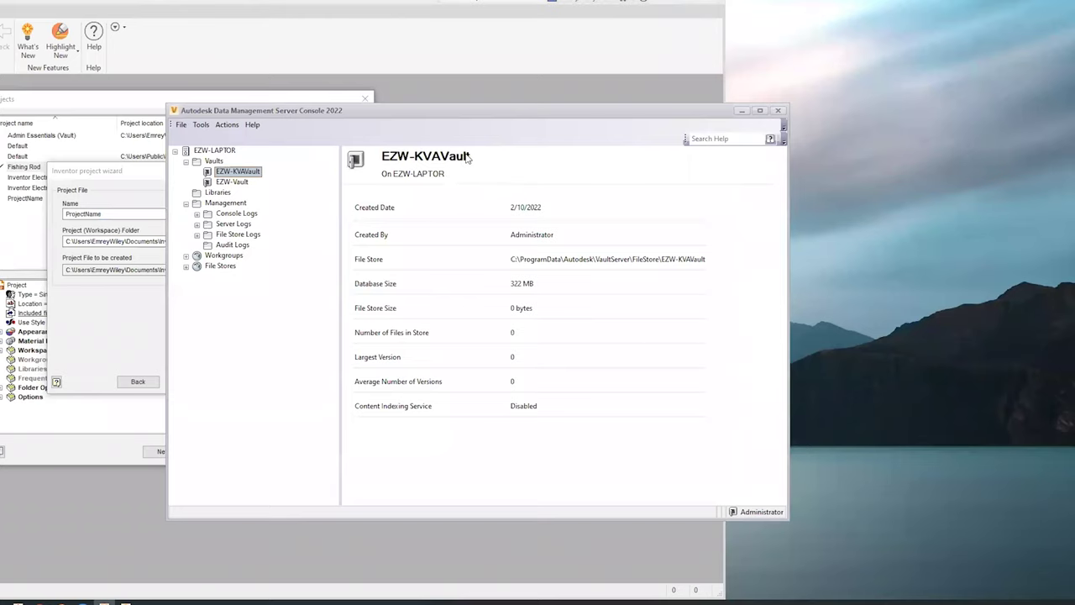
left_click(124, 214)
type("EZW-KVAVault")
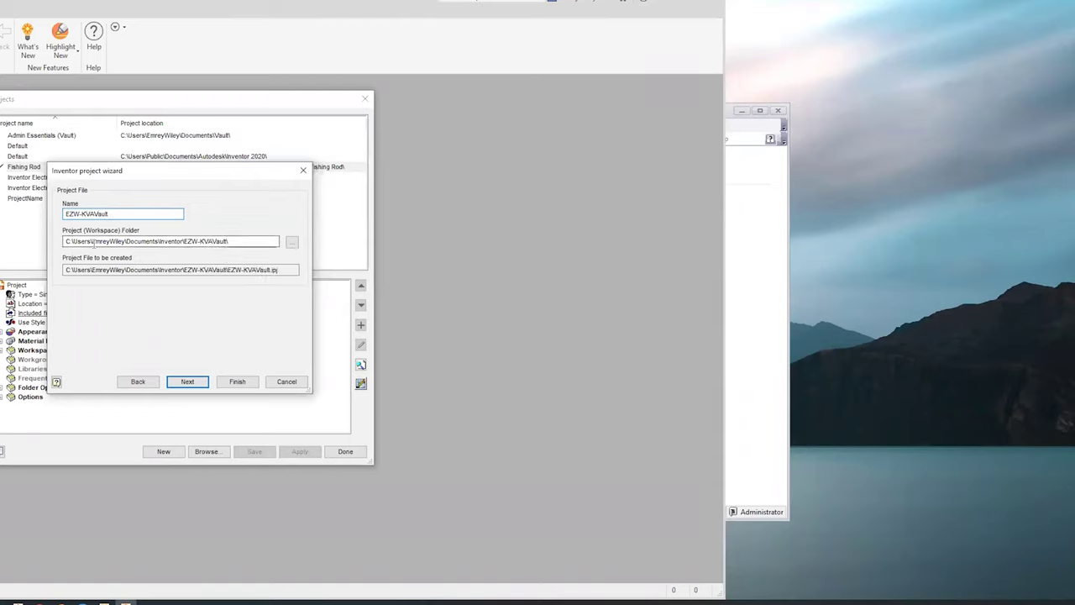
left_click_drag(241, 241, 68, 241)
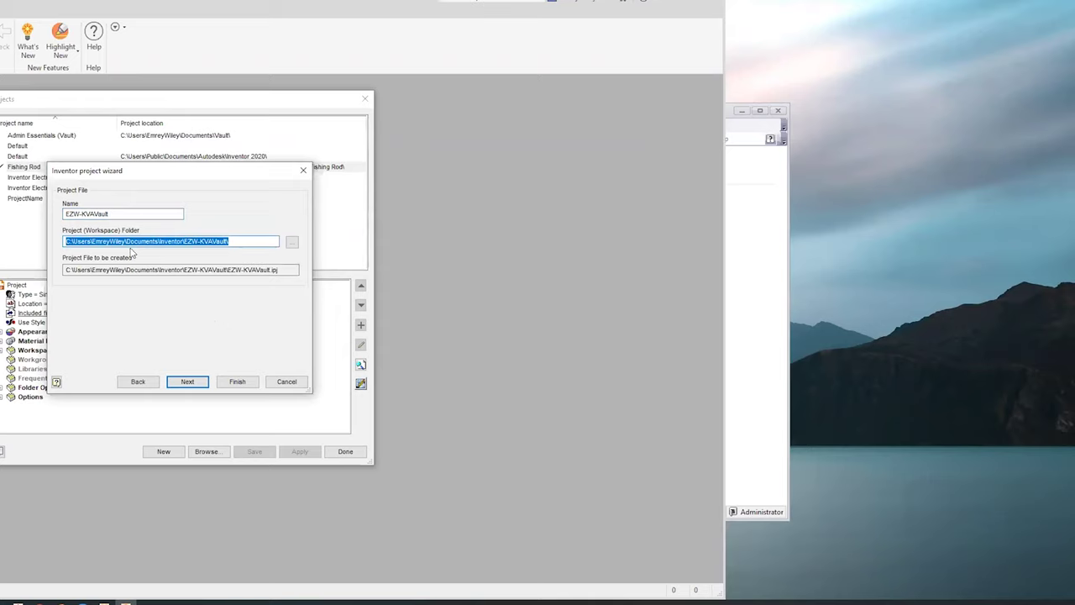
Step: Set the project folder to C:\Work and finish creating the EZW-KVAVault project
left_click(293, 243)
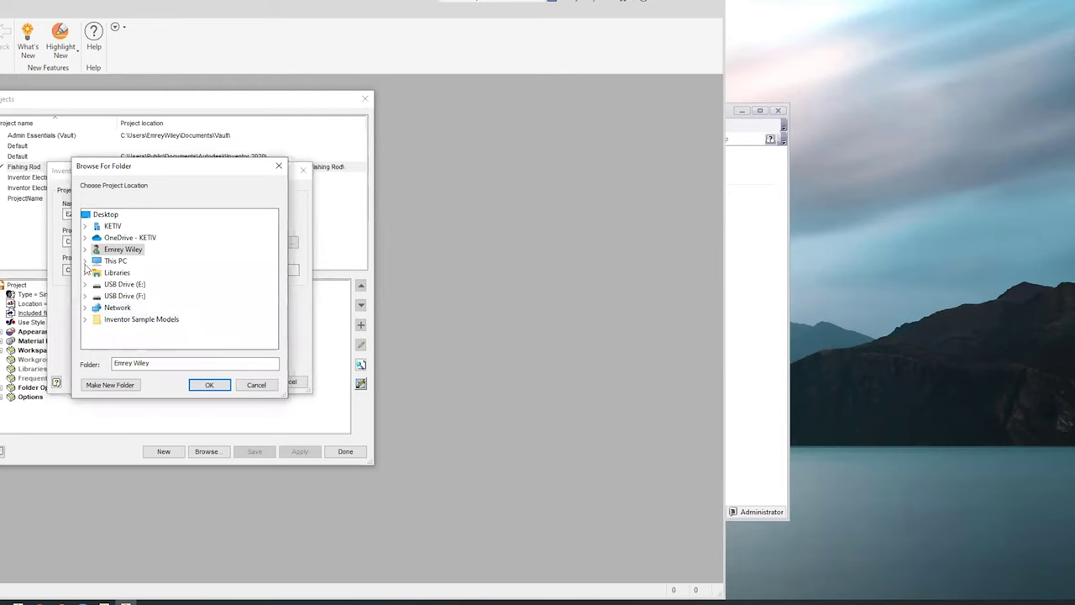
left_click(279, 166)
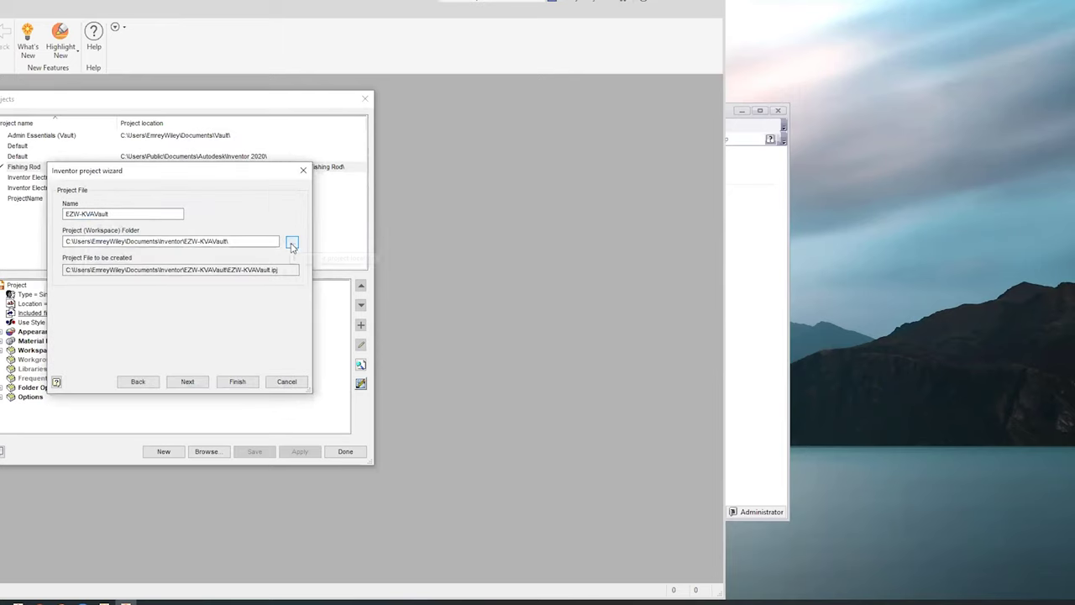
left_click(292, 242)
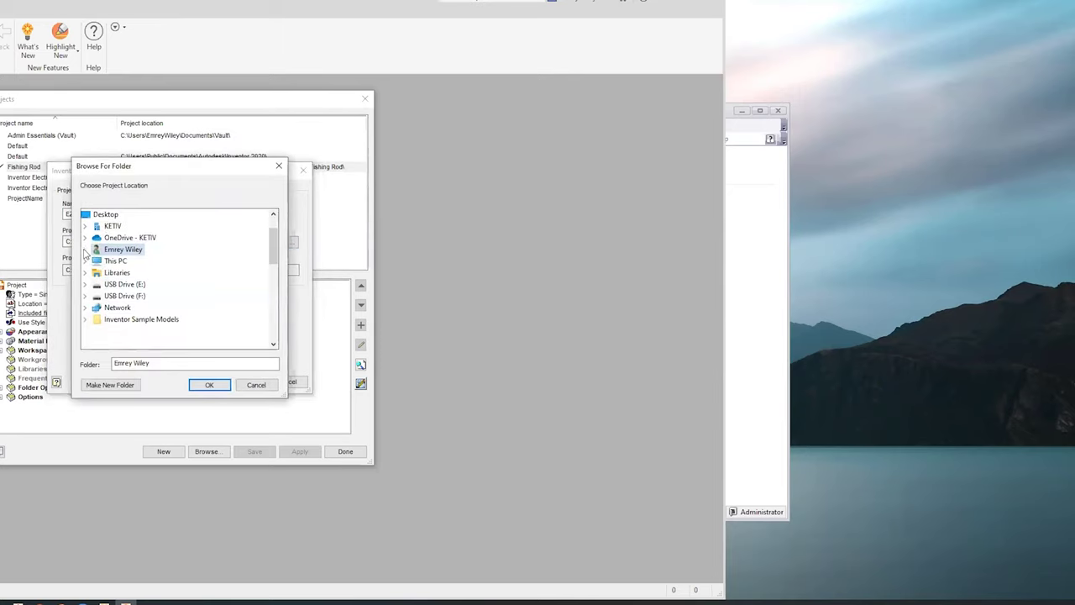
scroll(92, 309, "down", 7)
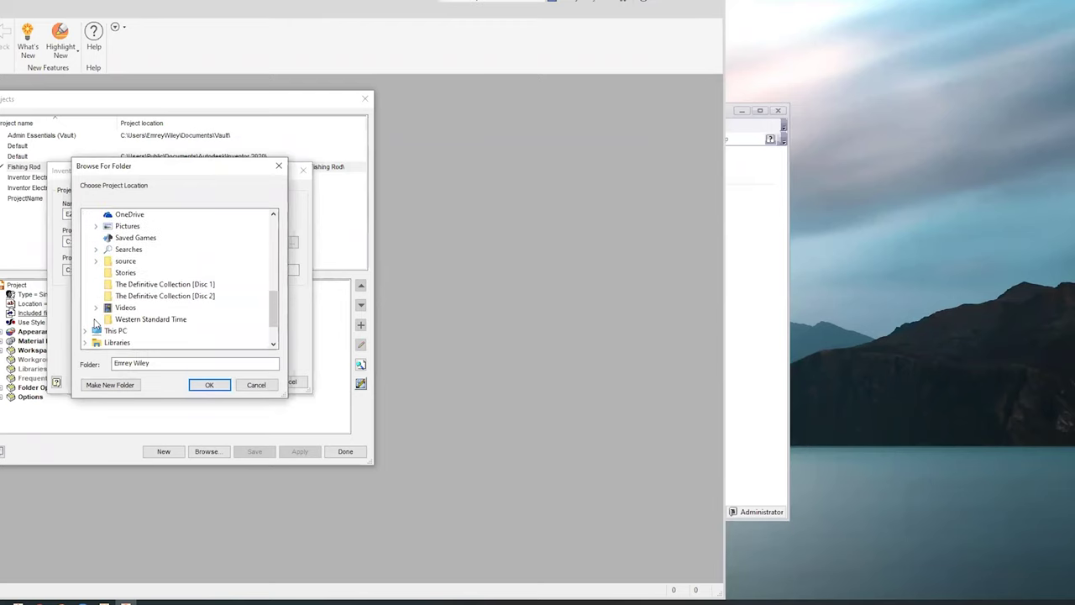
scroll(97, 269, "up", 8)
left_click(85, 249)
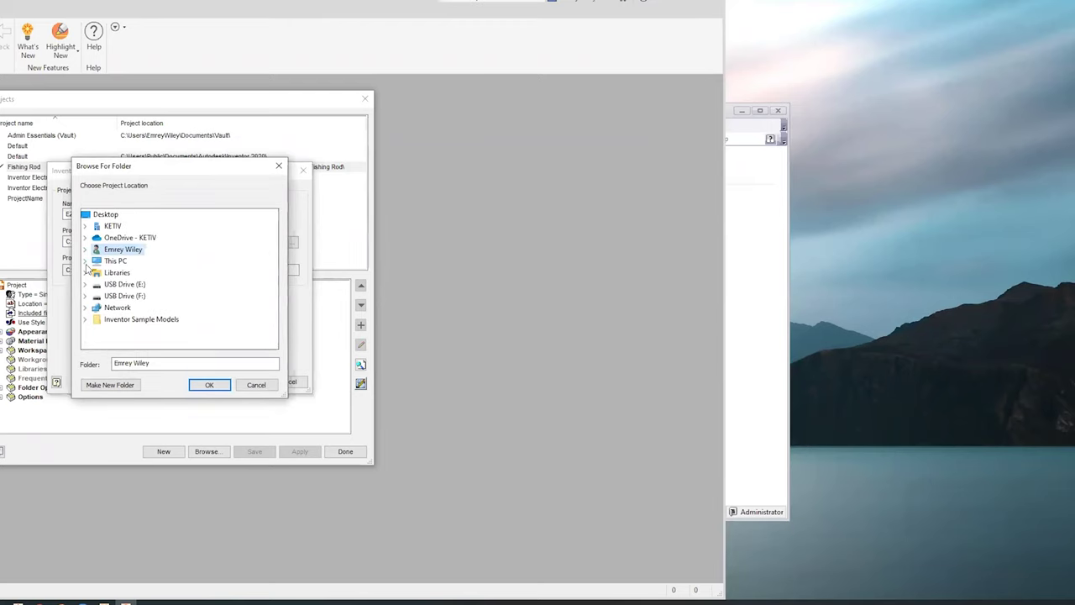
left_click(85, 261)
left_click(97, 319)
scroll(125, 311, "down", 3)
scroll(124, 310, "down", 3)
double_click(135, 262)
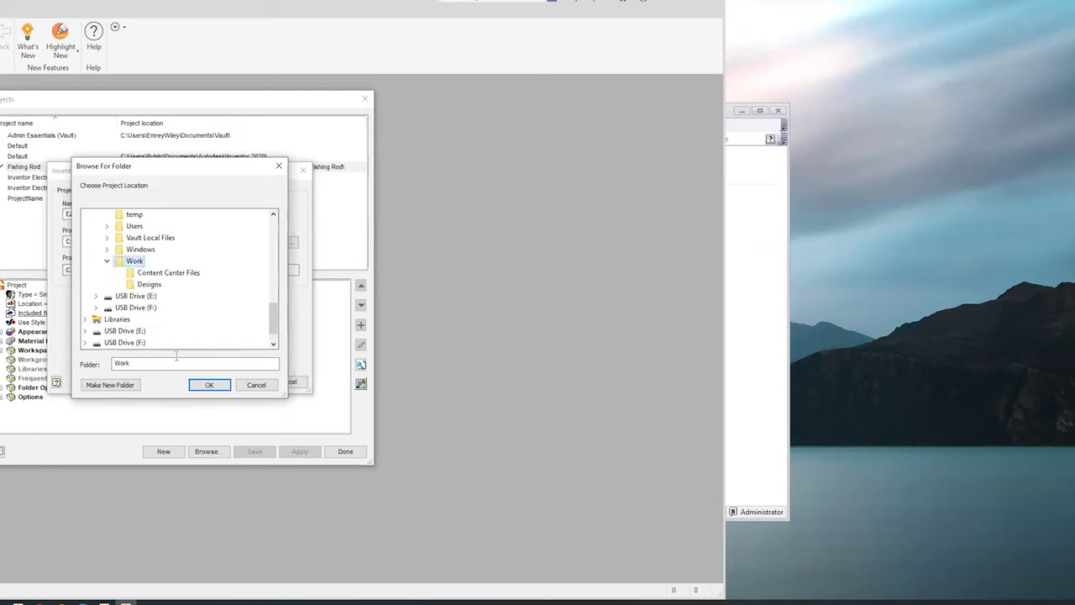
left_click(205, 386)
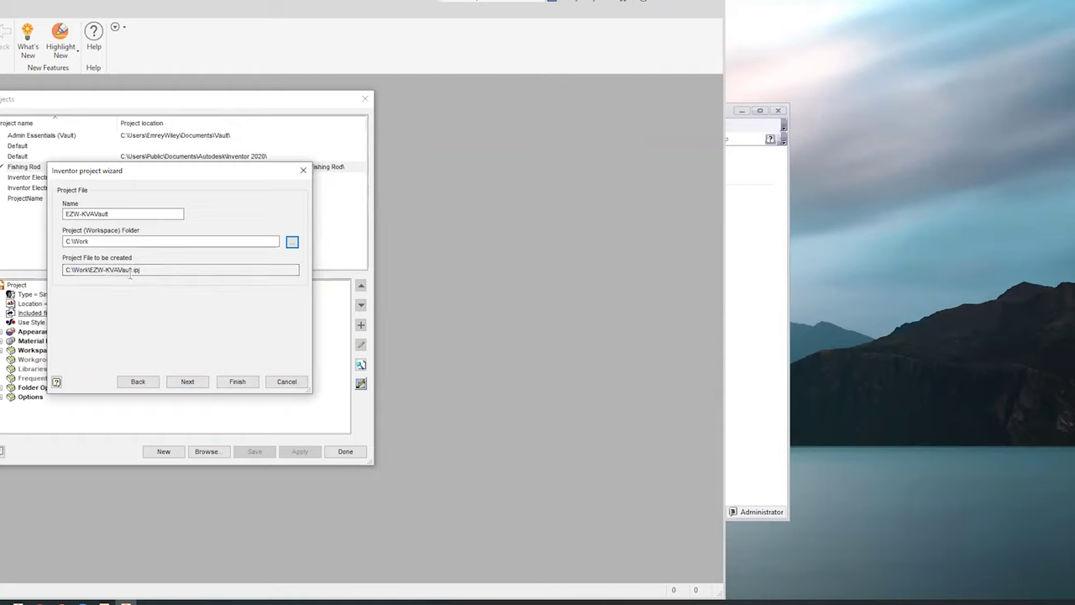
left_click(239, 382)
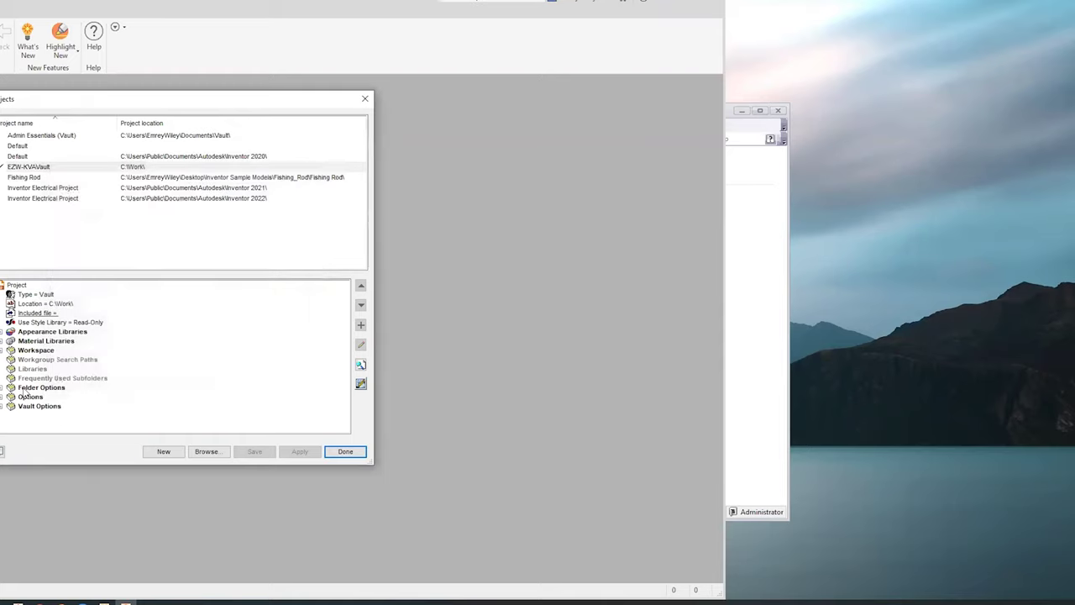
Step: Point the EZW-KVAVault Workspace at C:\Work, then expand Folder Options showing [Default] entries
left_click(35, 349)
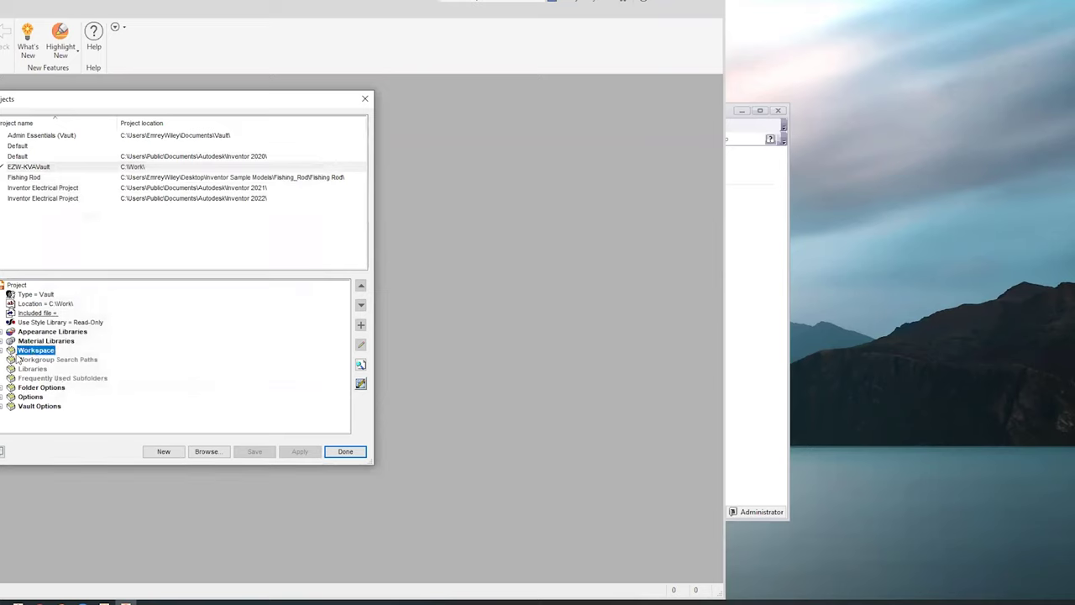
double_click(35, 349)
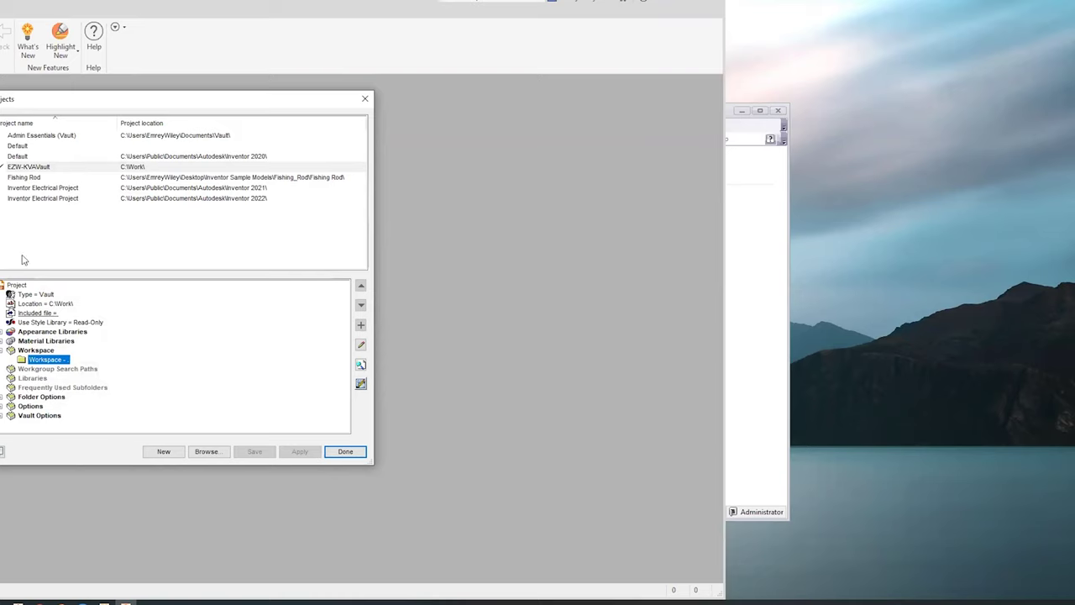
left_click(42, 359)
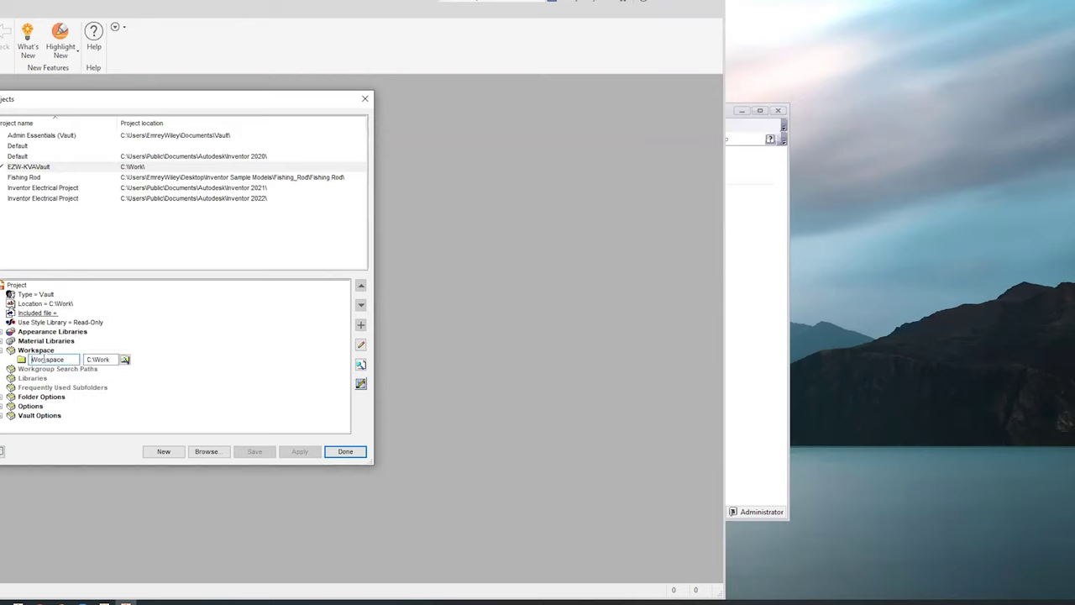
left_click(116, 358)
left_click(124, 360)
left_click(125, 344)
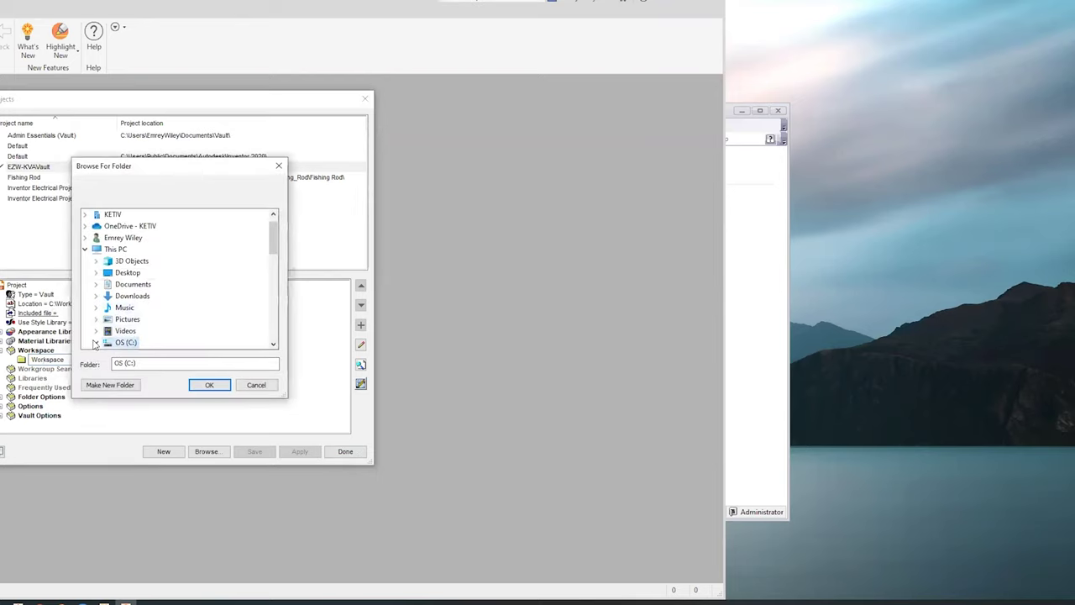
scroll(122, 340, "down", 5)
scroll(118, 336, "down", 2)
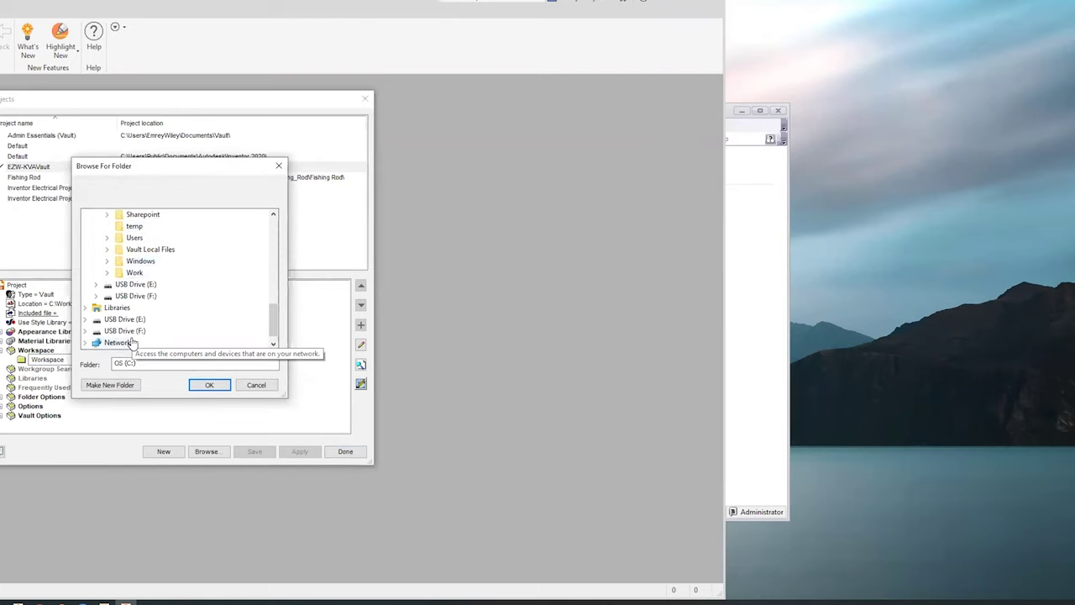
double_click(136, 278)
left_click(209, 385)
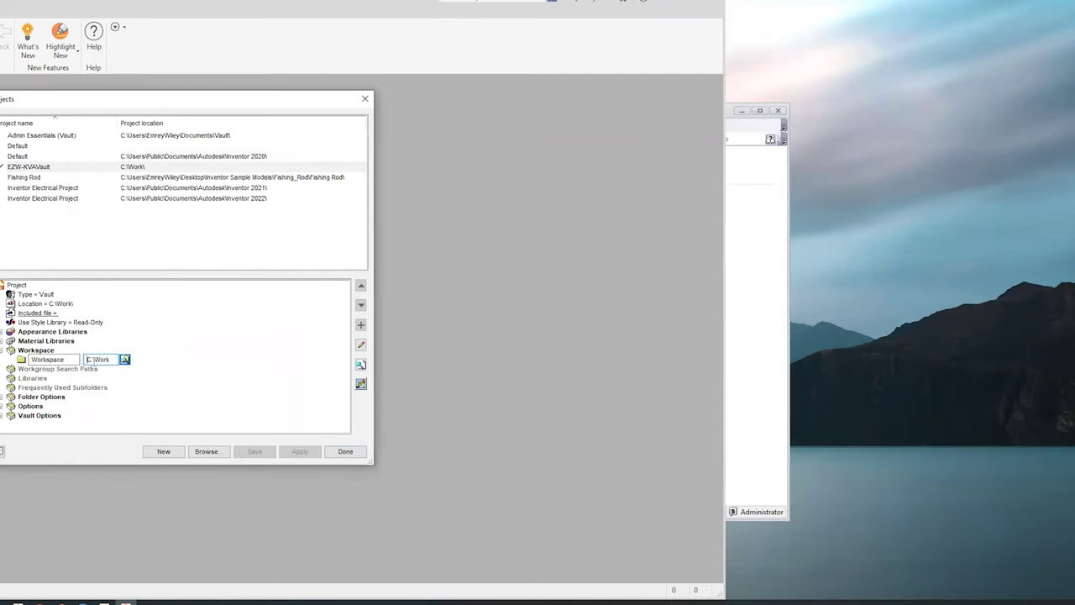
left_click(146, 390)
left_click(64, 361)
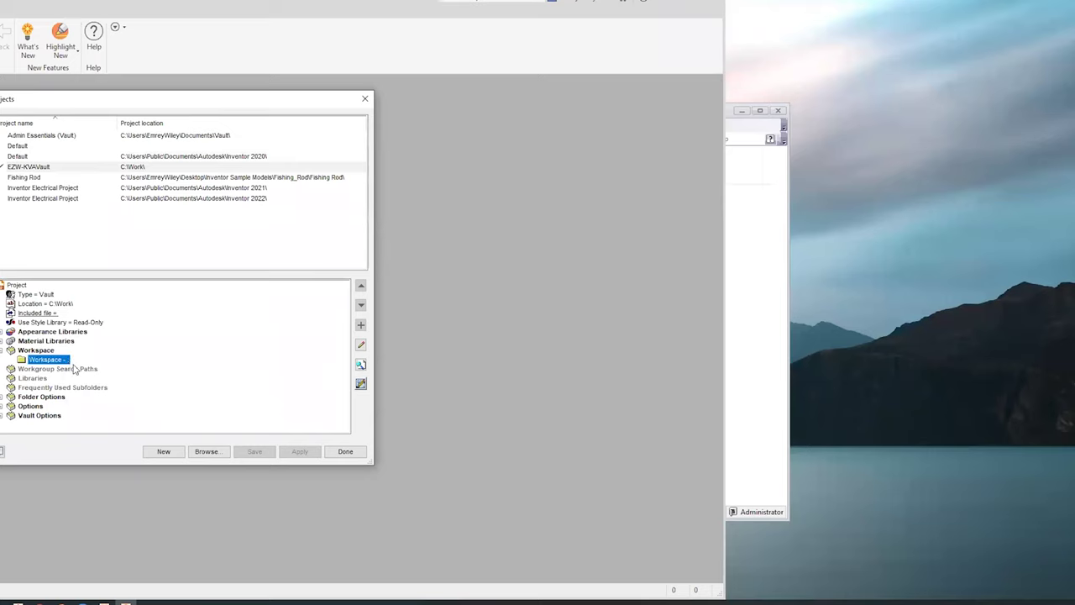
left_click(2, 398)
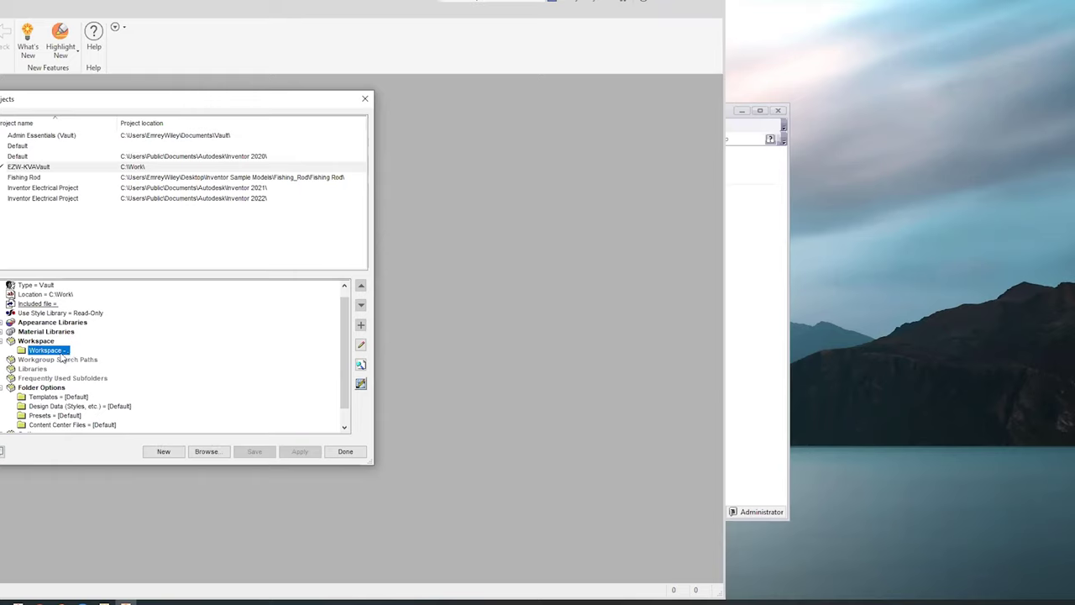
Step: Change the project Workspace path to C:\Work\Designs
left_click(52, 350)
left_click(124, 350)
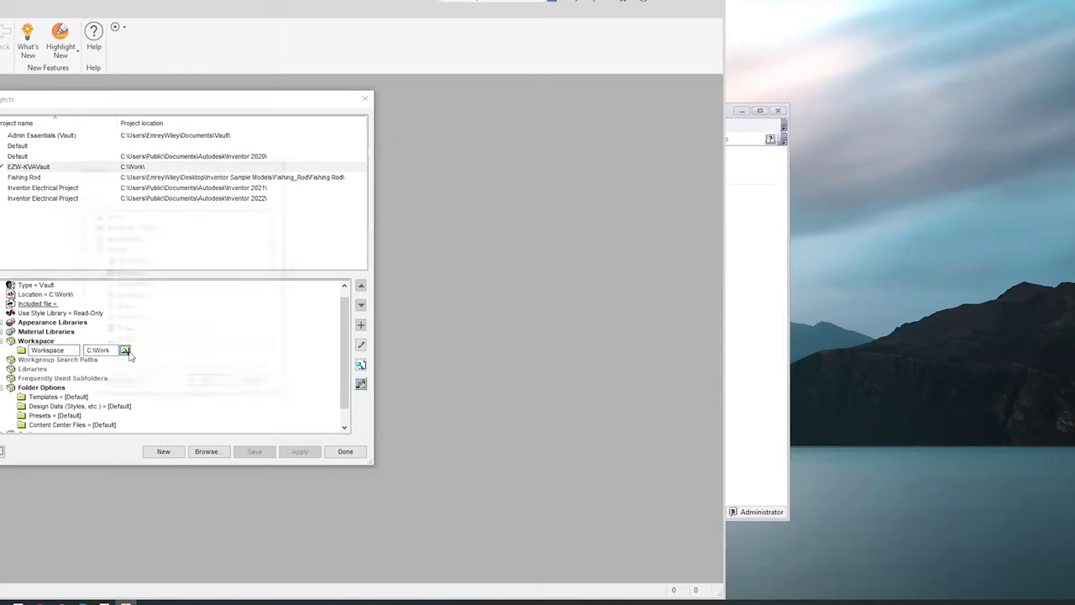
scroll(115, 324, "down", 5)
scroll(115, 326, "down", 2)
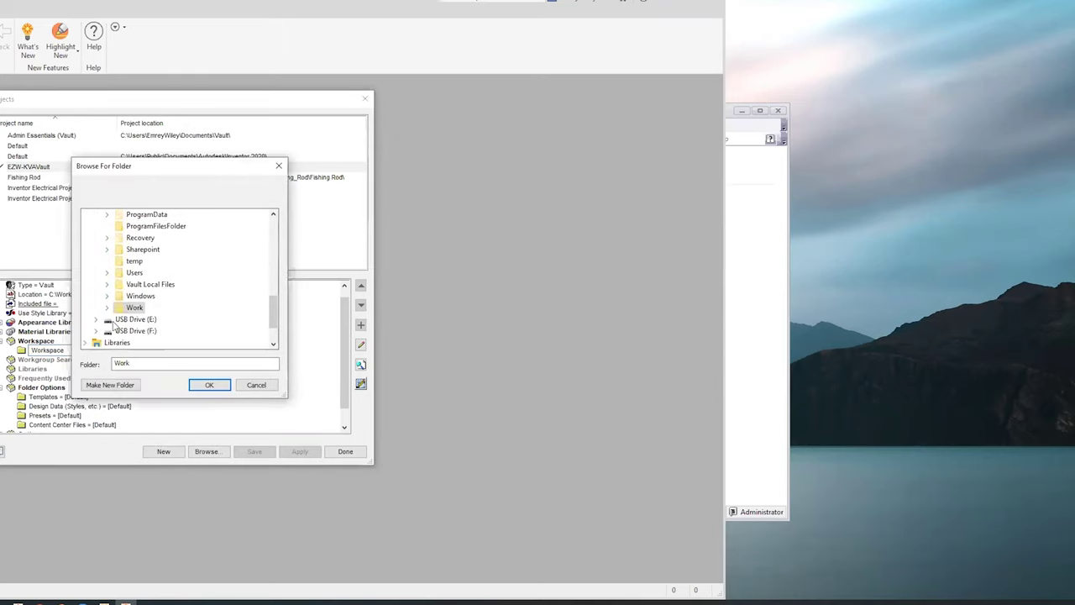
left_click(106, 308)
scroll(177, 312, "down", 2)
scroll(176, 312, "down", 1)
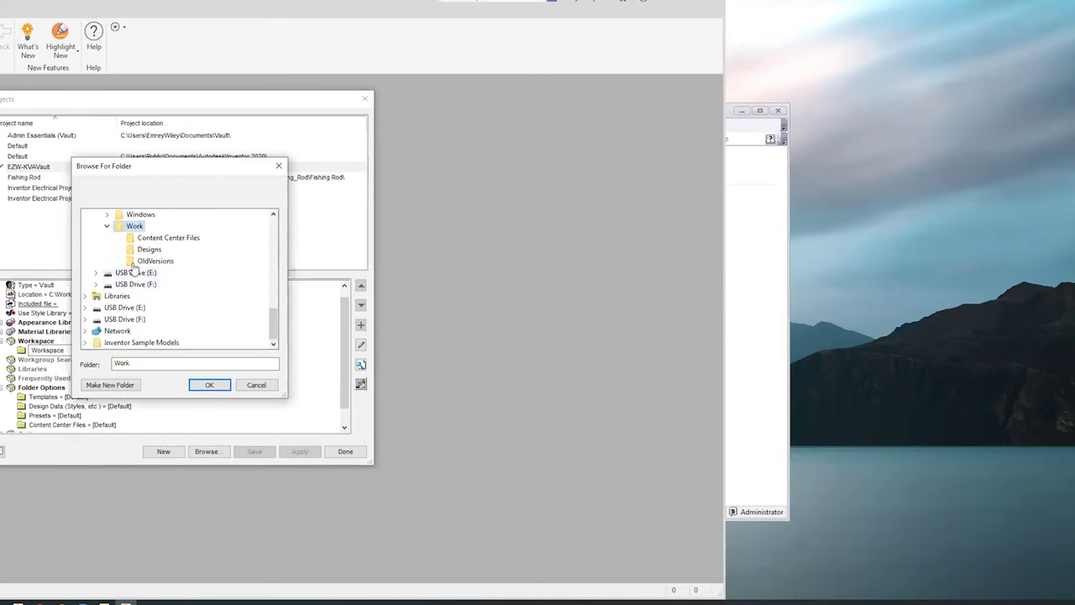
left_click(148, 248)
left_click(210, 385)
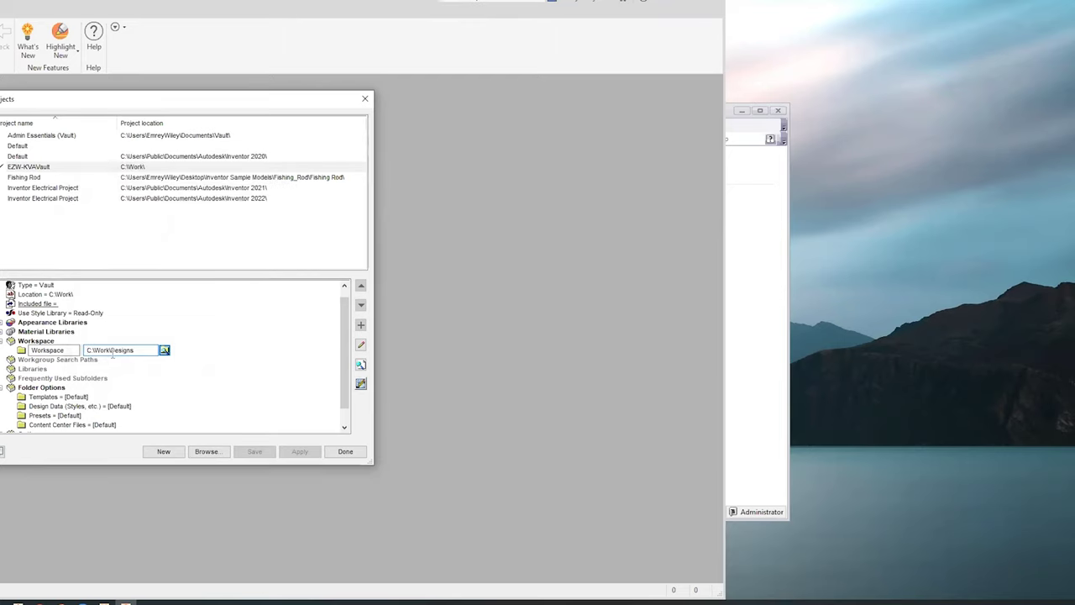
key("Return")
Step: Set the Content Center Files folder option to C:\Work\Content Center Files
left_click(102, 425)
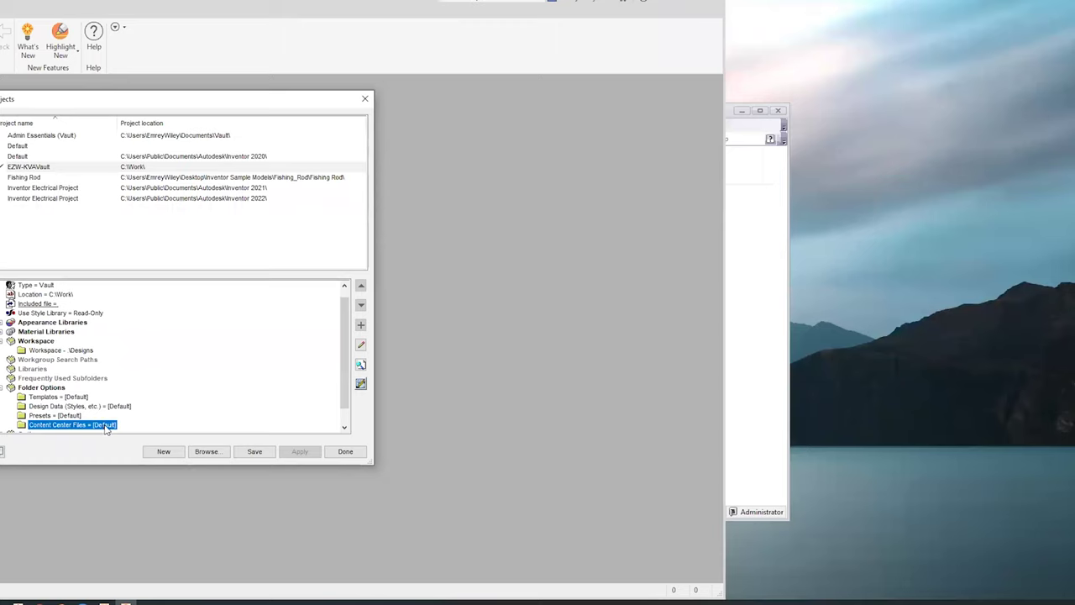
right_click(106, 428)
left_click(122, 433)
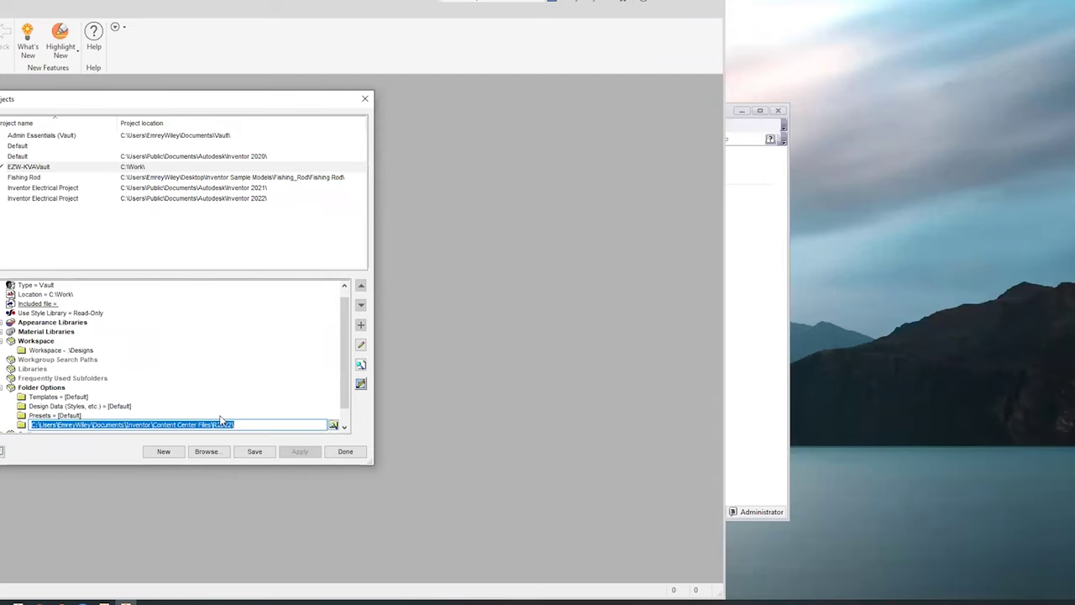
left_click(333, 426)
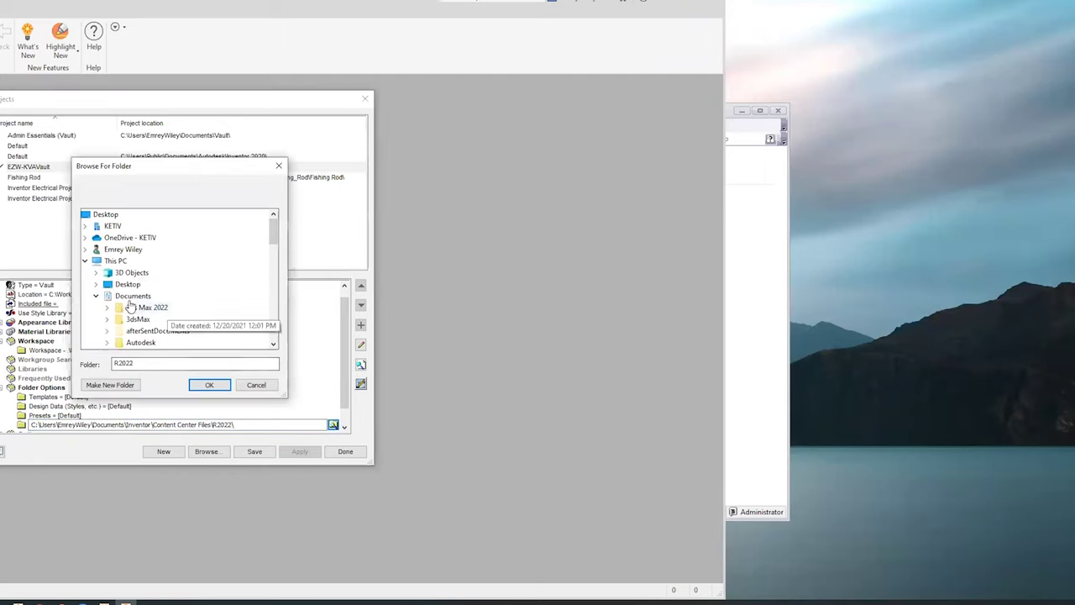
left_click(95, 296)
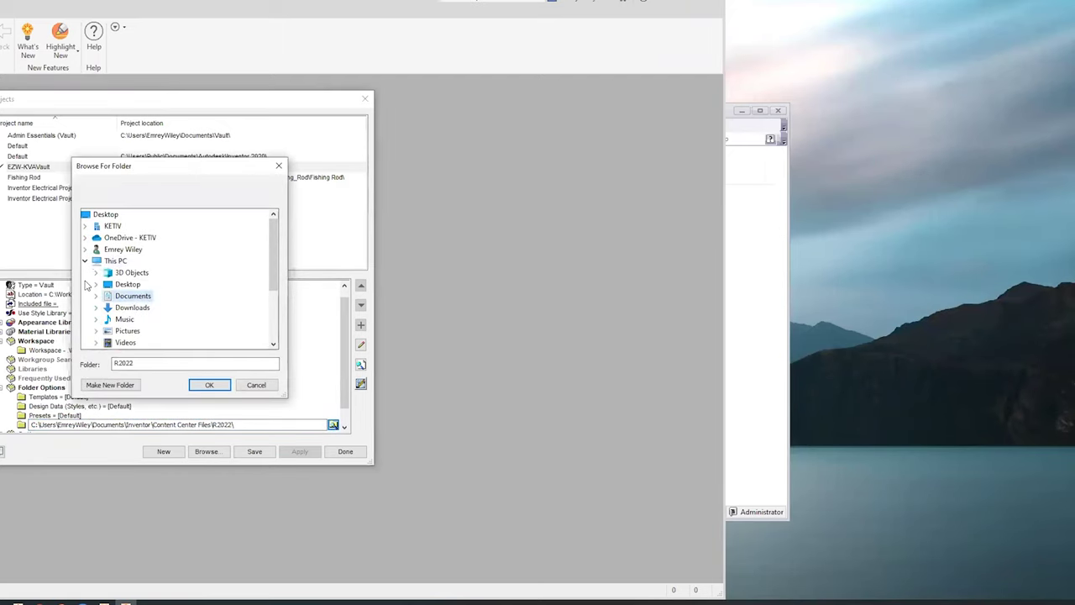
scroll(99, 313, "down", 1)
left_click(97, 318)
scroll(104, 302, "down", 6)
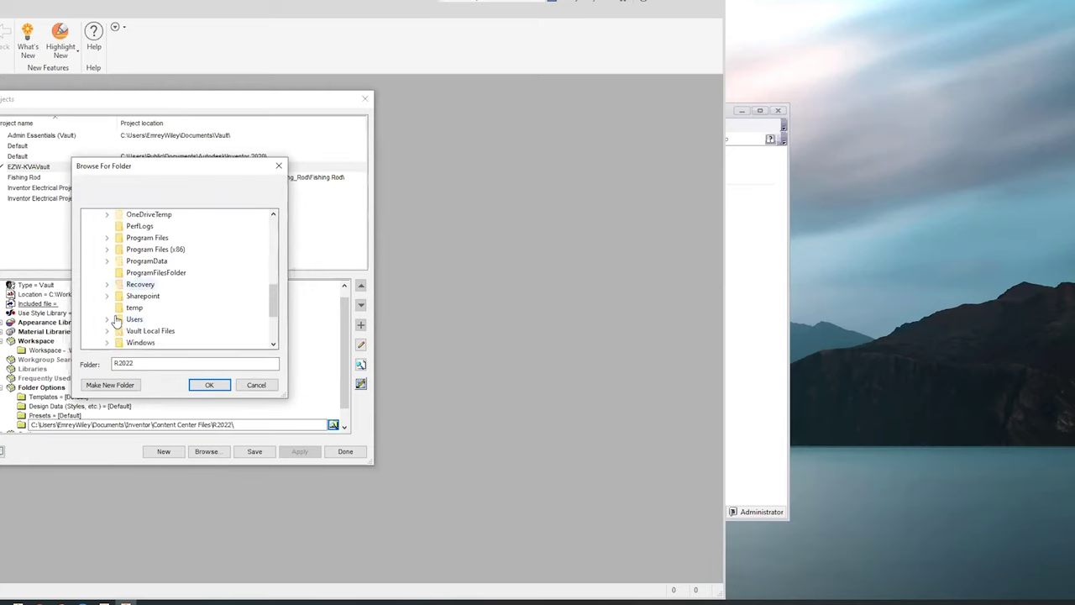
left_click(106, 285)
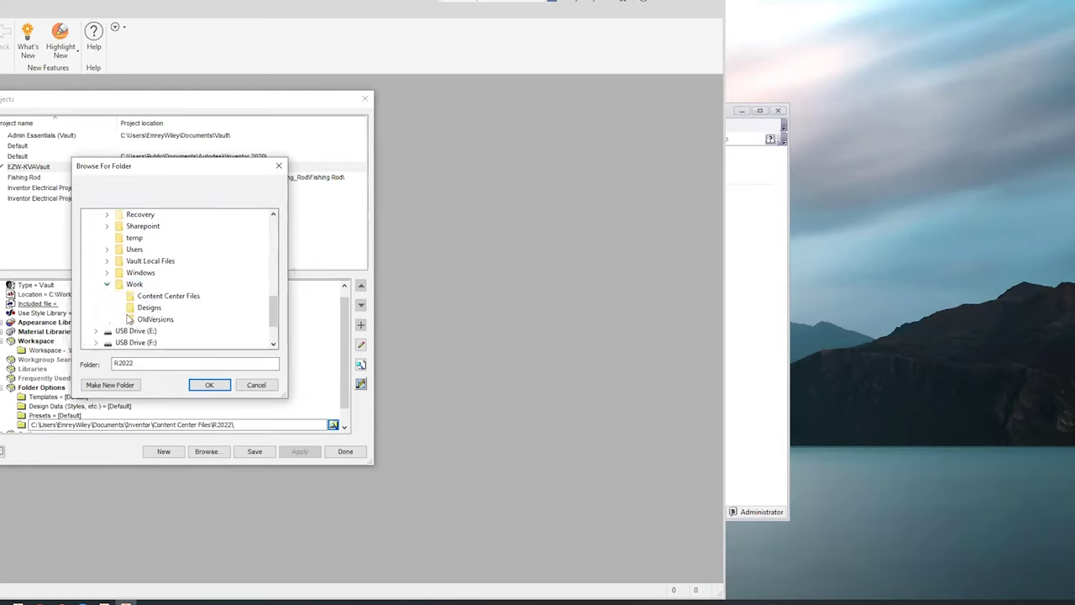
left_click(168, 296)
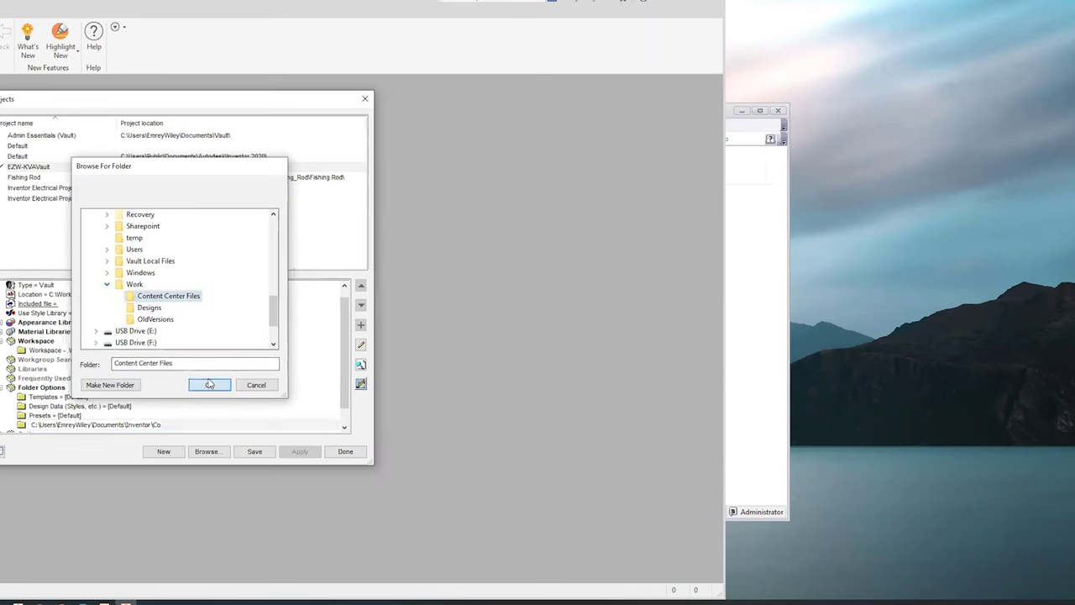
left_click(210, 385)
key("Return")
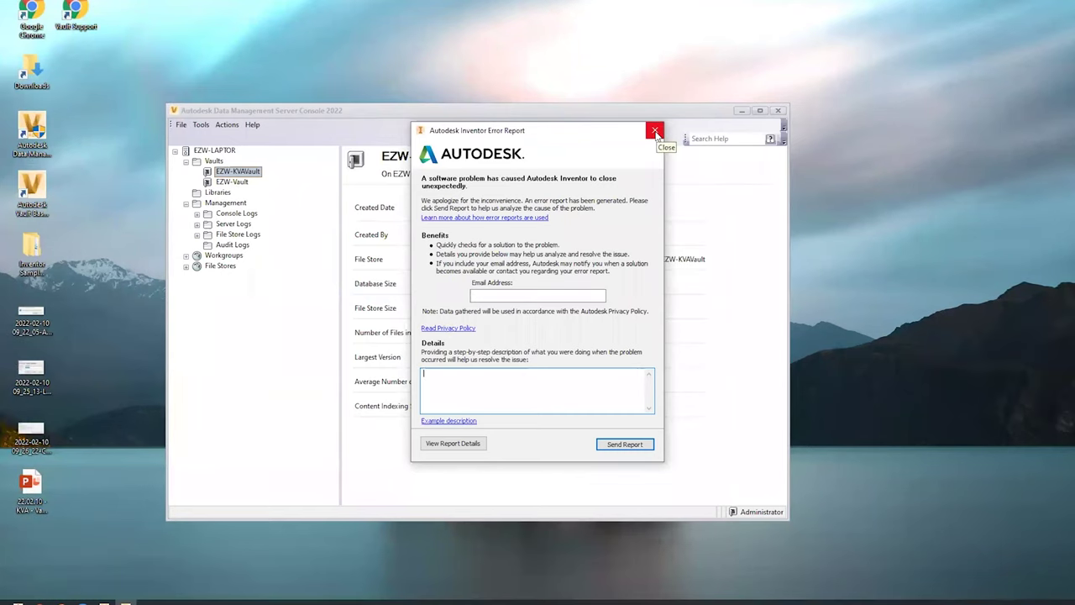
Step: Close the Inventor crash report without sending it and acknowledge the cancellation notice
left_click(655, 132)
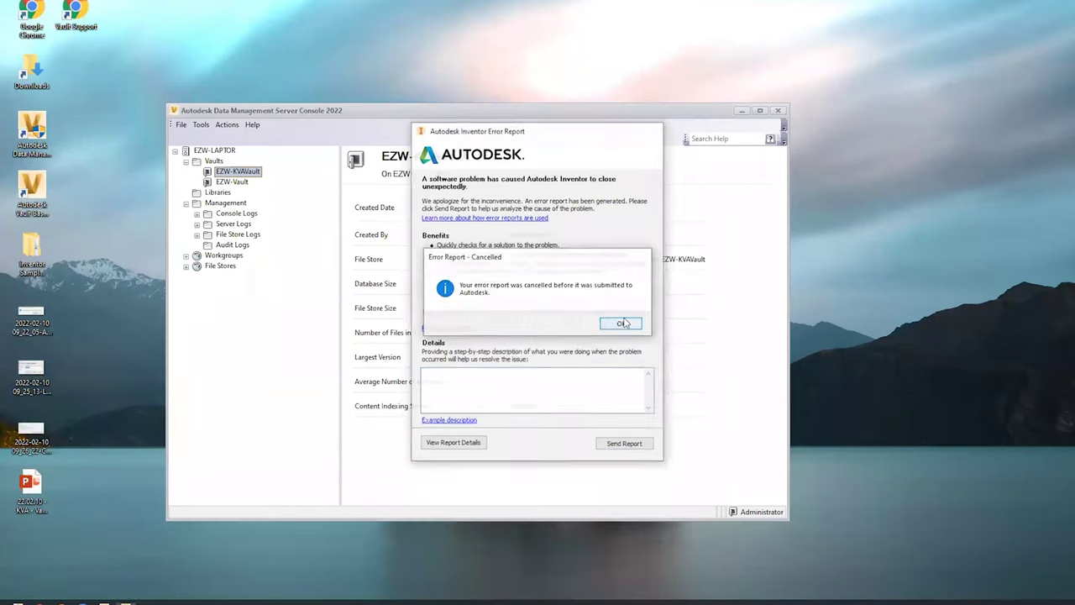
left_click(619, 323)
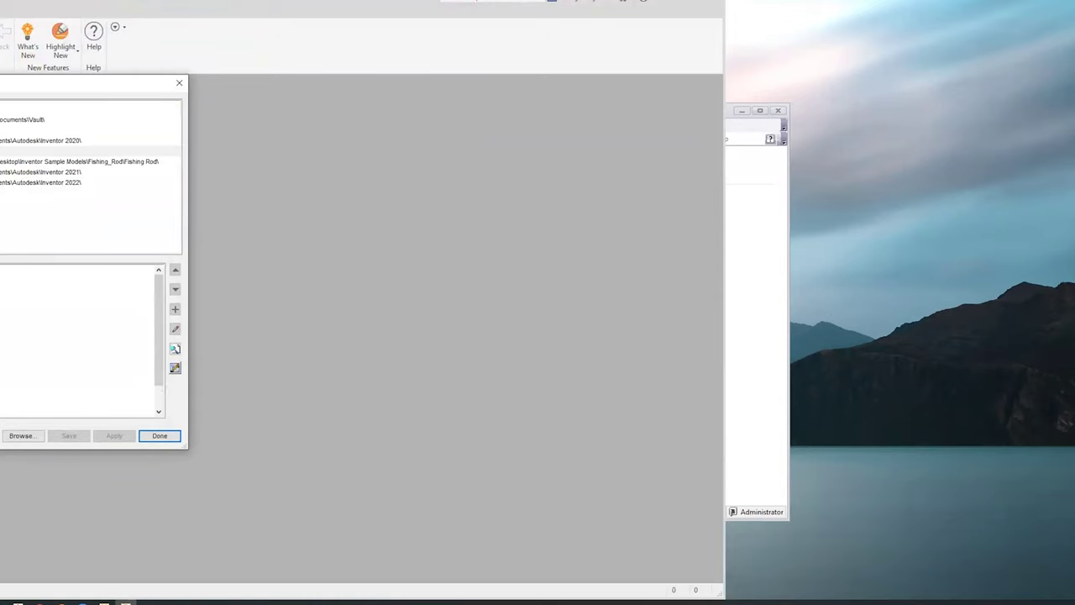
Step: Re-select the project folder and the Content Center path through the folder browser
key("alt+b")
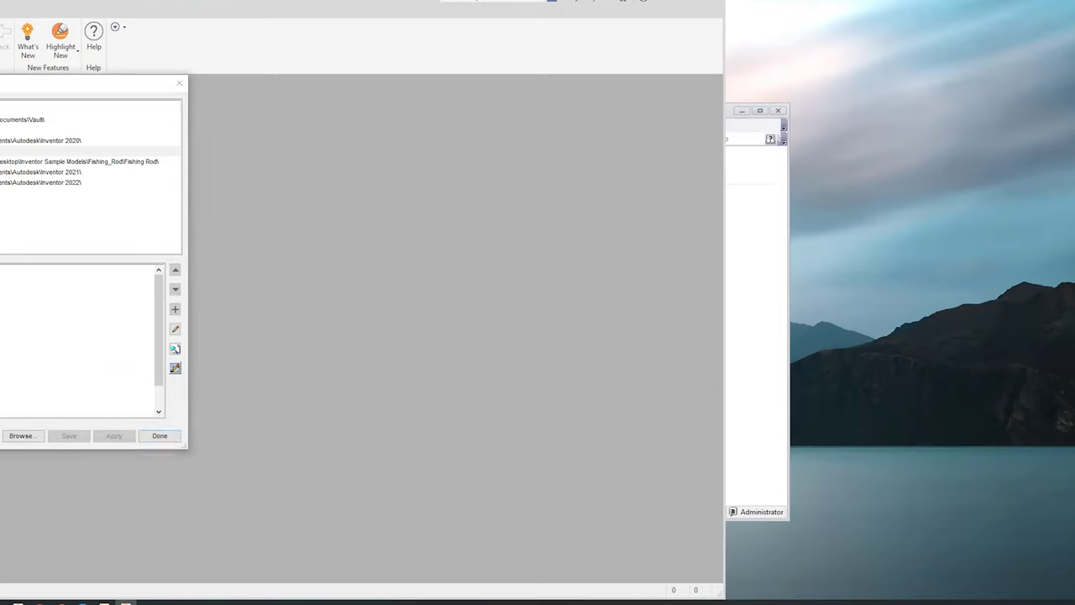
scroll(46, 261, "down", 6)
scroll(46, 260, "up", 1)
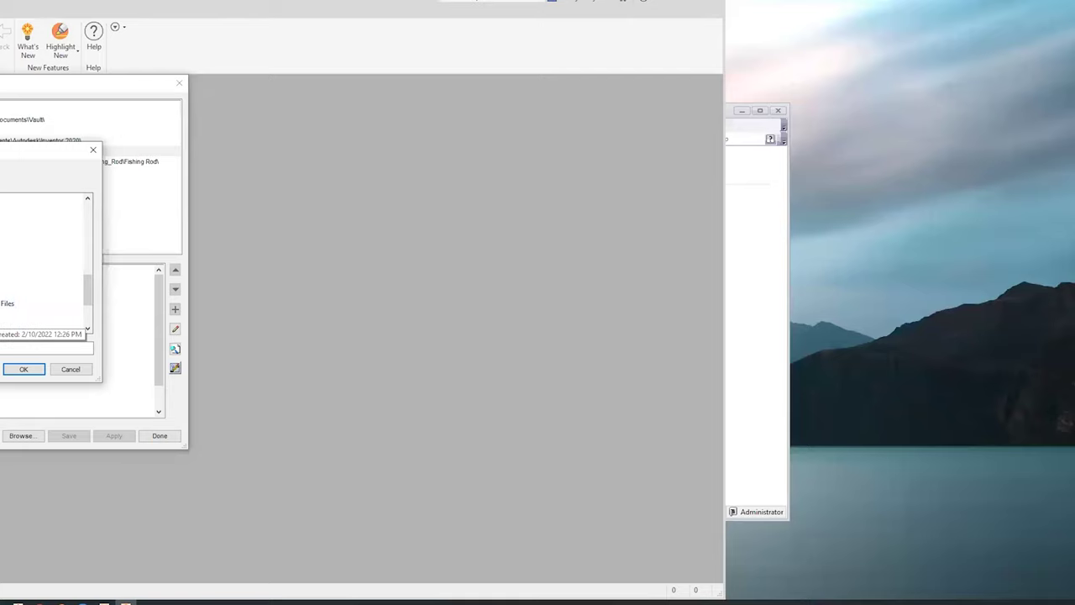
left_click(23, 369)
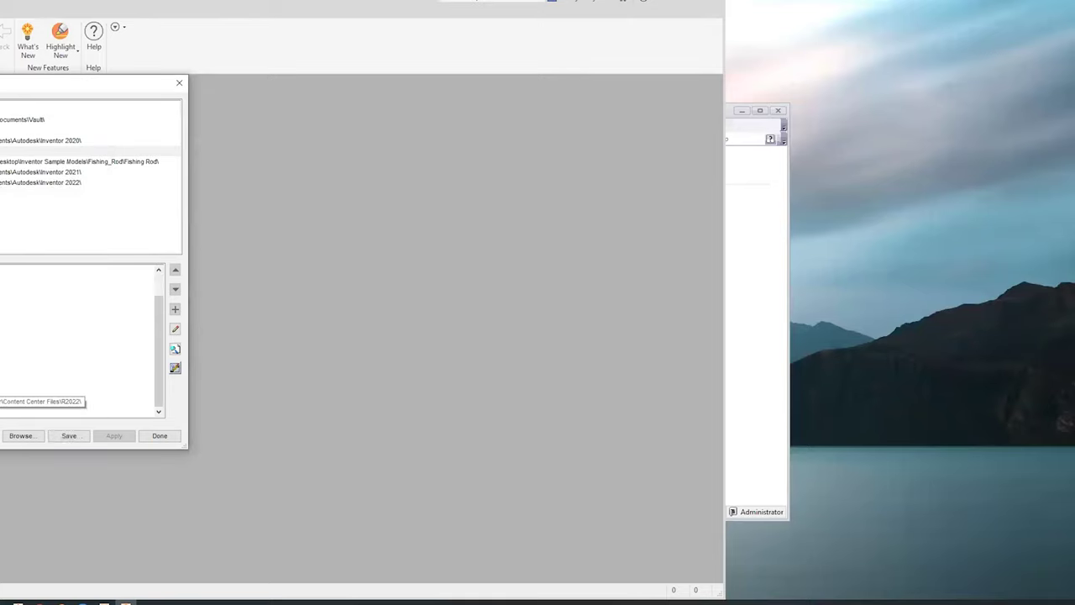
left_click(125, 395)
left_click(125, 391)
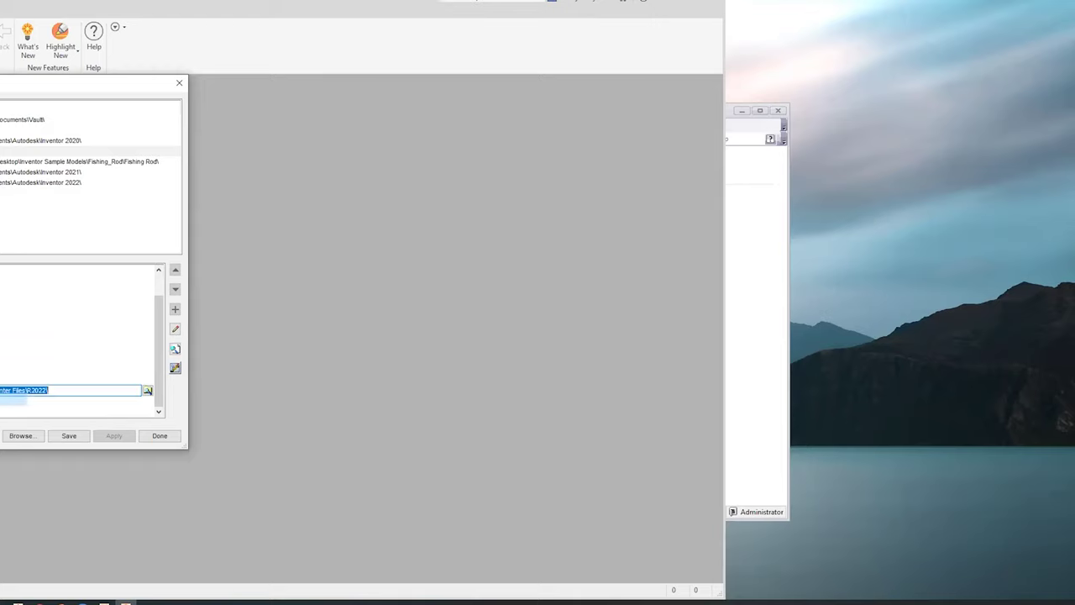
left_click(147, 391)
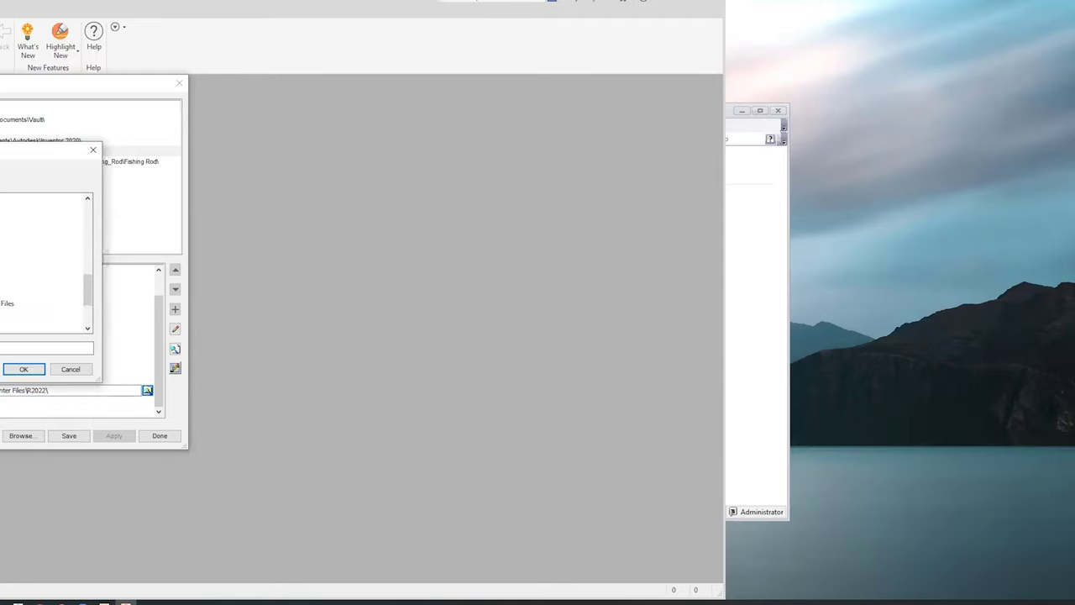
left_click(7, 269)
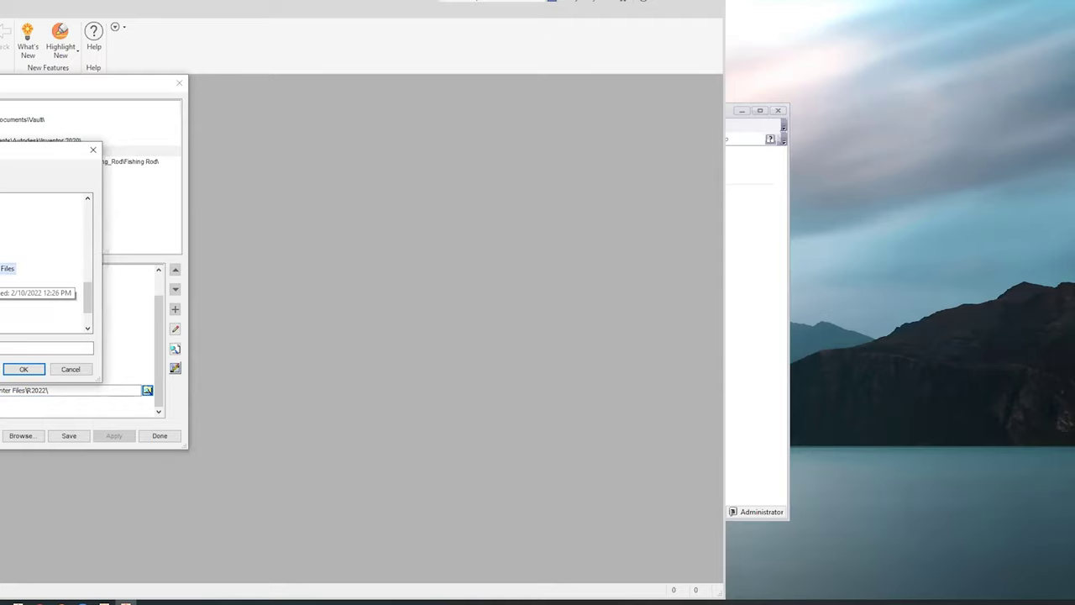
left_click(24, 368)
Step: Save the project changes, select the project in the list, and close the Projects dialog
left_click(69, 435)
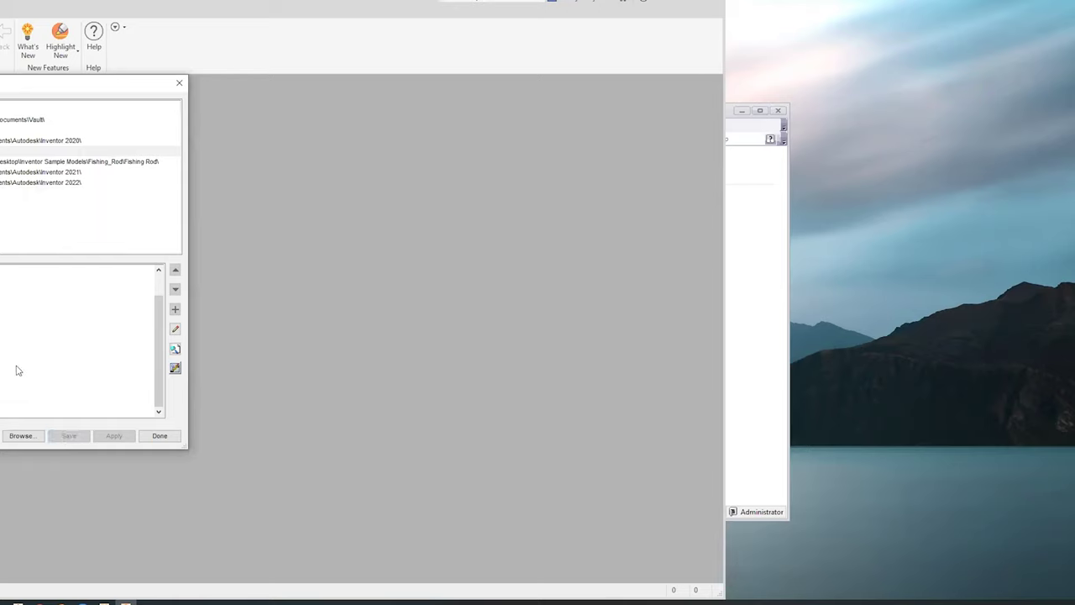
left_click(84, 151)
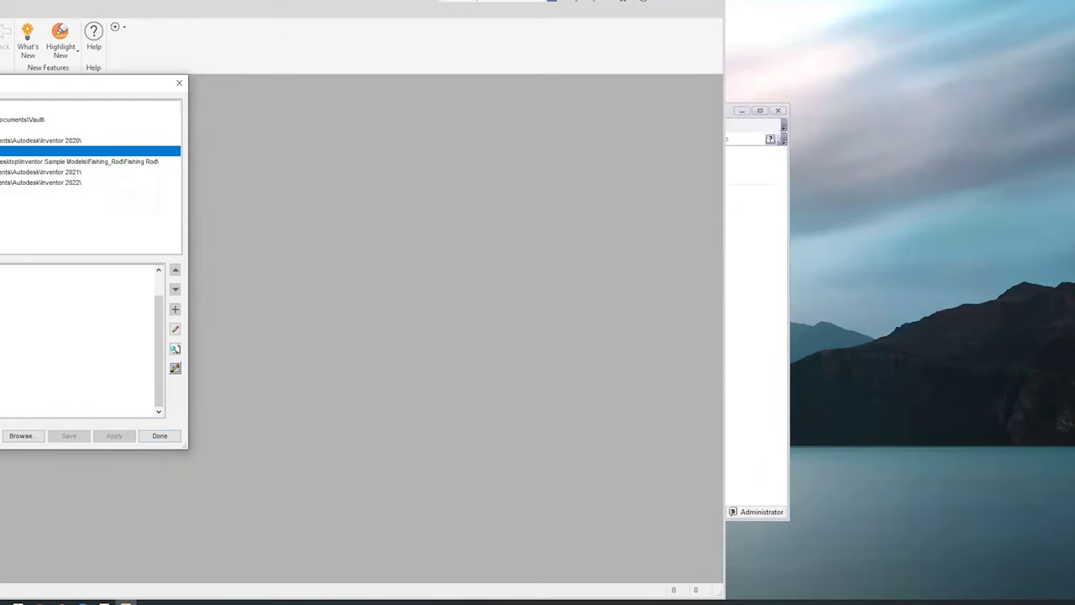
left_click(151, 434)
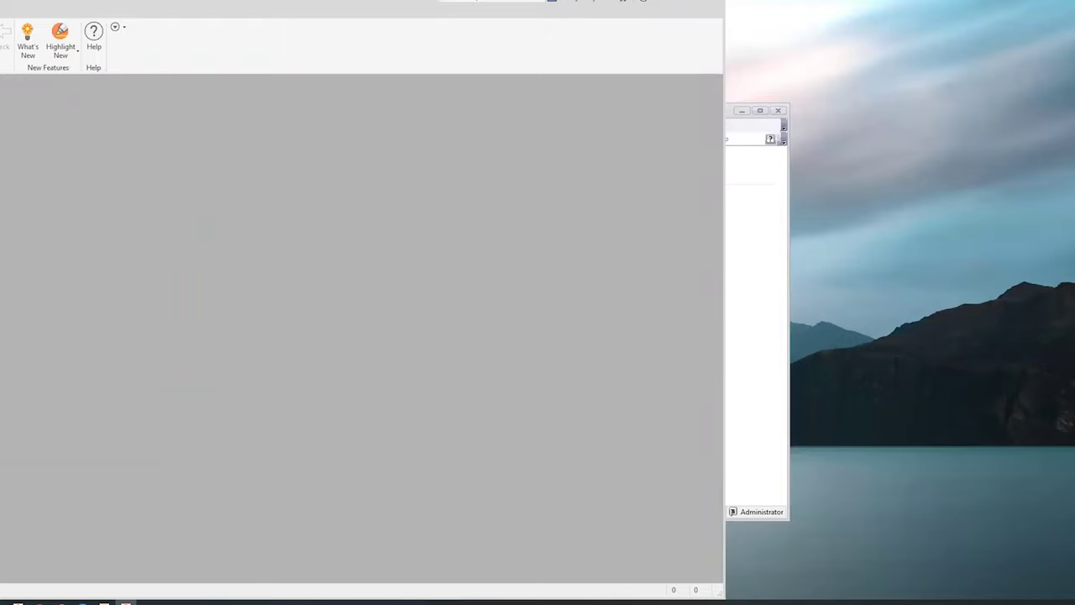
Step: Create a new part from the Standard.ipt template and begin a sketch on the XZ plane
key("ctrl+n")
double_click(386, 225)
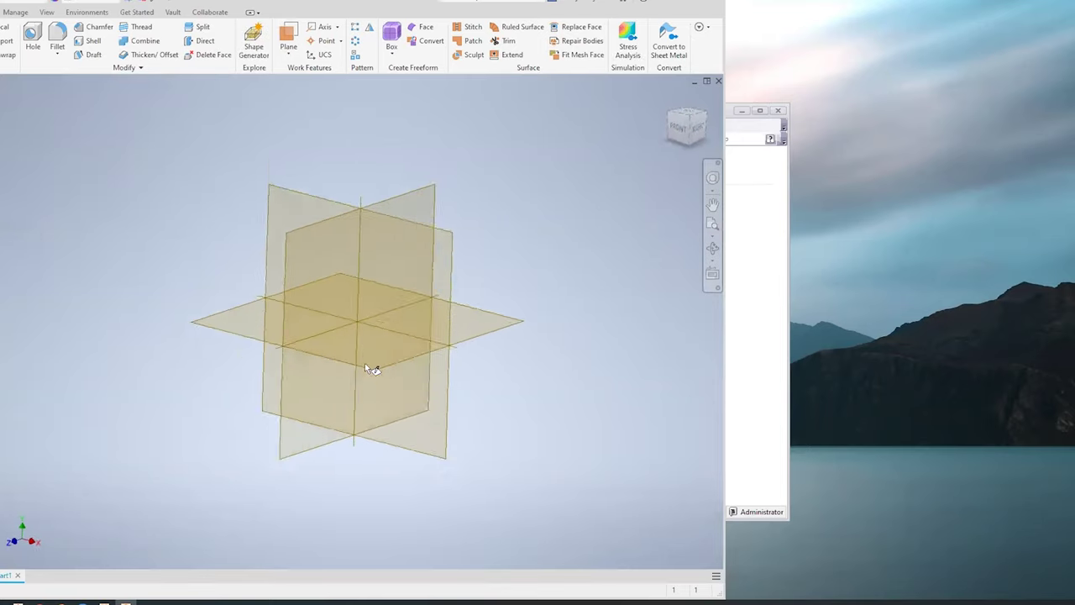
left_click(366, 357)
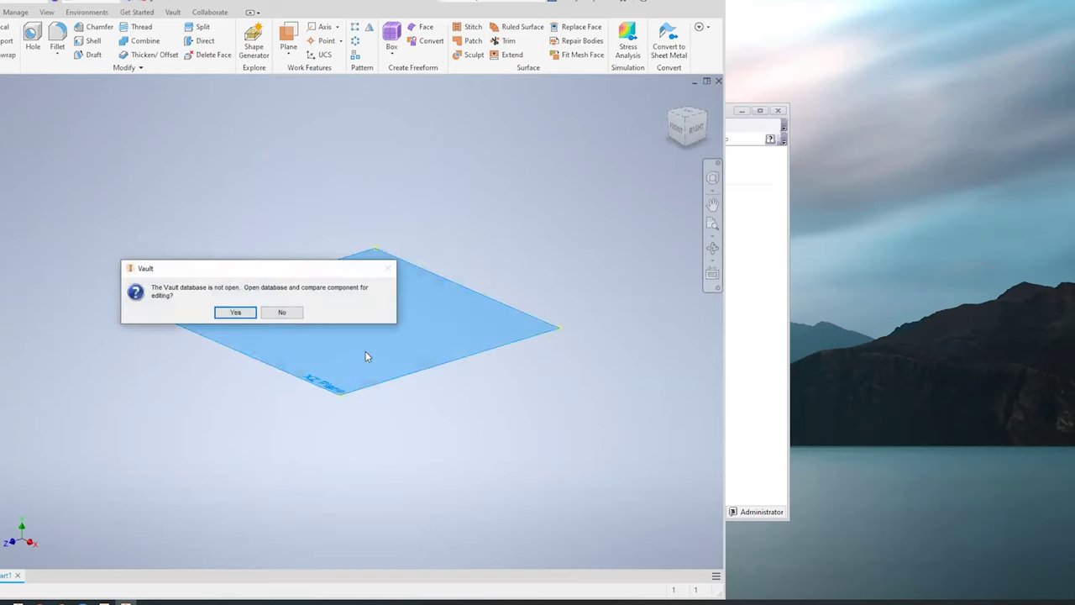
Step: Decline the Vault prompt and sketch two concentric circles centred on the origin
left_click(281, 311)
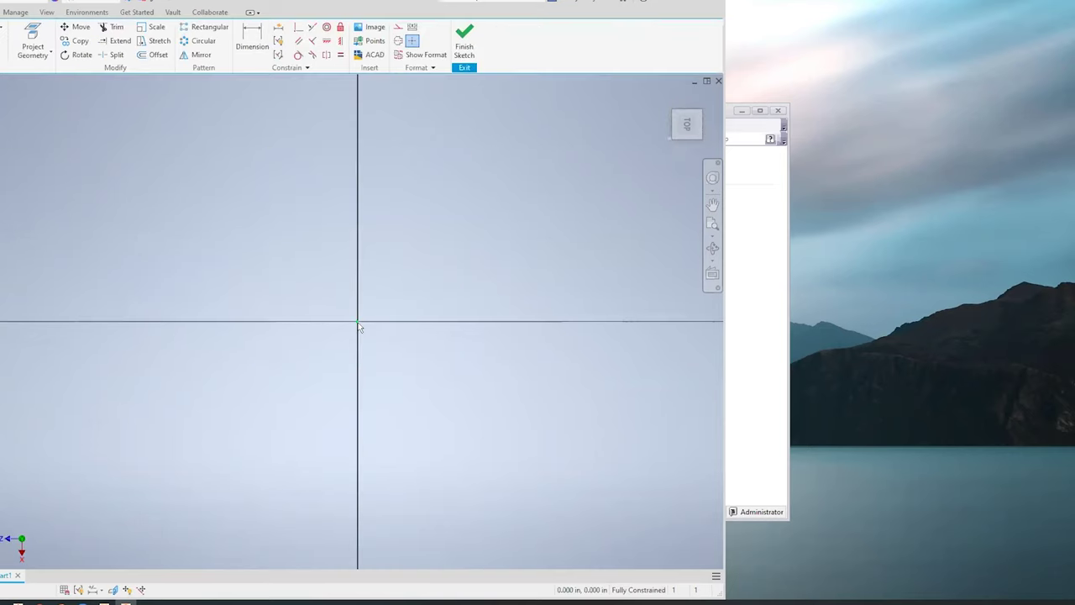
key("l")
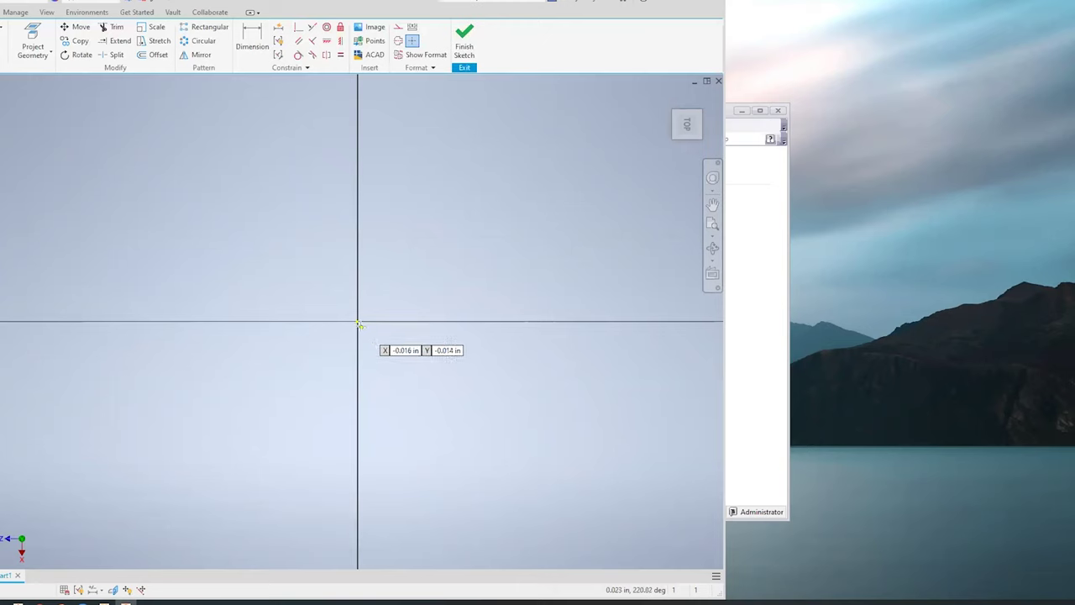
left_click(358, 322)
left_click(540, 440)
left_click(358, 322)
right_click(167, 285)
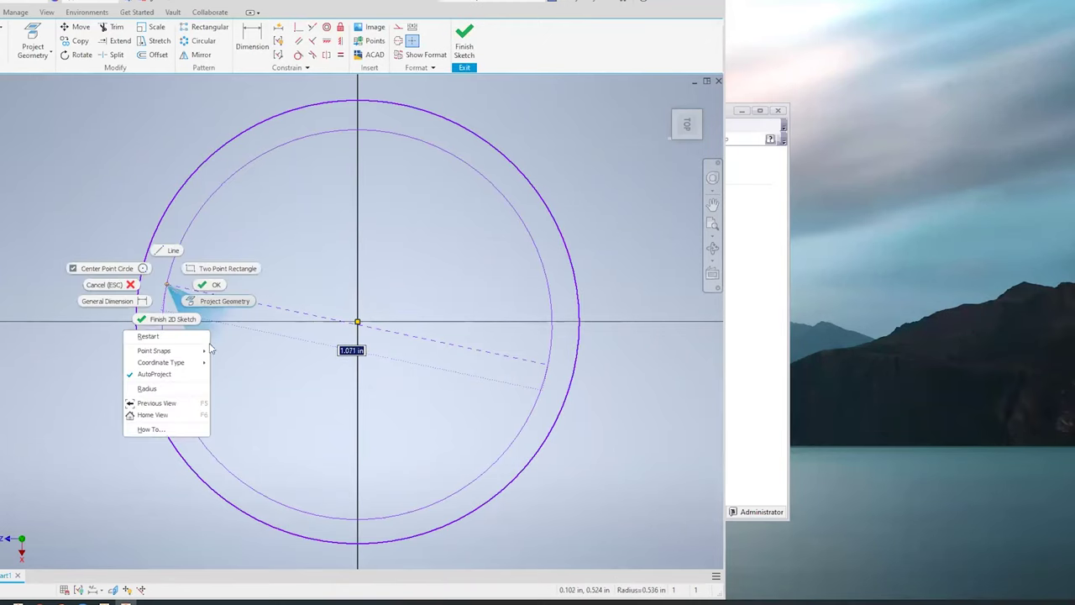
left_click(148, 336)
left_click(357, 322)
left_click(243, 254)
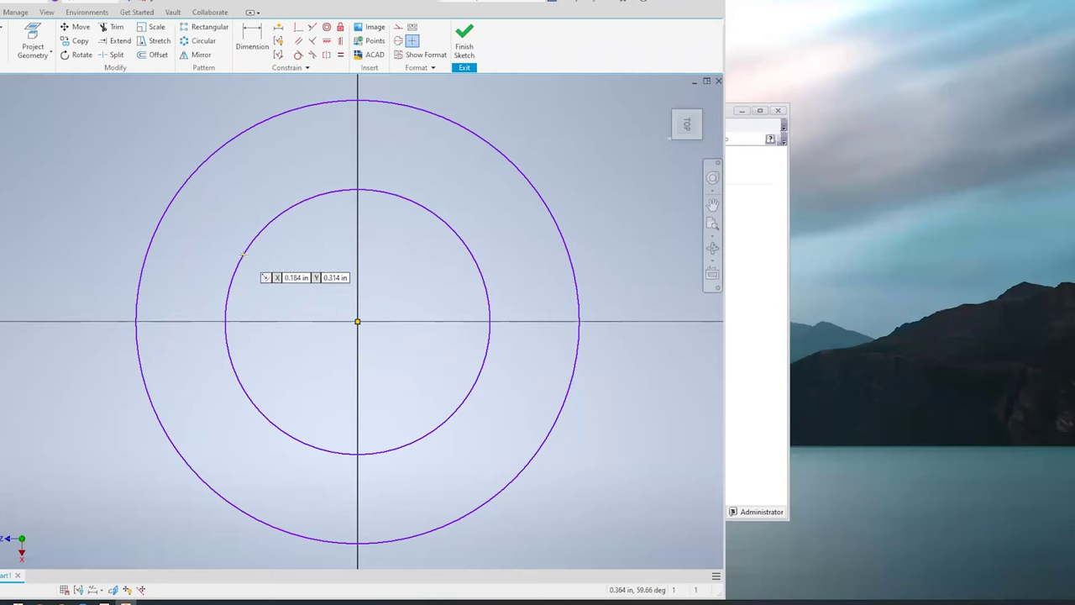
left_click(464, 42)
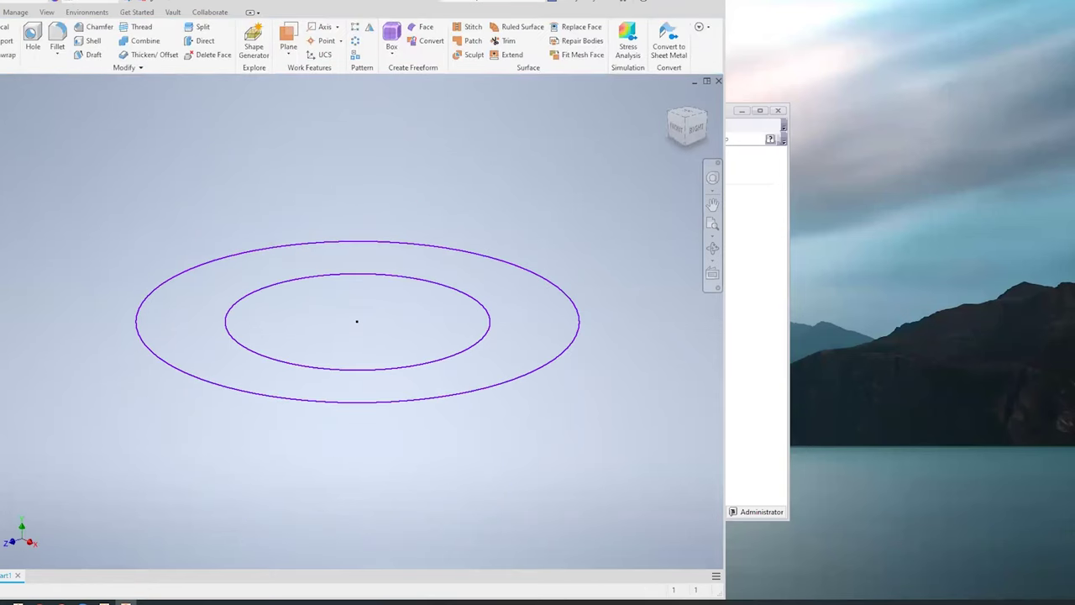
Step: Extrude the ring profile 0.0625 in thick and return to the home view
key("e")
left_click(210, 360)
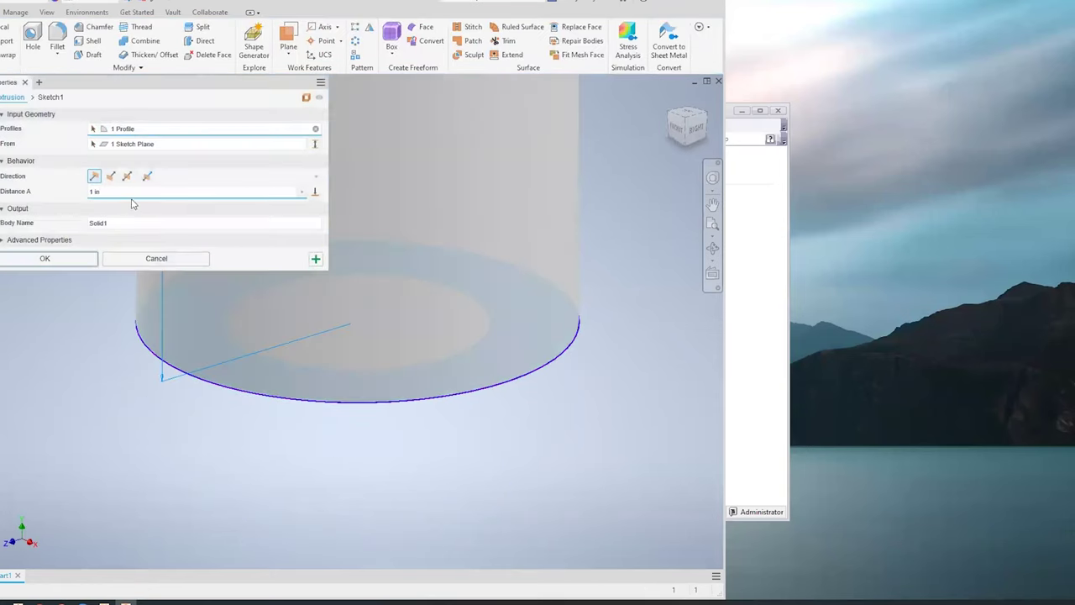
type("0.0625")
key("Return")
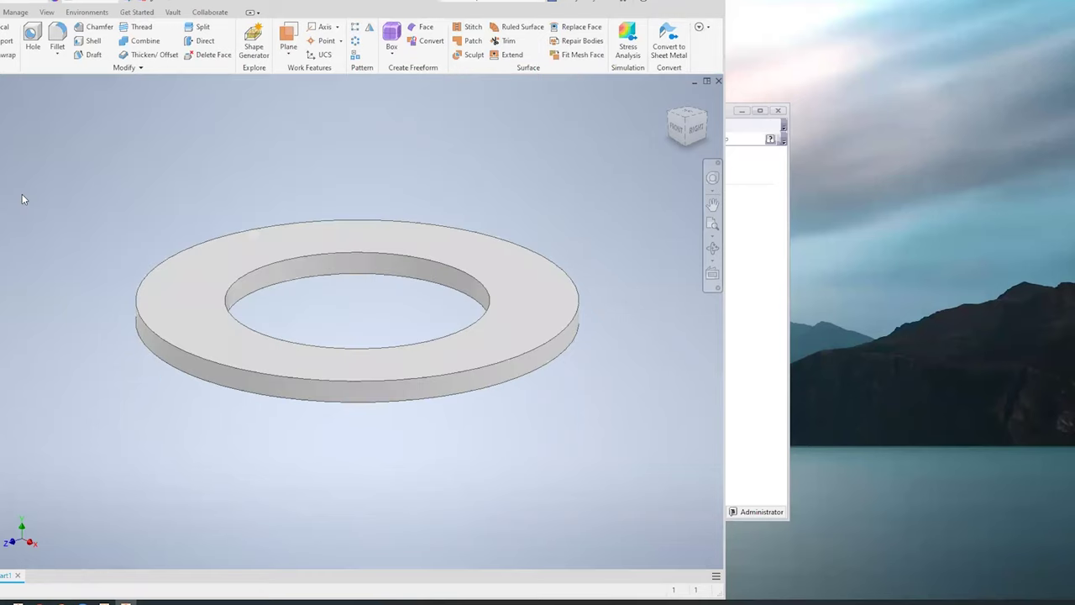
left_click(670, 96)
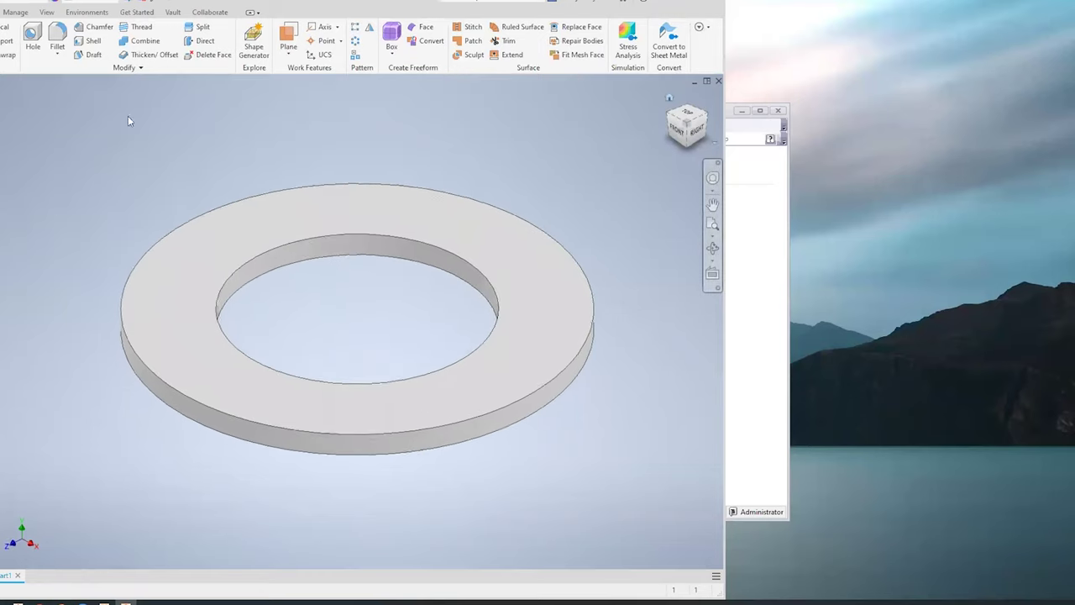
Step: Save the part as Disk_Washer in the Designs folder
key("ctrl+s")
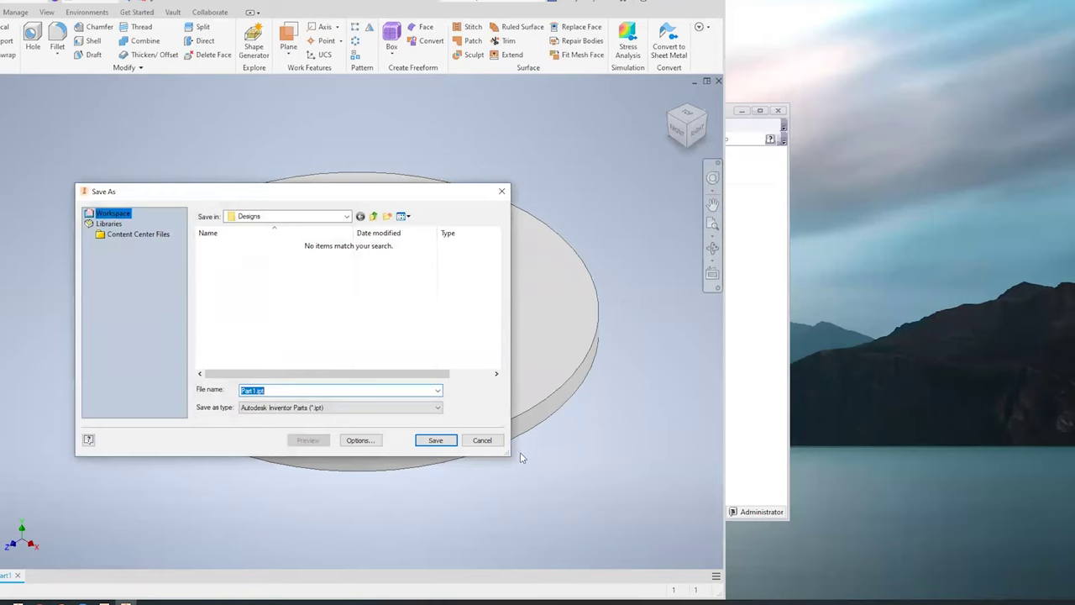
left_click(347, 217)
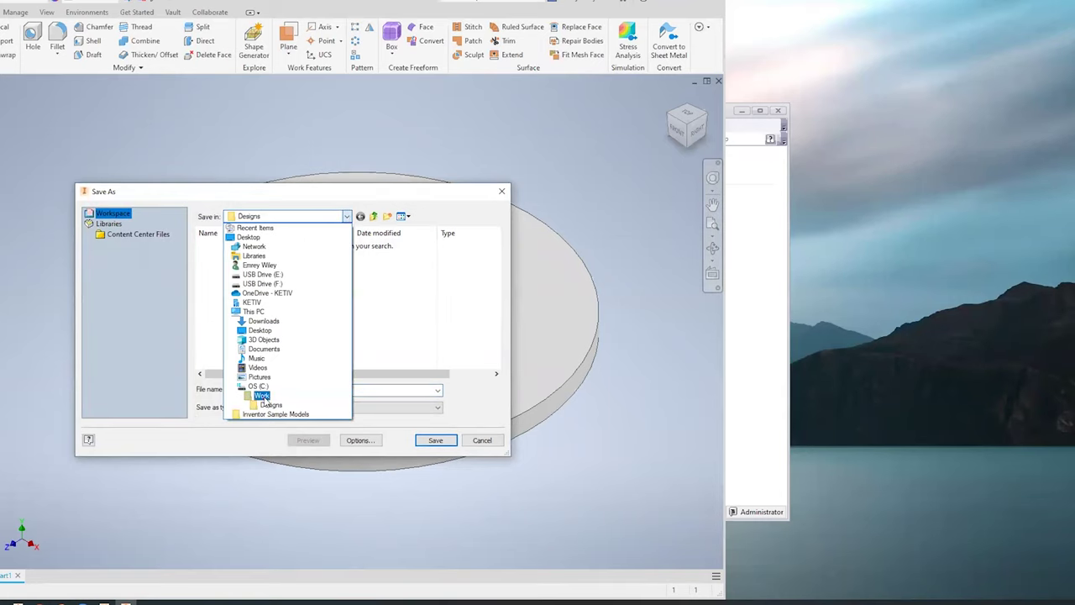
left_click(270, 405)
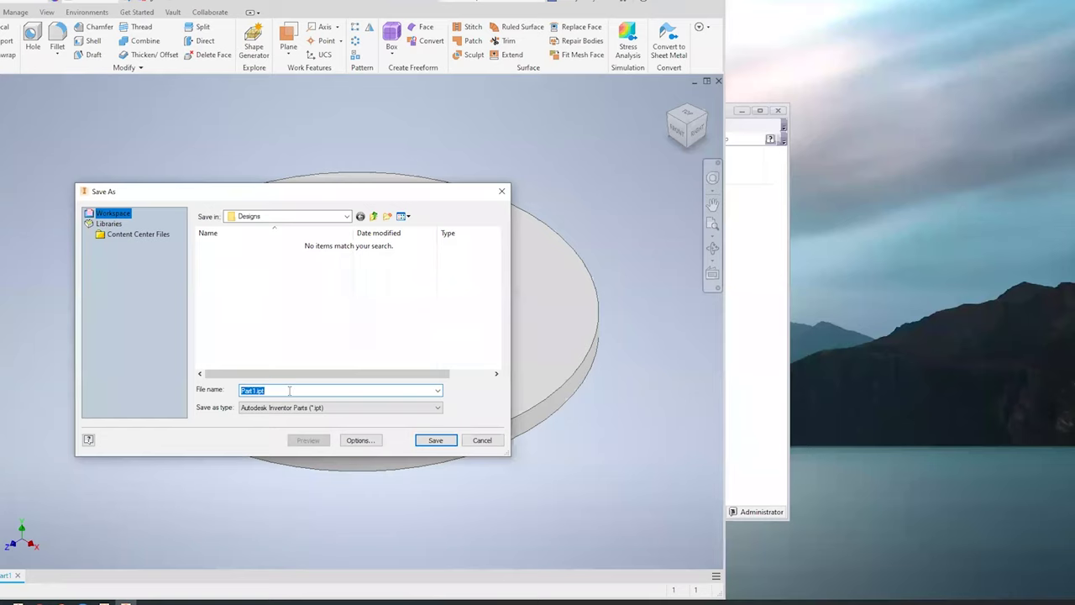
type("Disk_Washer")
key("Return")
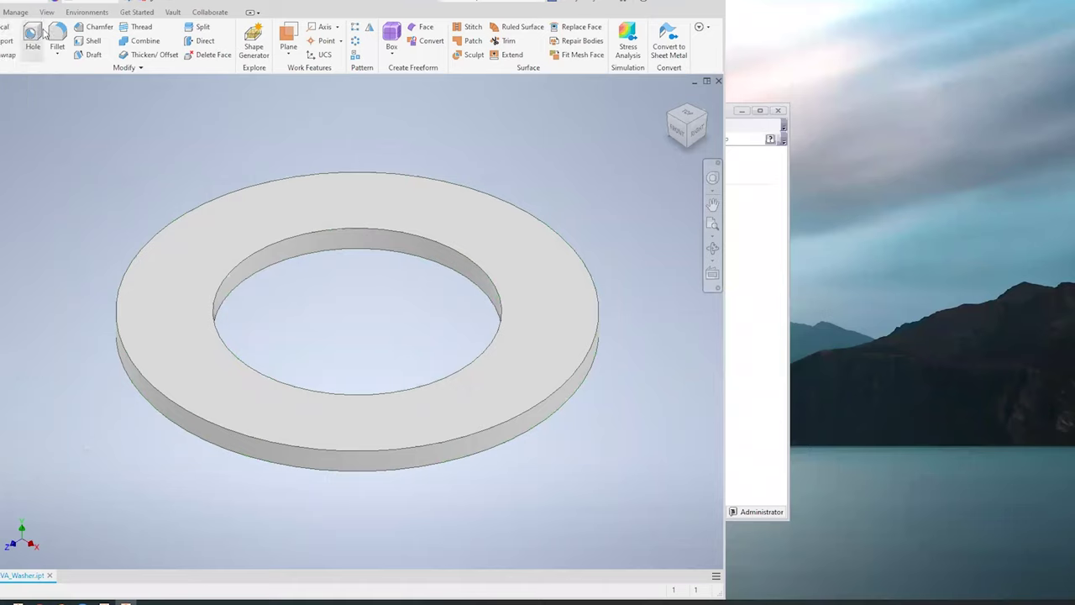
Step: Bring up the Vault Log In dialog and edit the user name field
left_click(172, 11)
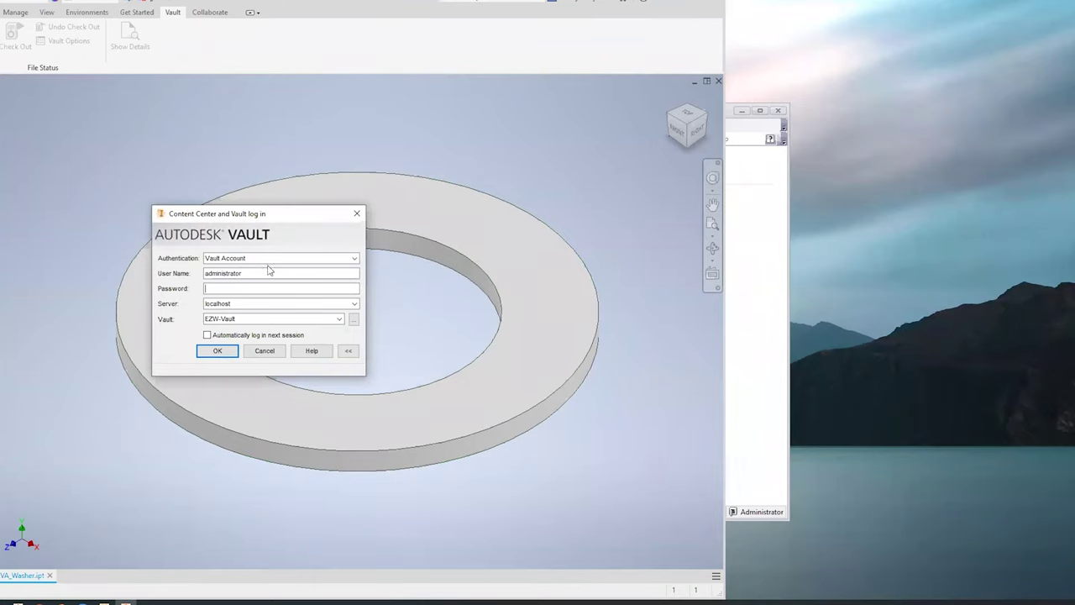
left_click(755, 321)
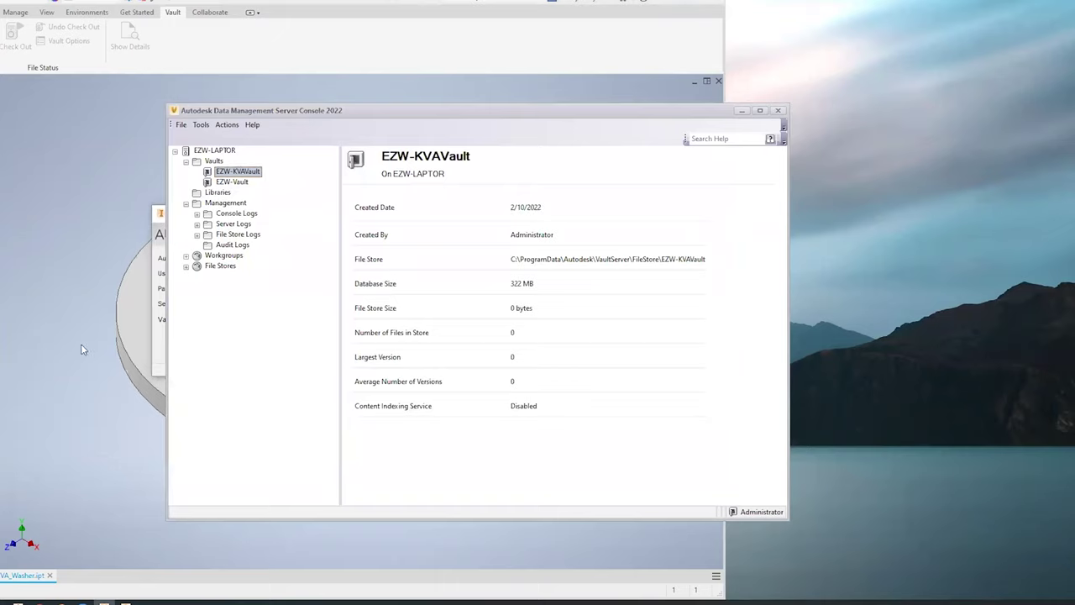
left_click(80, 343)
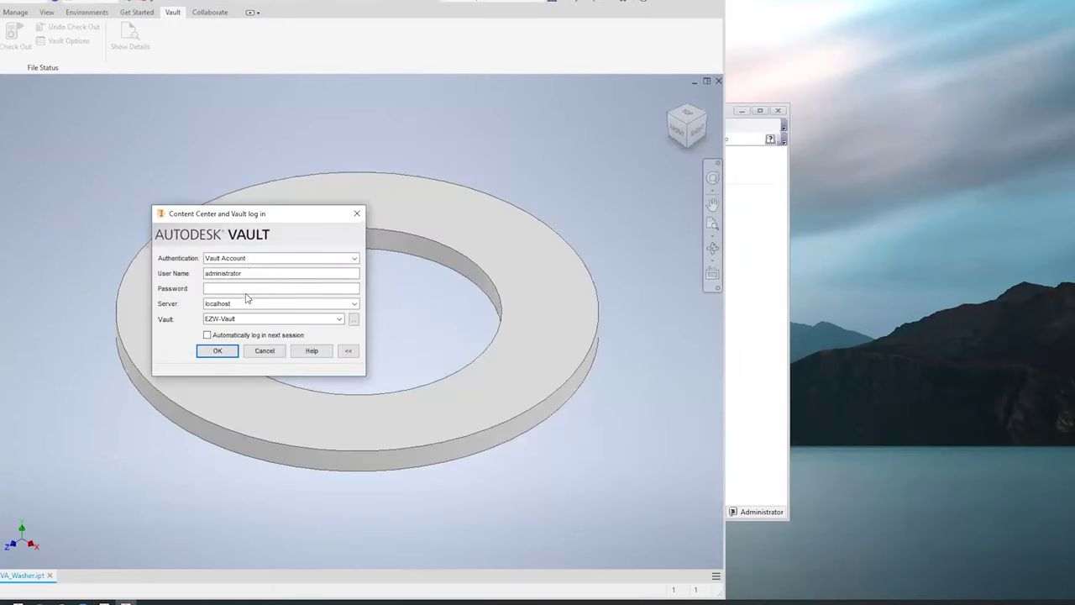
left_click(206, 275)
type("A")
left_click(265, 288)
key("Tab")
key("shift+Right")
key("shift+Right")
key("shift+Right")
key("shift+Right")
key("shift+Tab")
Step: Pick EZW-KVAVault from the list of vaults on the server
left_click(353, 321)
left_click(198, 269)
left_click(201, 259)
left_click(202, 269)
left_click(202, 258)
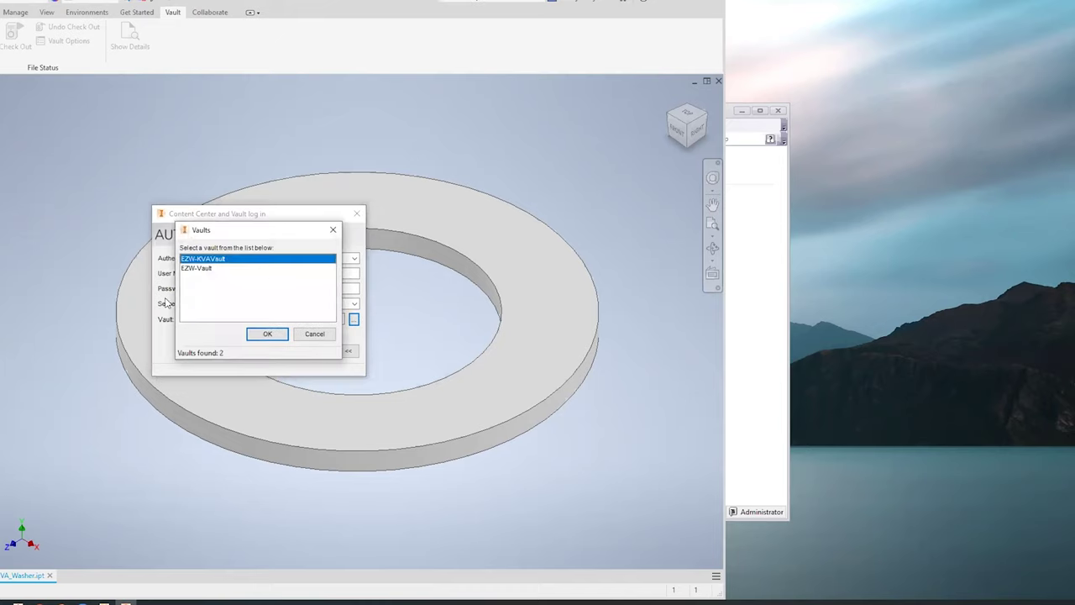
left_click(208, 269)
left_click(208, 259)
Step: Compare vaults in the server console, then confirm EZW-KVAVault and log in
left_click(781, 291)
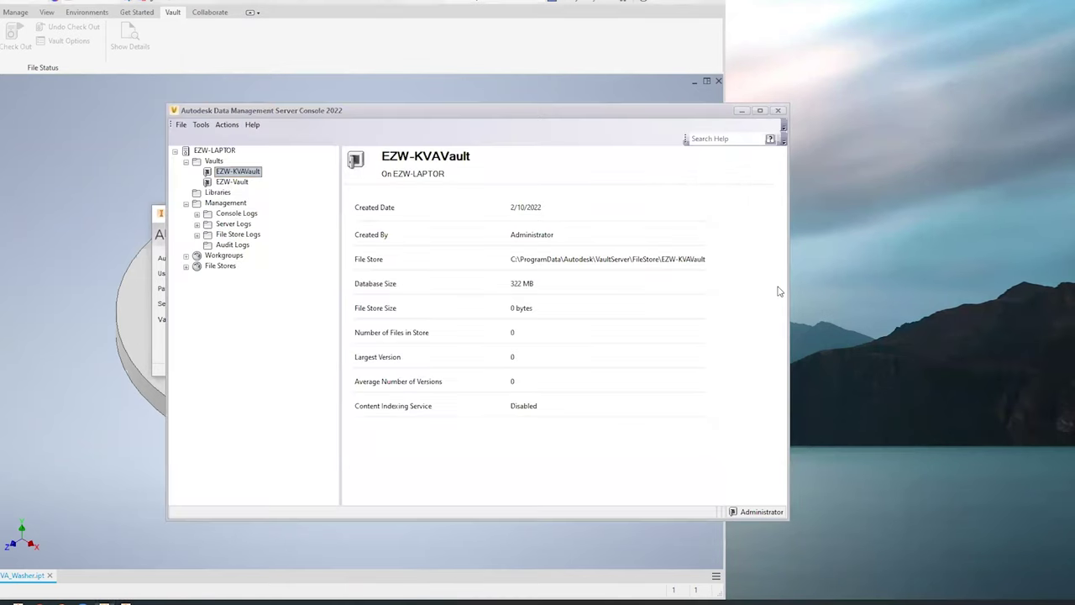
left_click(233, 183)
left_click(236, 172)
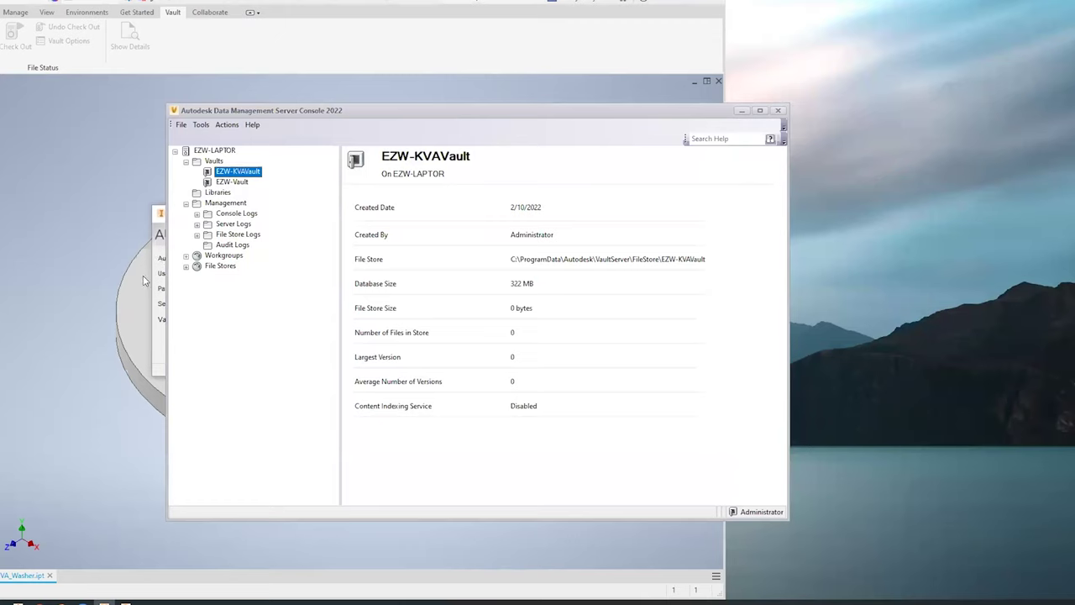
left_click(160, 295)
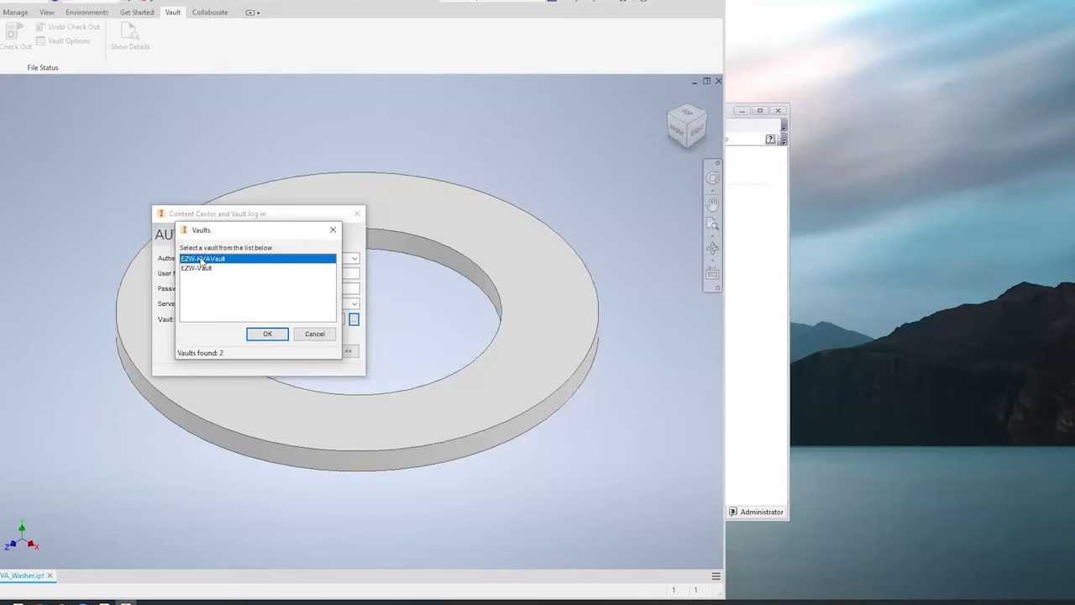
left_click(259, 334)
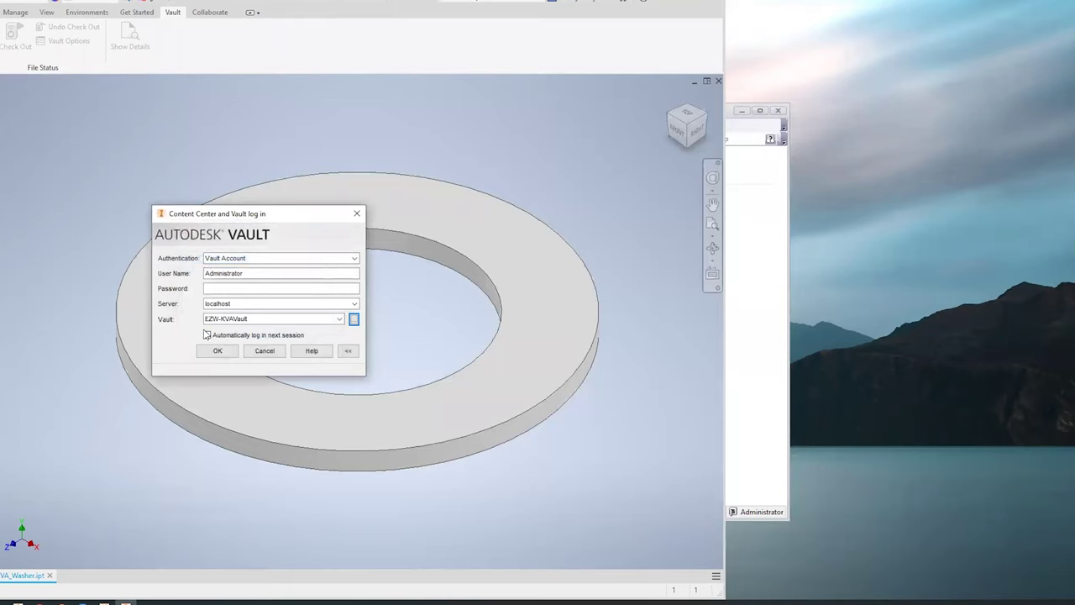
left_click(219, 287)
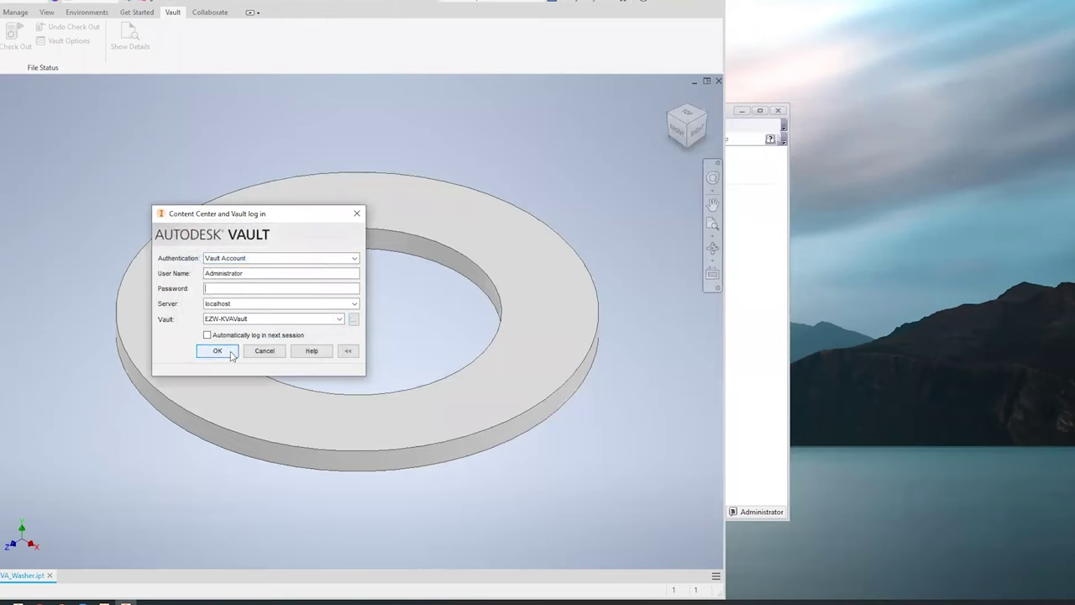
left_click(218, 351)
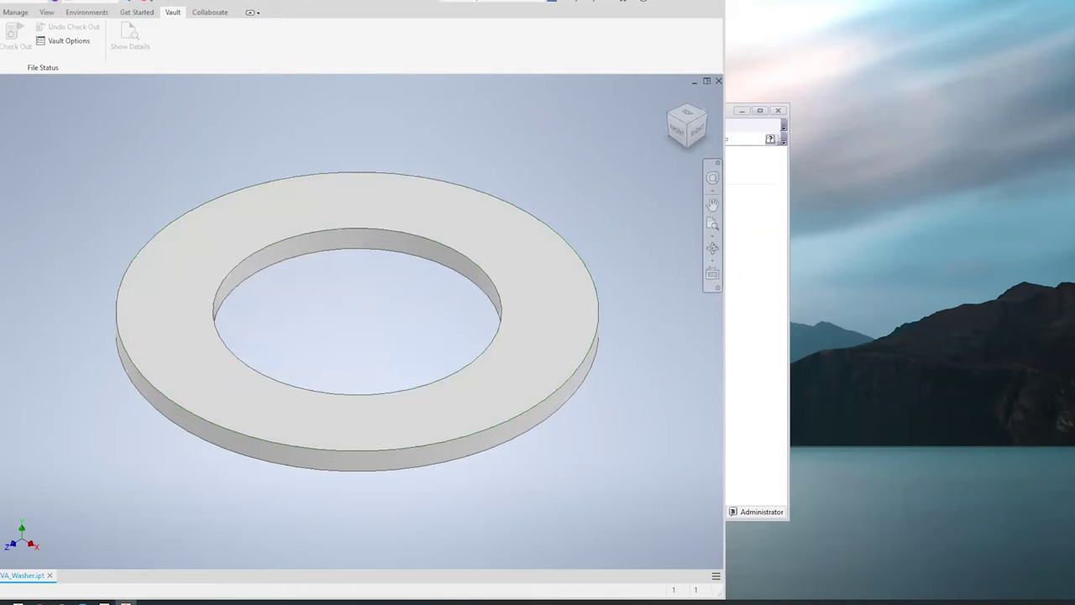
Step: Select the entire washer part and dismiss the menu that appeared
key("ctrl+a")
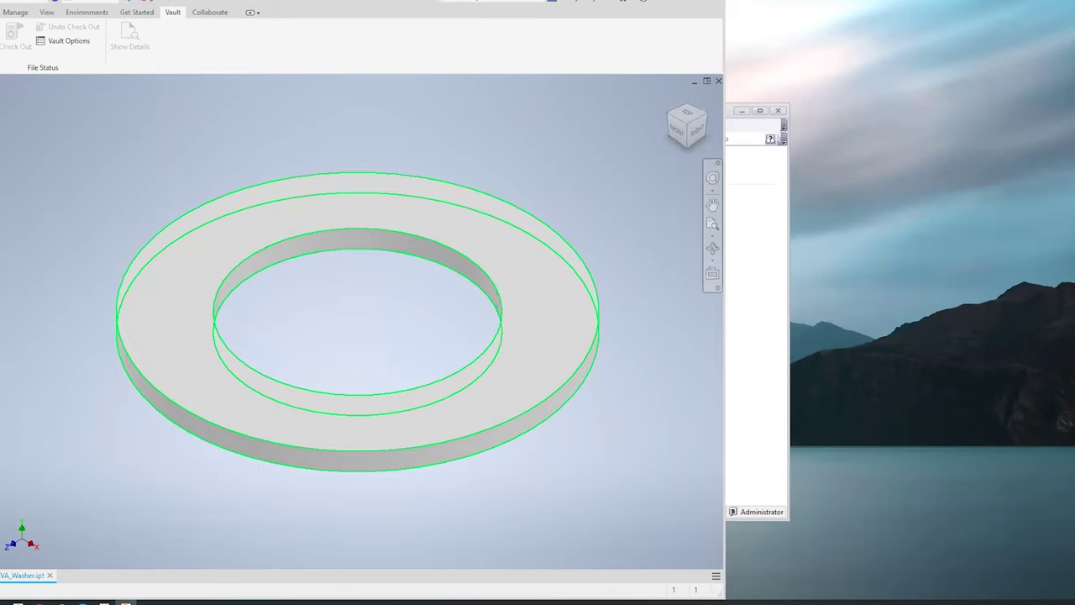
left_click(12, 192)
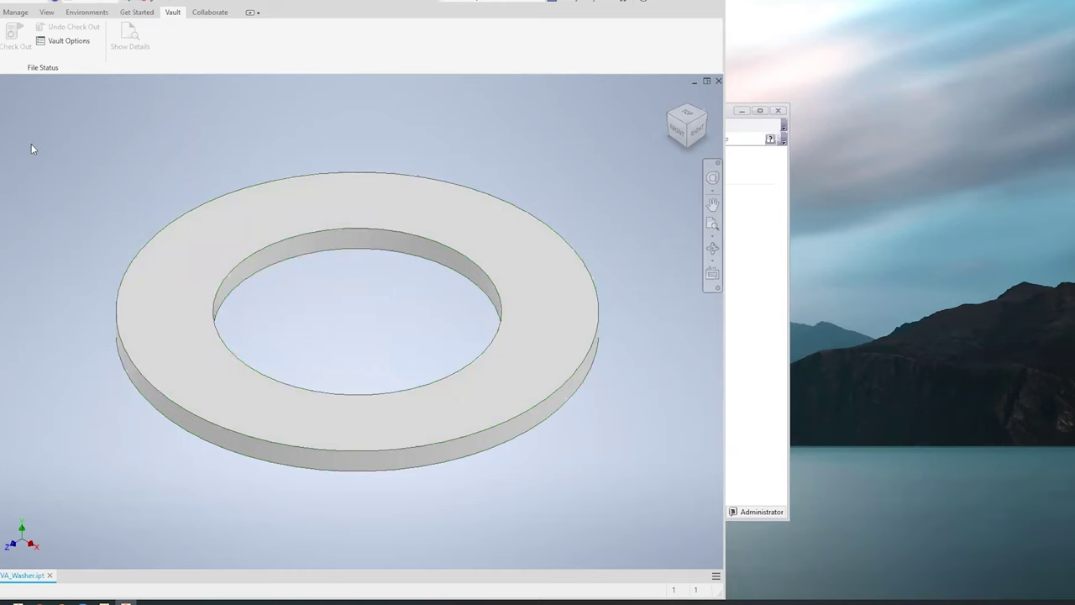
key("ctrl+a")
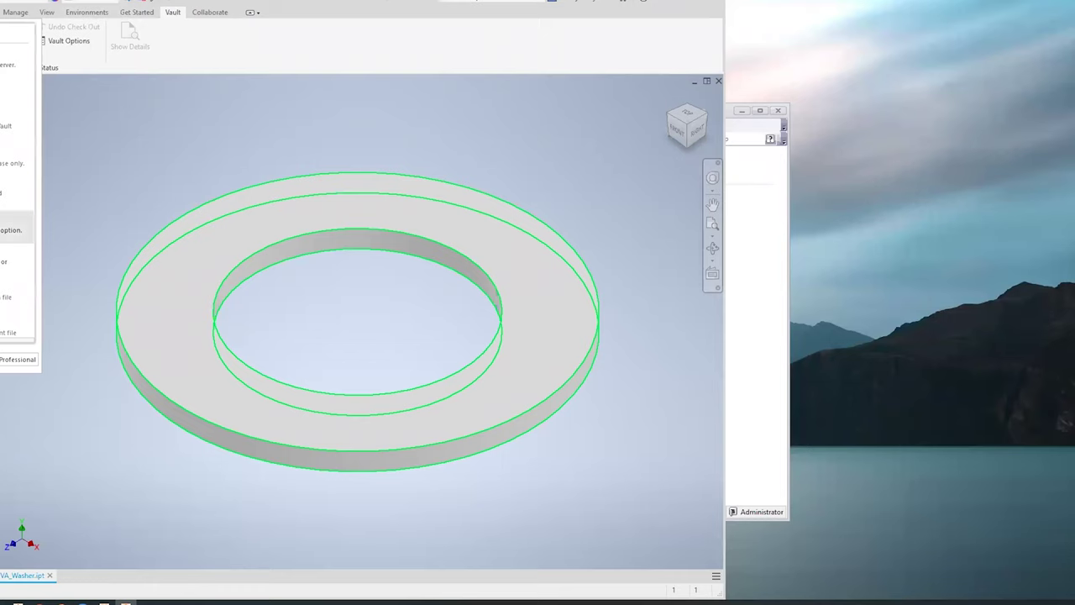
left_click(109, 193)
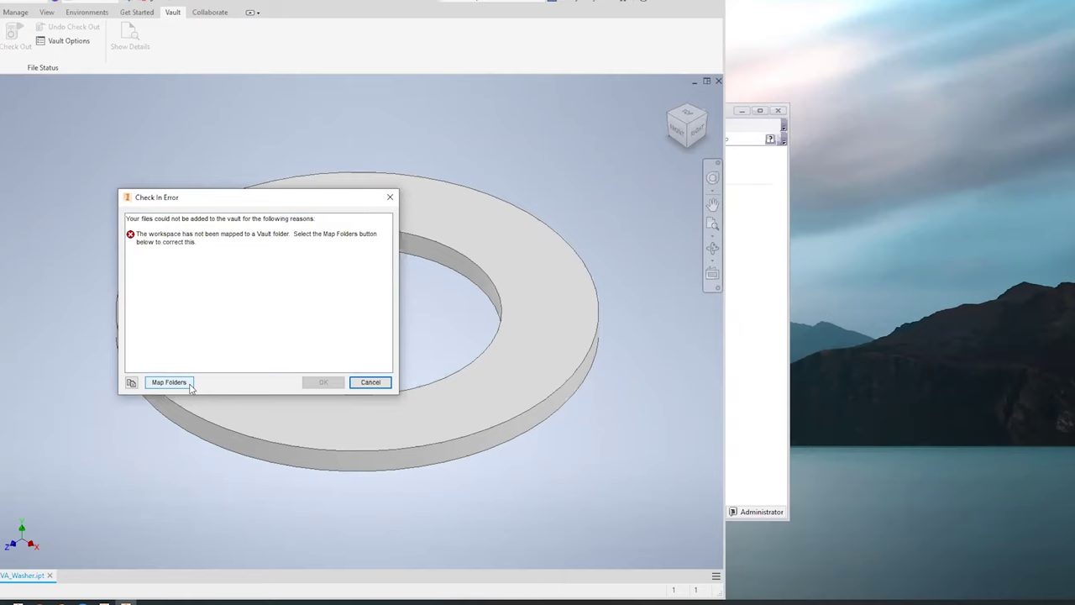
Step: Map the Project Root to the vault root $
left_click(188, 384)
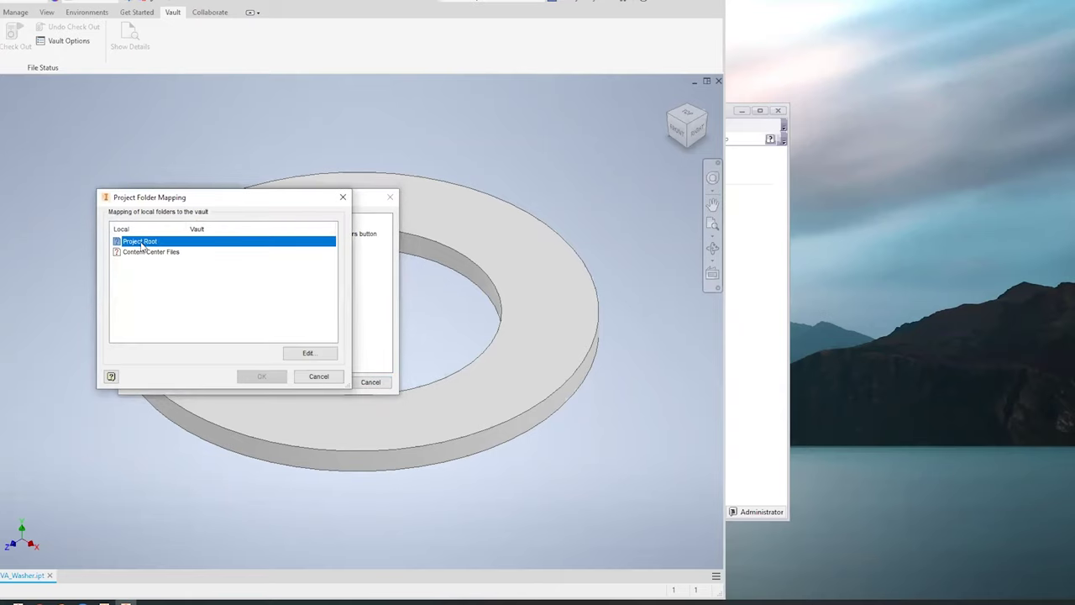
left_click(309, 354)
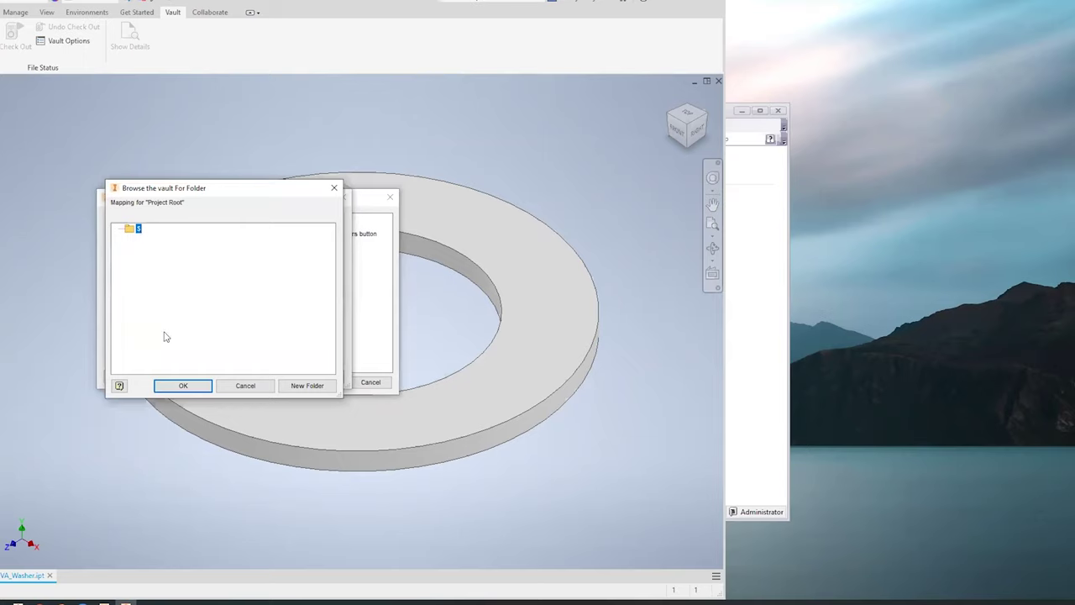
left_click(197, 385)
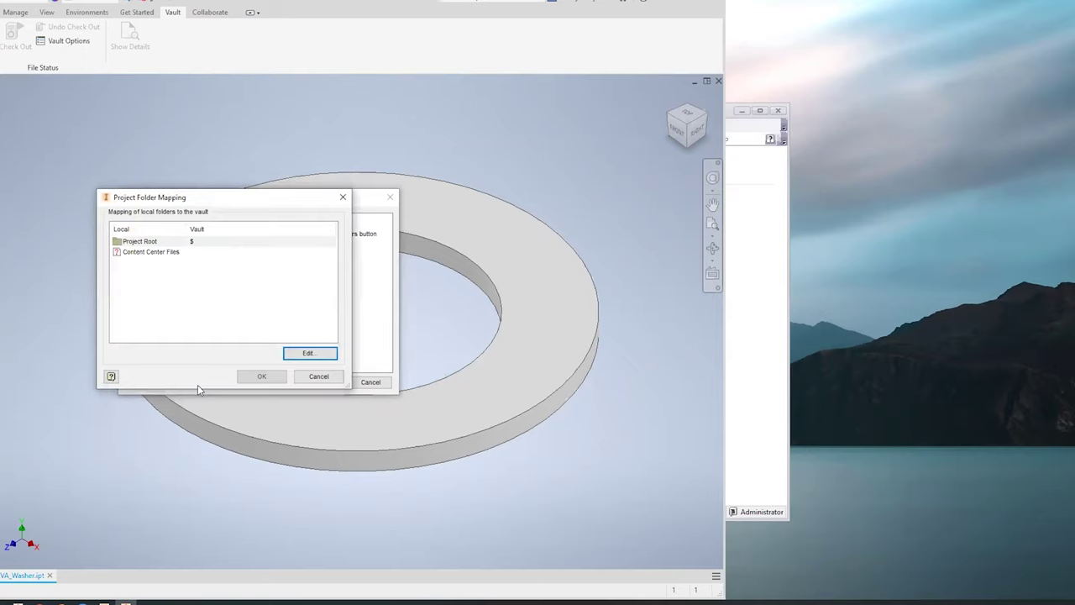
Step: Create library folder 'Content Center Files' under $, map Content Center Files to it, and accept
left_click(141, 253)
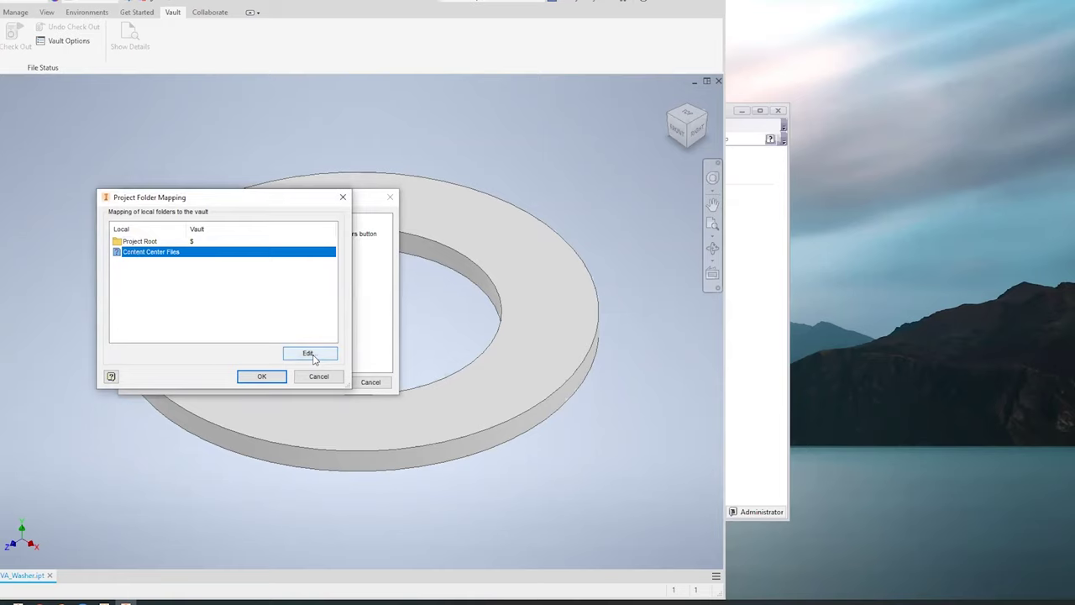
left_click(310, 354)
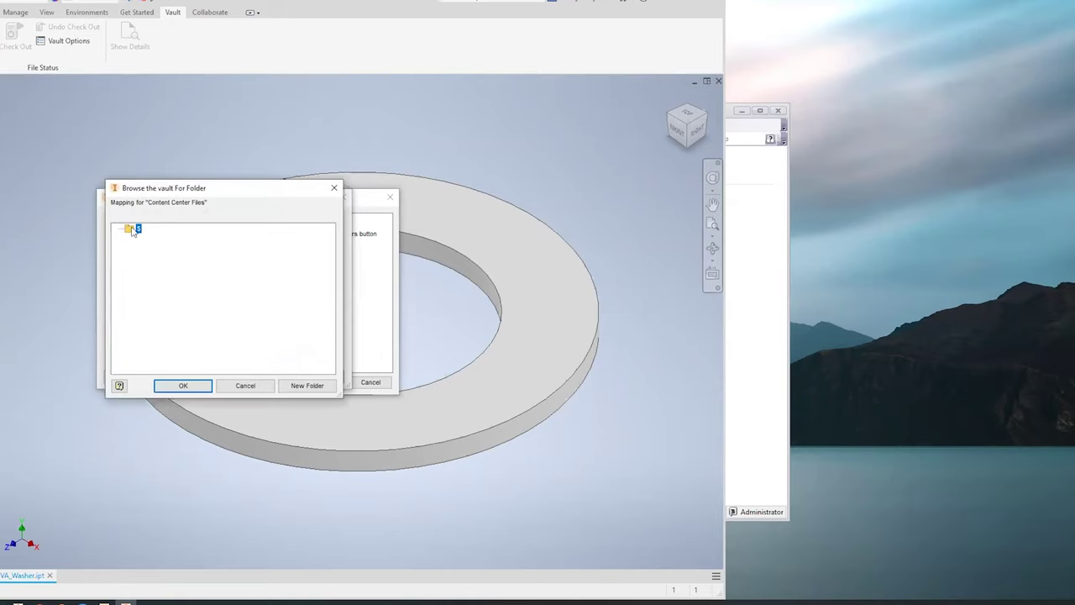
left_click(307, 386)
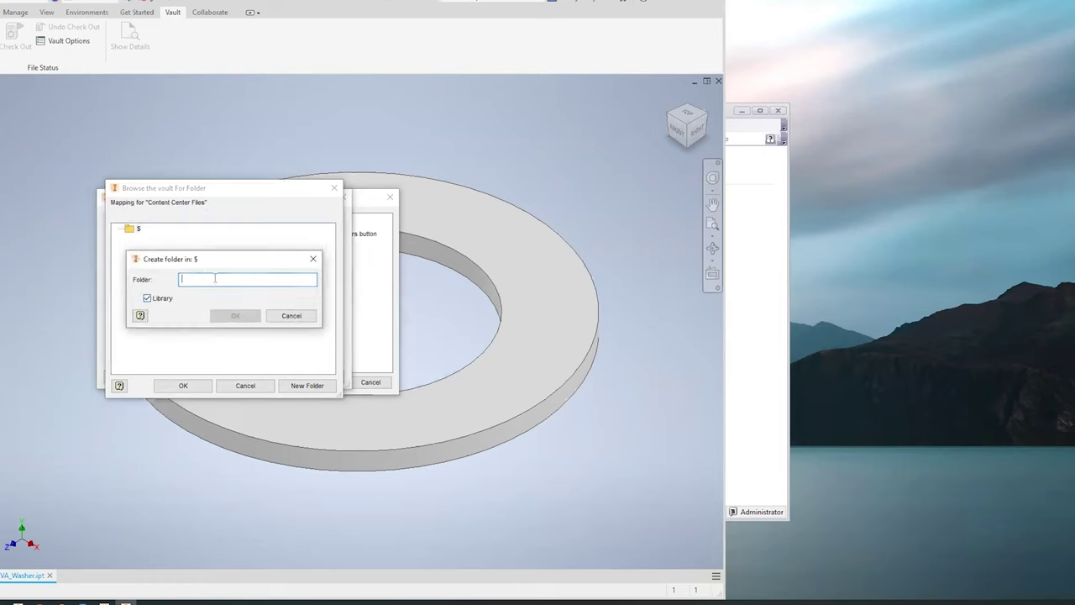
type("Contecnt")
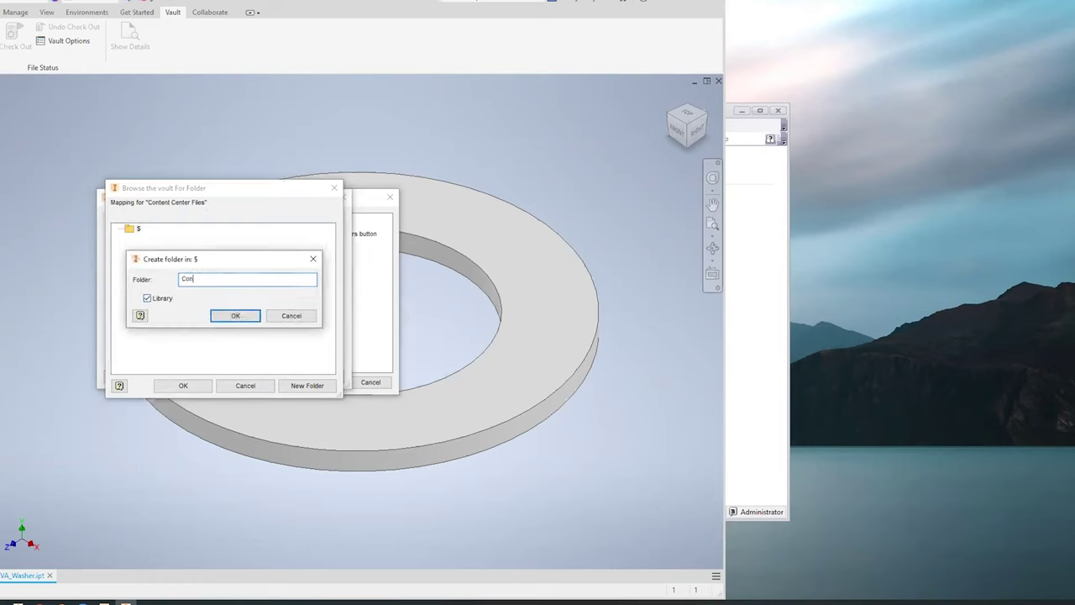
key("BackSpace")
key("BackSpace")
key("BackSpace")
type("nt Center Files")
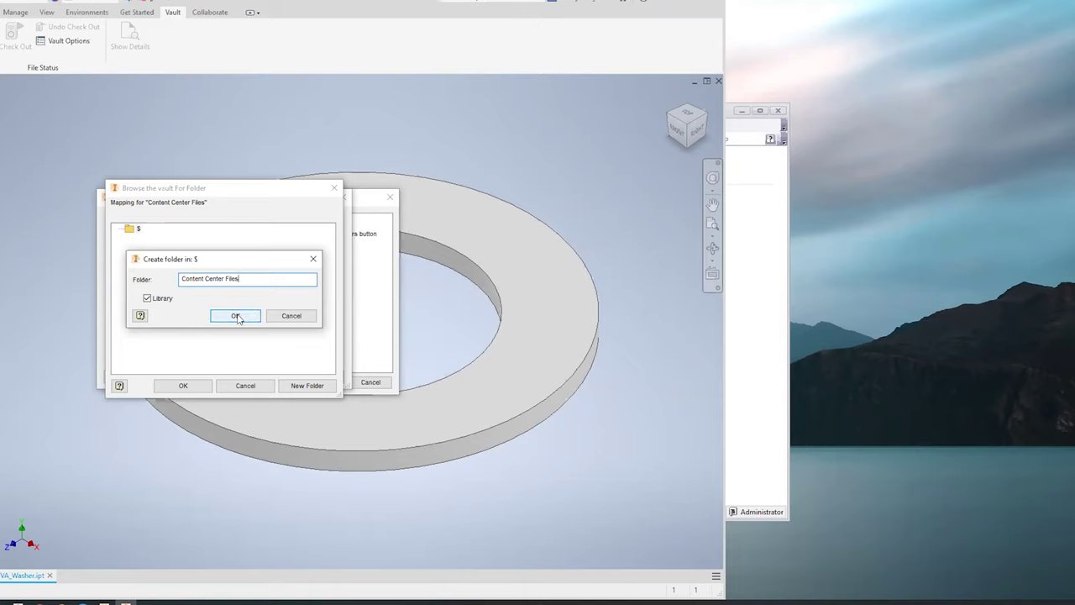
left_click(236, 317)
left_click(164, 387)
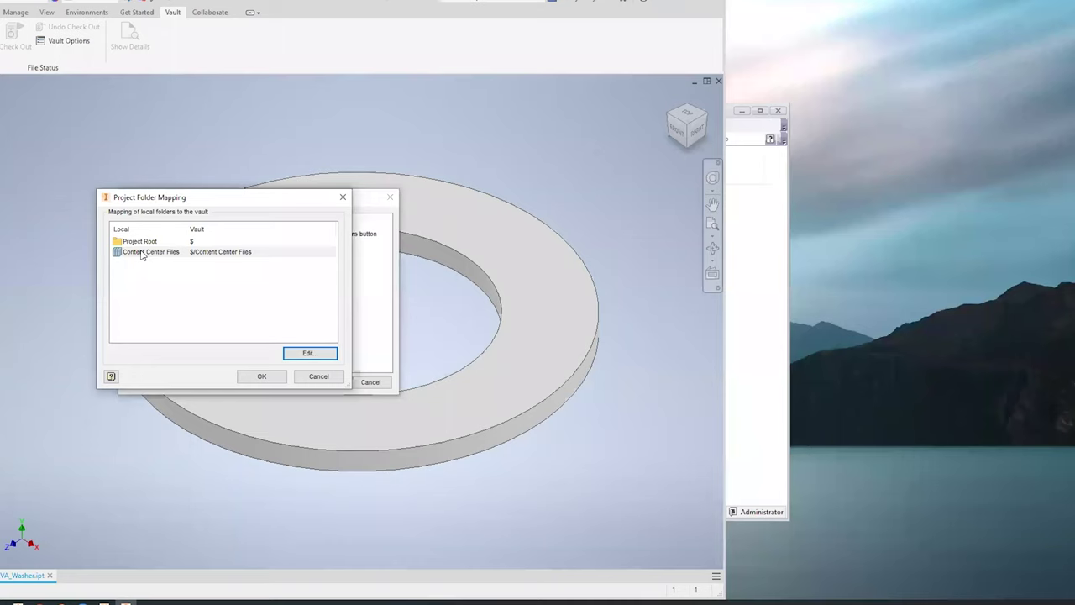
left_click(261, 376)
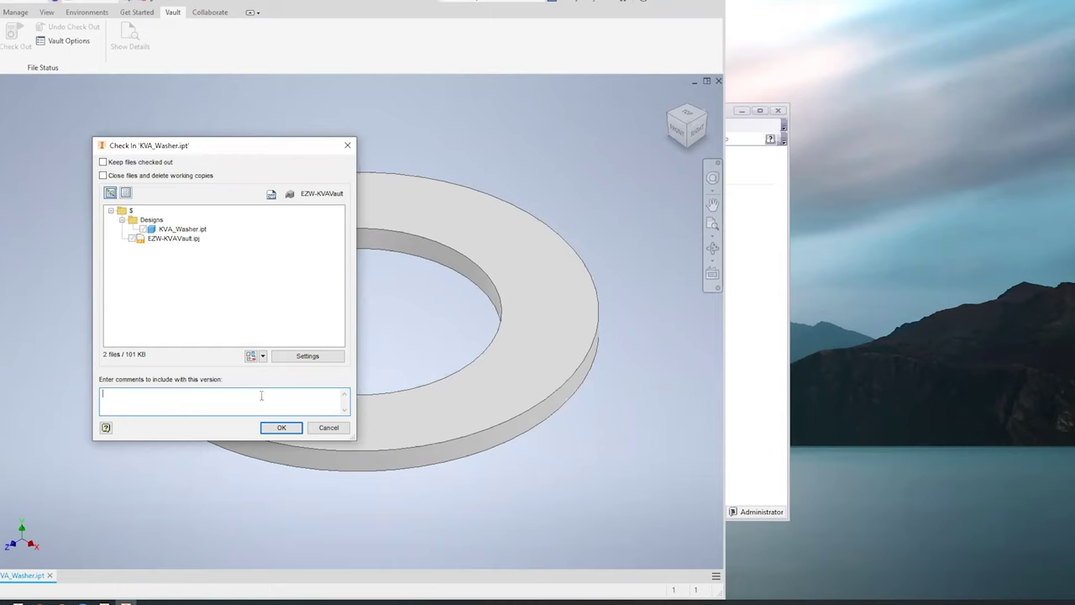
Step: Check the files in with default settings and the comment 'Initial Check-In'
left_click(311, 357)
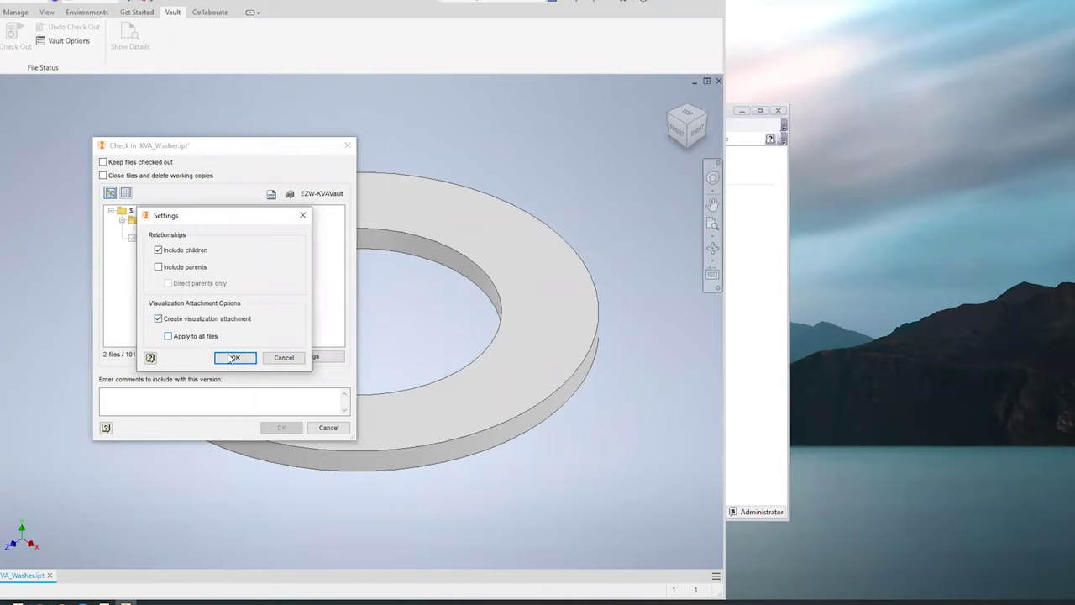
left_click(235, 357)
left_click(211, 398)
type("Initial Check-In")
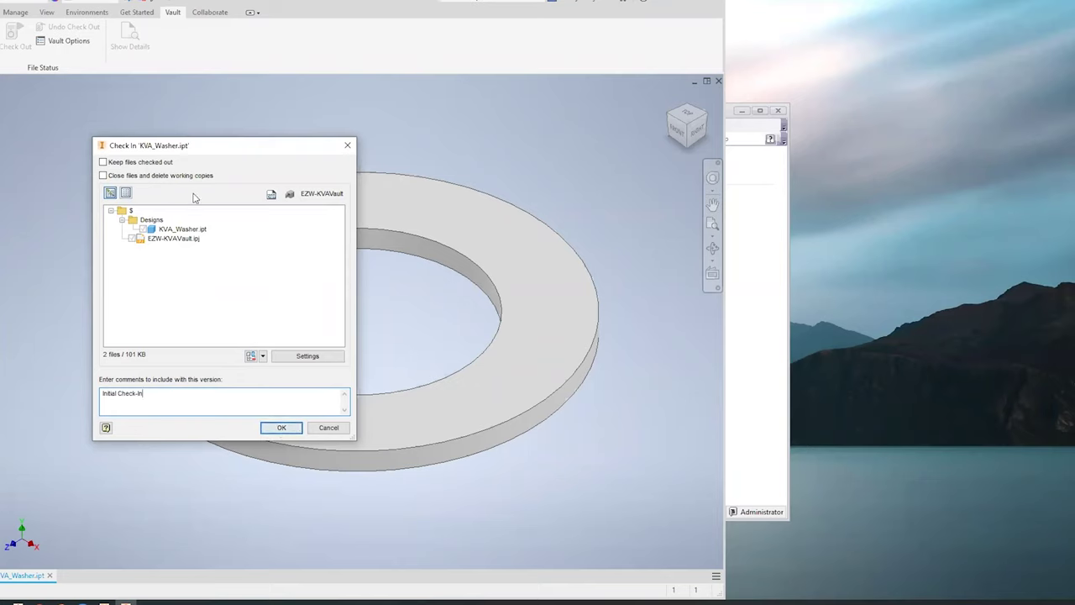
left_click(284, 428)
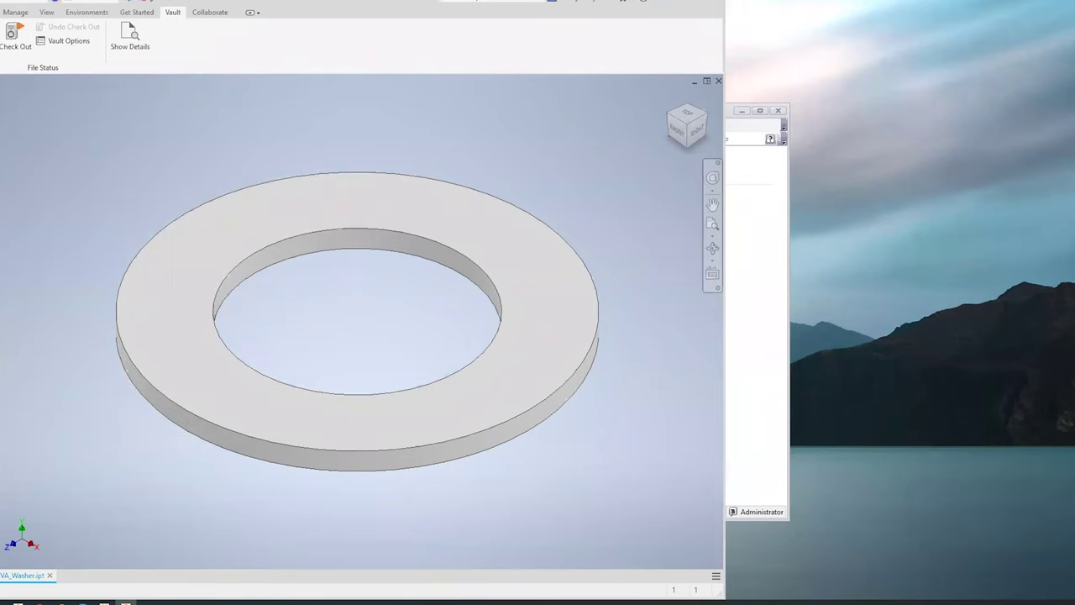
left_click(104, 602)
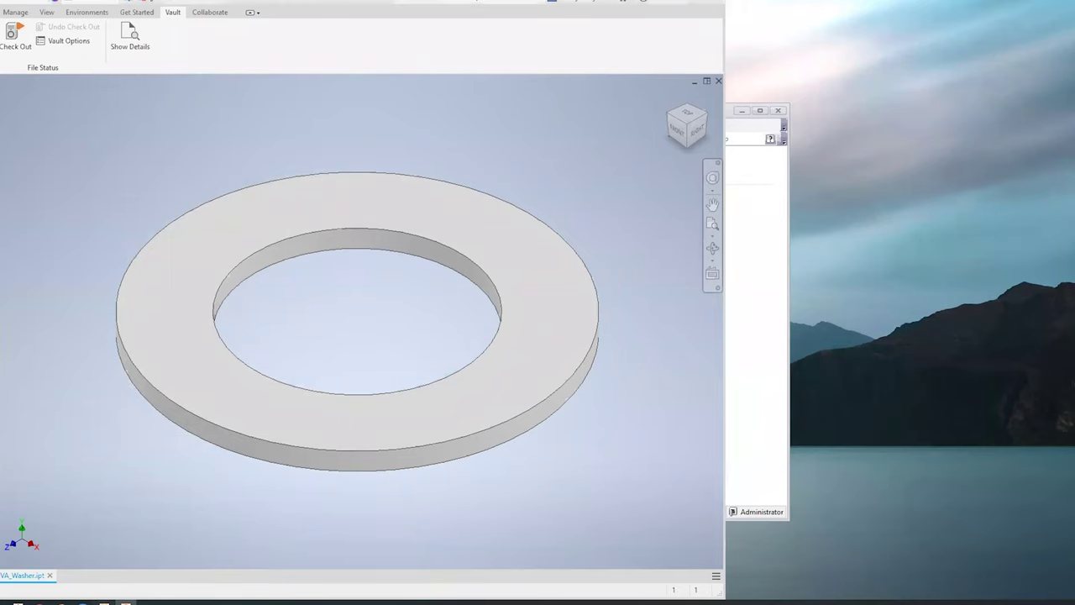
Step: Close the server console, minimise Inventor, and select the Vault Basic 2022 desktop shortcut
left_click(780, 112)
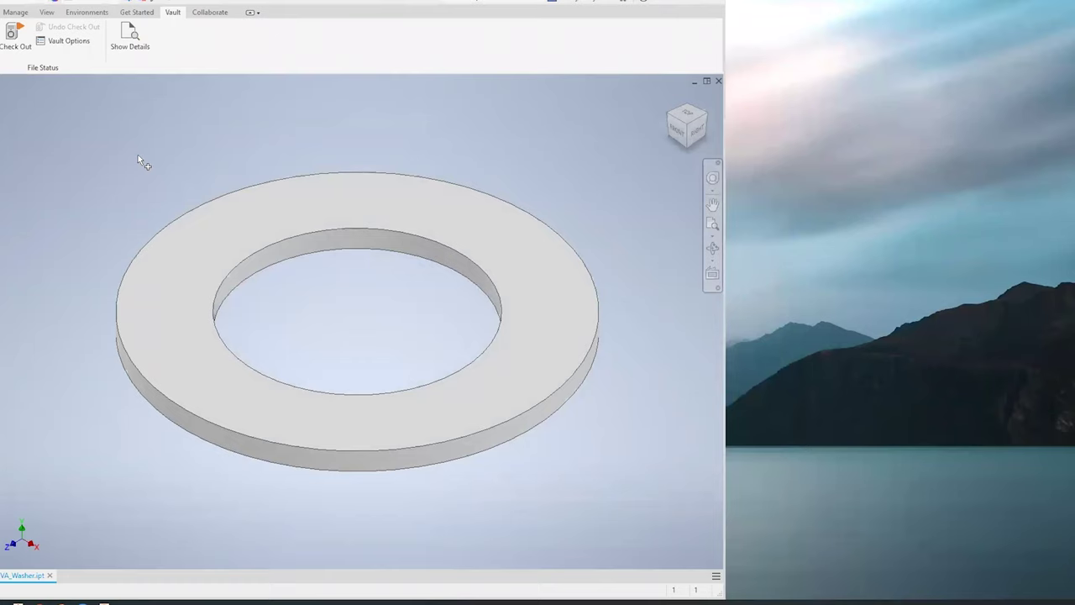
left_click(687, 3)
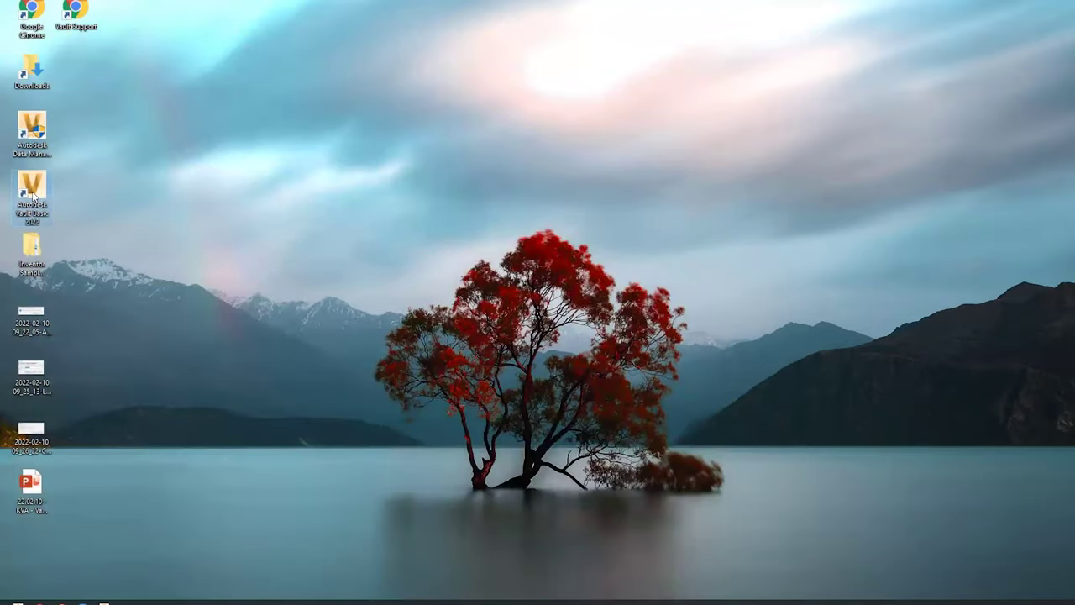
left_click(37, 190)
Step: Launch Vault Basic 2022, log into EZW-KVAVault, and move its window to the left
double_click(37, 190)
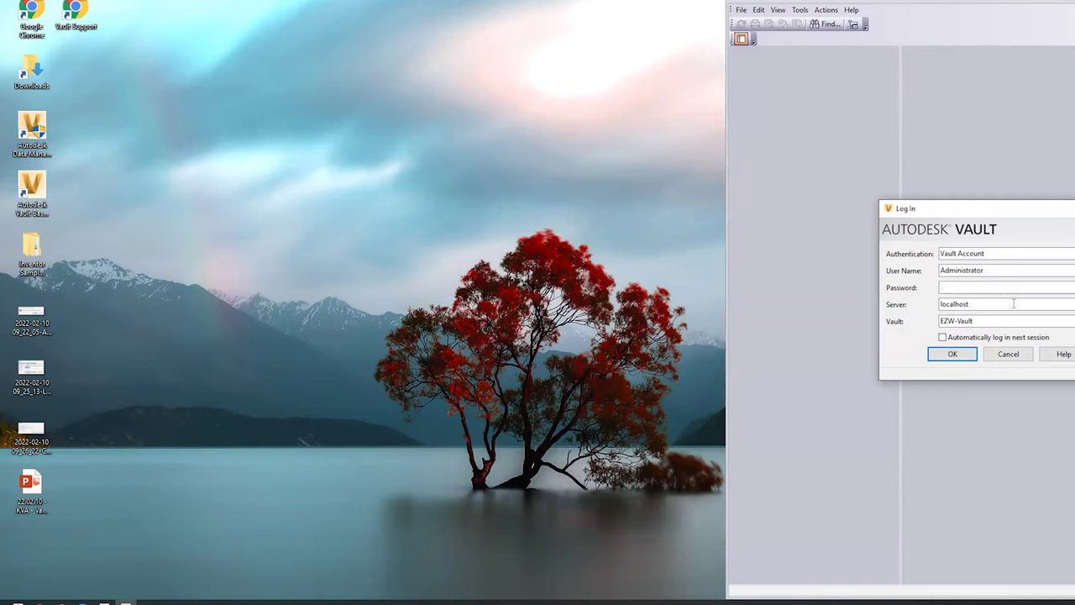
double_click(1013, 306)
left_click(1073, 320)
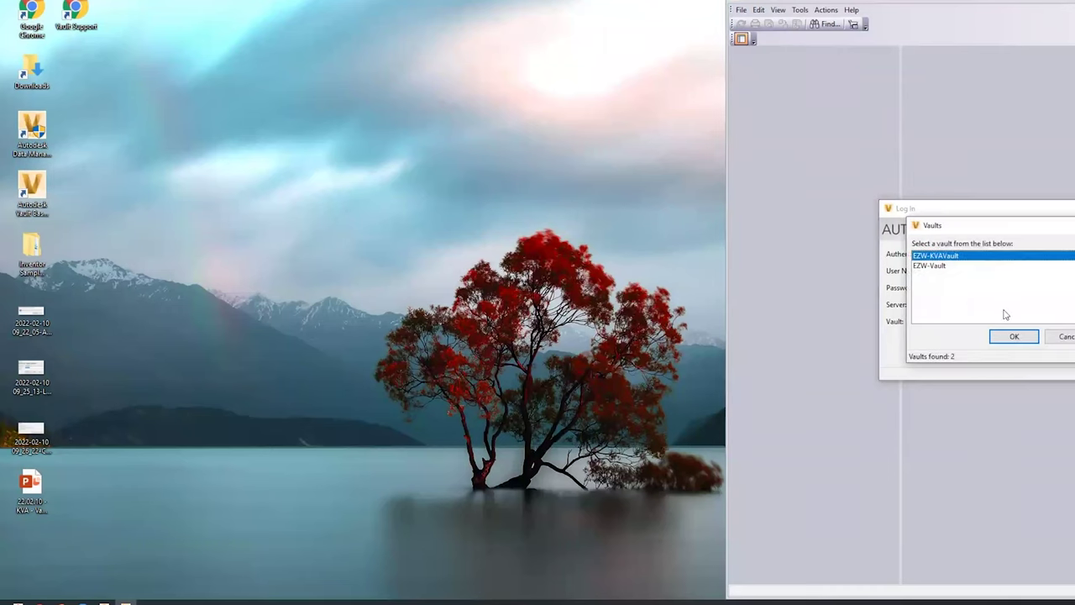
left_click(1014, 337)
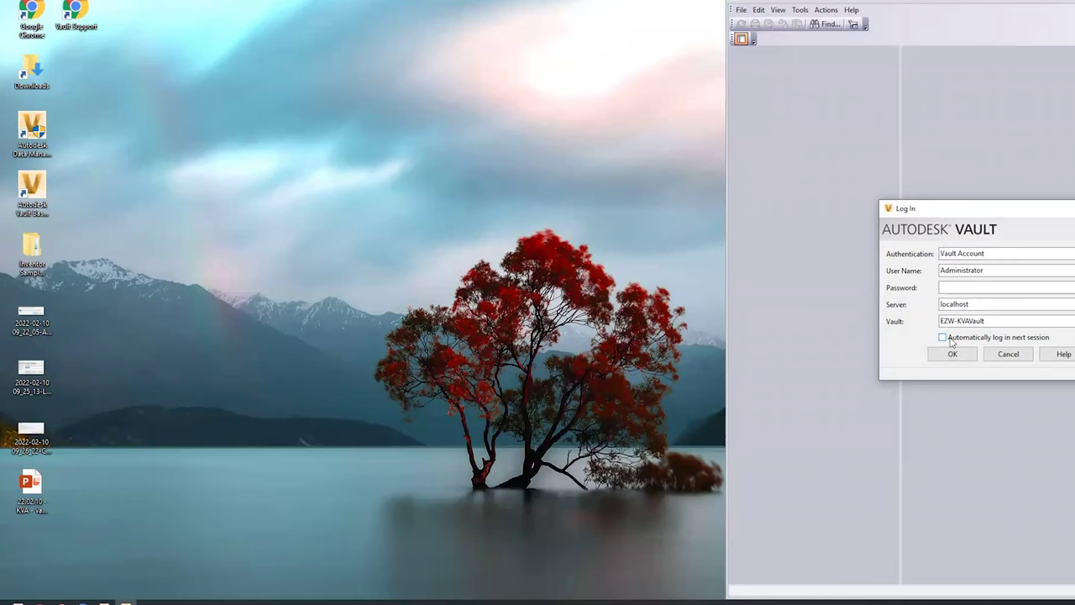
left_click(953, 354)
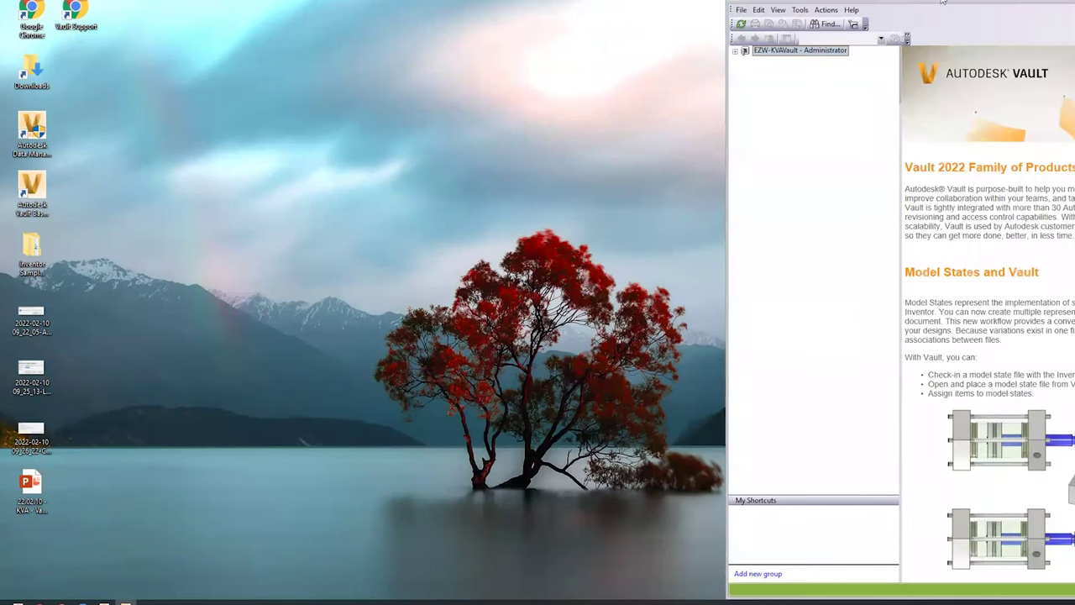
left_click_drag(942, 3, 118, 4)
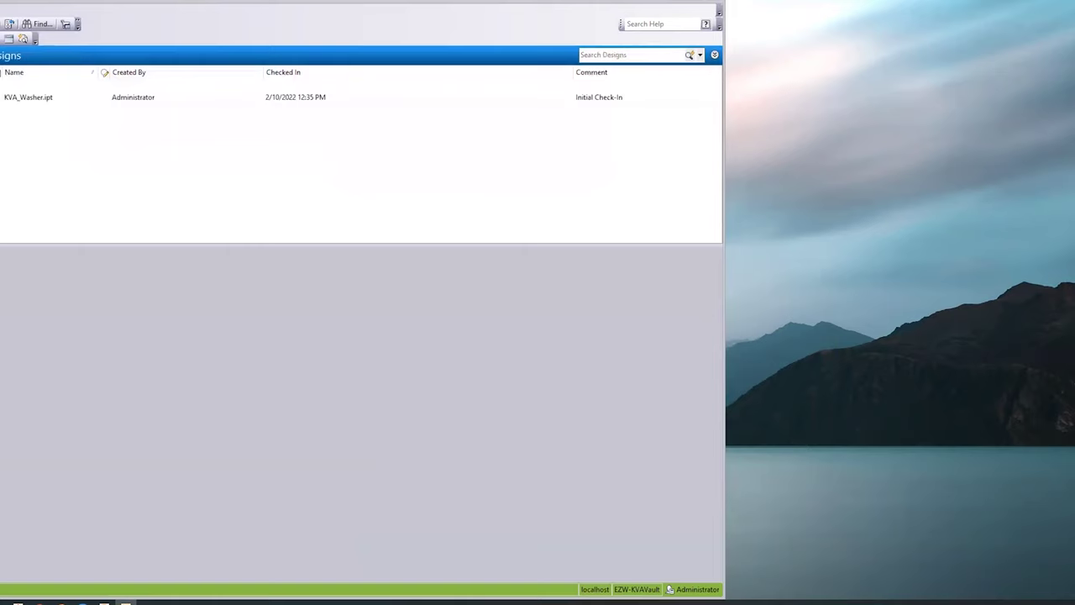
Step: Inspect KVA_Washer.ipt's version 1 history entry, then go up to the vault root $
left_click(35, 99)
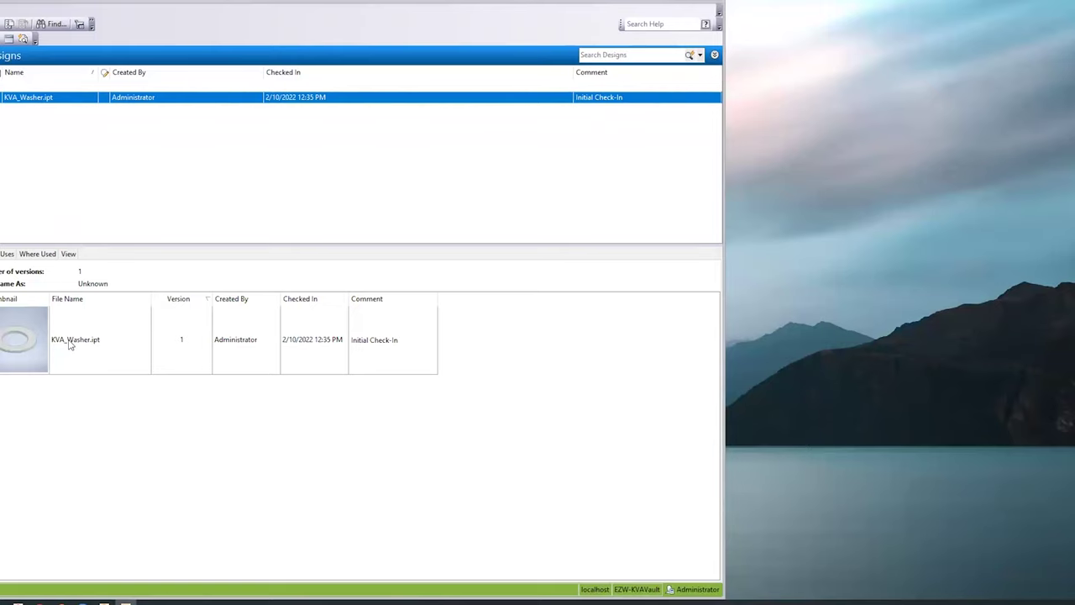
left_click(393, 345)
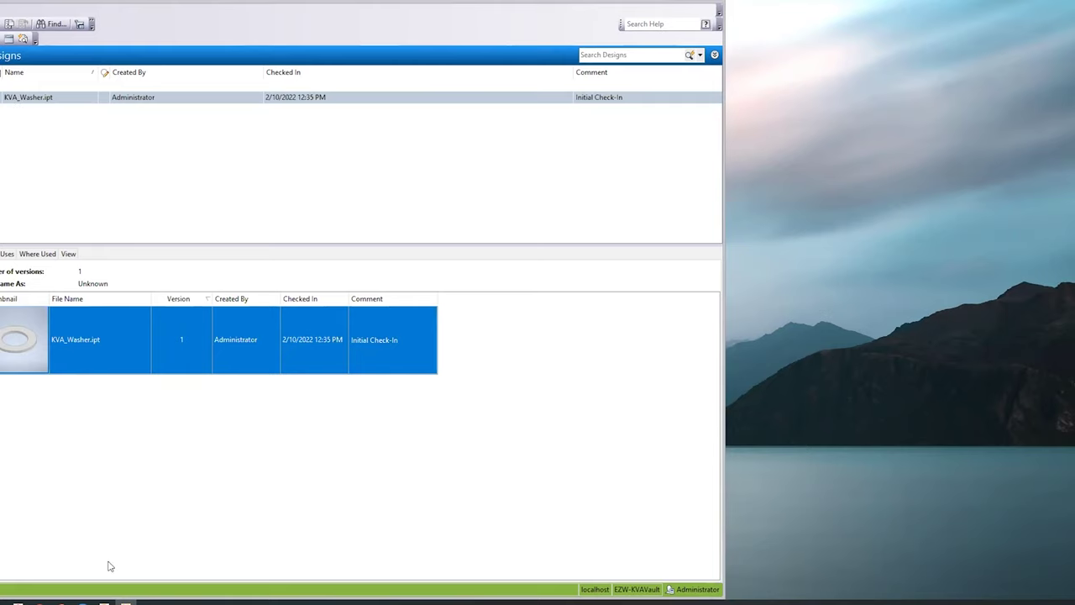
left_click(104, 602)
key("BackSpace")
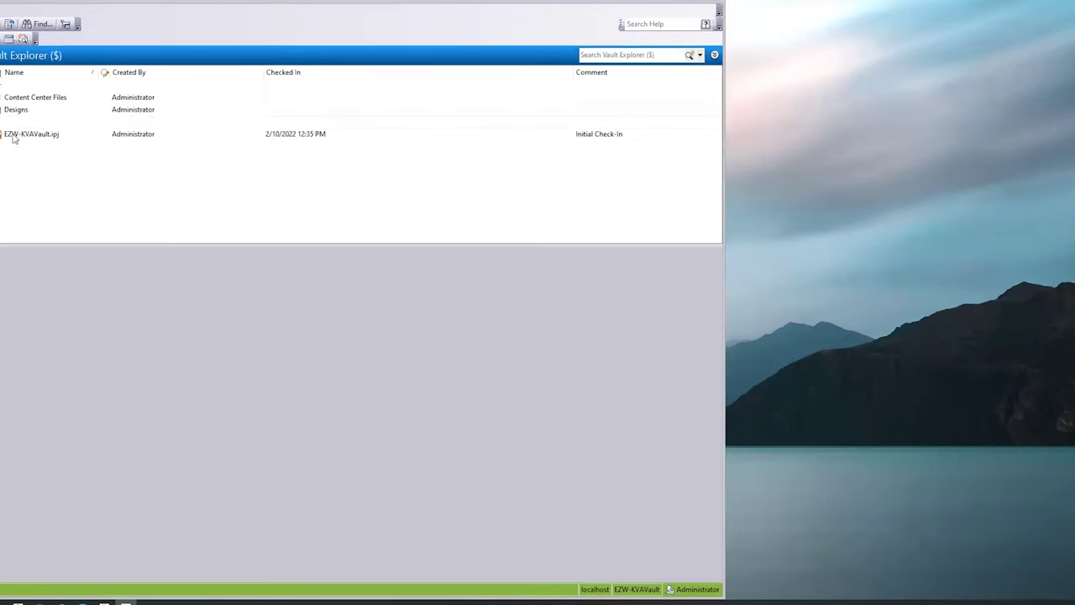
Step: Select EZW-KVAVault.ipj and open Vault Settings from the Administration menu
left_click(35, 136)
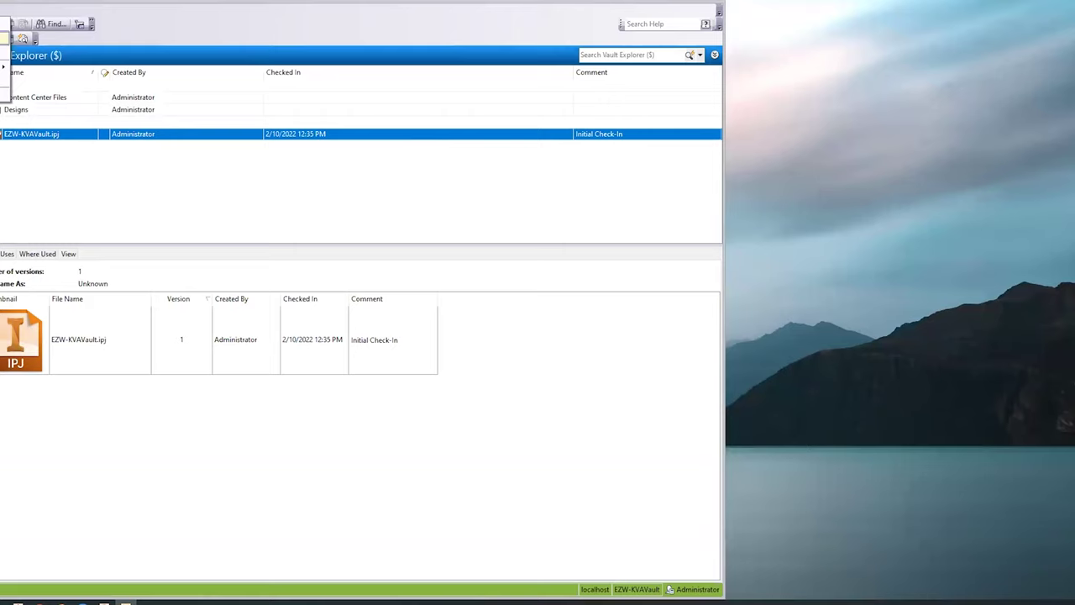
mouse_move(4, 66)
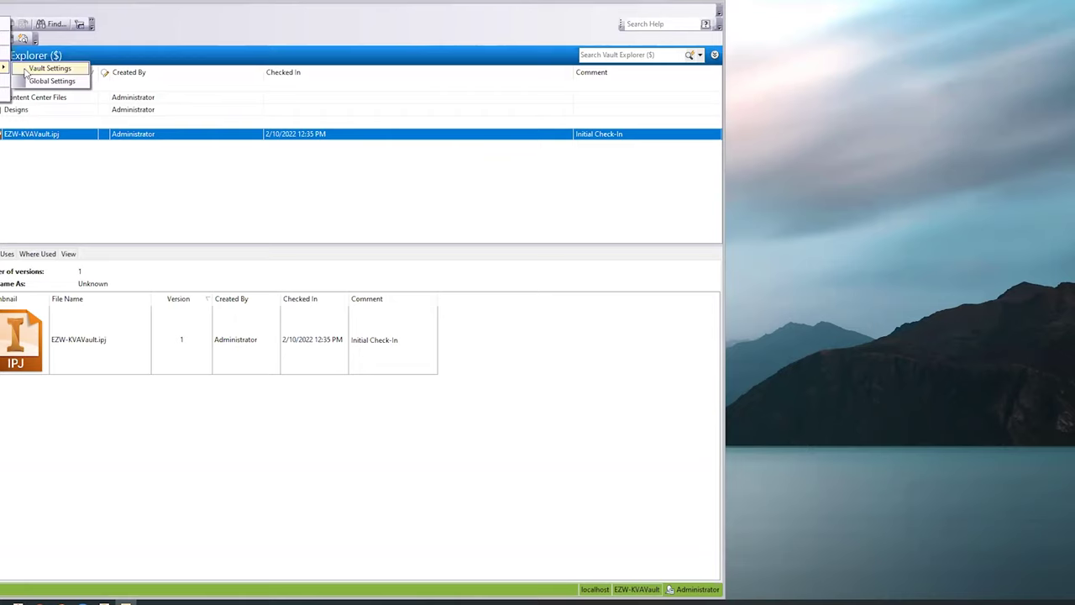
left_click(48, 68)
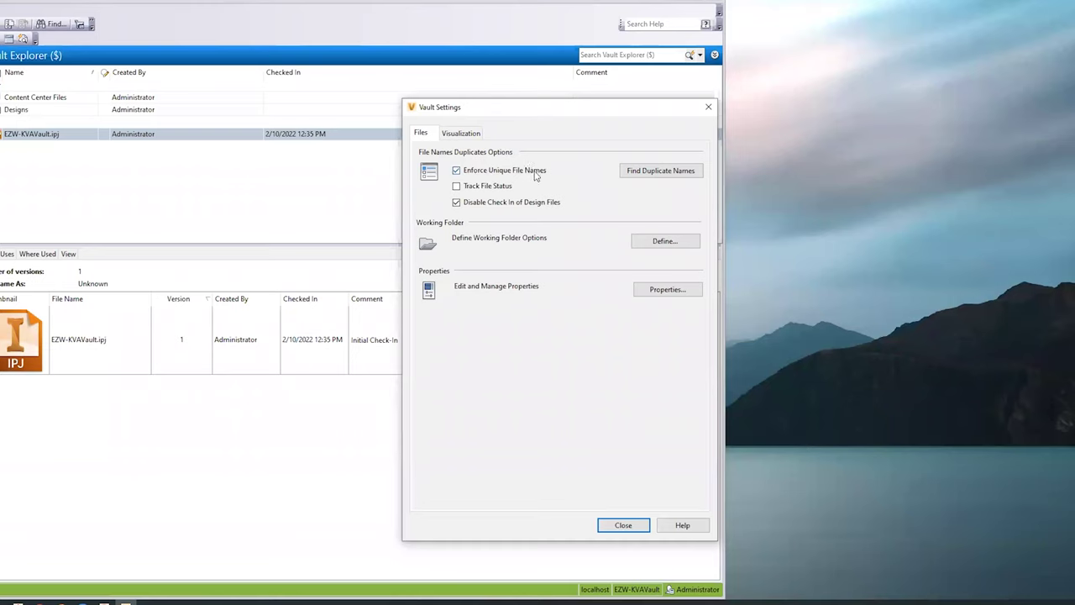
Step: Open Working Folder Options and pick the C: drive folder created 2/10/2022 12:35 PM
left_click(663, 241)
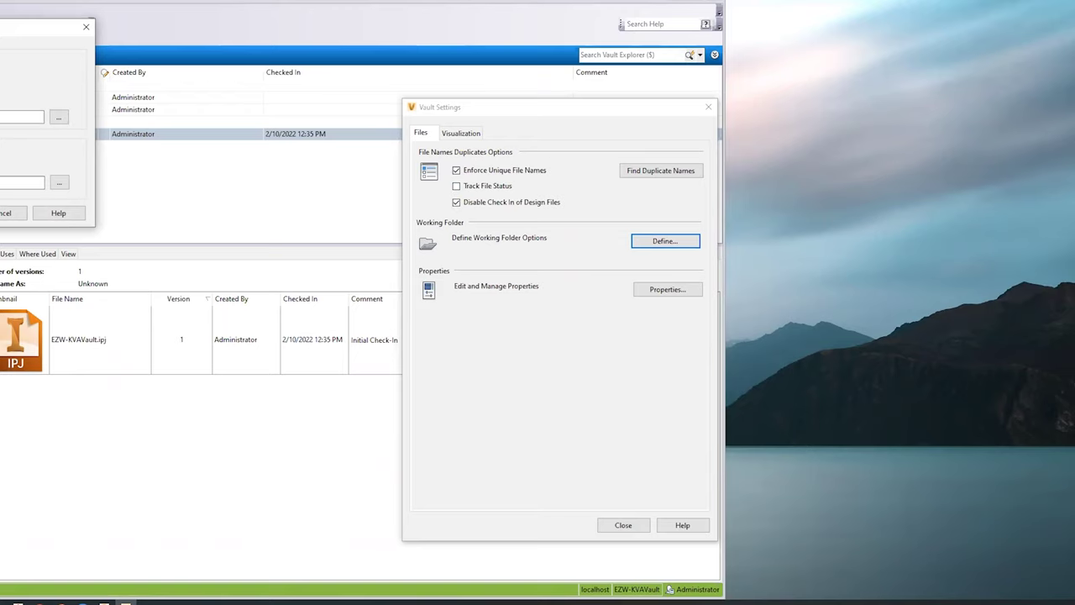
left_click(59, 118)
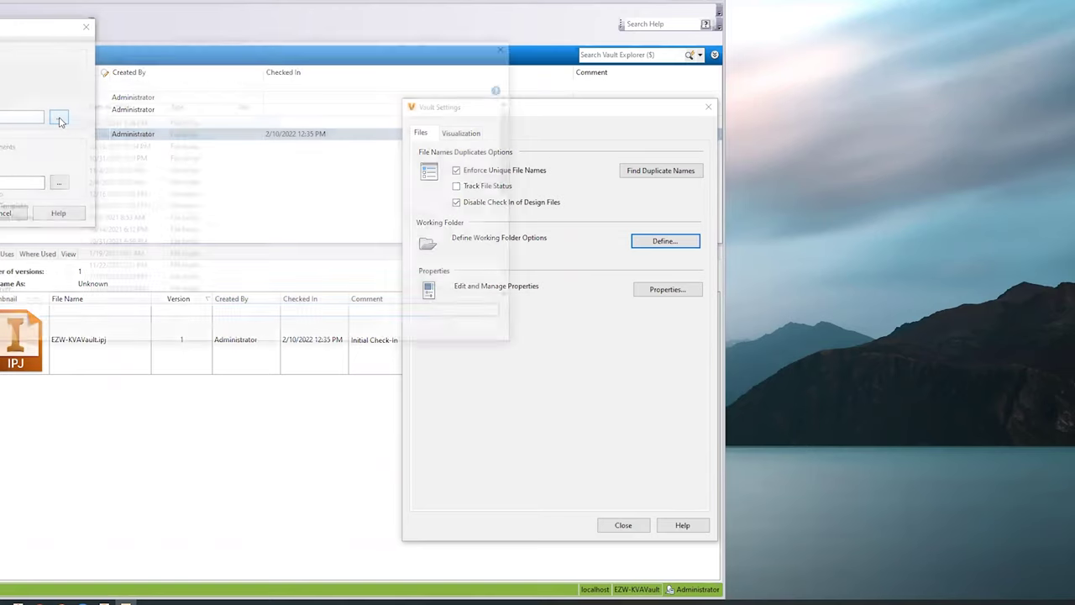
scroll(126, 210, "down", 5)
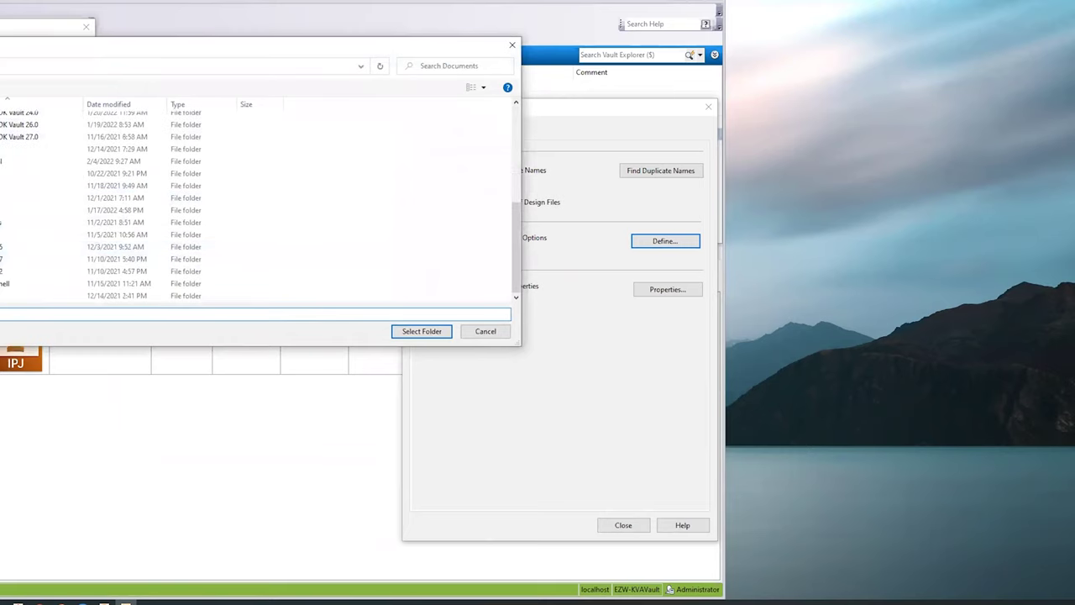
left_click(2, 168)
double_click(1, 239)
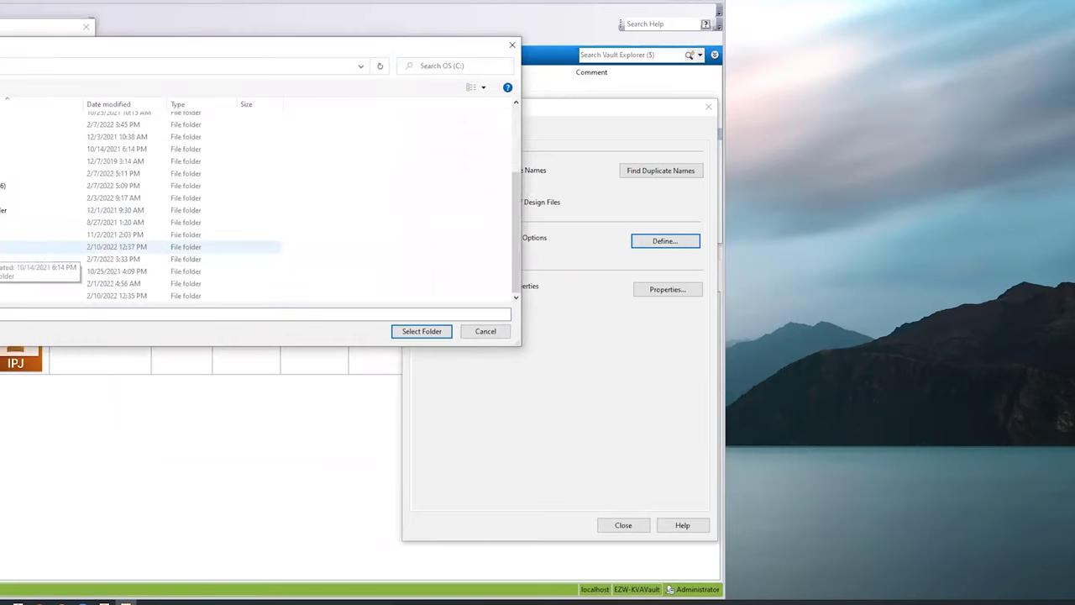
left_click(47, 296)
left_click(424, 331)
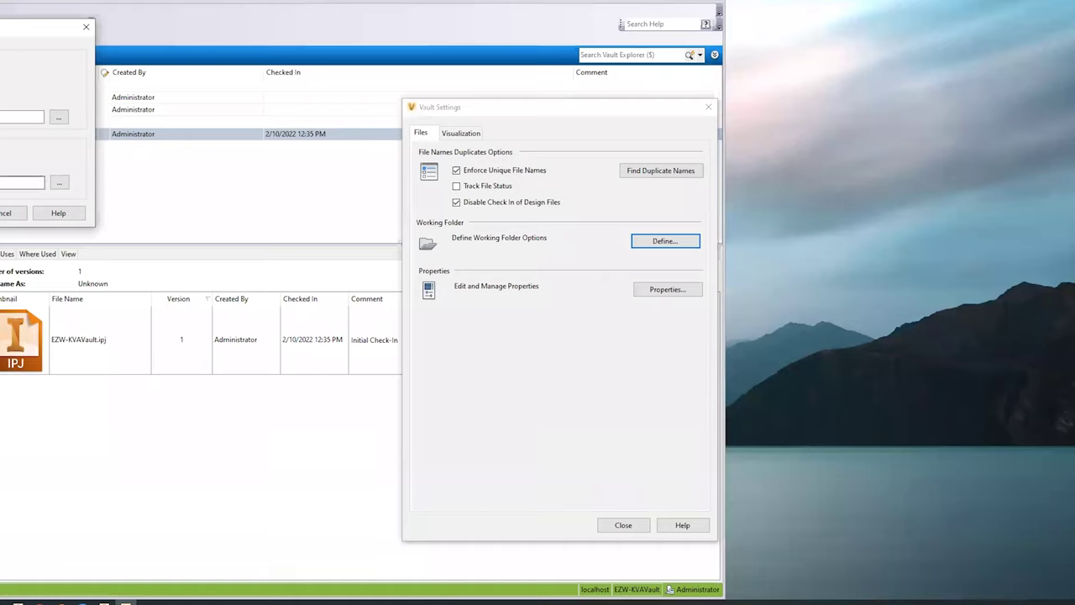
Step: Set EZW-KVAVault.ipj as the Inventor project file, accept the options, and close Vault Settings
left_click(61, 183)
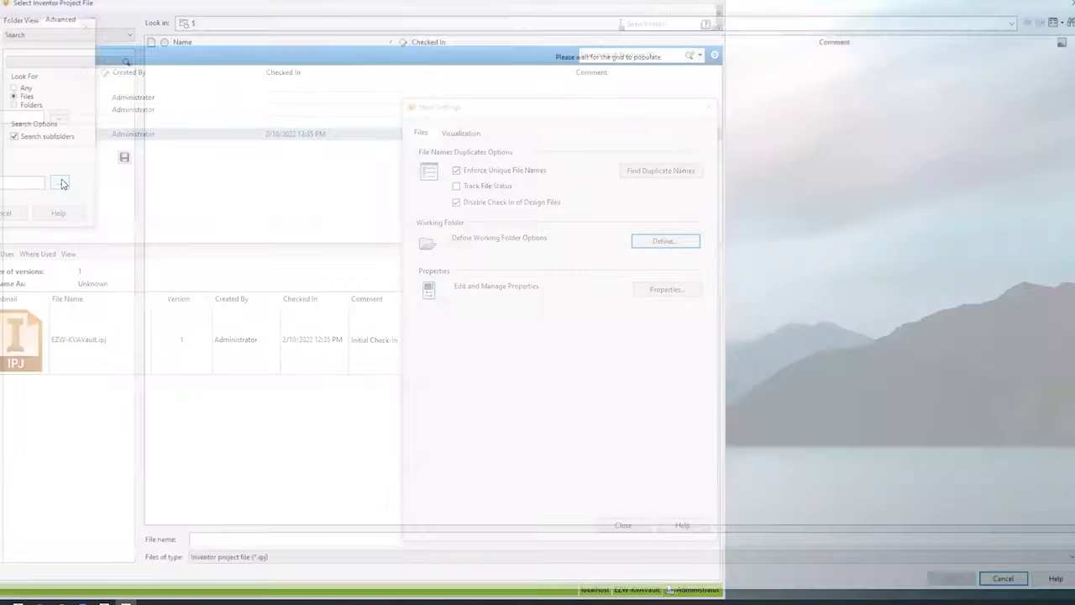
left_click(183, 124)
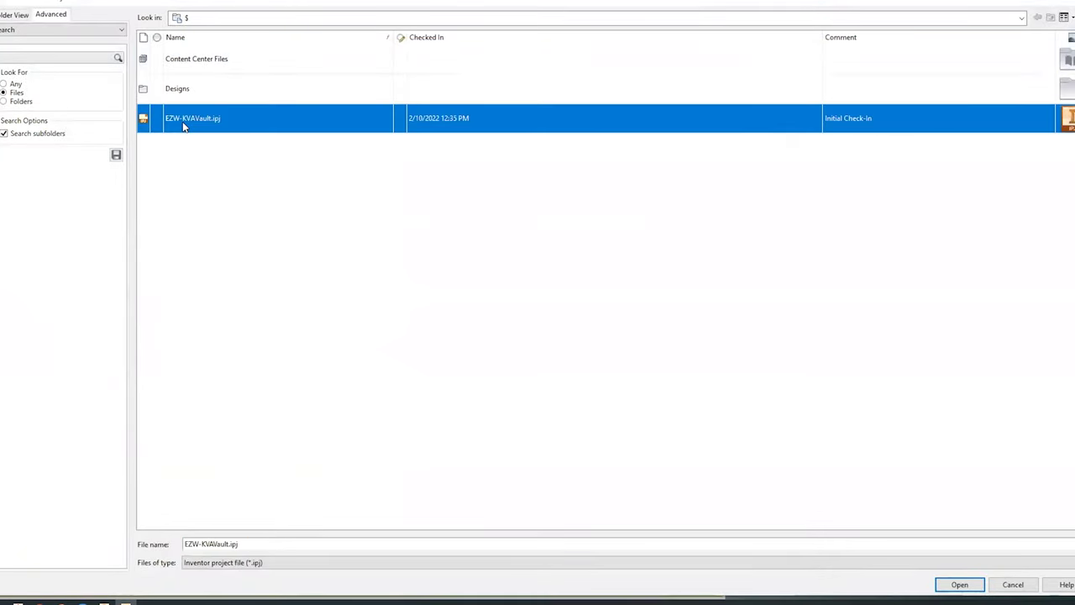
double_click(183, 125)
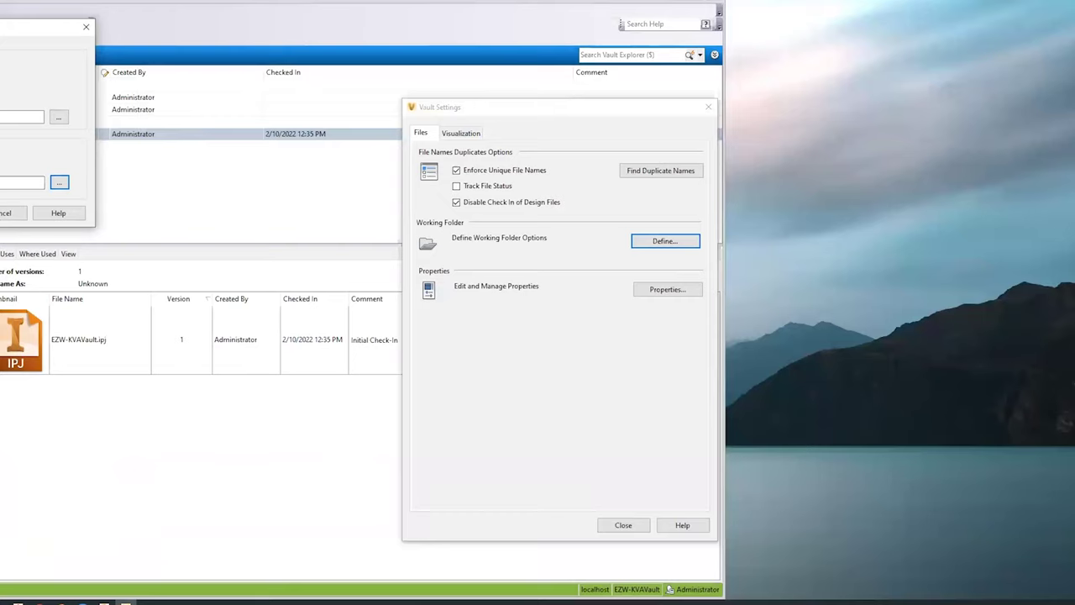
key("Return")
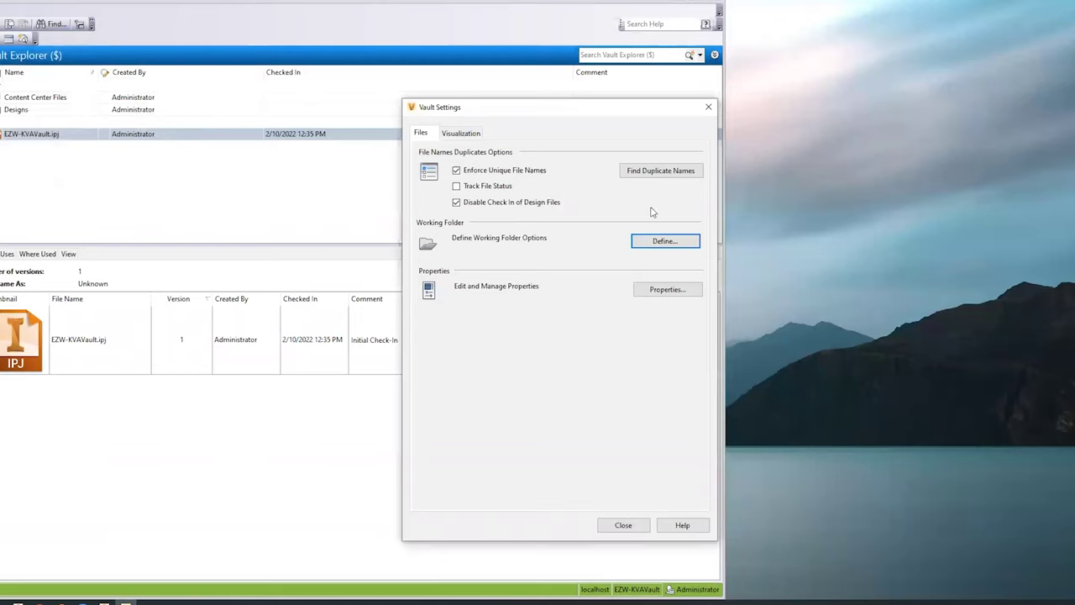
left_click(621, 526)
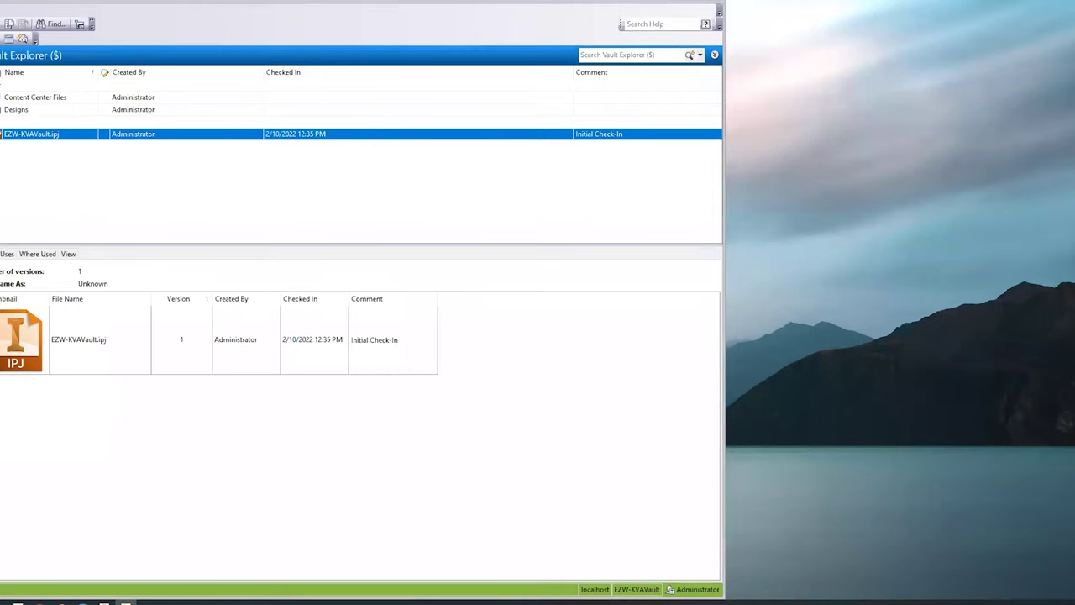
Step: Open Global Settings from Tools > Administration and move the dialog to the left
left_click(1, 9)
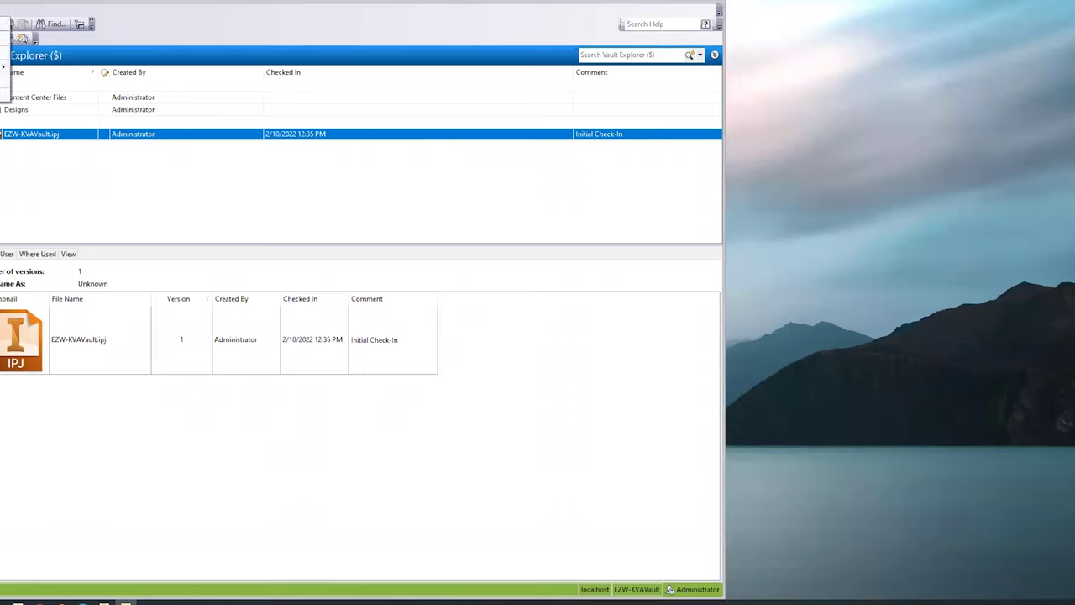
mouse_move(4, 67)
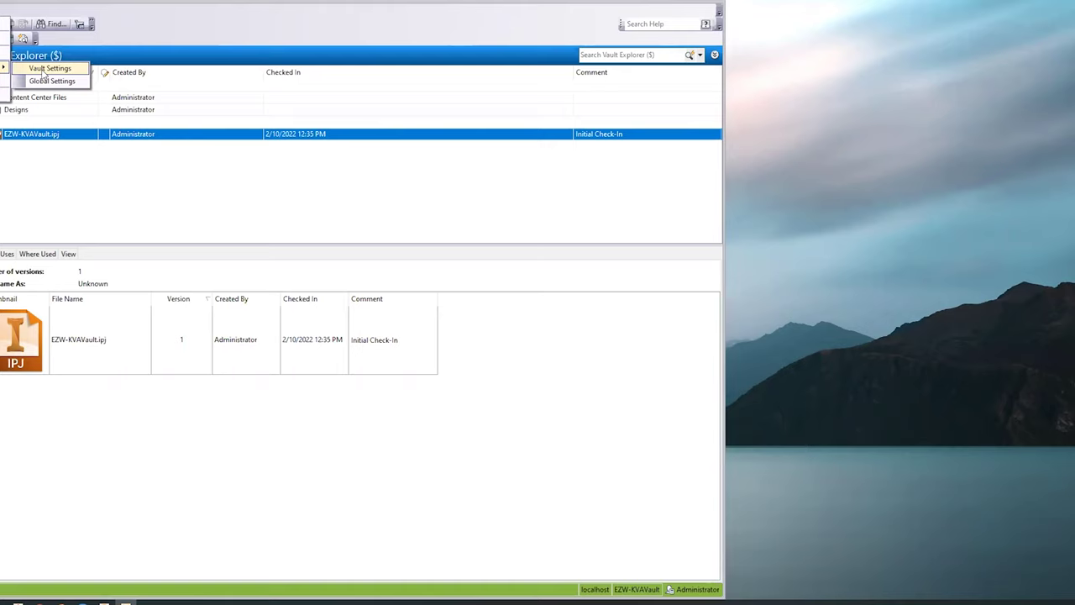
left_click(46, 70)
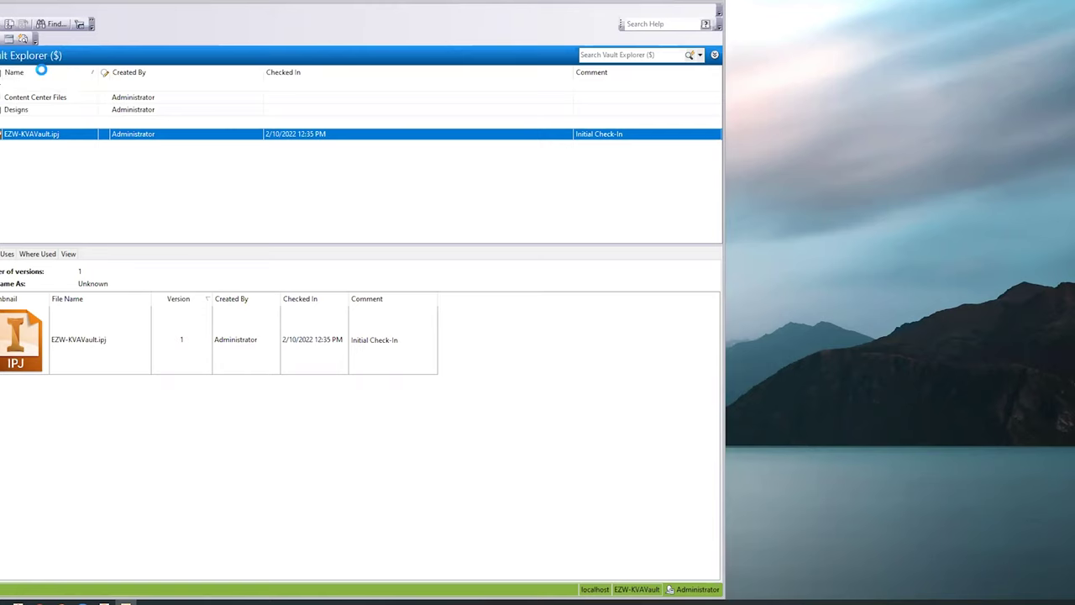
key("Escape")
key("alt+t")
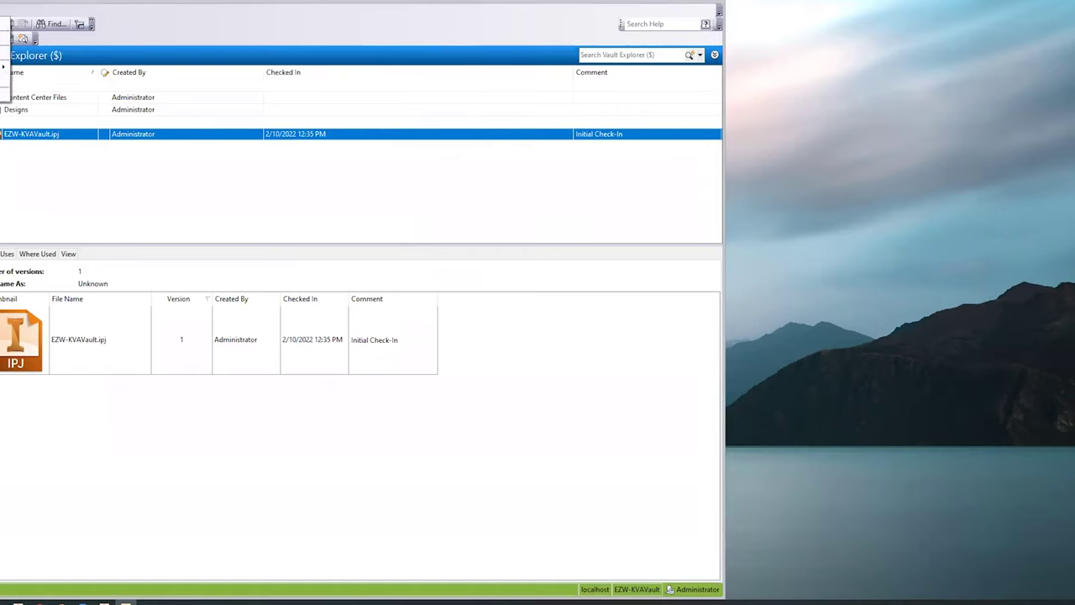
key("Right")
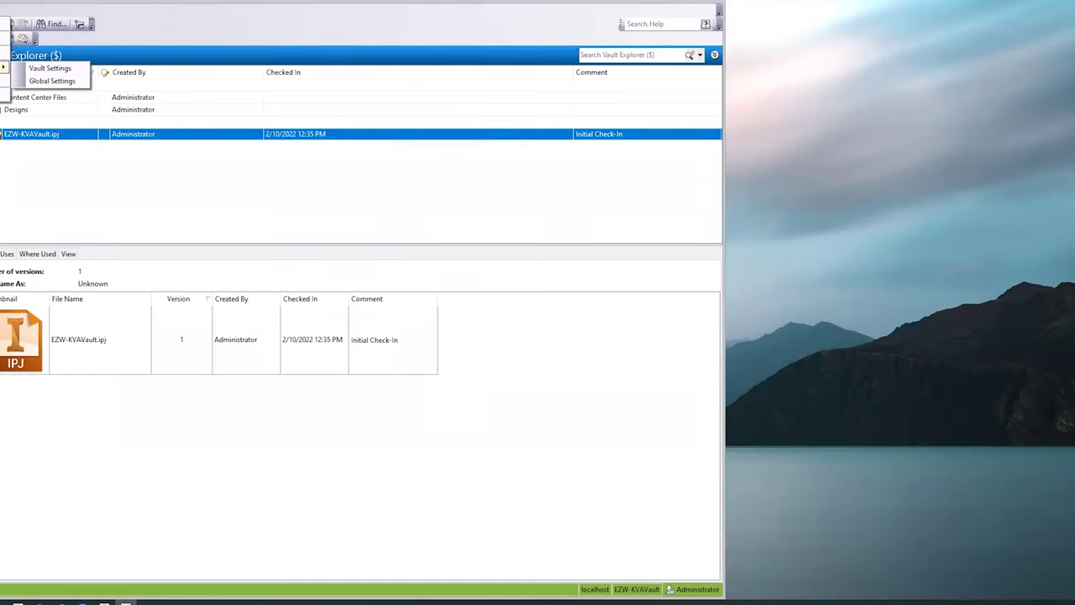
left_click(51, 80)
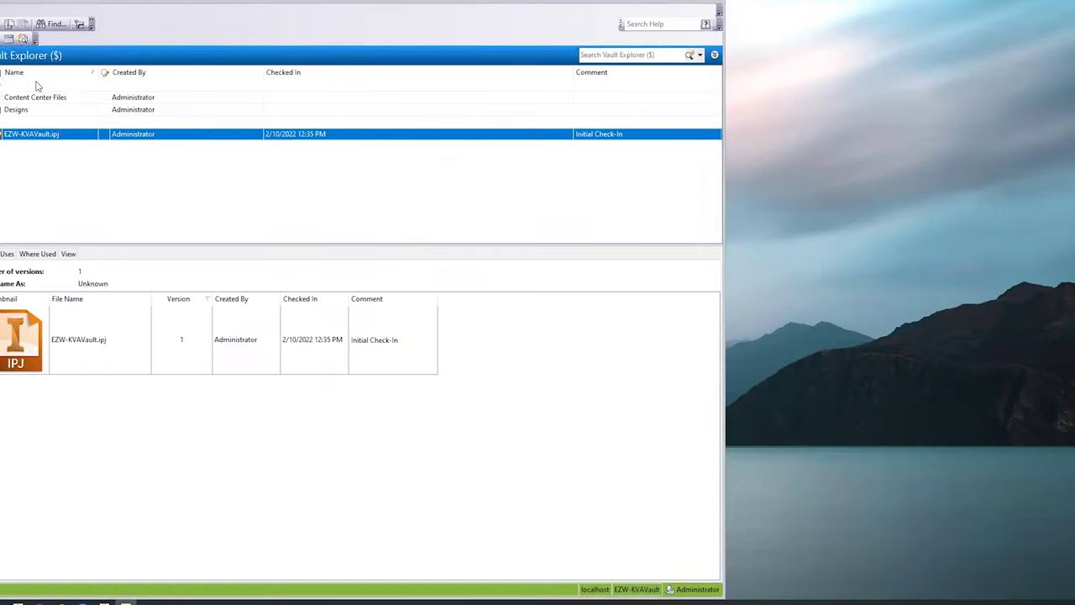
left_click_drag(530, 111, 351, 112)
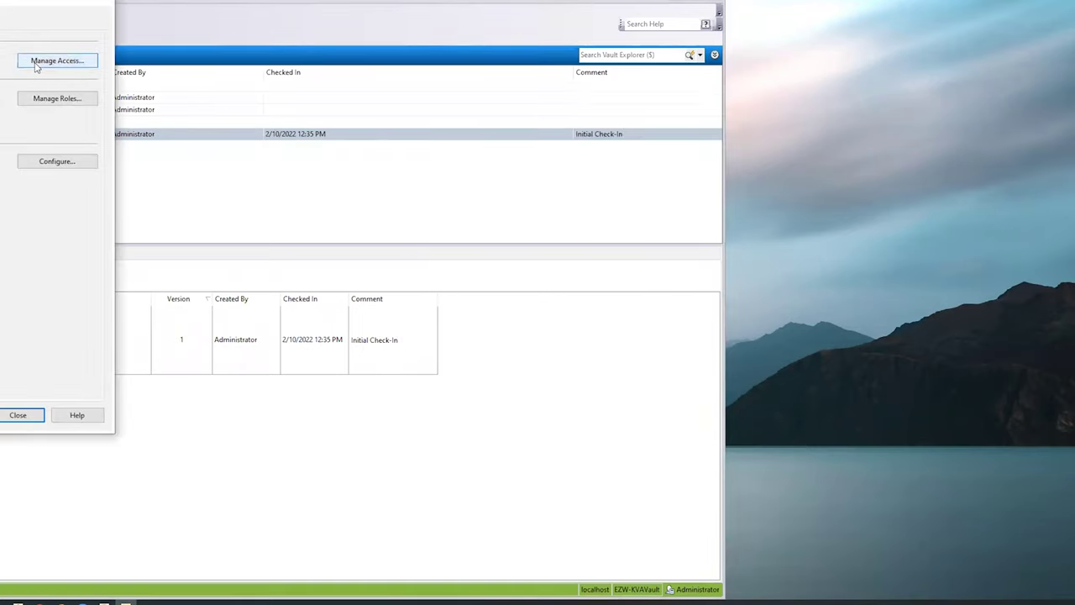
Step: Open Manage Access, review the existing user entry, and start a New user profile
left_click(70, 61)
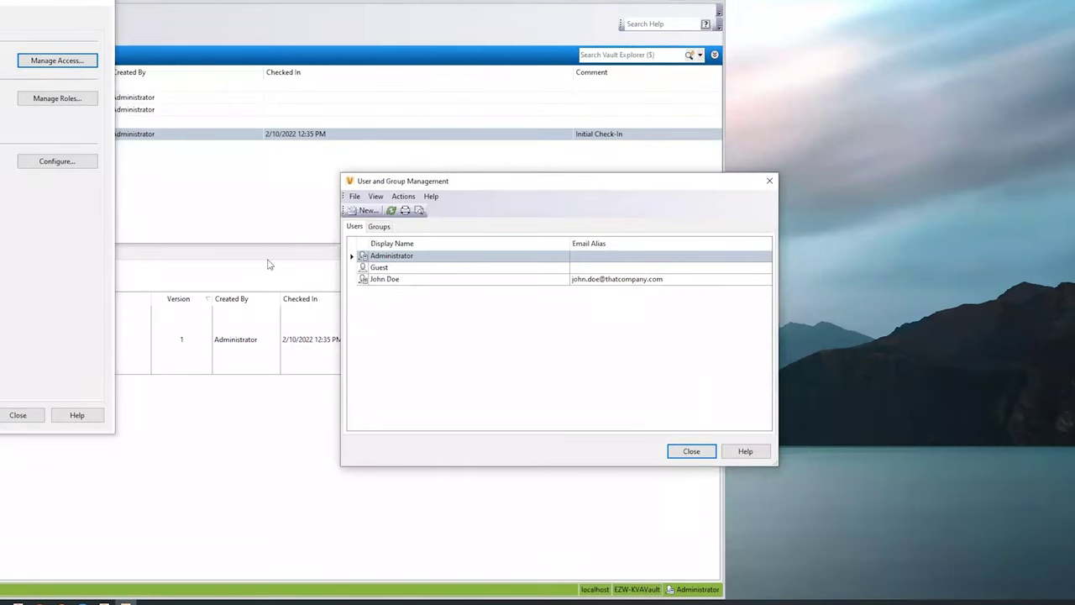
left_click(431, 283)
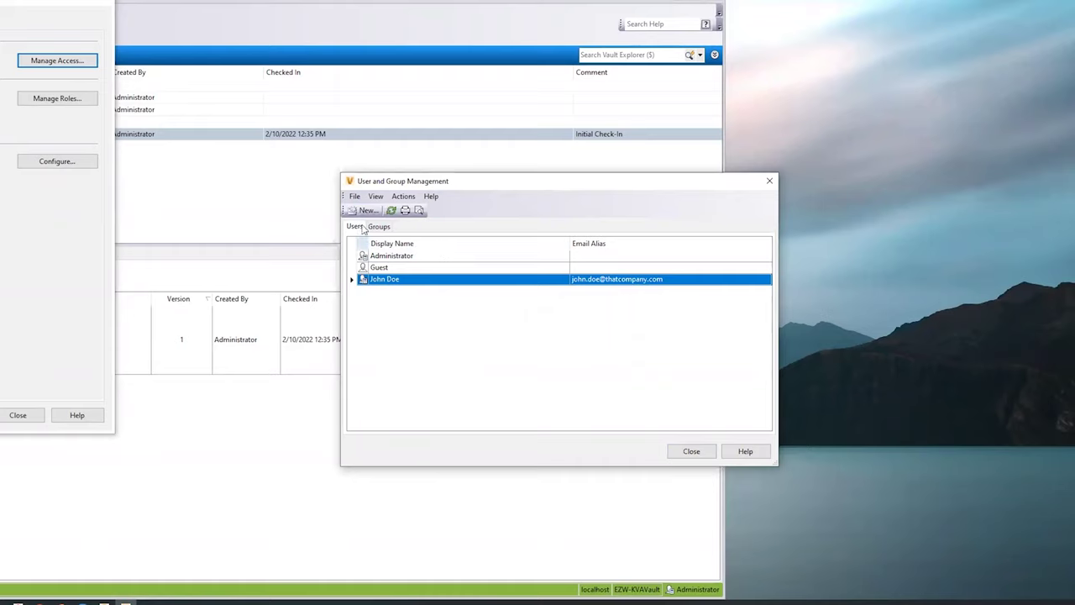
left_click(364, 214)
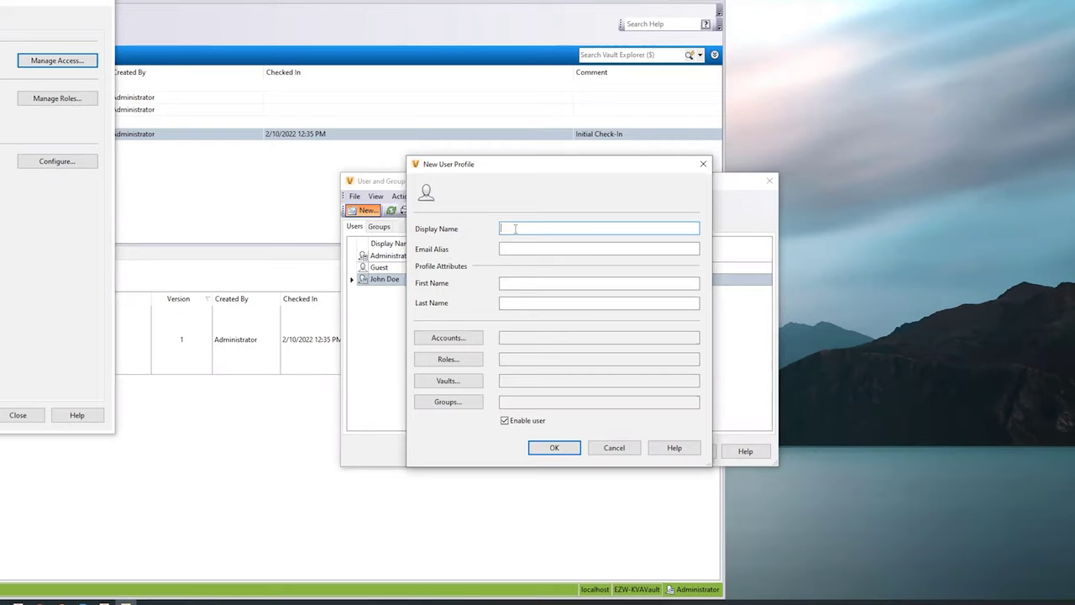
Step: Enter the new user's display name, e-mail alias, first name and last name
type("Jane Doe")
left_click(598, 249)
type("n")
key("BackSpace")
type("jane.dow")
key("BackSpace")
type("e@that")
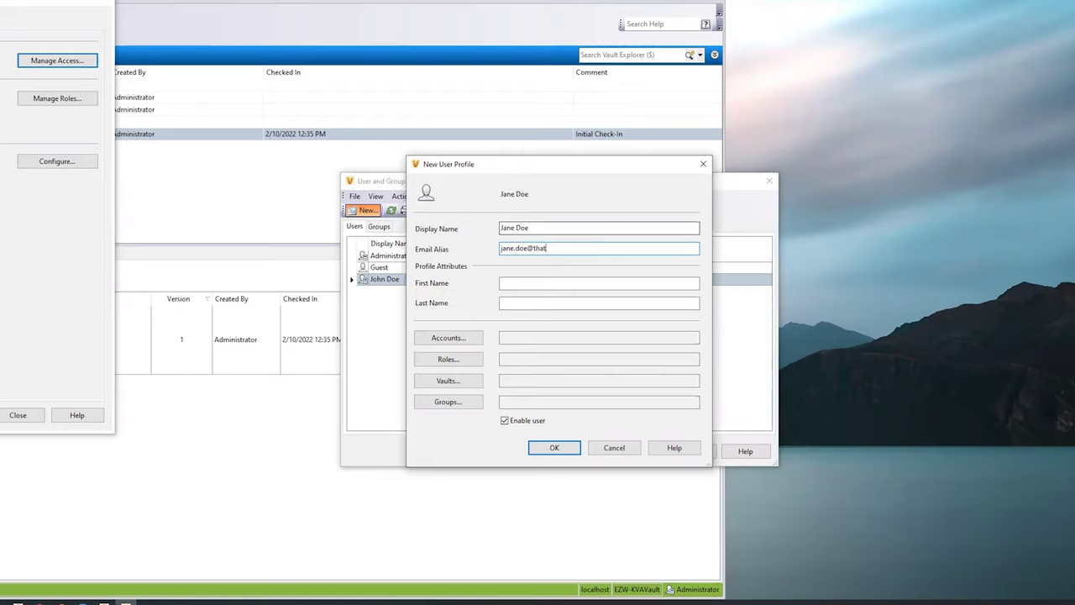
type("company.company.")
left_click(599, 283)
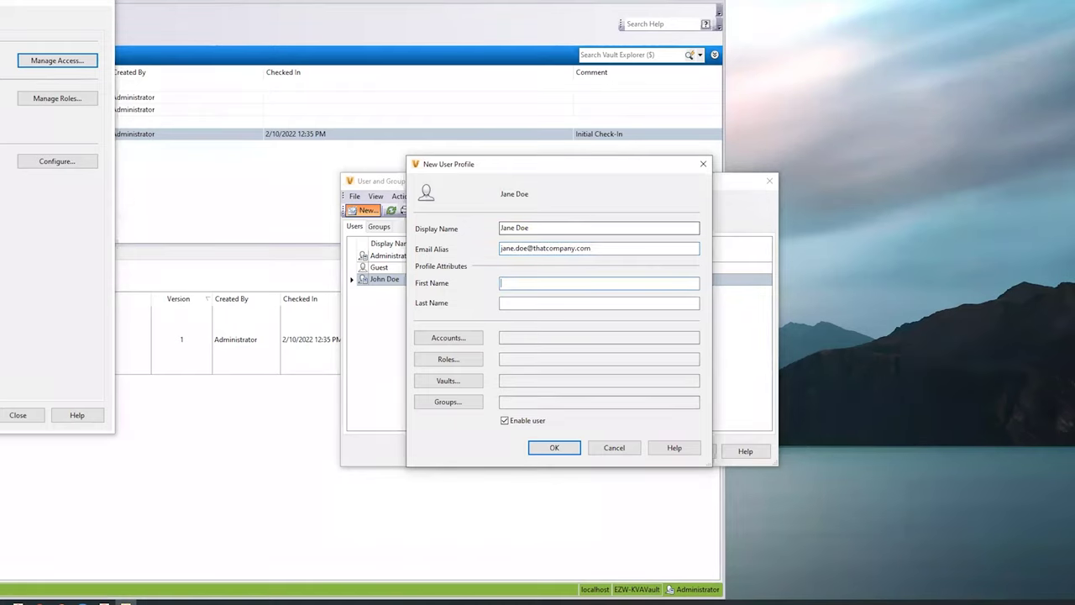
type("Jane")
left_click(521, 302)
type("Doe")
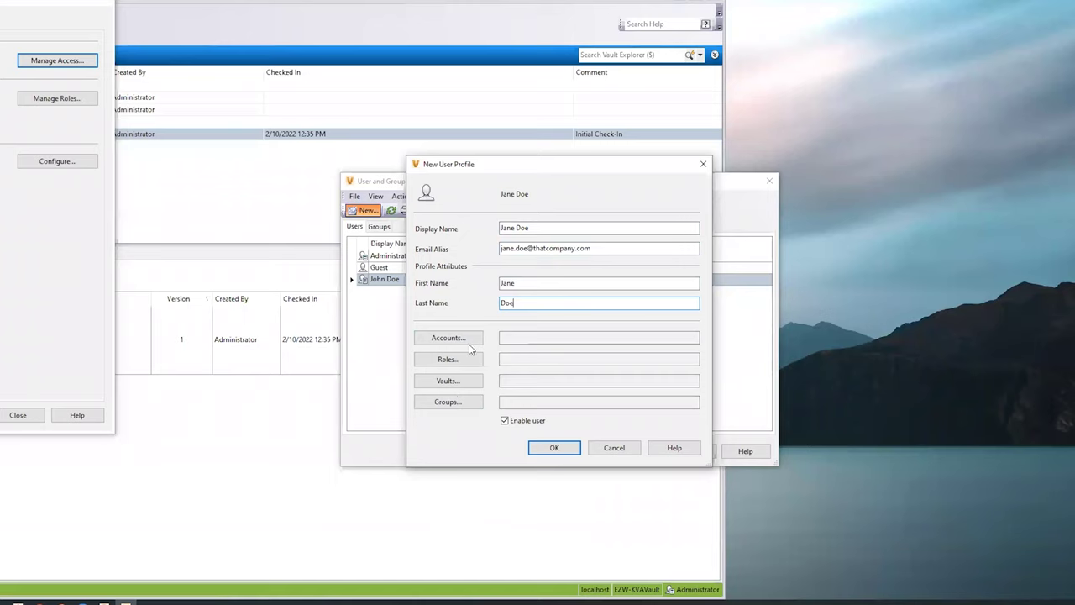
Step: Give the user a Vault Account with a confirmed password, then bring up Roles
left_click(472, 339)
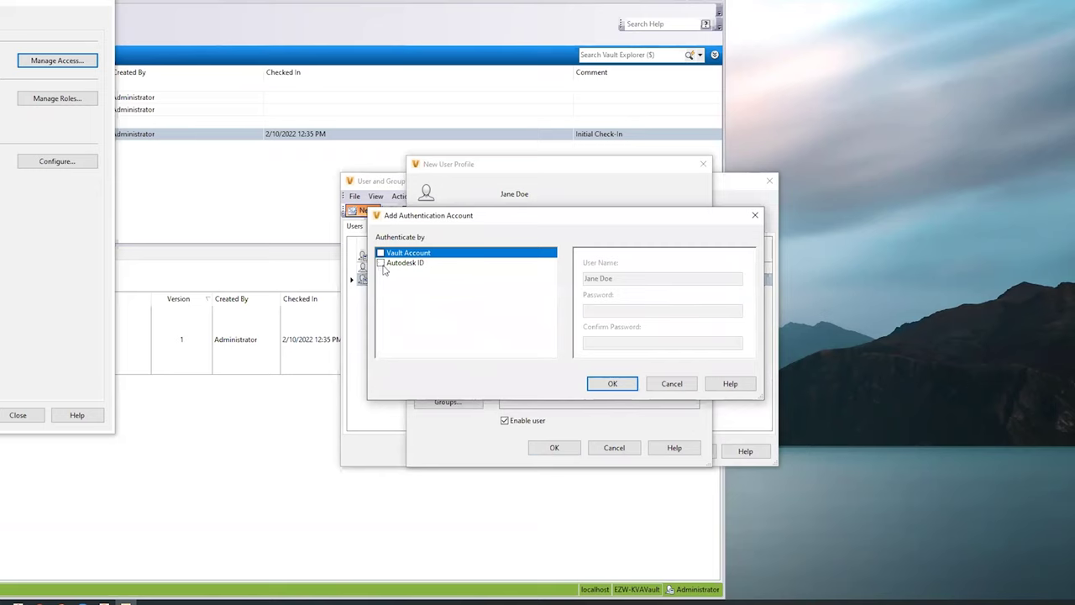
left_click(381, 253)
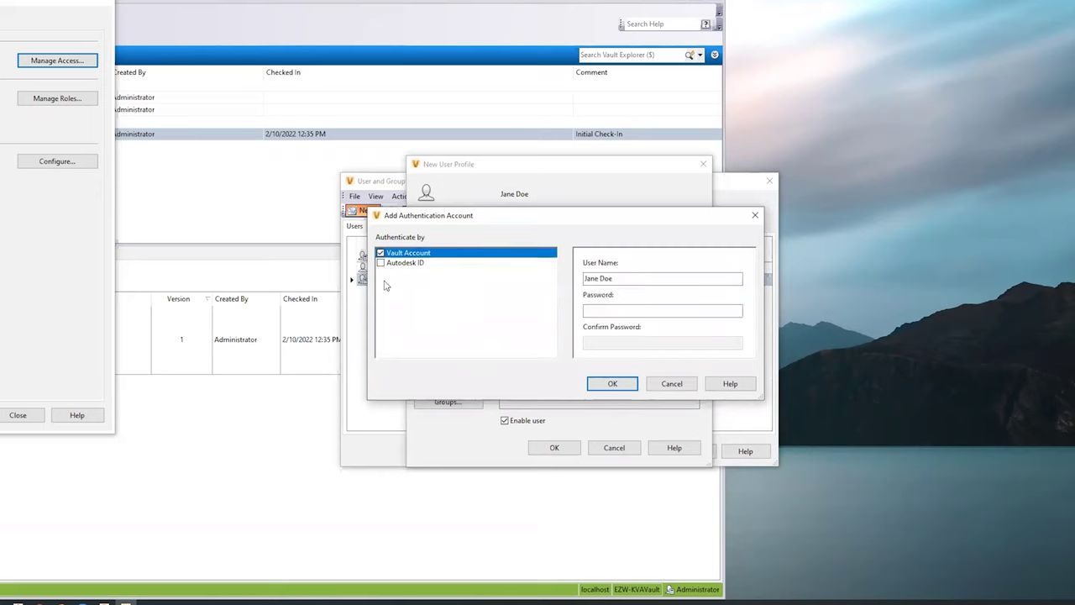
left_click(631, 310)
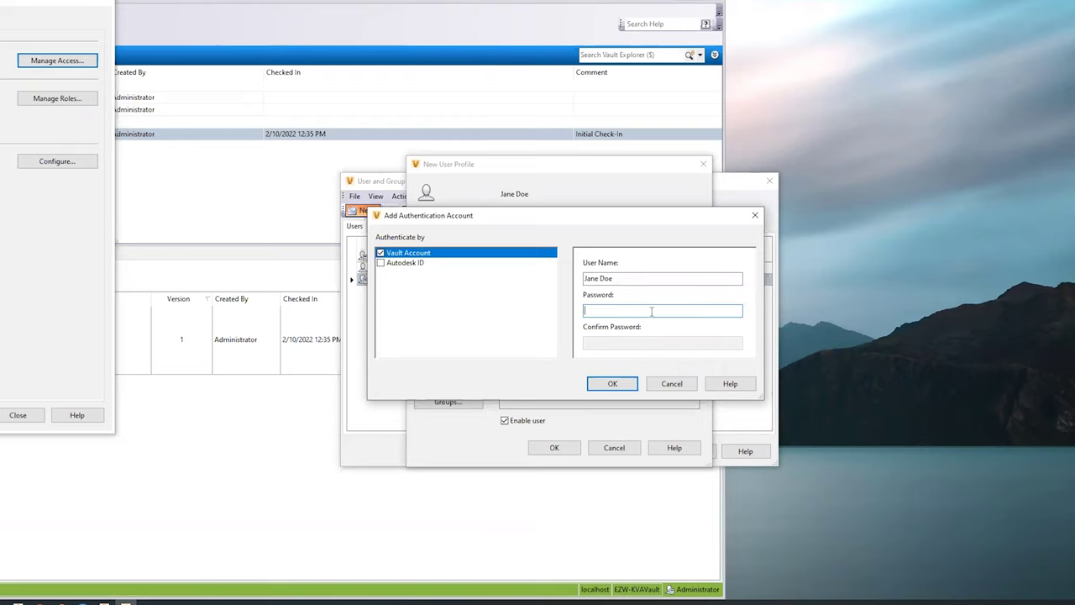
type("******")
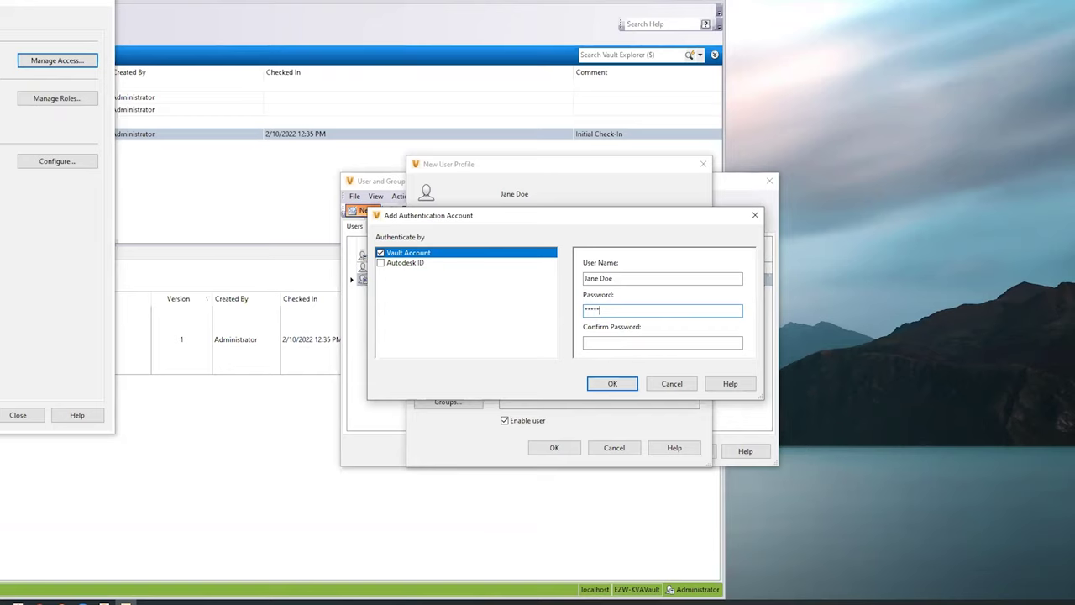
left_click(655, 341)
type("******")
left_click(613, 384)
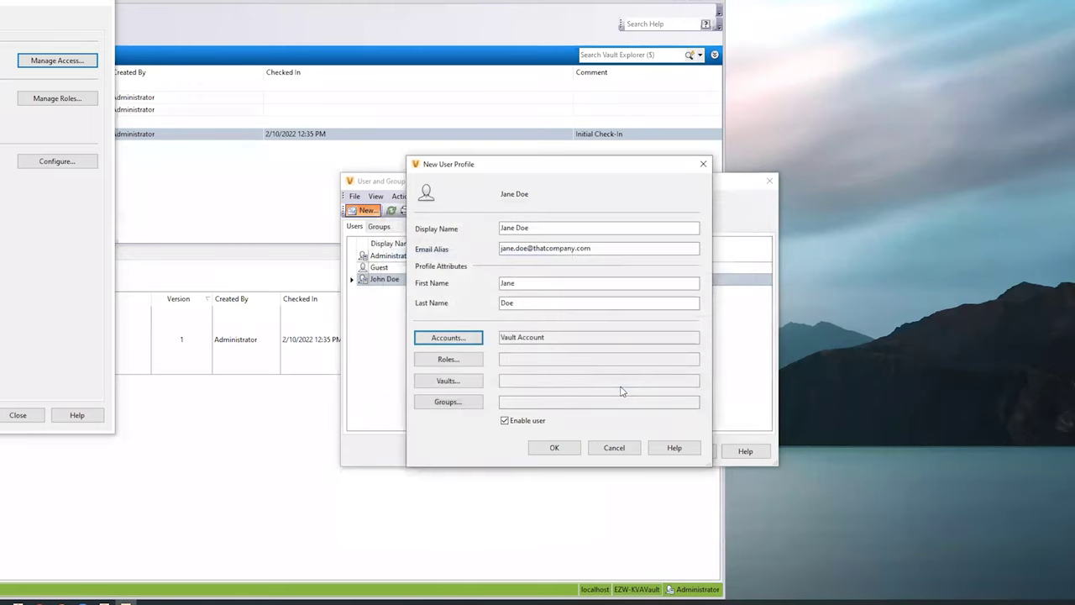
left_click(475, 361)
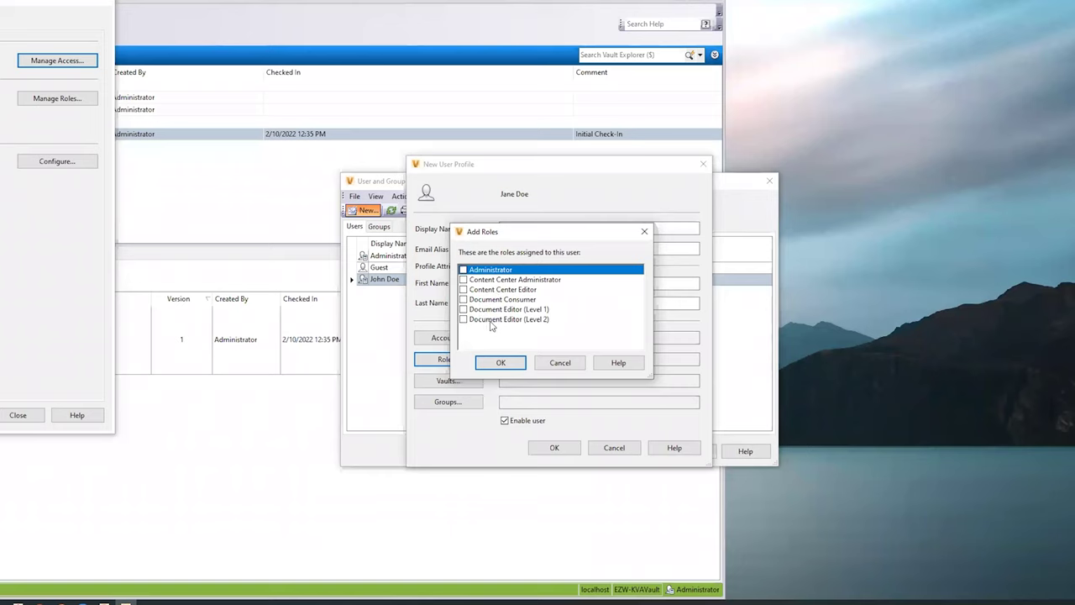
Step: Assign the Administrator role to the new user and create the user profile
left_click(463, 269)
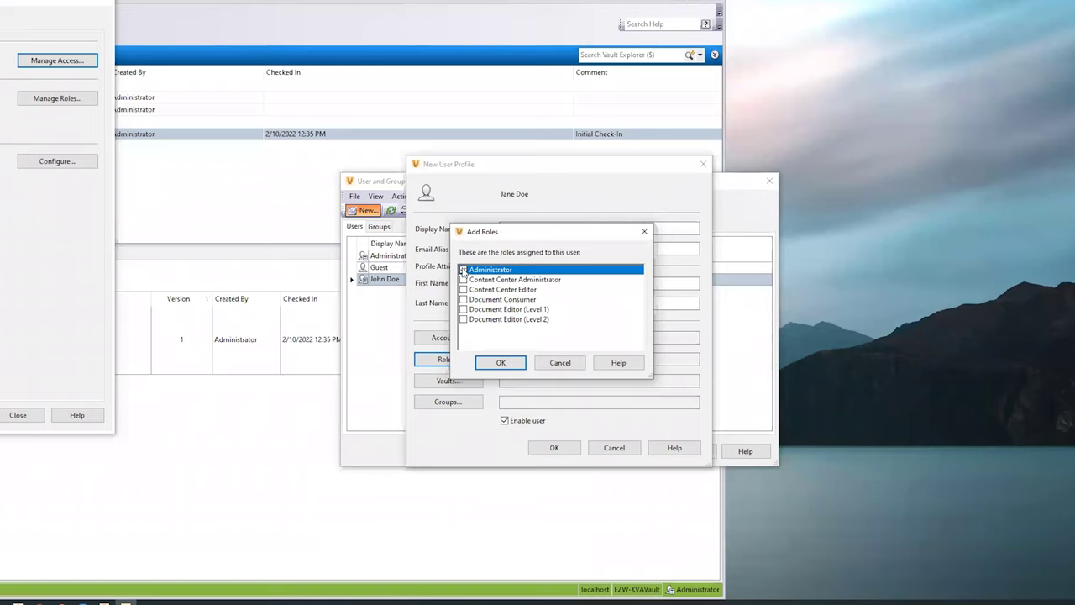
left_click(513, 363)
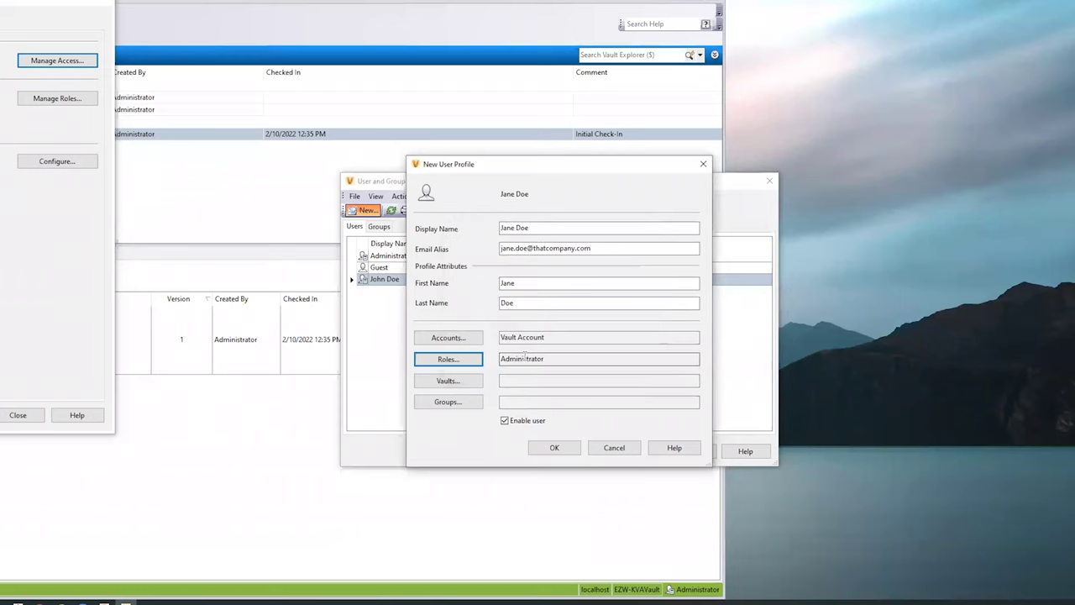
left_click(554, 447)
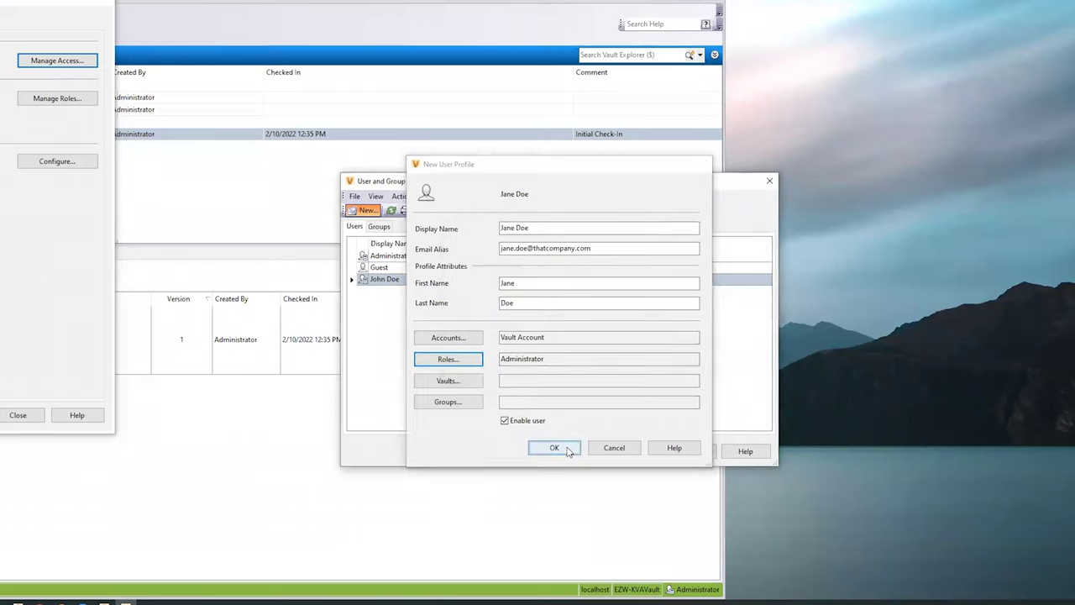
Step: Close the User and Group Management and Global Settings windows
left_click(412, 291)
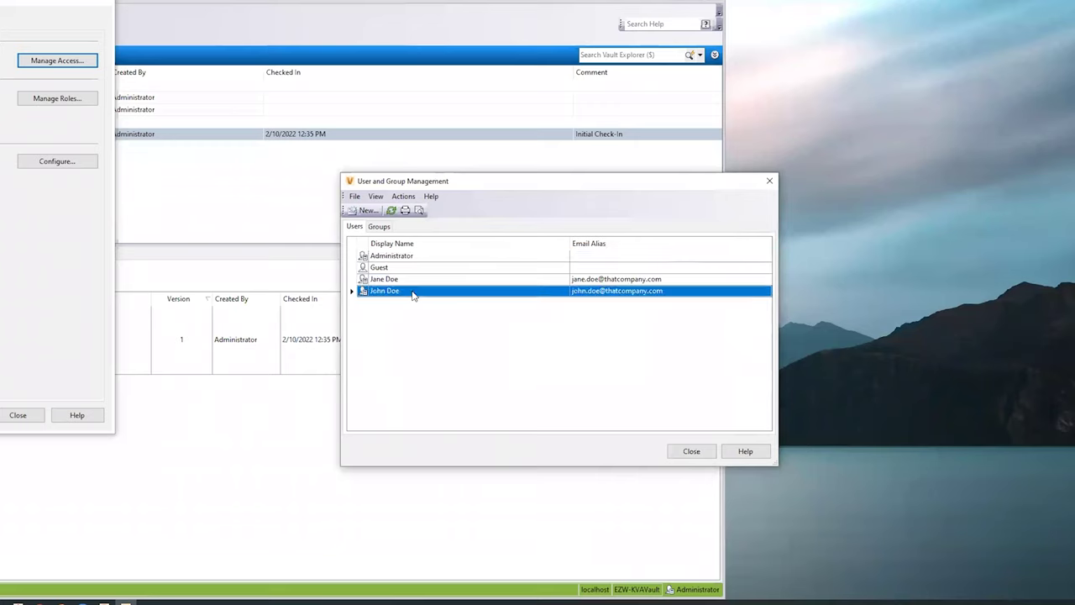
left_click(708, 454)
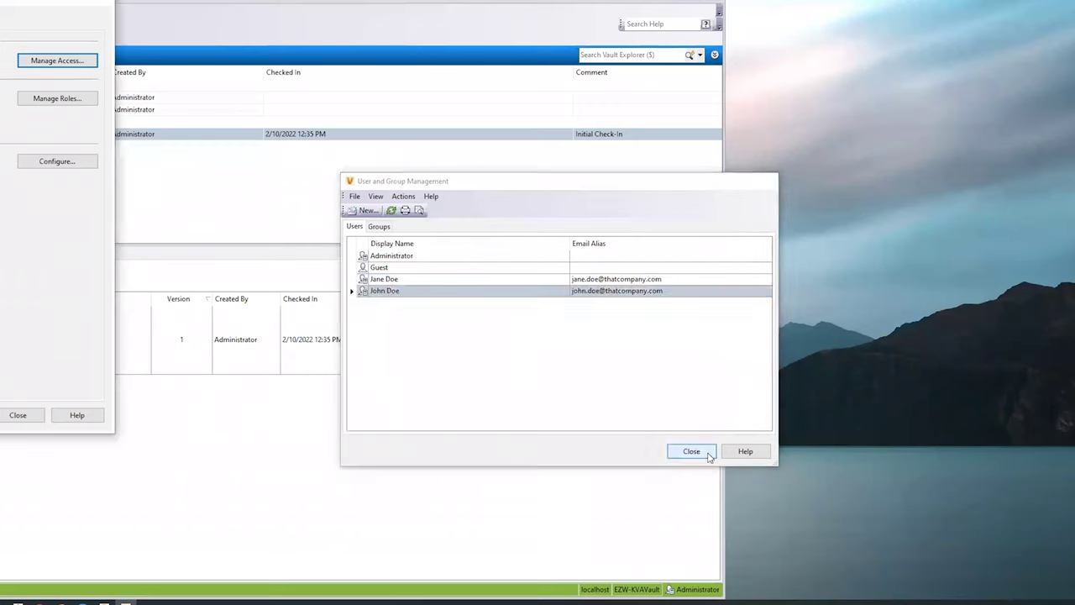
left_click(5, 417)
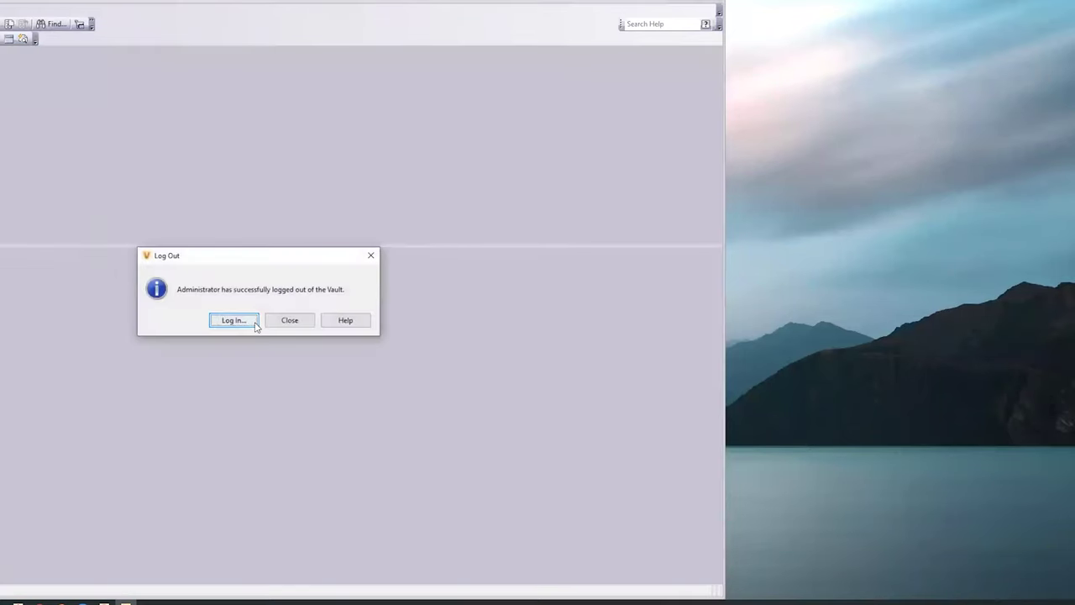
Step: Log out and try signing in as the new user; dismiss the EZW-KVAVault permission error and cancel
left_click(243, 321)
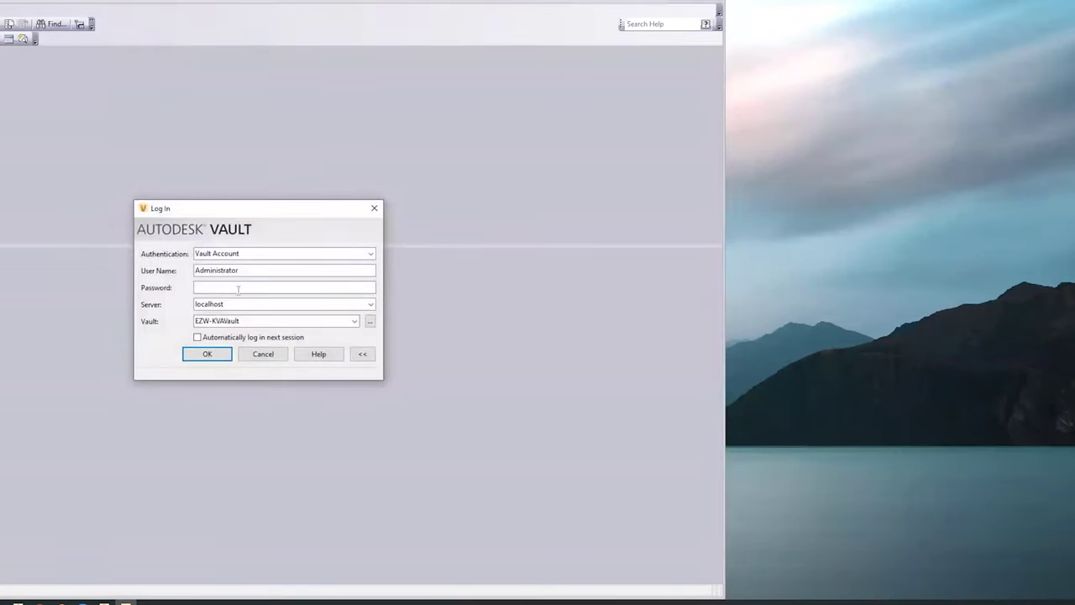
type("Jane Doe")
key("Tab")
type("******")
key("Return")
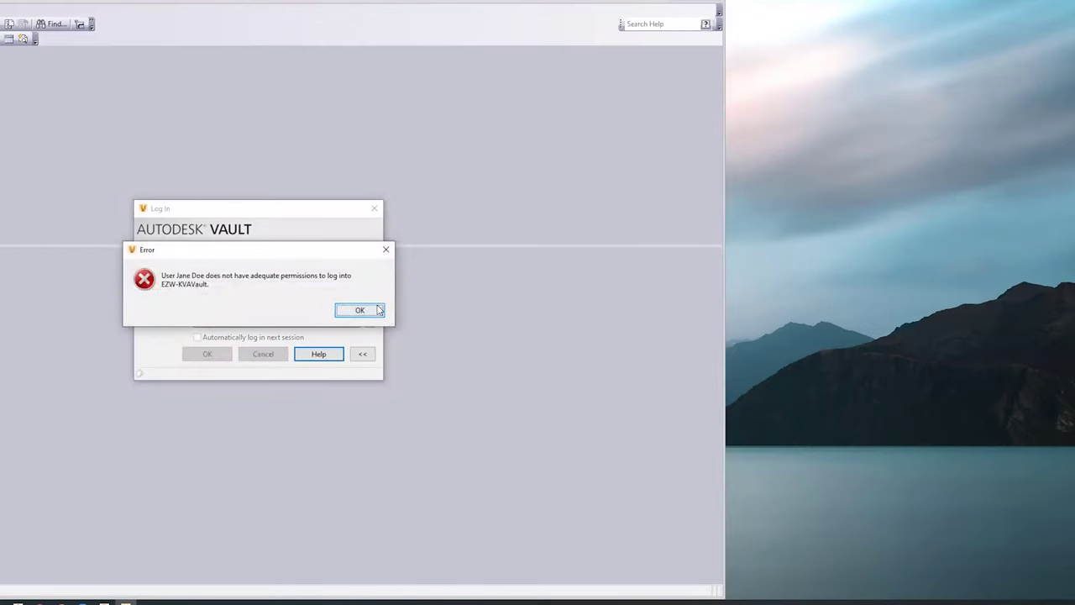
left_click(360, 310)
left_click(263, 354)
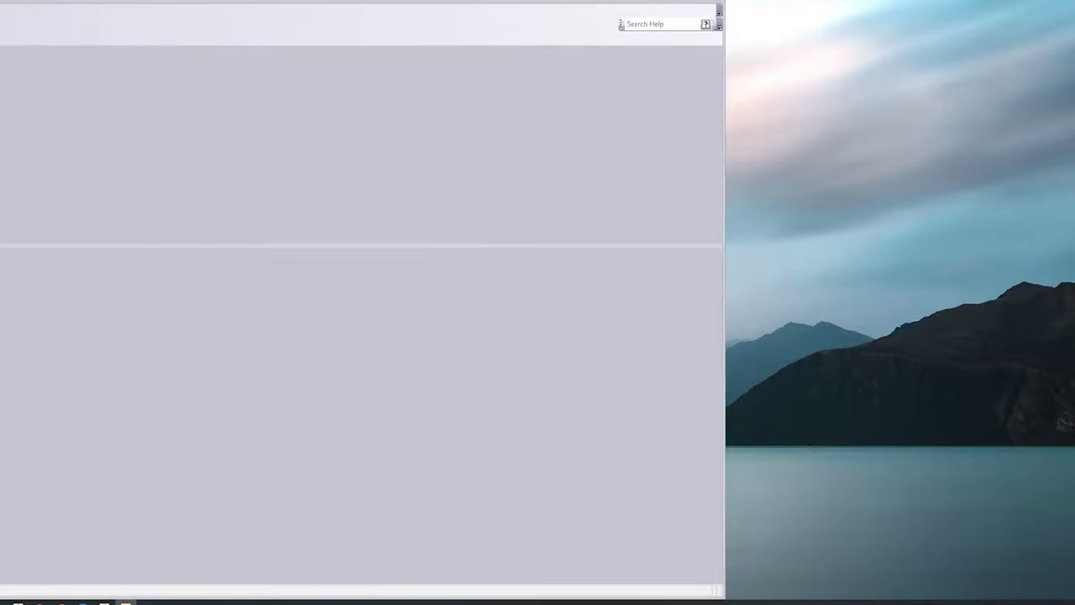
Step: Log back in as administrator and open User and Group Management from Global Settings
left_click(209, 353)
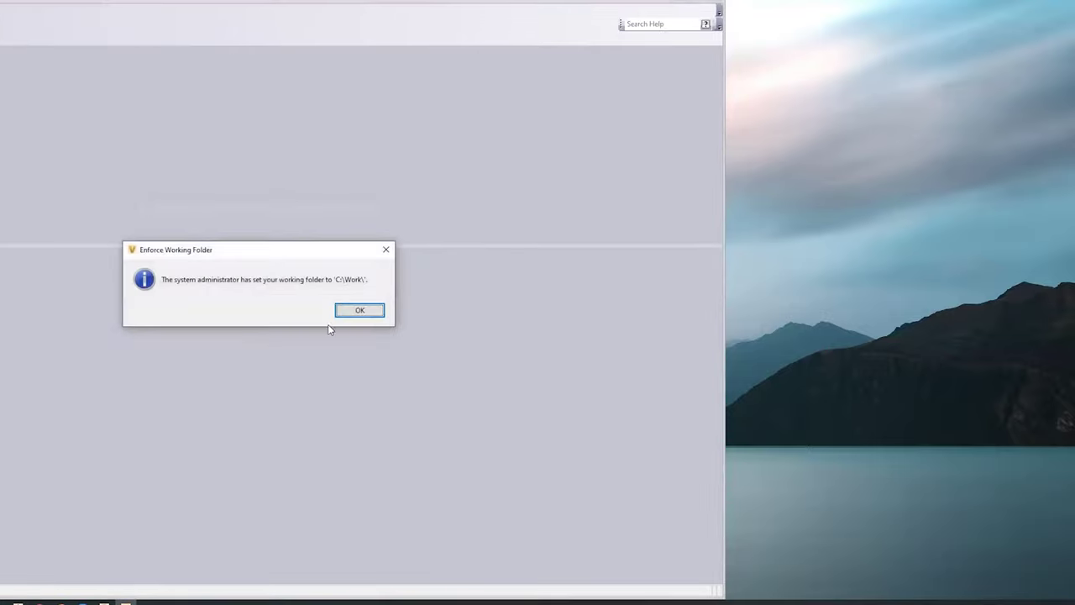
left_click(367, 311)
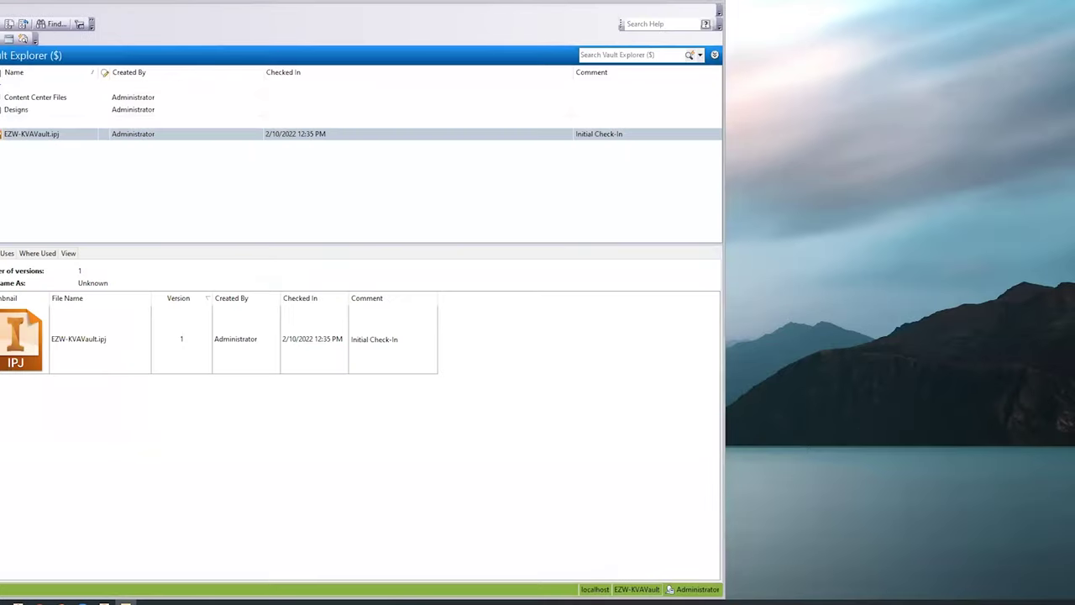
left_click(2, 8)
mouse_move(4, 67)
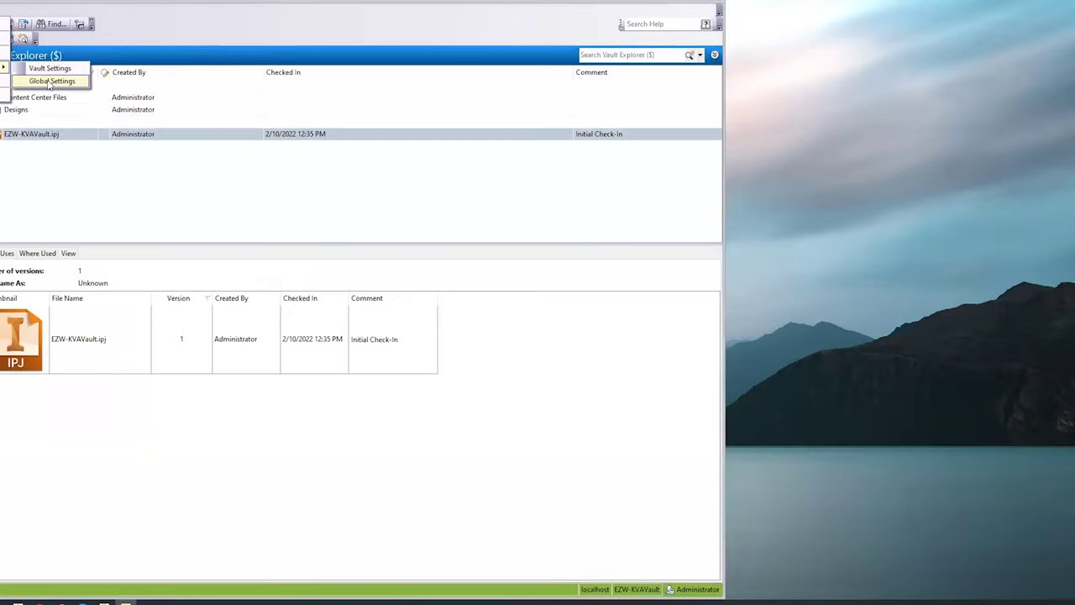
left_click(49, 82)
left_click(54, 61)
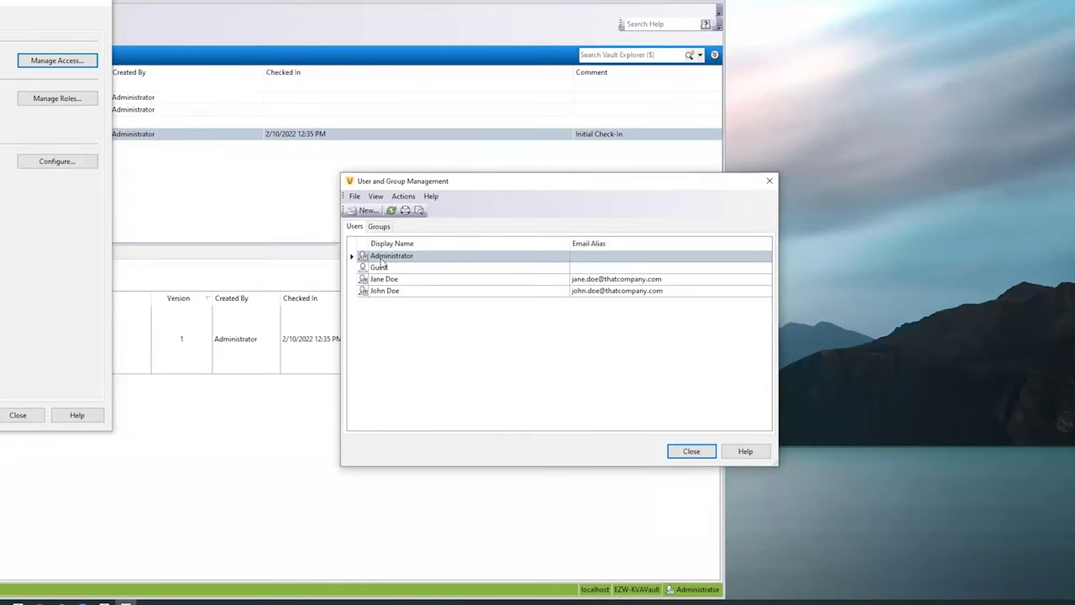
Step: Edit the new user's profile to grant access to both EZW-KVAVault and EZW-Vault
left_click(388, 284)
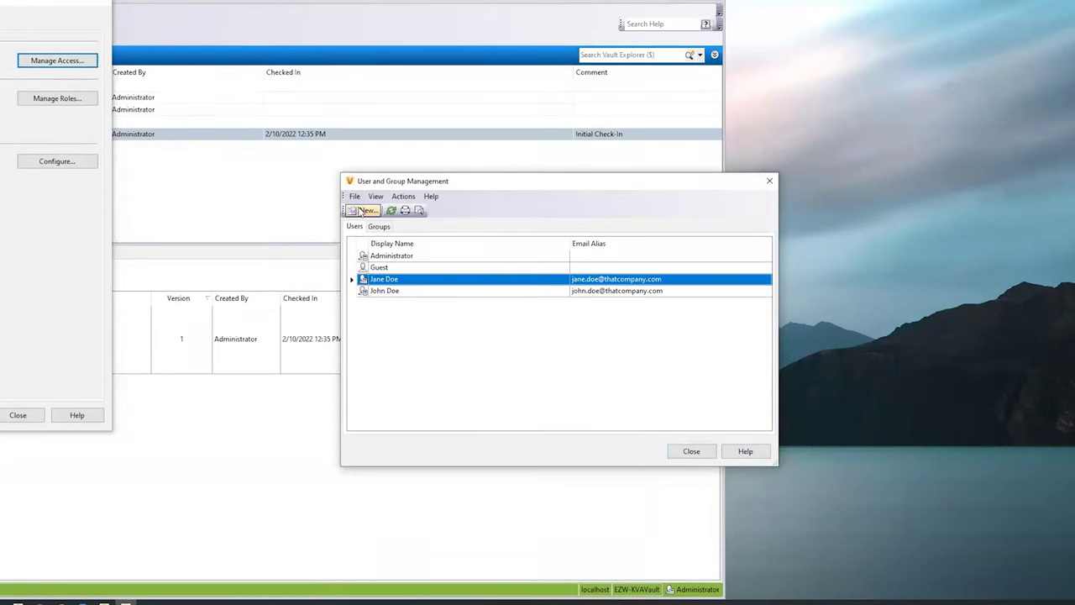
right_click(380, 278)
left_click(405, 283)
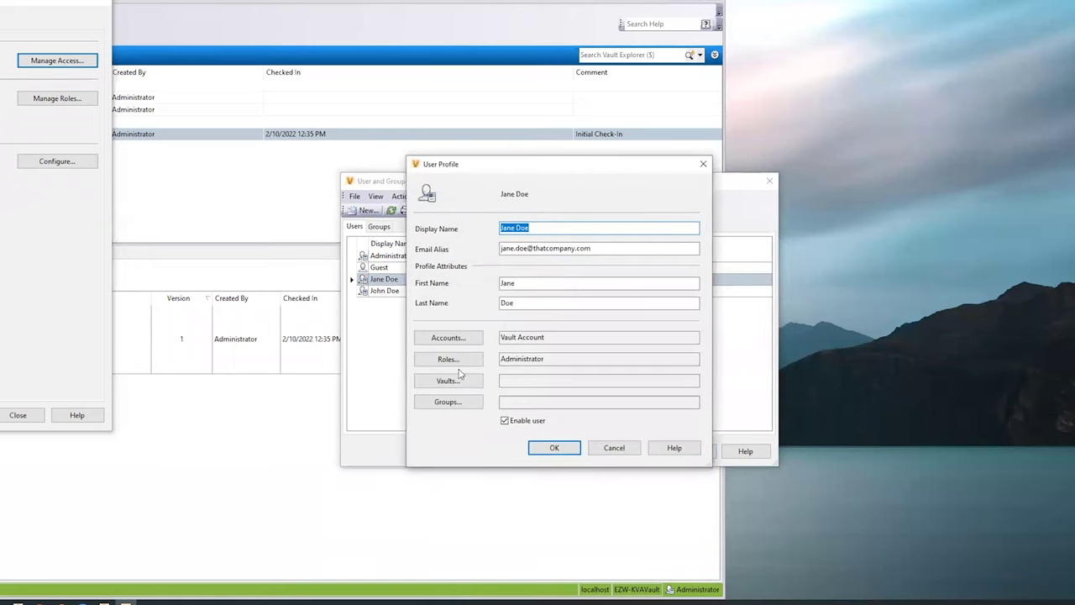
left_click(479, 383)
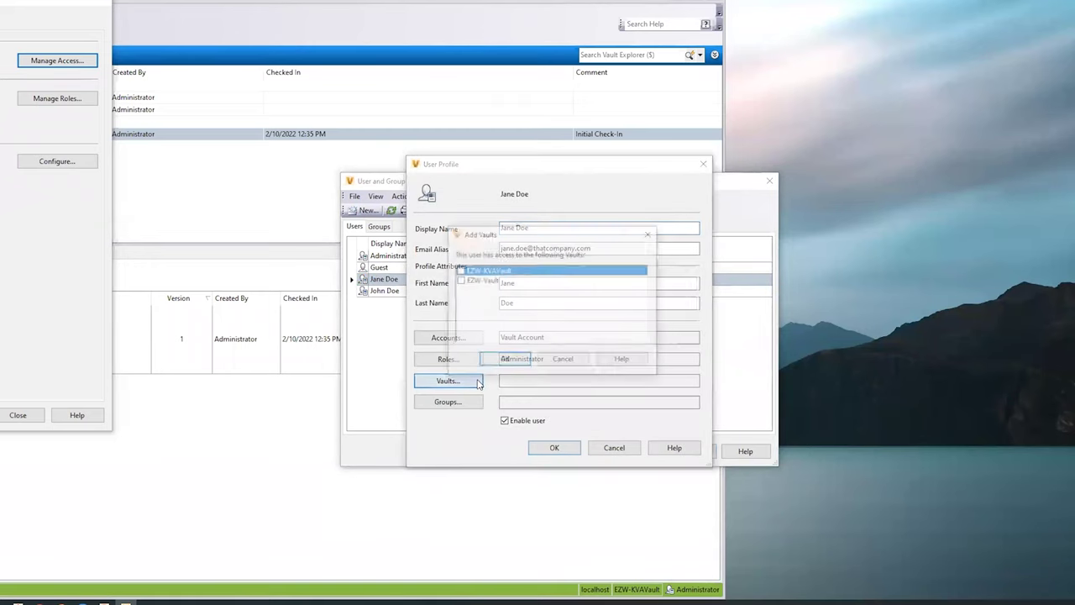
left_click(459, 280)
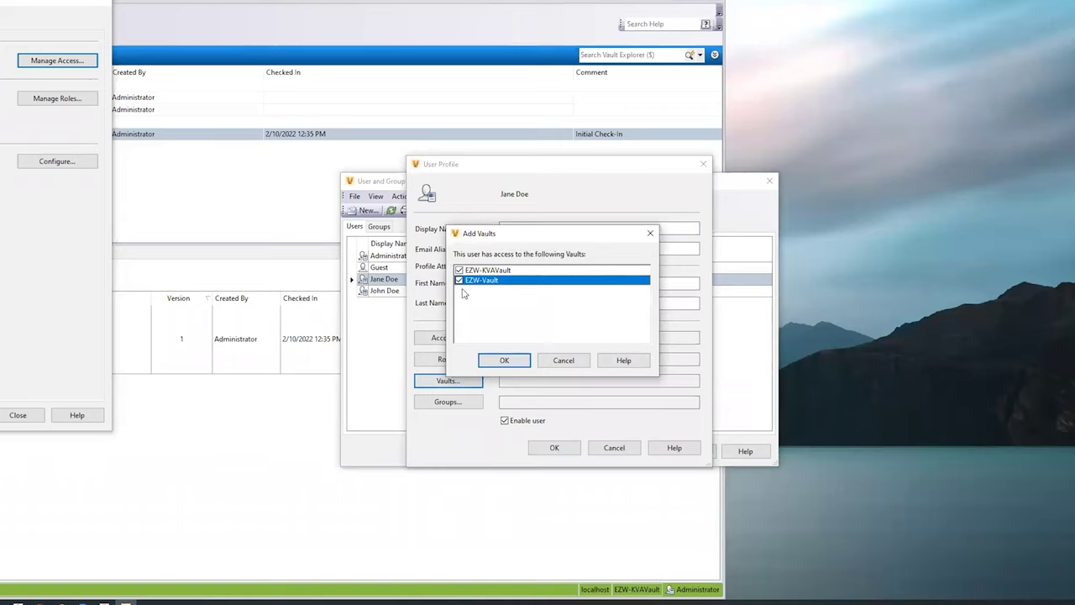
left_click(505, 361)
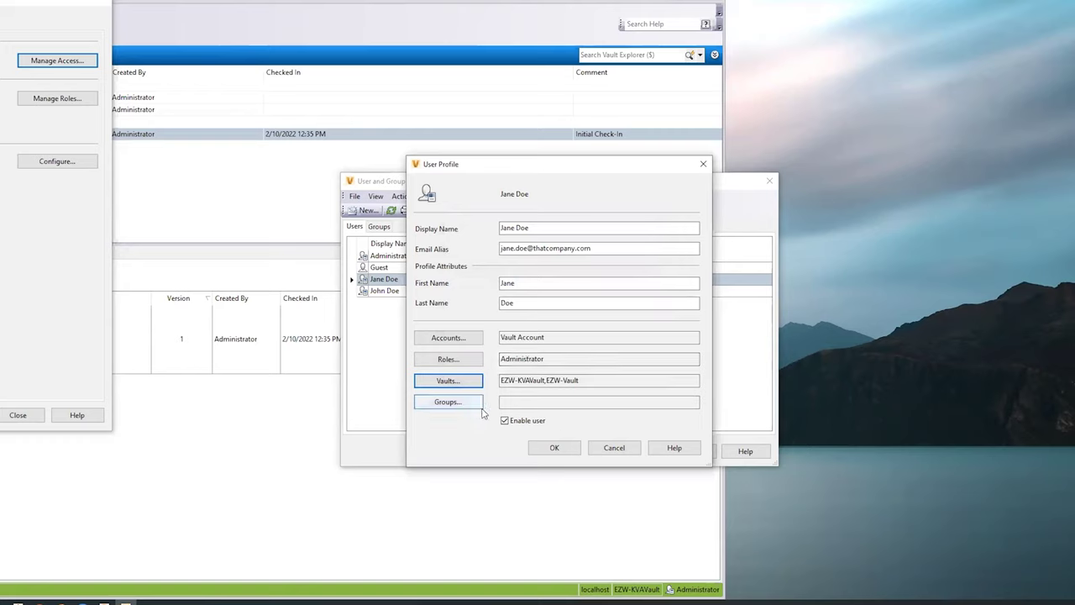
Step: Save the user profile with no group changes and close the management windows
left_click(456, 406)
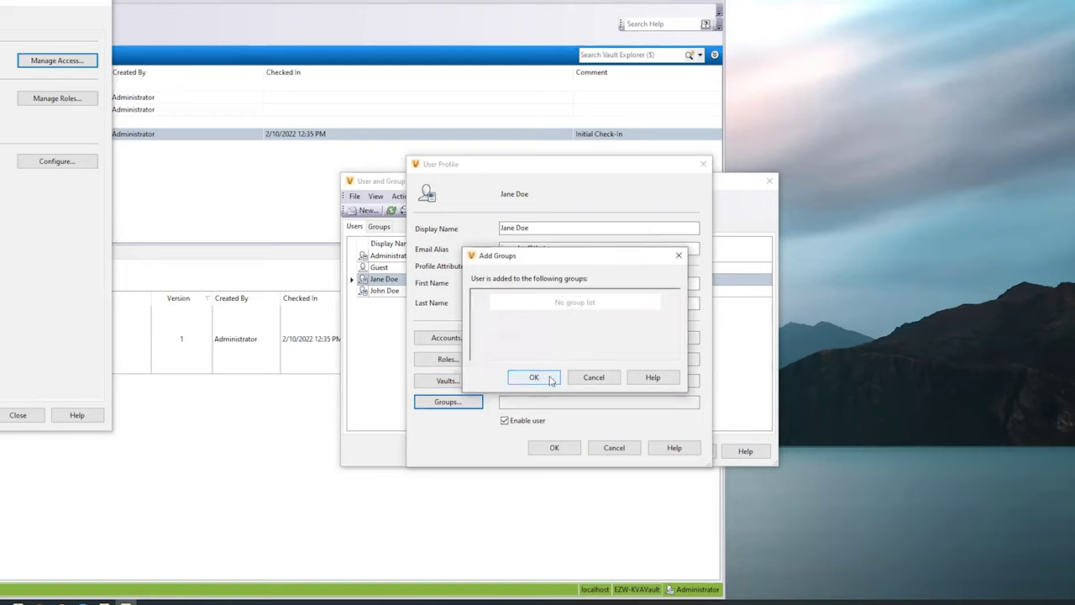
left_click(594, 378)
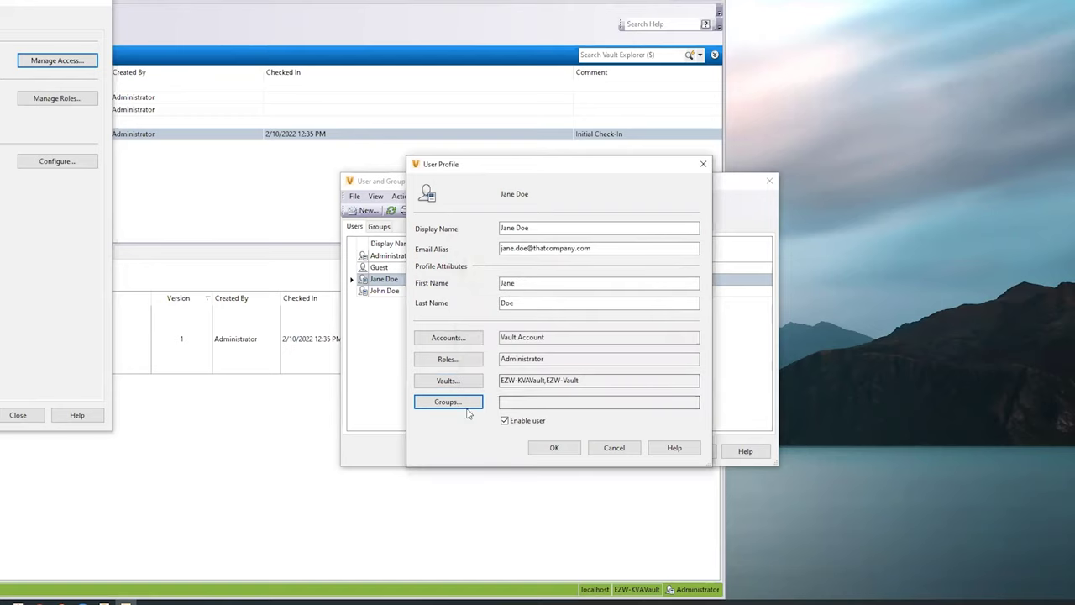
left_click(554, 448)
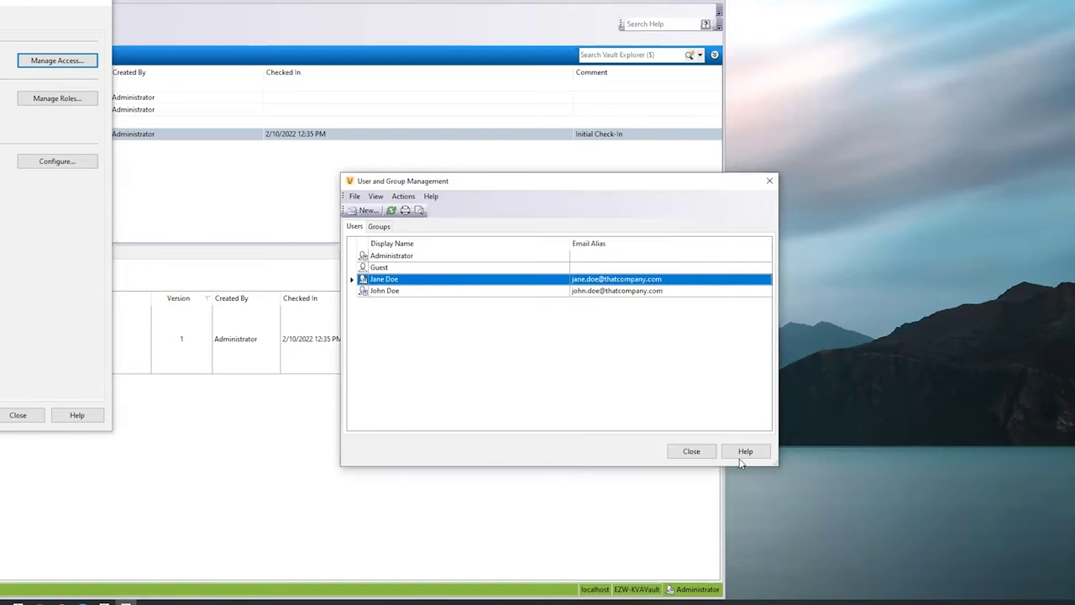
left_click(691, 451)
left_click(18, 415)
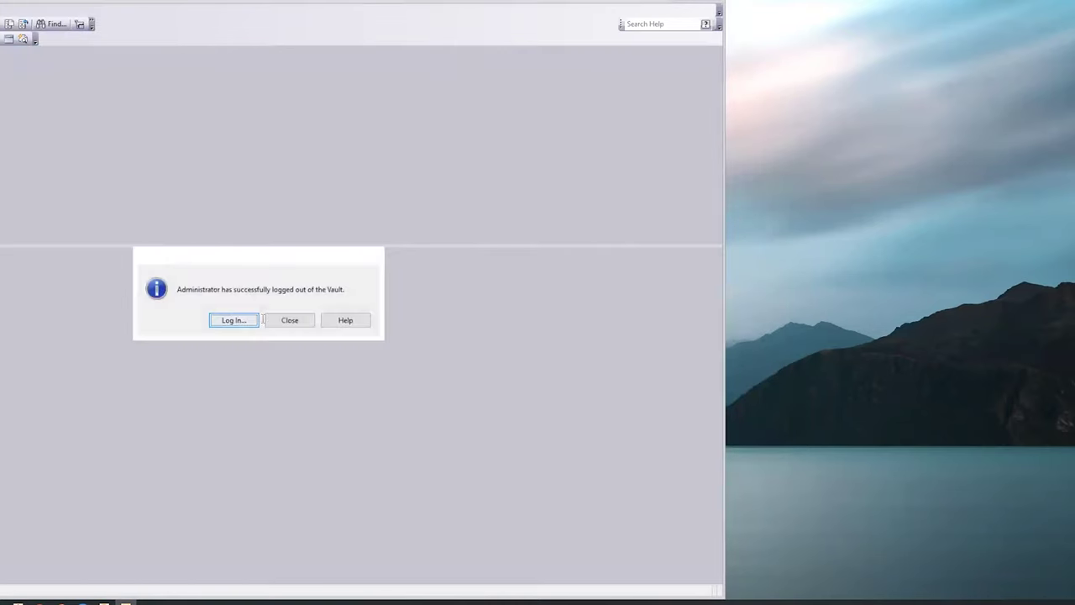
Step: Log out and log back in as the new user with their password
left_click(231, 319)
double_click(241, 270)
type("Jane Doe")
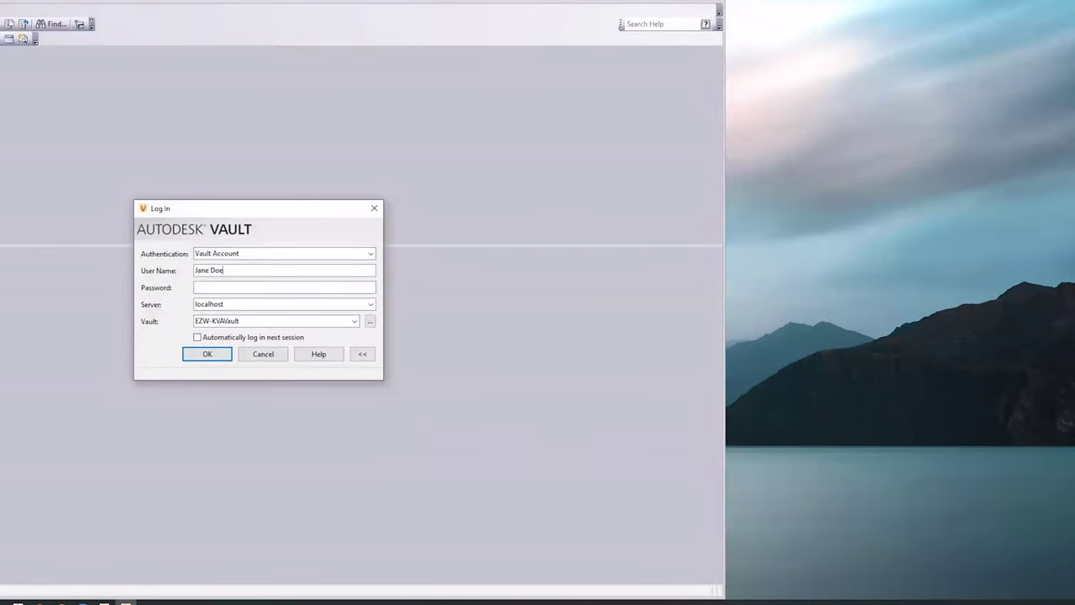
type("******")
key("Return")
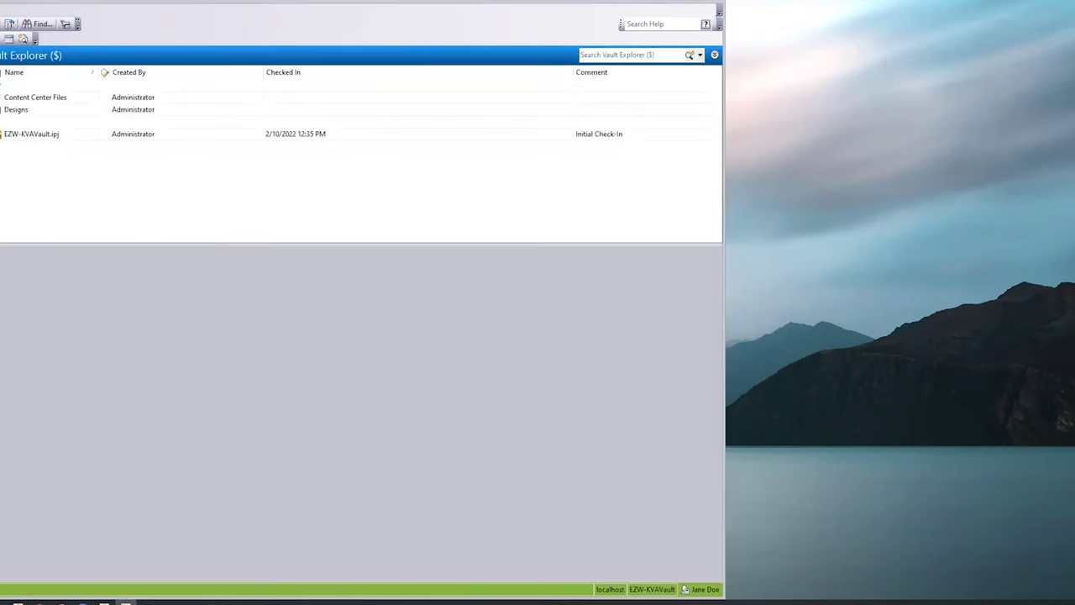
Step: Check the EZW-KVAVault.ipj project file and Designs folder, then return to the PowerPoint presentation
left_click(32, 138)
left_click(32, 110)
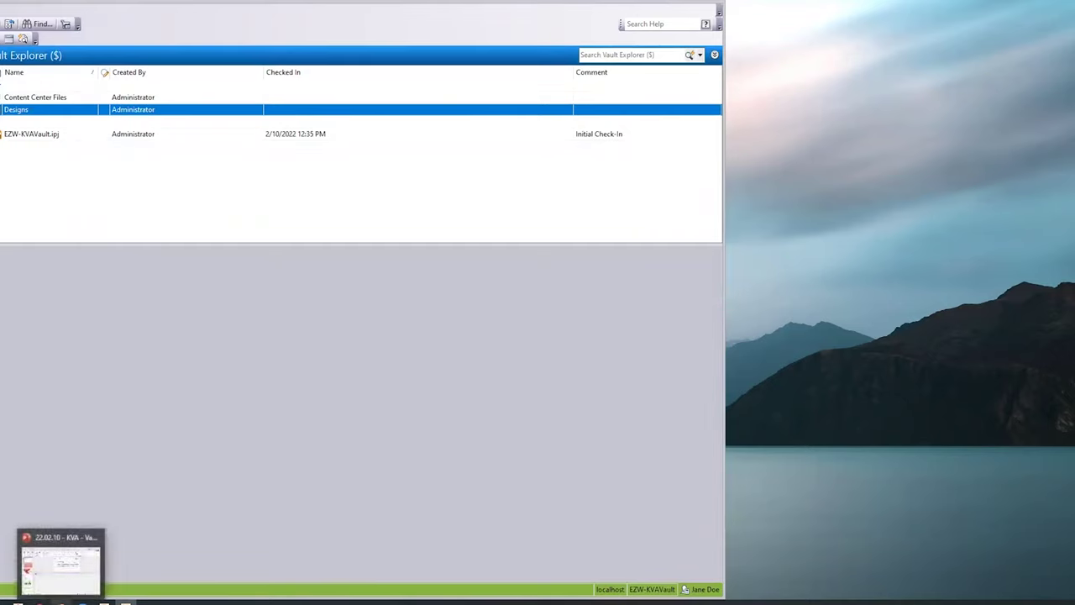
left_click(61, 601)
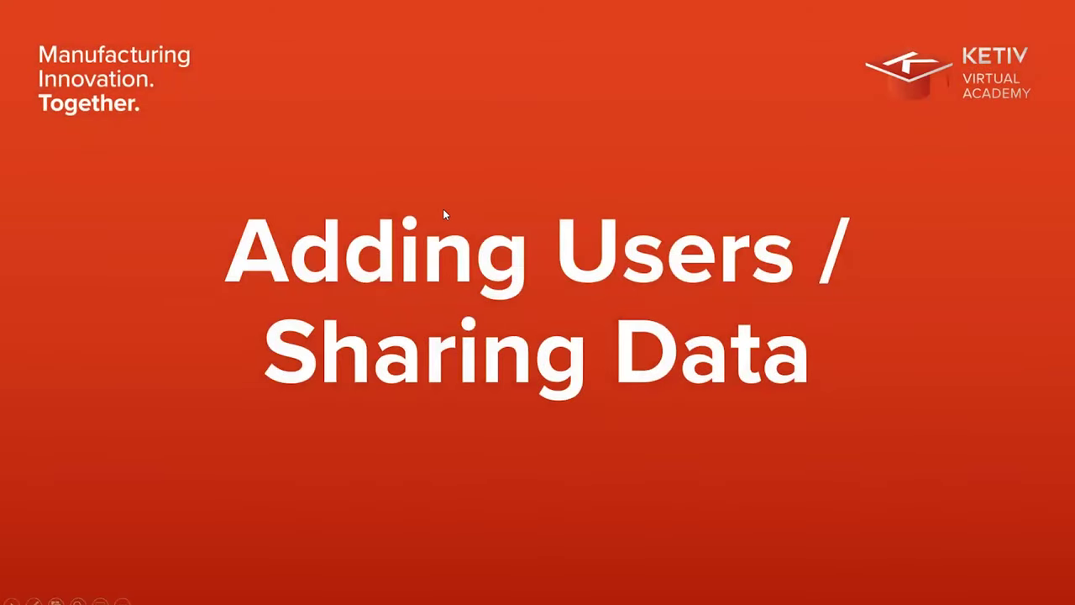
Step: Advance the slideshow to the Vault Basic Demonstration slide, then exit back to Vault
key("Right")
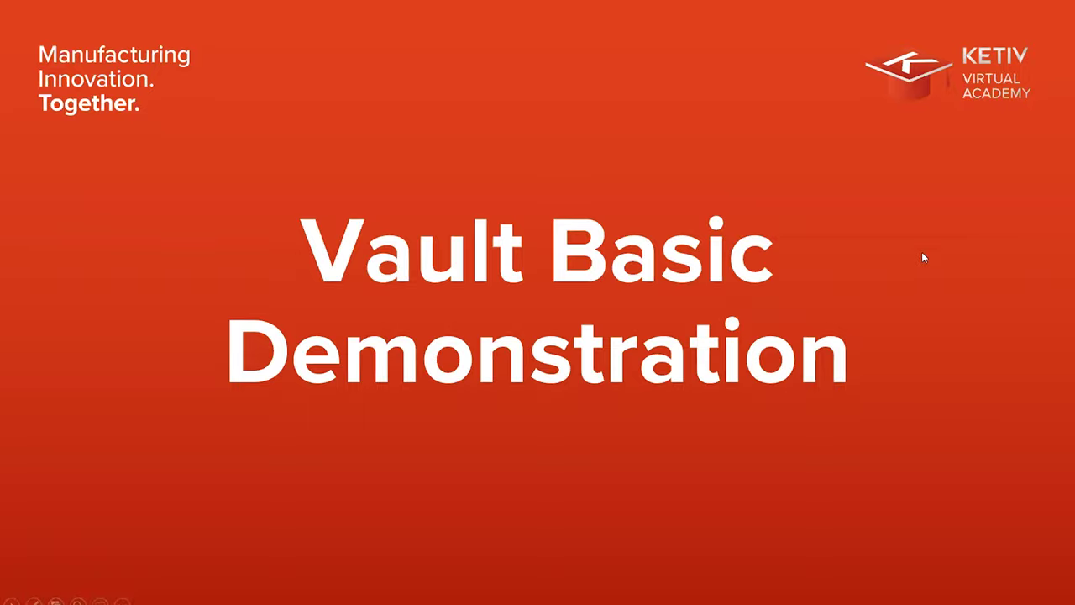
key("Escape")
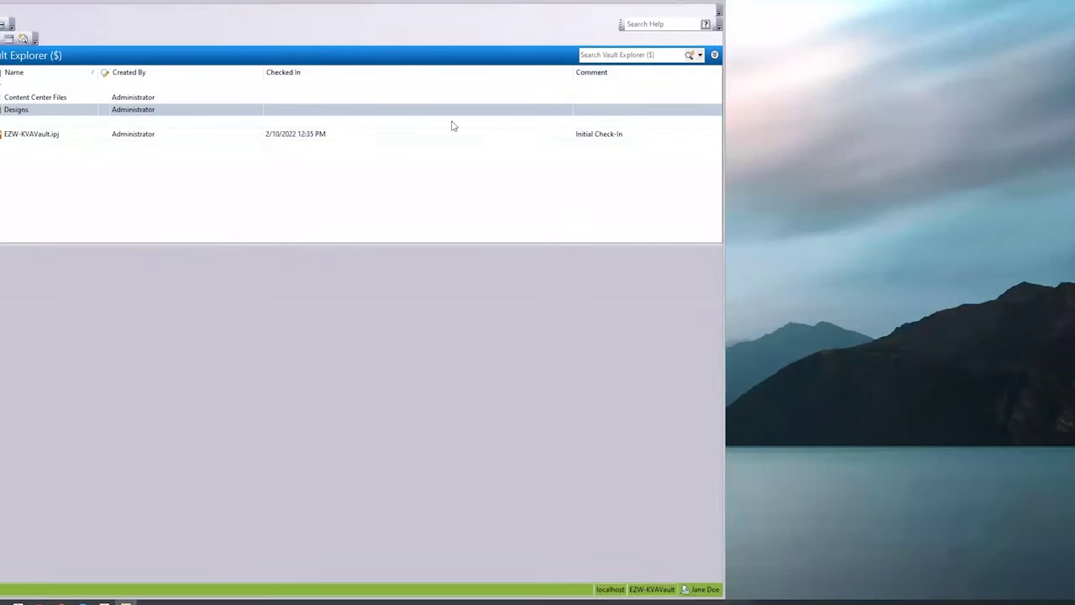
Step: Show Inventor with the washer part and snap Vault Explorer to the right, narrowing its folder pane
left_click(677, 4)
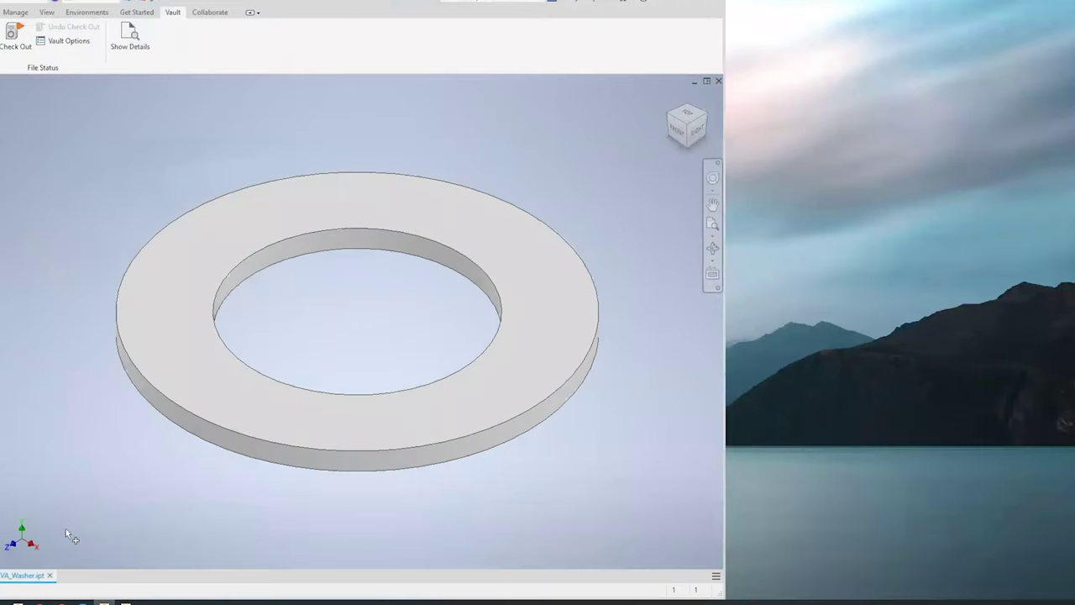
left_click(126, 602)
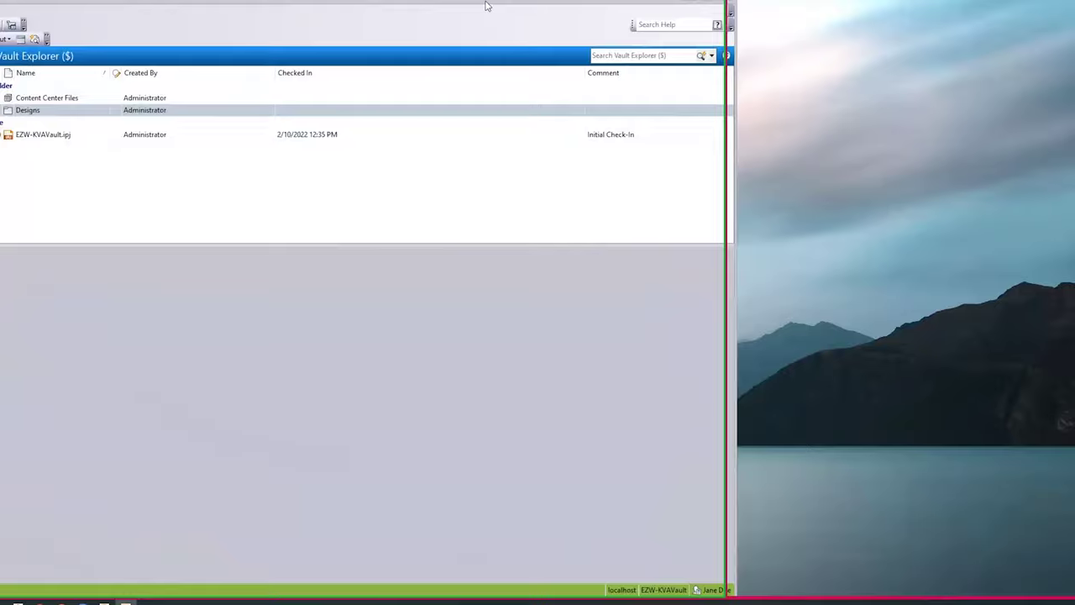
key("super+Right")
left_click_drag(903, 224, 870, 224)
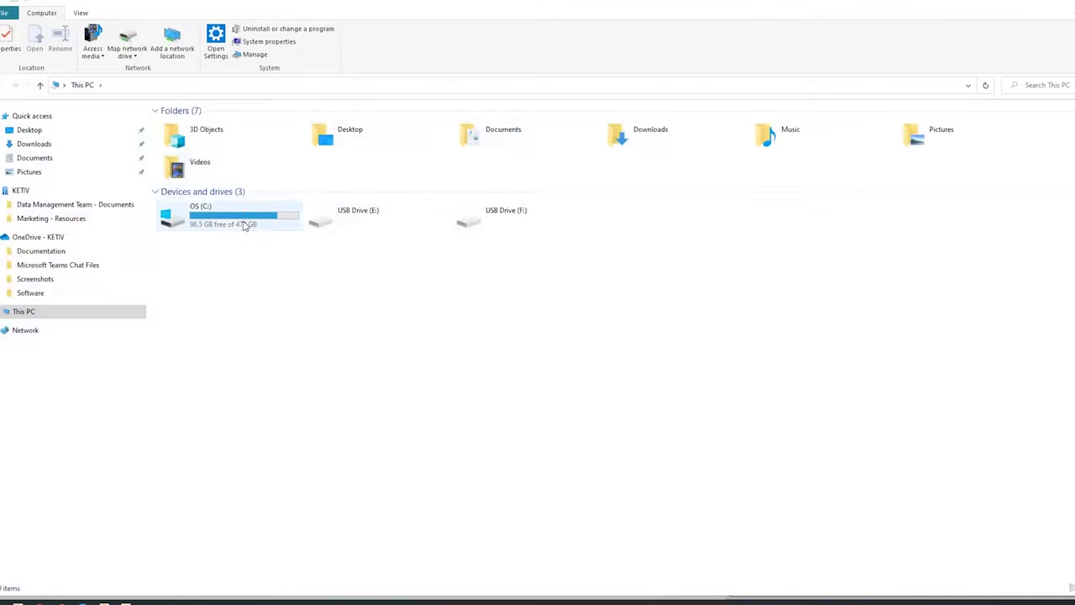
Step: Browse to C:\Autodesk\autodesk_inventor_2019_samples_sfx\Models\AEC Exchange\Water Heater and select Water Heater.ipt
left_click(245, 225)
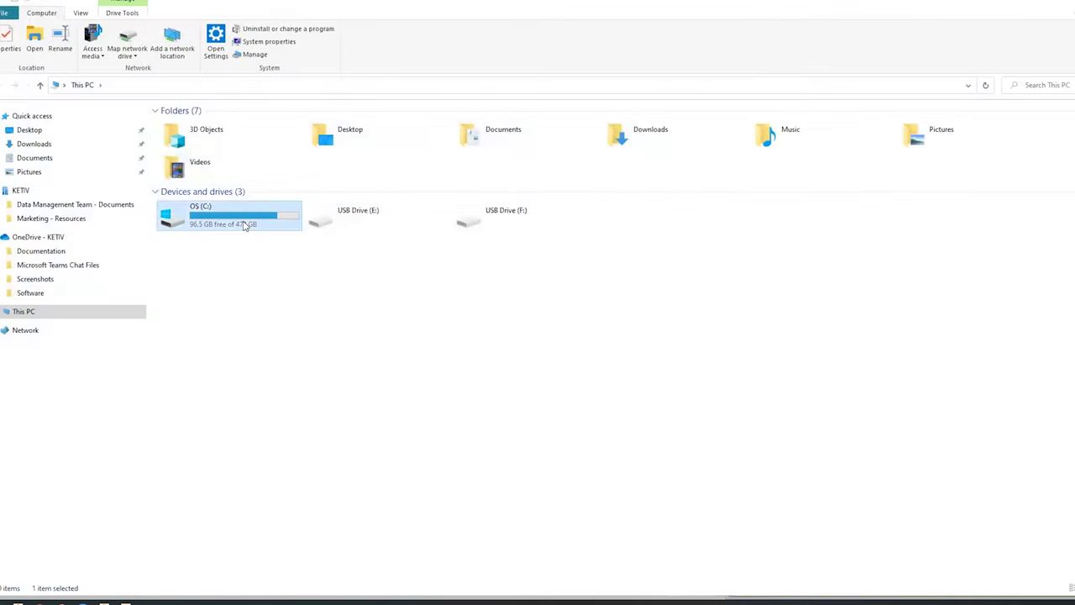
double_click(244, 225)
double_click(195, 184)
left_click_drag(196, 165, 198, 129)
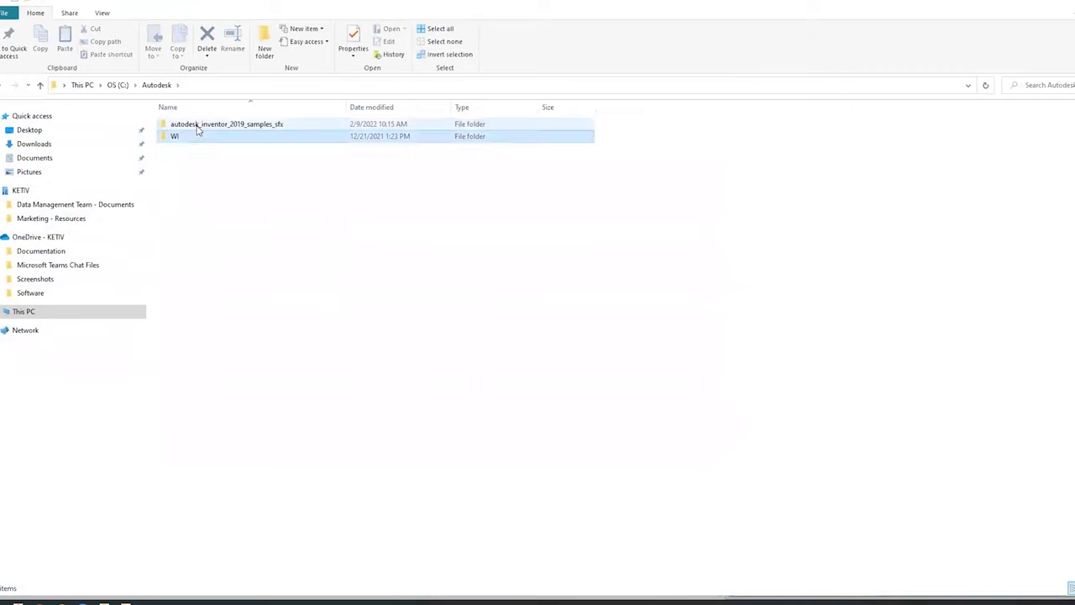
double_click(198, 126)
double_click(194, 125)
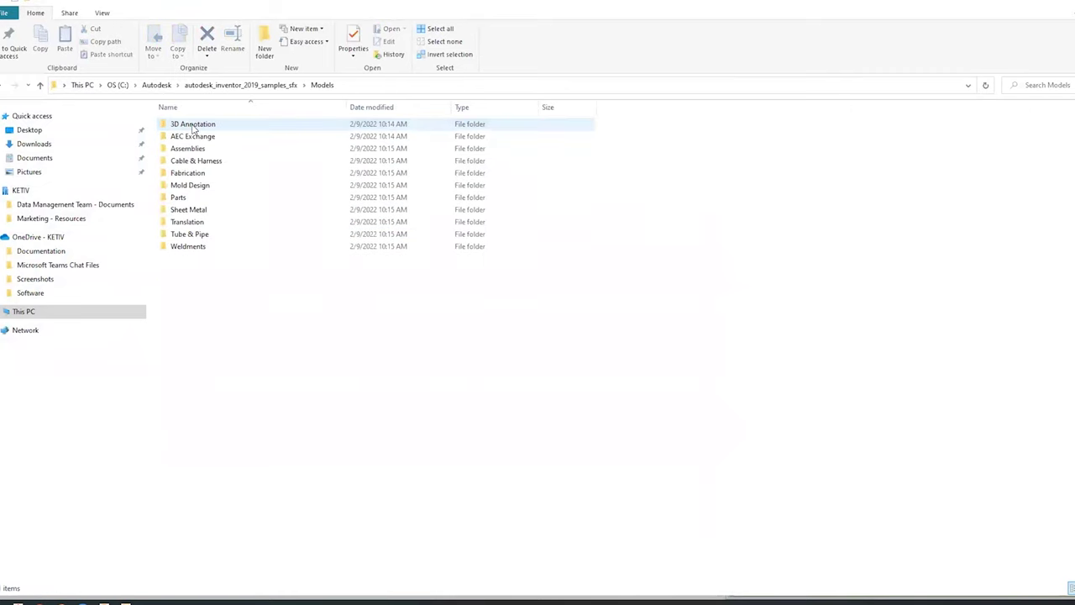
double_click(195, 137)
double_click(193, 124)
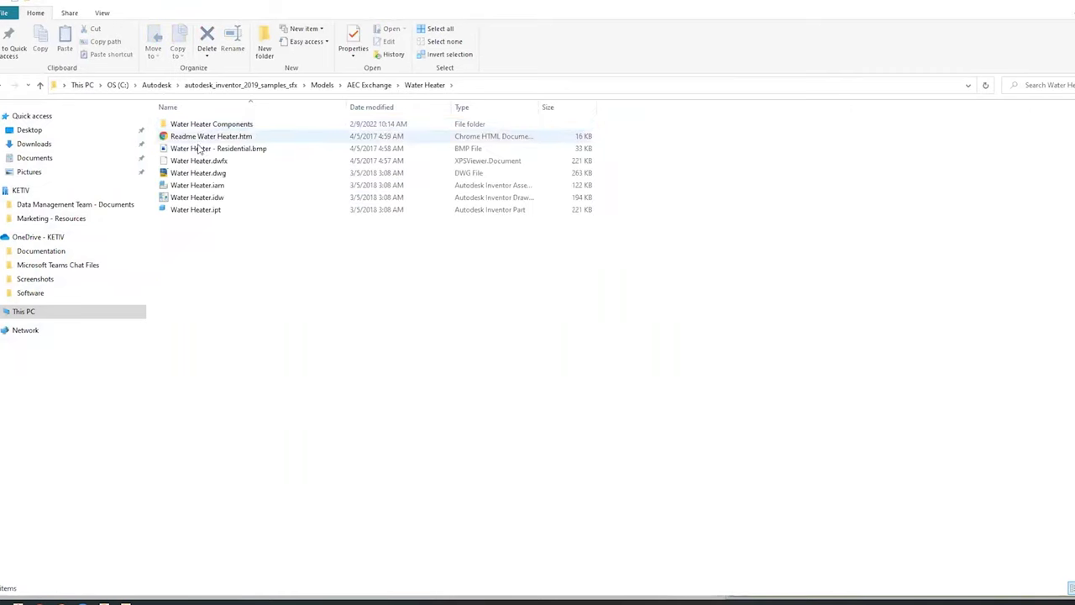
left_click(202, 209)
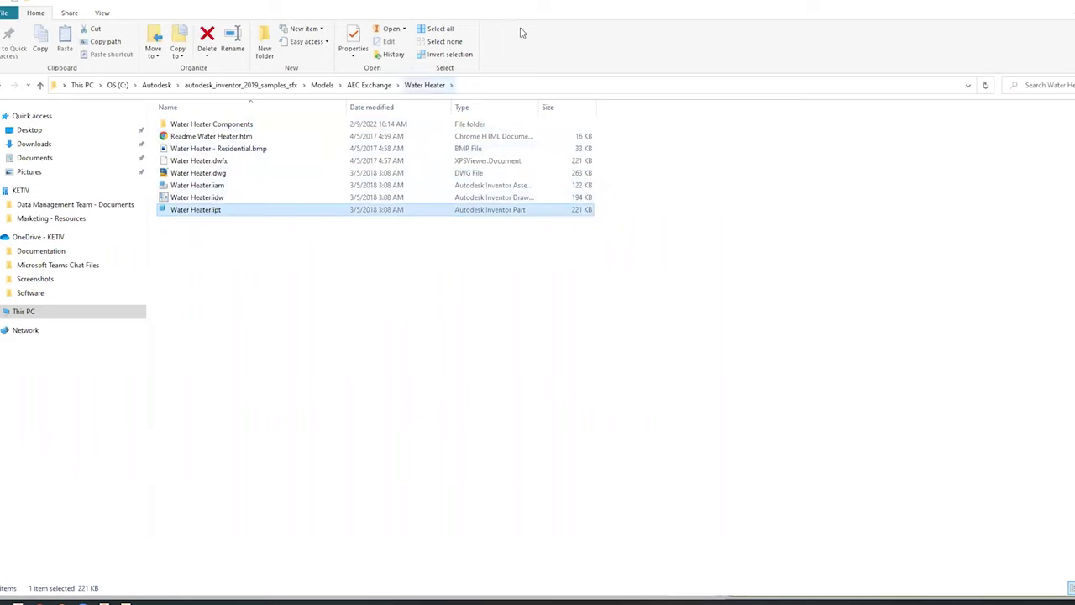
Step: Drag Water Heater.ipt into Vault, confirm, and dismiss the error refusing the add
left_click_drag(547, 10, 357, 10)
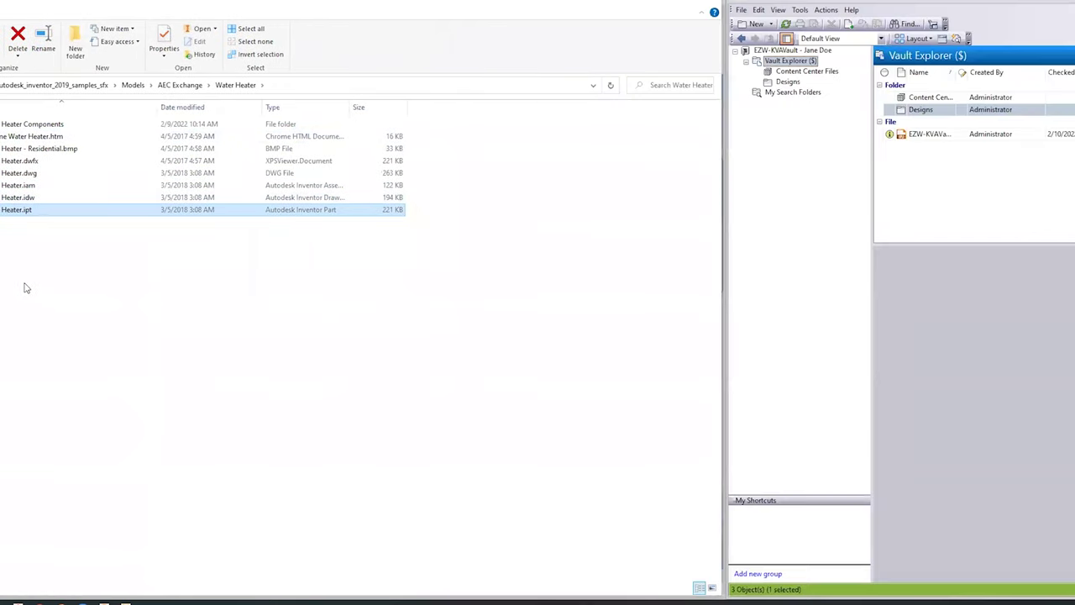
left_click_drag(6, 210, 899, 241)
left_click_drag(966, 187, 966, 187)
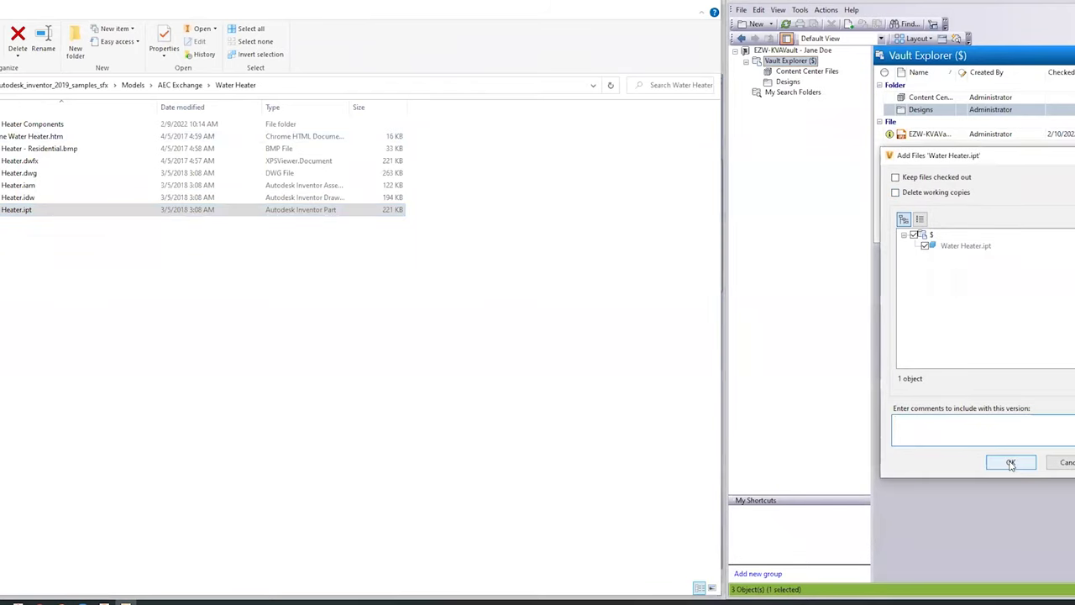
left_click(1011, 465)
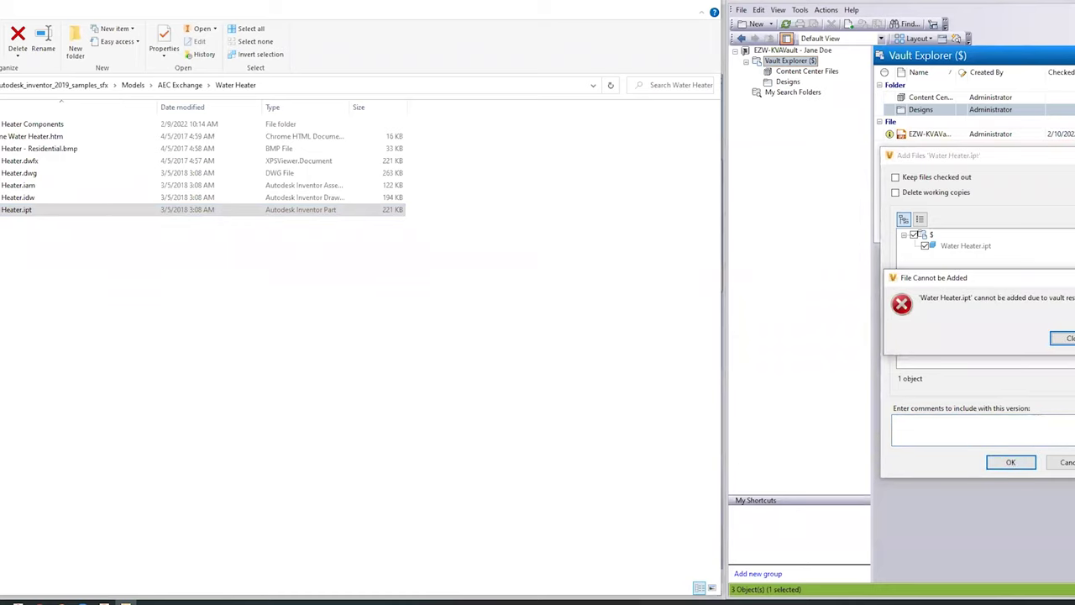
left_click(1073, 337)
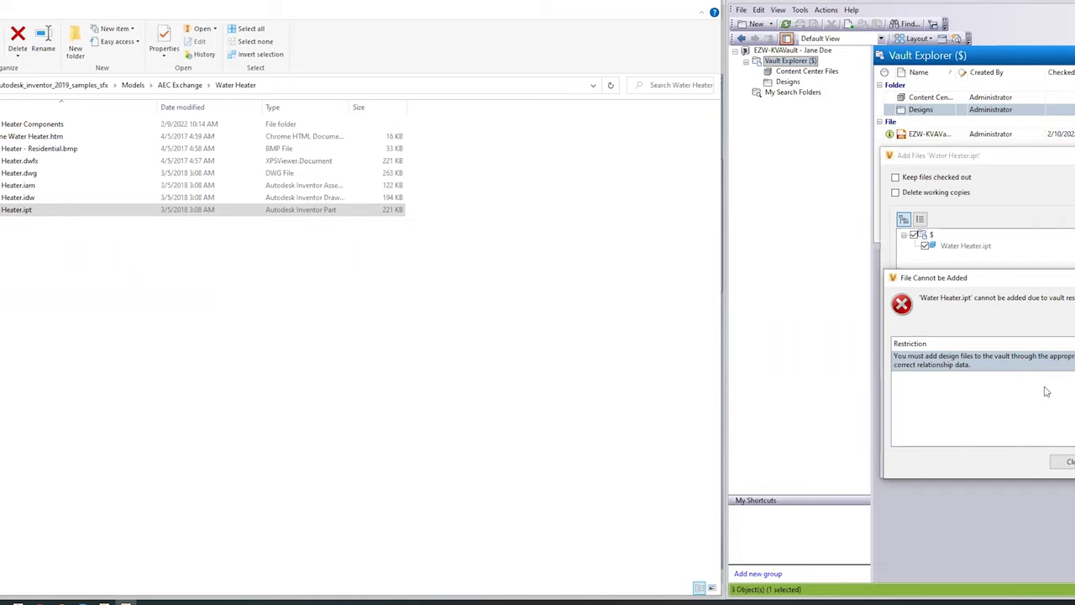
left_click(1067, 461)
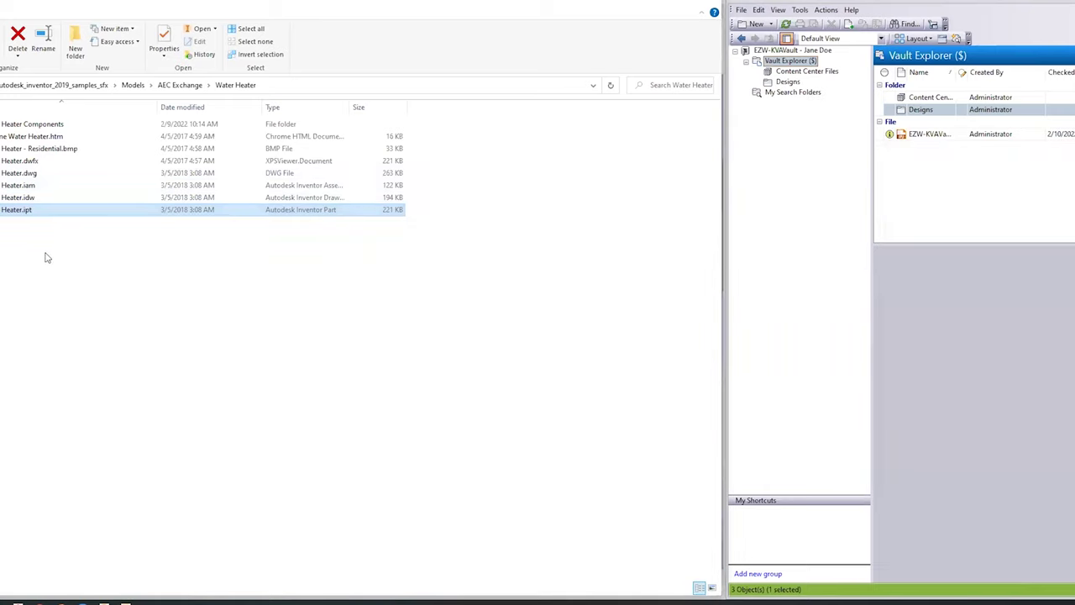
Step: Look over the Water Heater .dwg, .iam and .idw files, select Water Heater - Residential.bmp, and open Vault's Designs folder
left_click(46, 258)
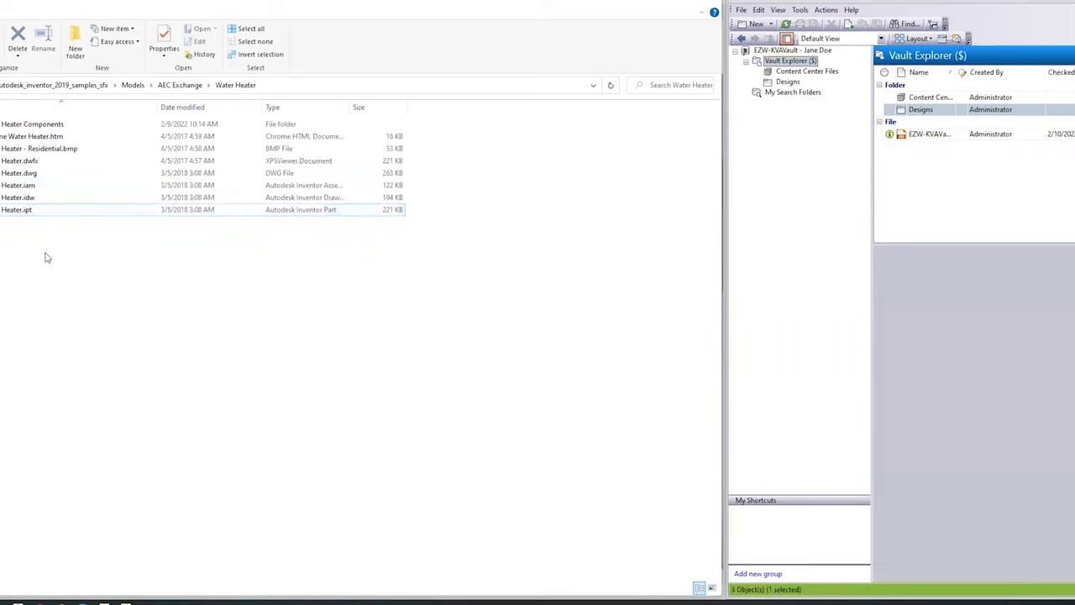
left_click(13, 174)
left_click(15, 186)
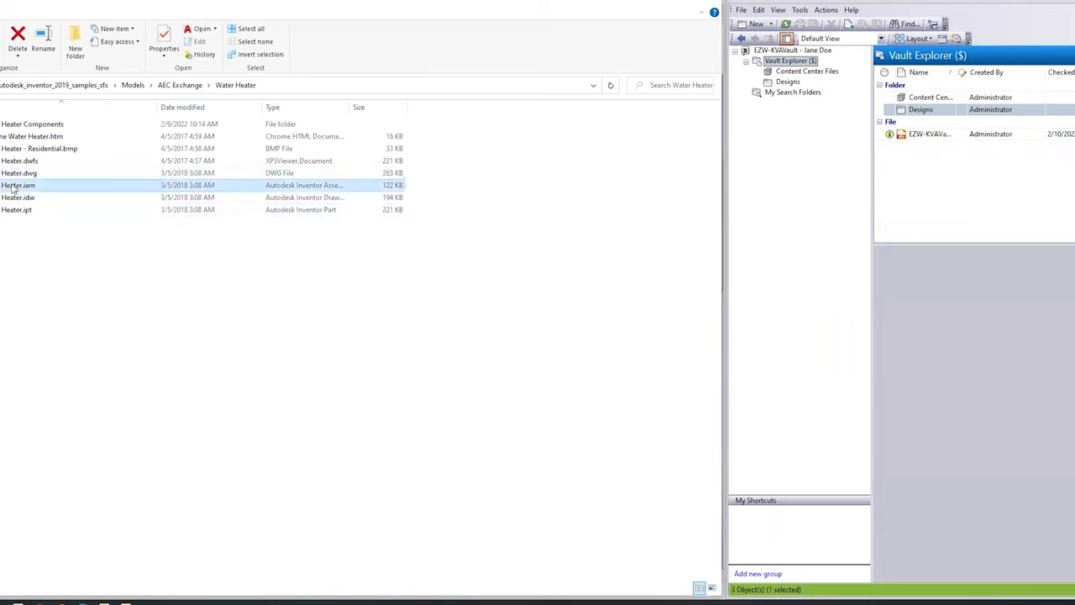
left_click(12, 198)
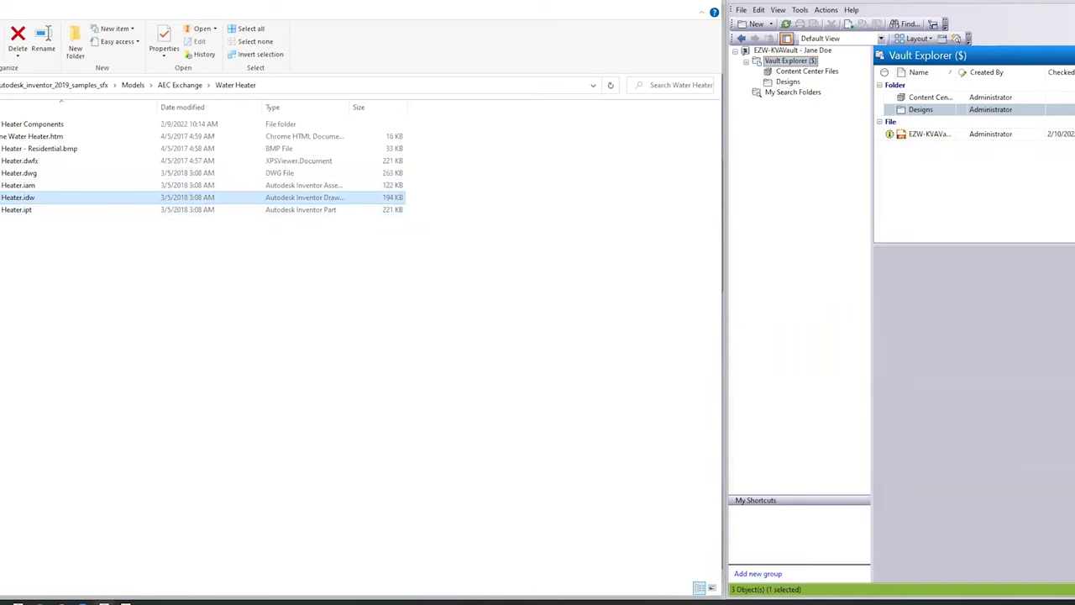
left_click(105, 602)
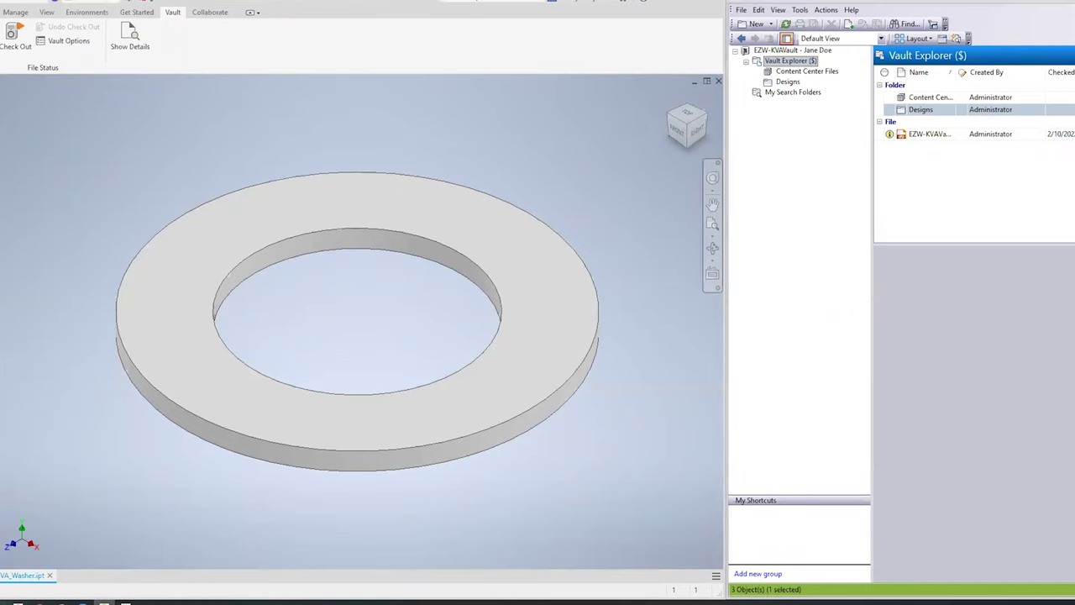
left_click(105, 602)
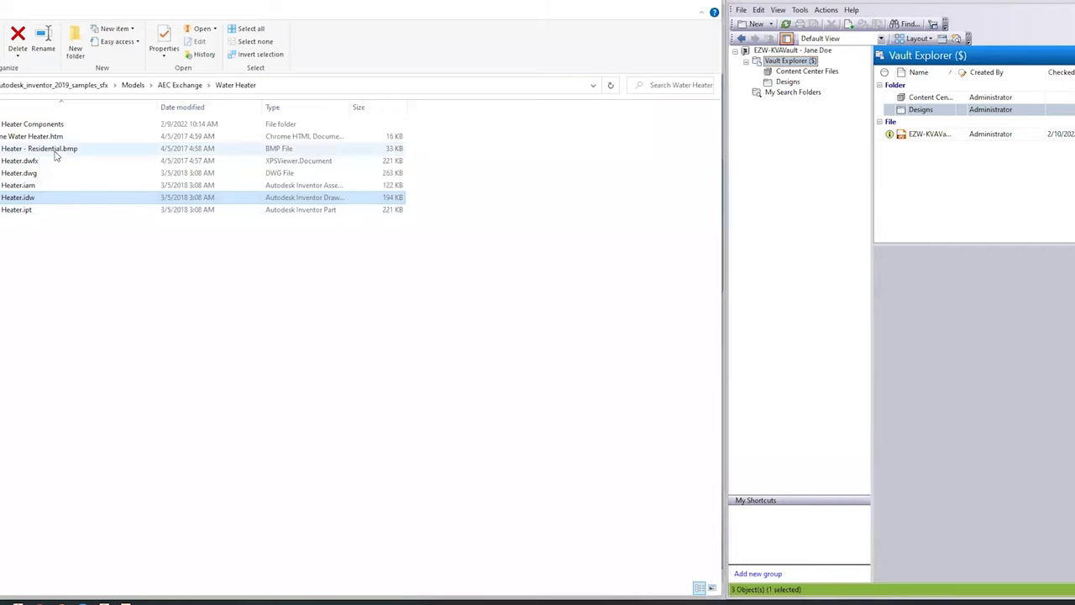
left_click(55, 150)
double_click(911, 111)
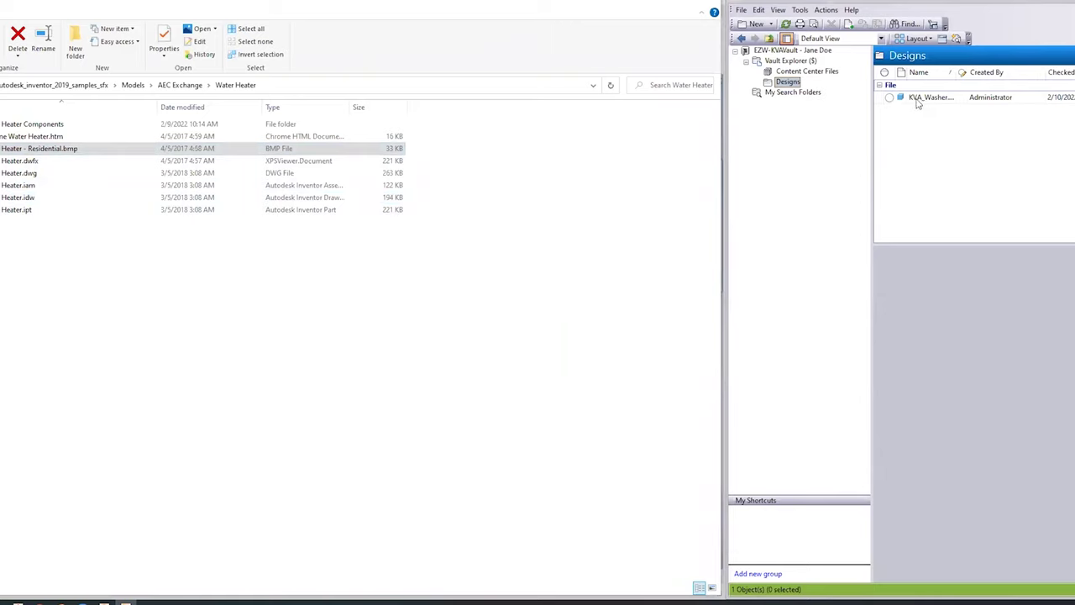
Step: Create a new Water Heater folder under Designs and open it
right_click(791, 83)
left_click(827, 90)
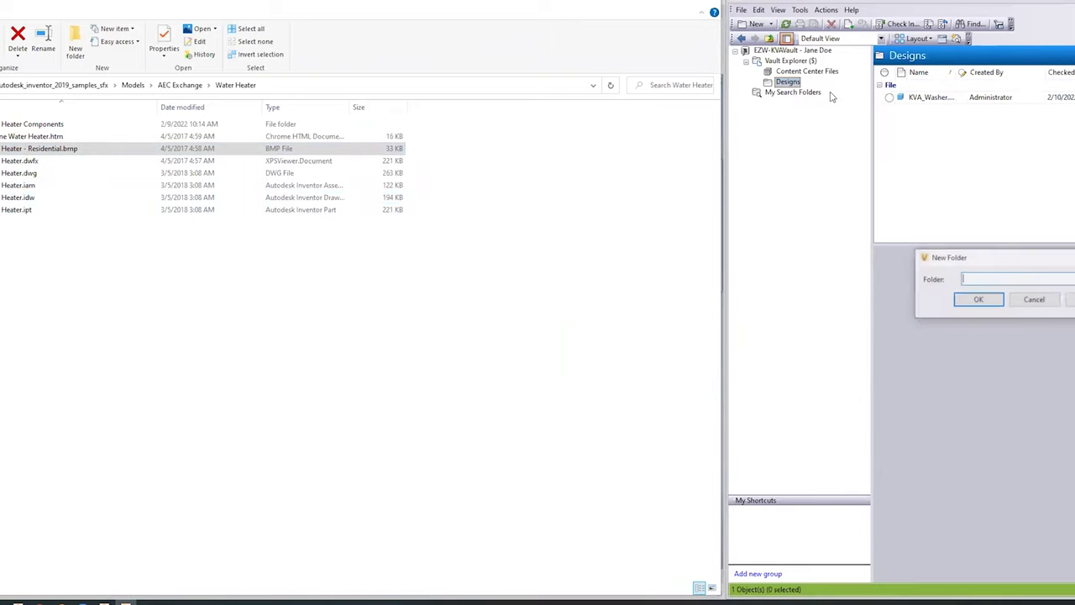
type("W")
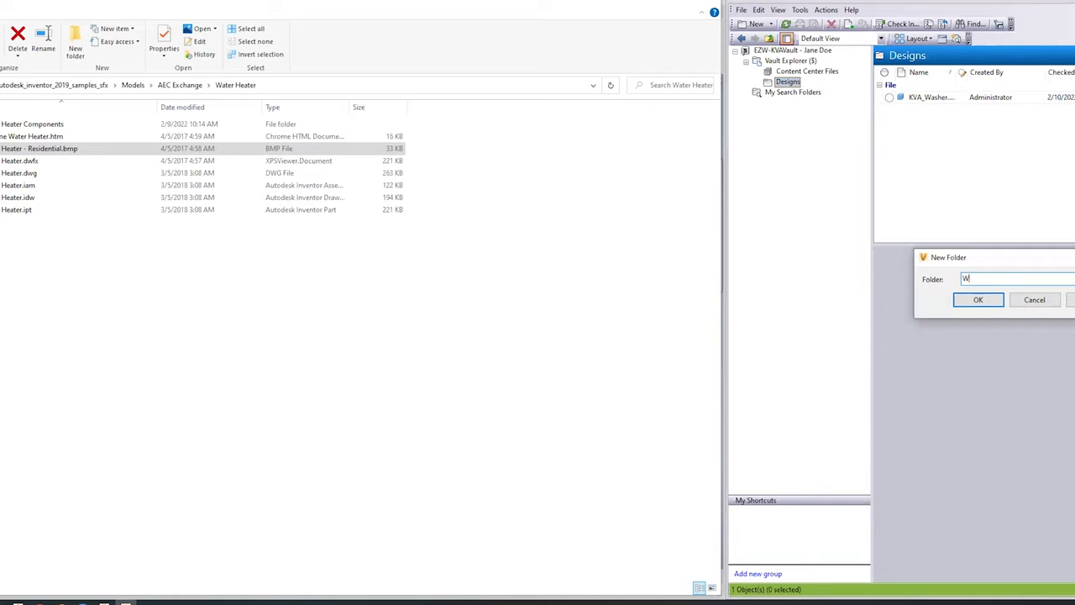
type("ater Hearter Heater")
key("Return")
double_click(927, 99)
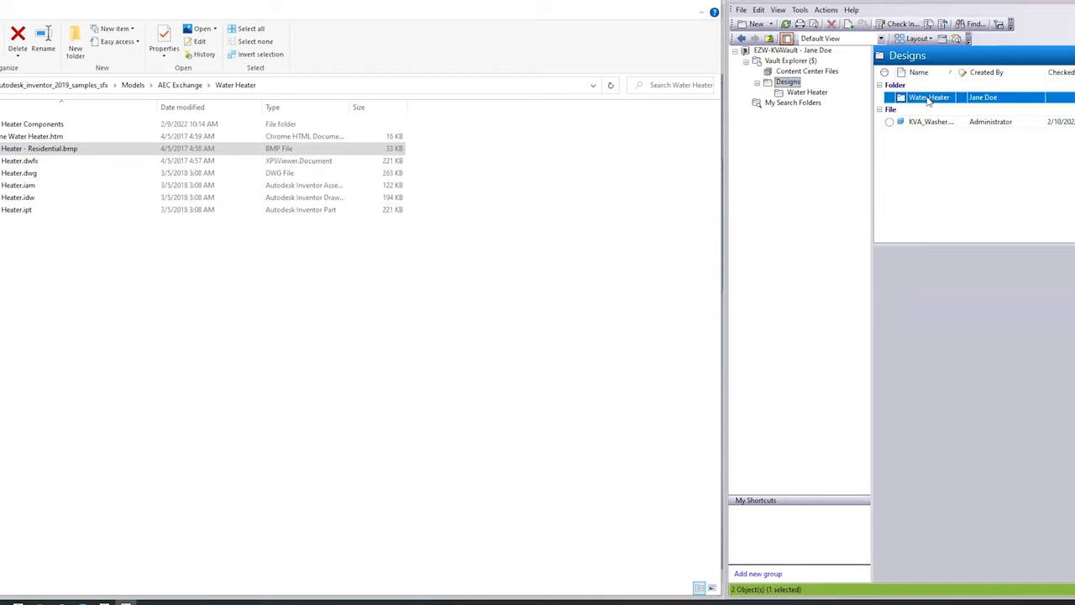
Step: Check in Water Heater - Residential.bmp with comment 'Initial check-in' and review its version 1 history
left_click_drag(39, 148, 941, 140)
left_click(971, 436)
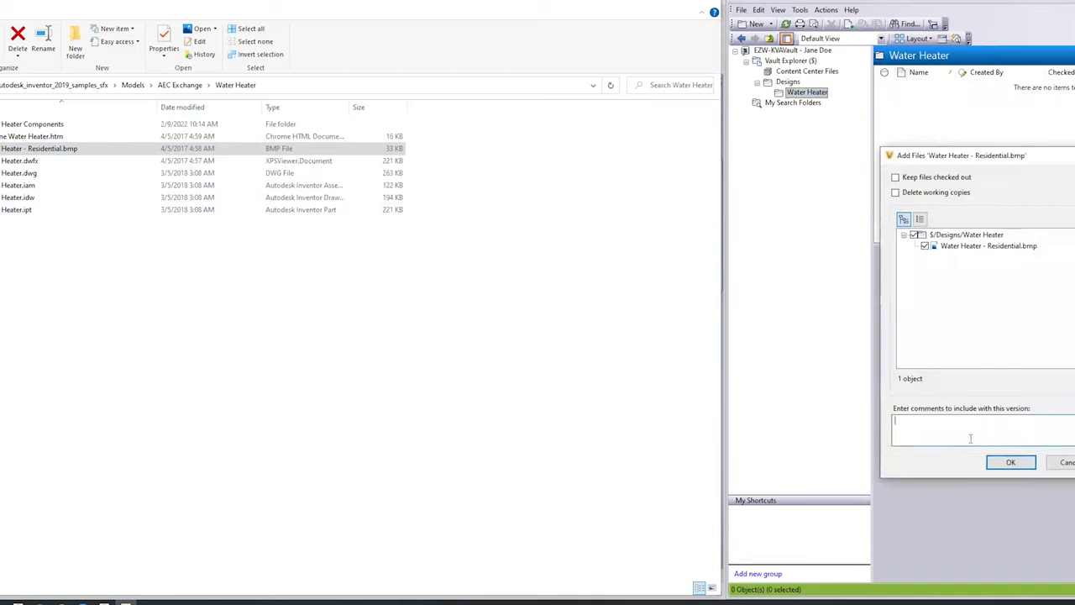
type("Initial check-in")
left_click(1011, 462)
left_click(947, 99)
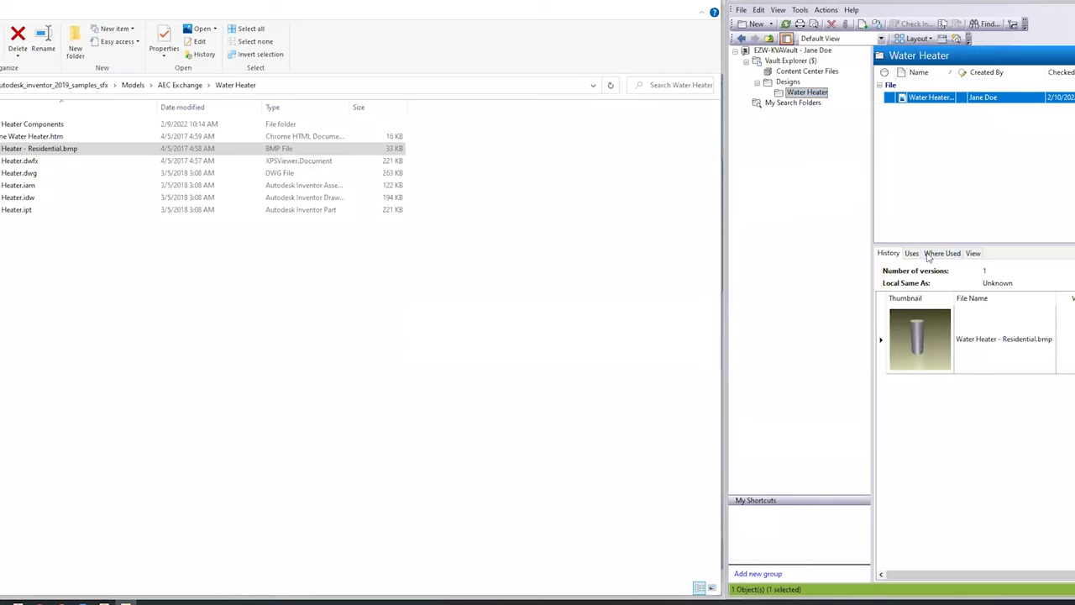
left_click(921, 340)
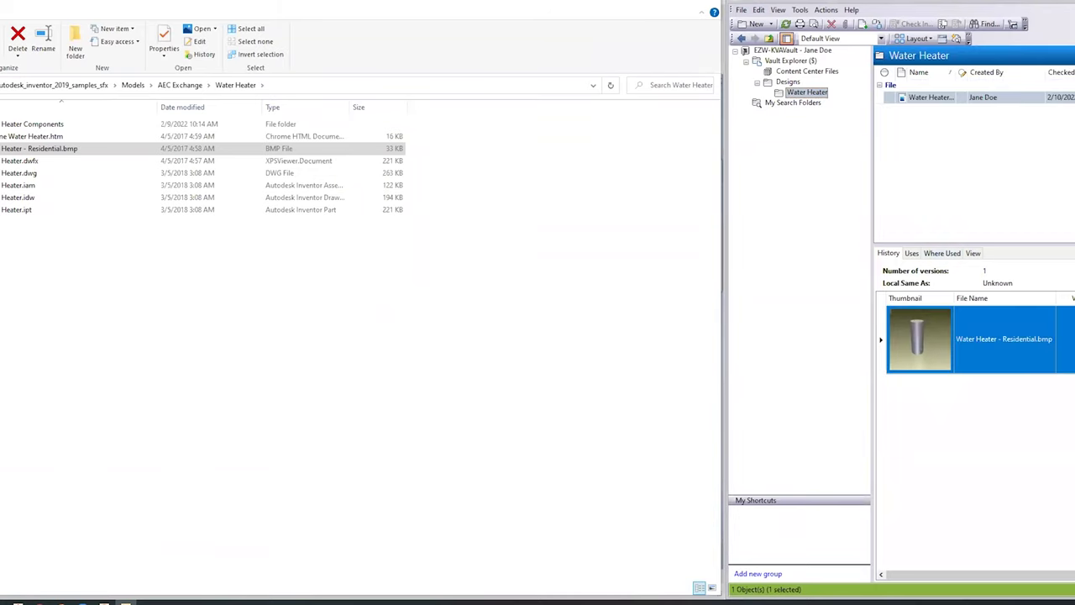
left_click(20, 187)
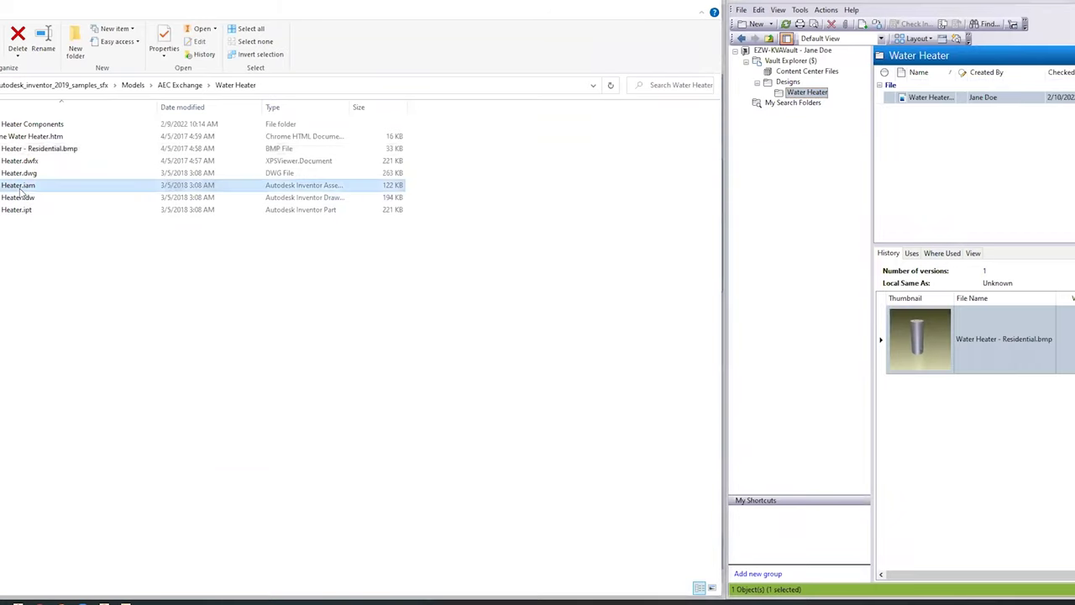
Step: Navigate back to the Water Heater sample folder and open Water Heater.iam in Inventor
left_click(185, 87)
left_click(131, 86)
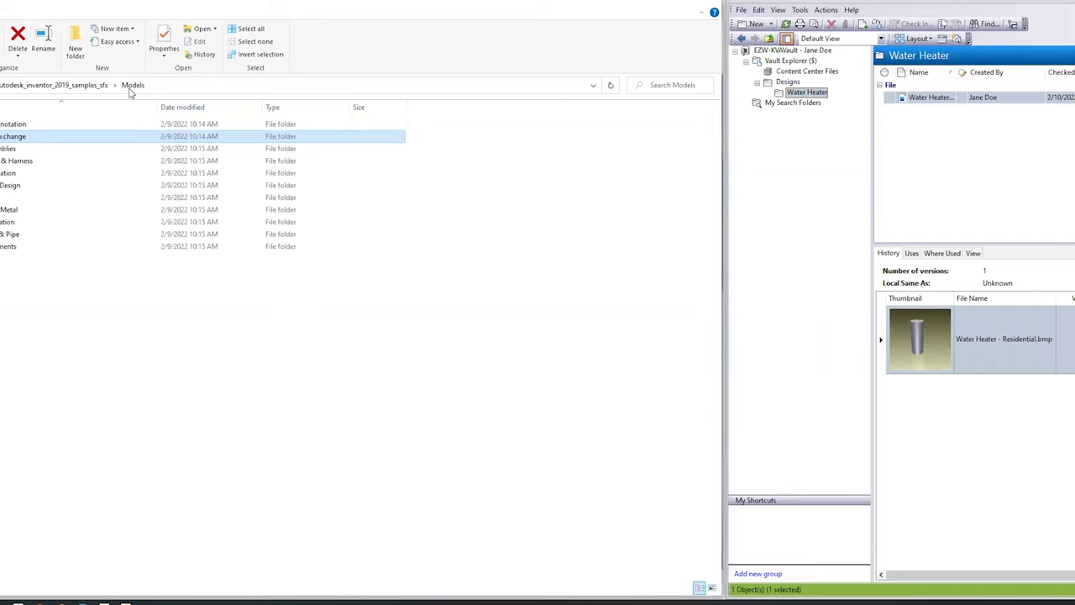
double_click(1, 137)
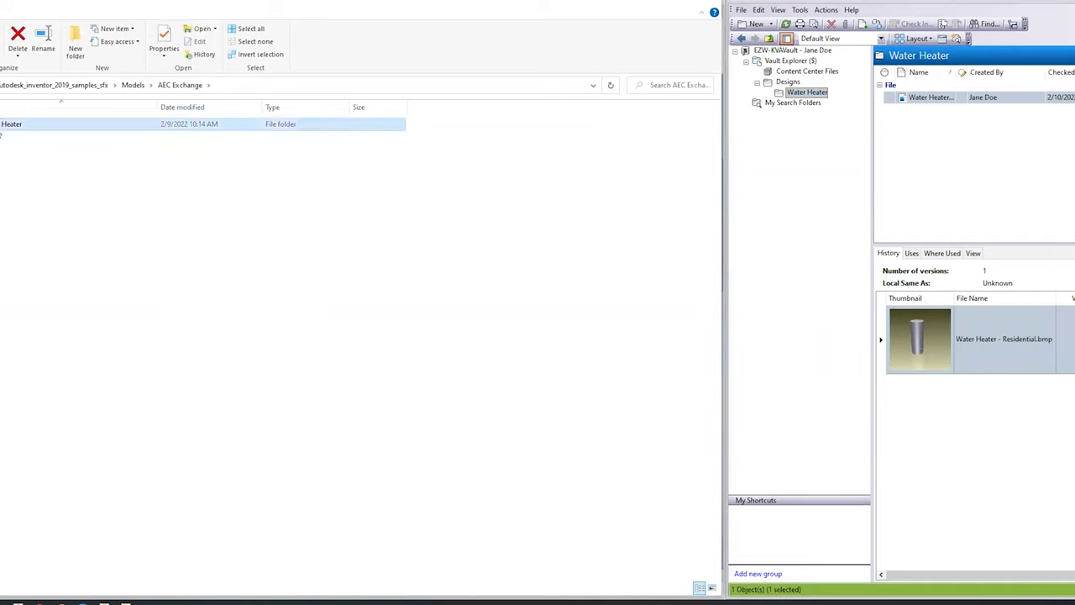
double_click(1, 129)
double_click(3, 126)
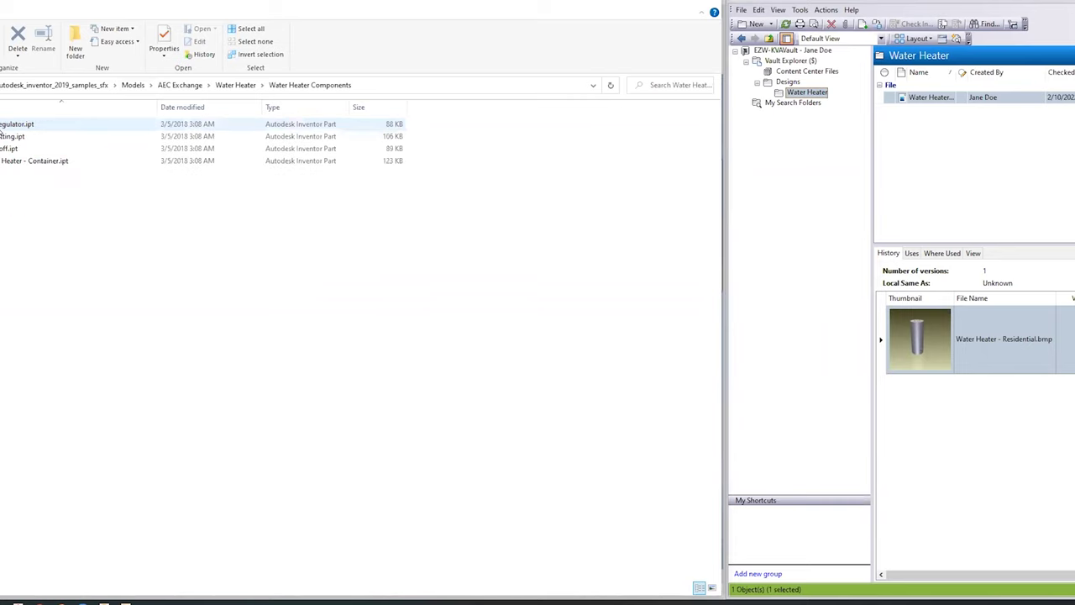
left_click(235, 86)
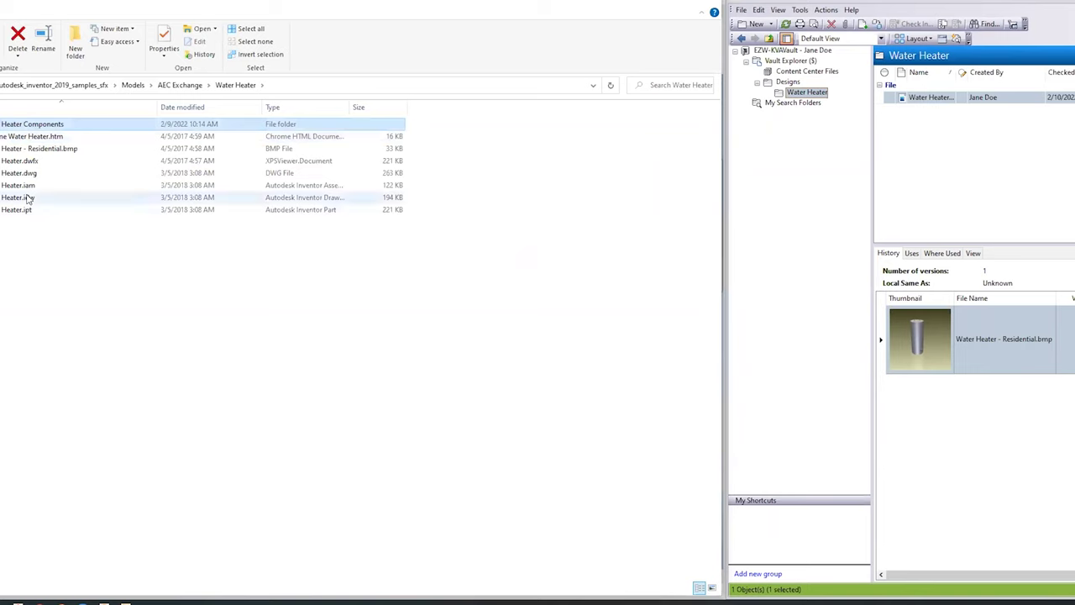
mouse_move(27, 191)
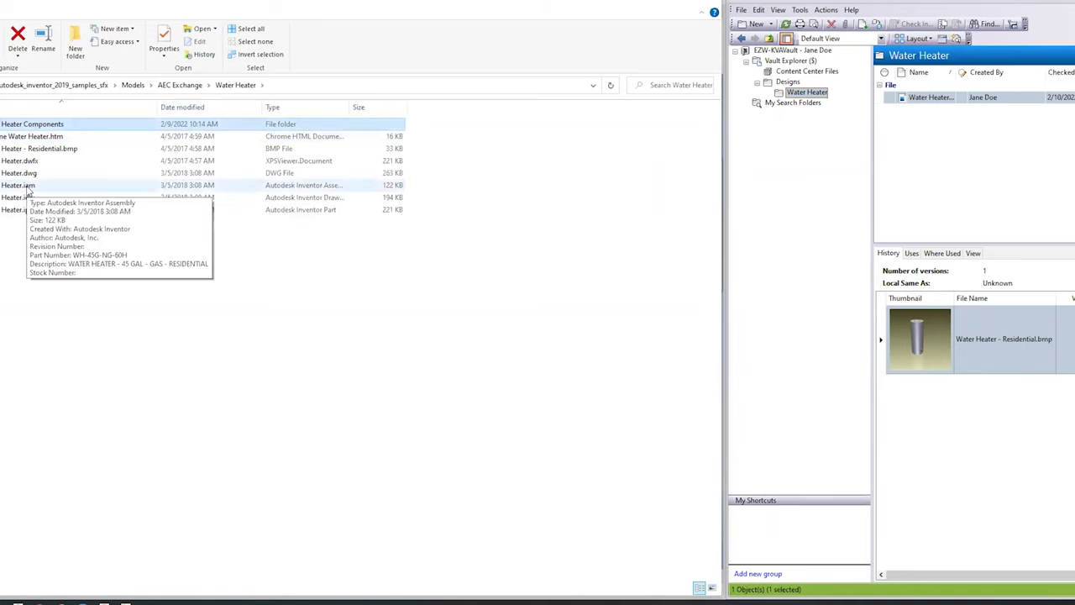
double_click(26, 185)
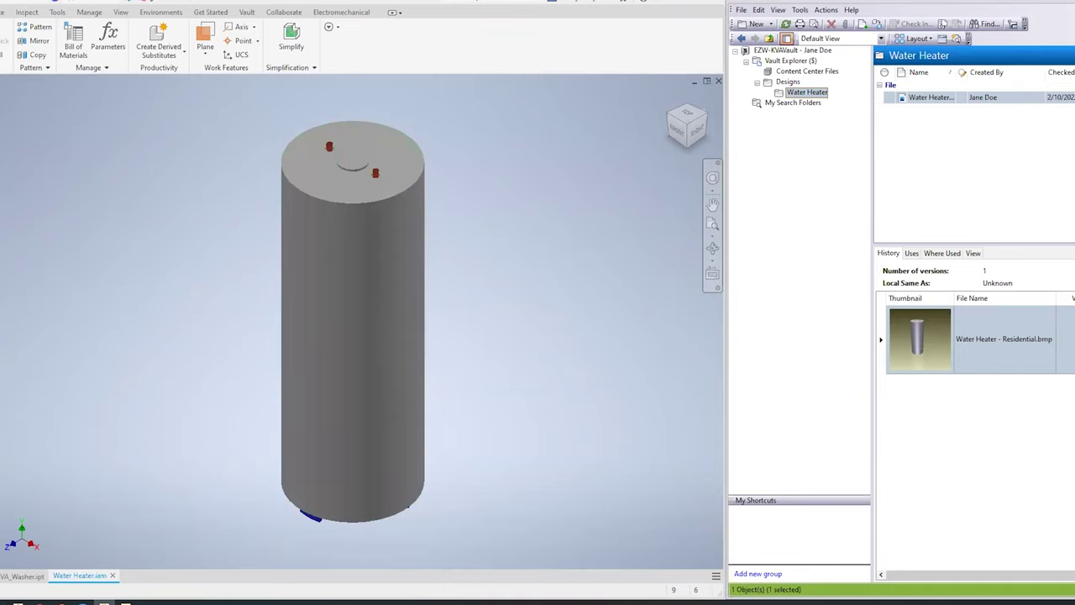
Step: Start Pack and Go on Water Heater.iam, accept the location warning, and select the Destination Folder path
key("alt+f")
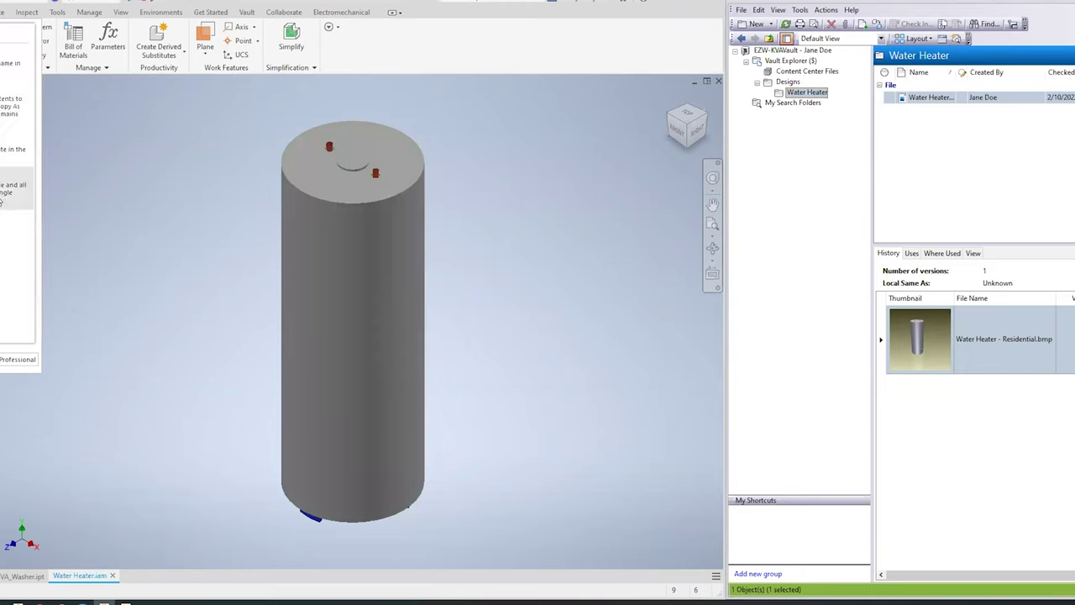
left_click(3, 199)
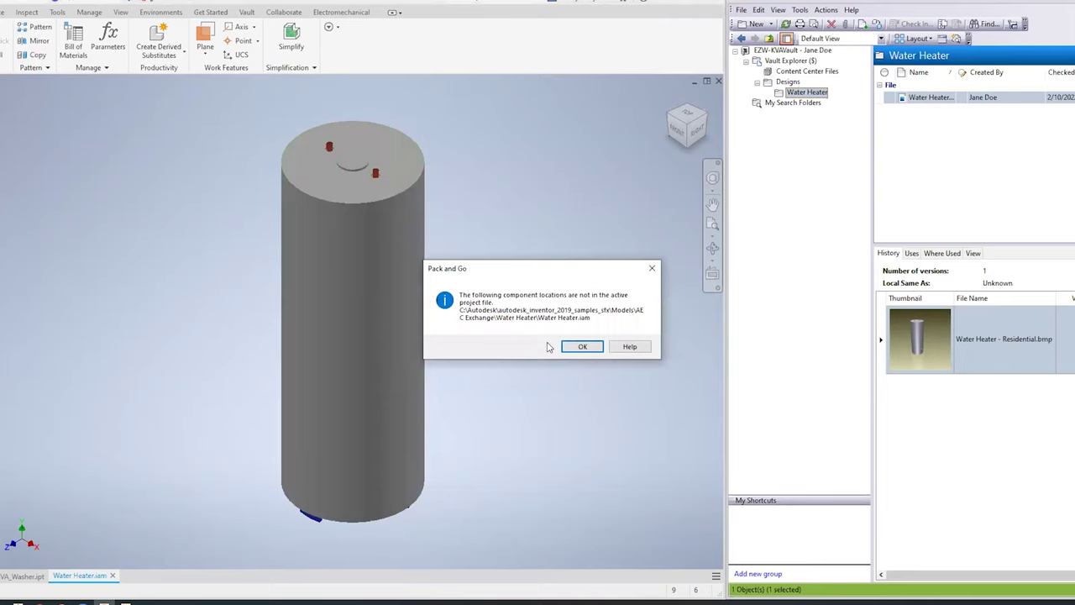
left_click(580, 347)
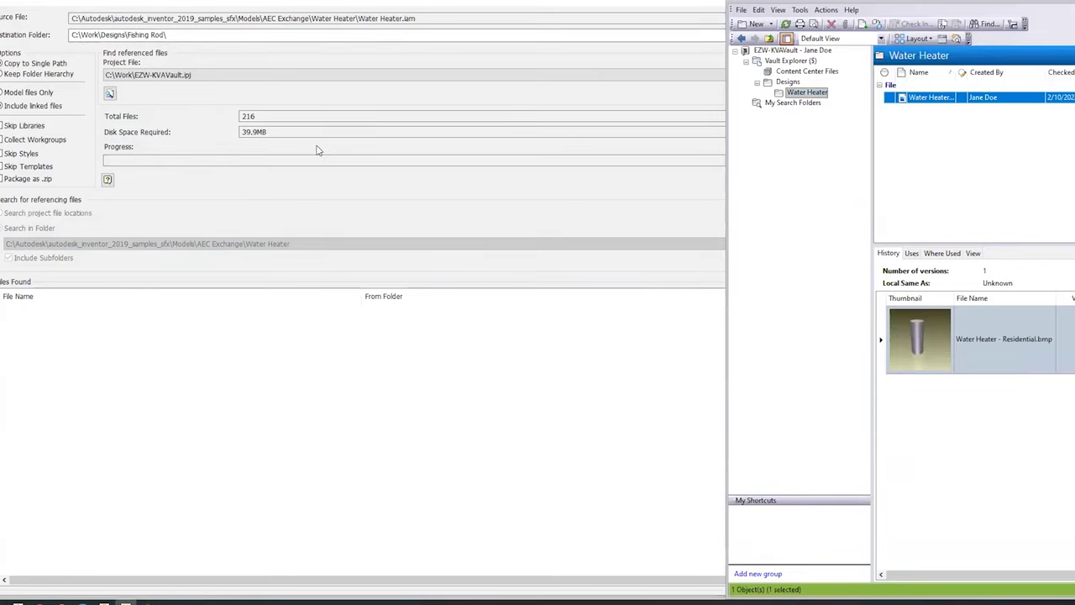
left_click(192, 35)
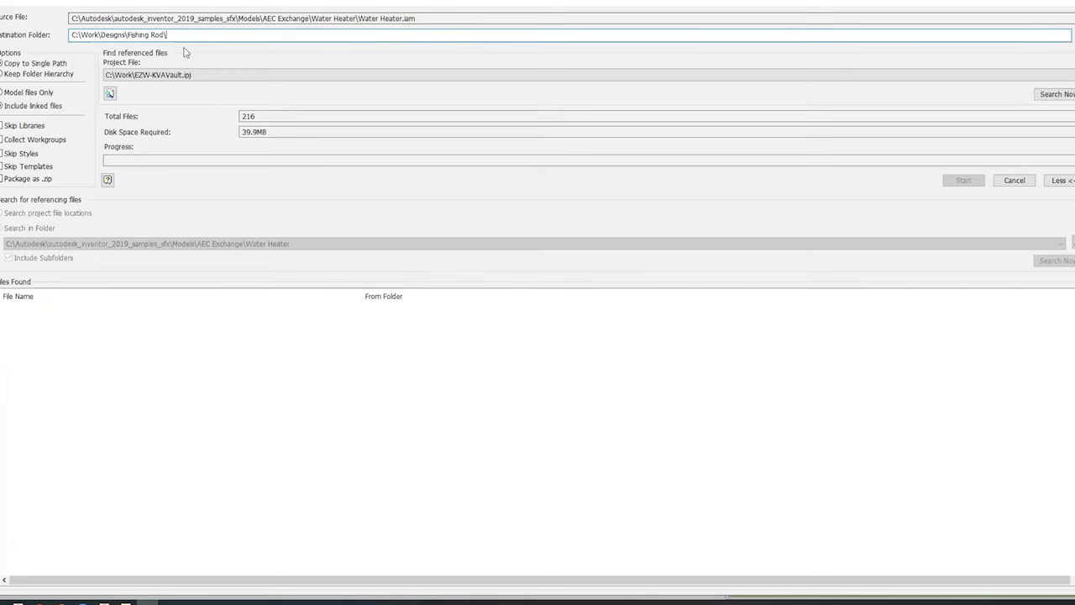
Step: Browse the Pack and Go destination folder tree down to Work > Designs
left_click(1074, 35)
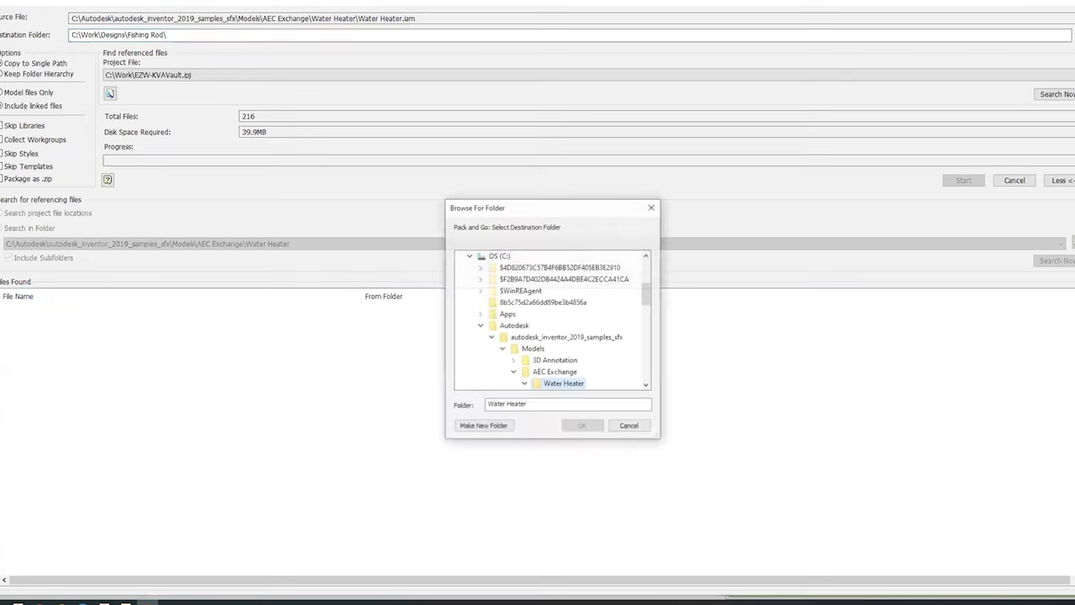
left_click(480, 326)
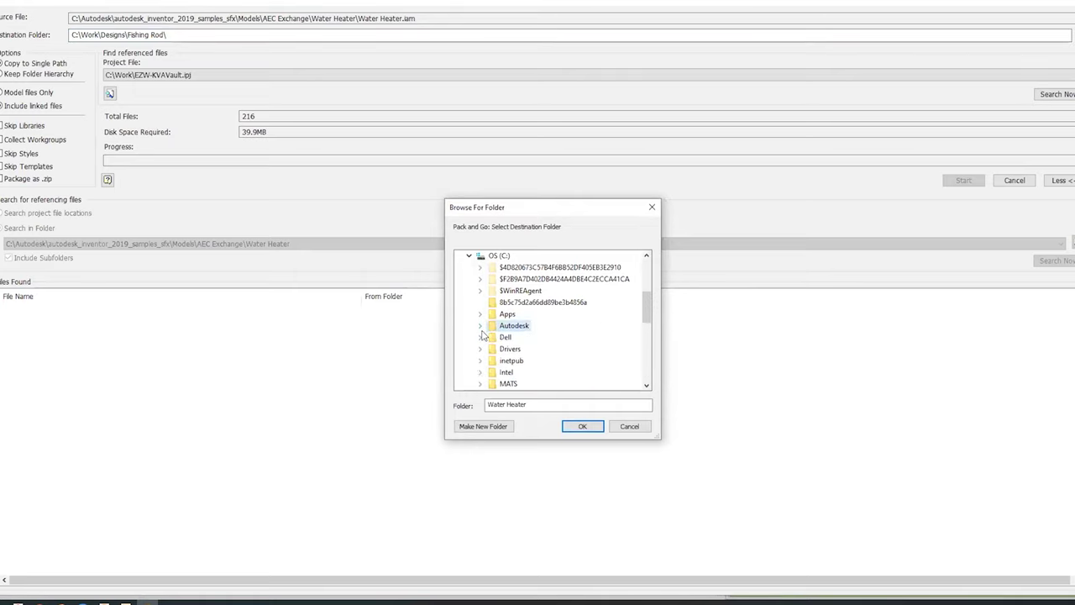
scroll(483, 349, "down", 3)
left_click(480, 361)
scroll(474, 357, "down", 2)
left_click(490, 306)
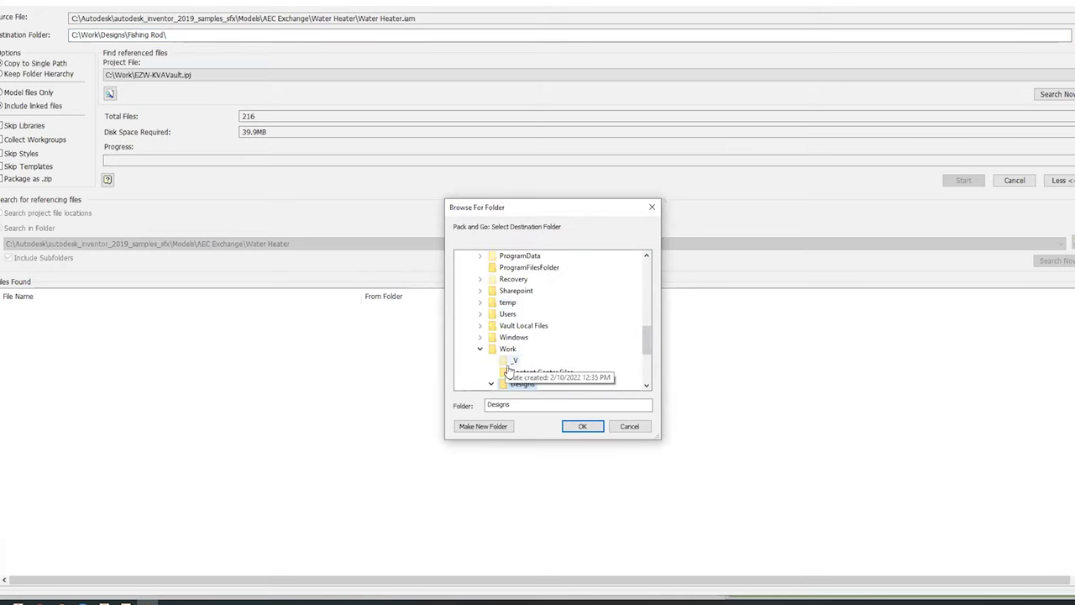
scroll(510, 369, "down", 1)
Step: In Vault Explorer, open the Water Heater folder's working folder and confirm it is empty
key("alt+Tab")
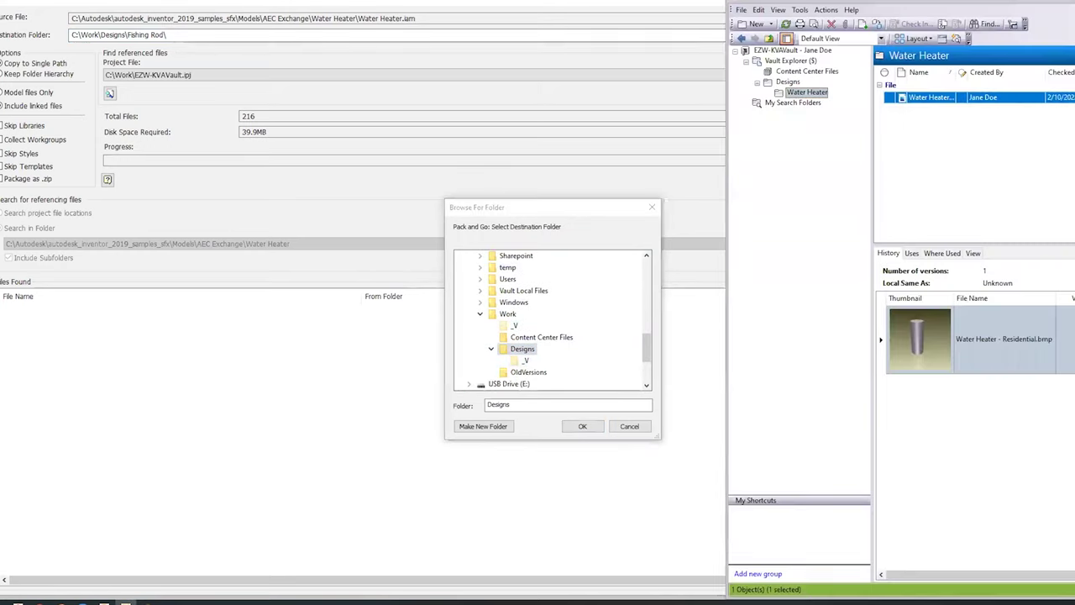
left_click(790, 82)
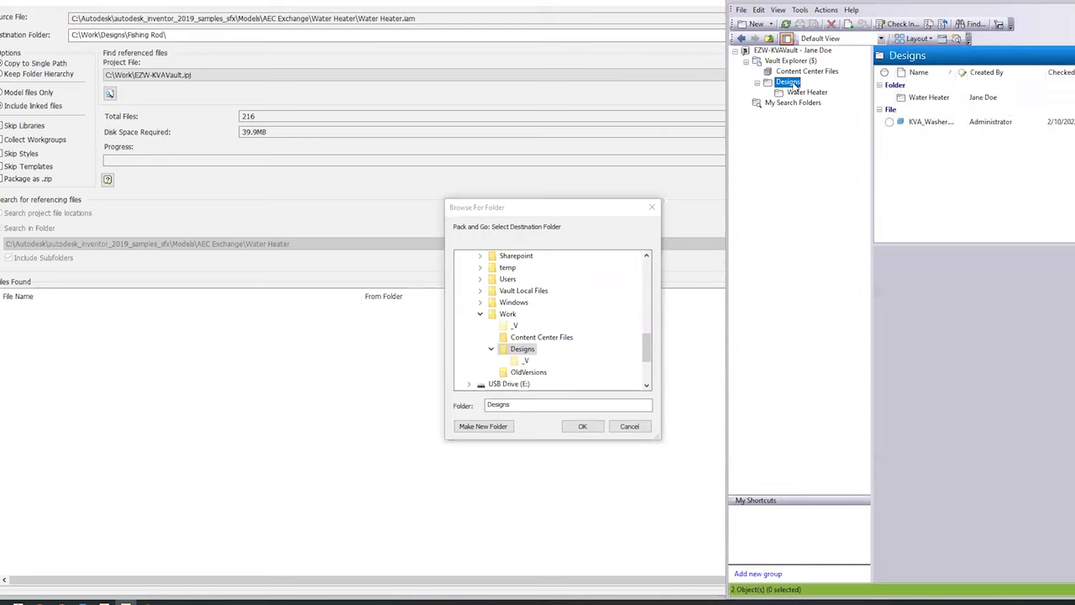
left_click(924, 98)
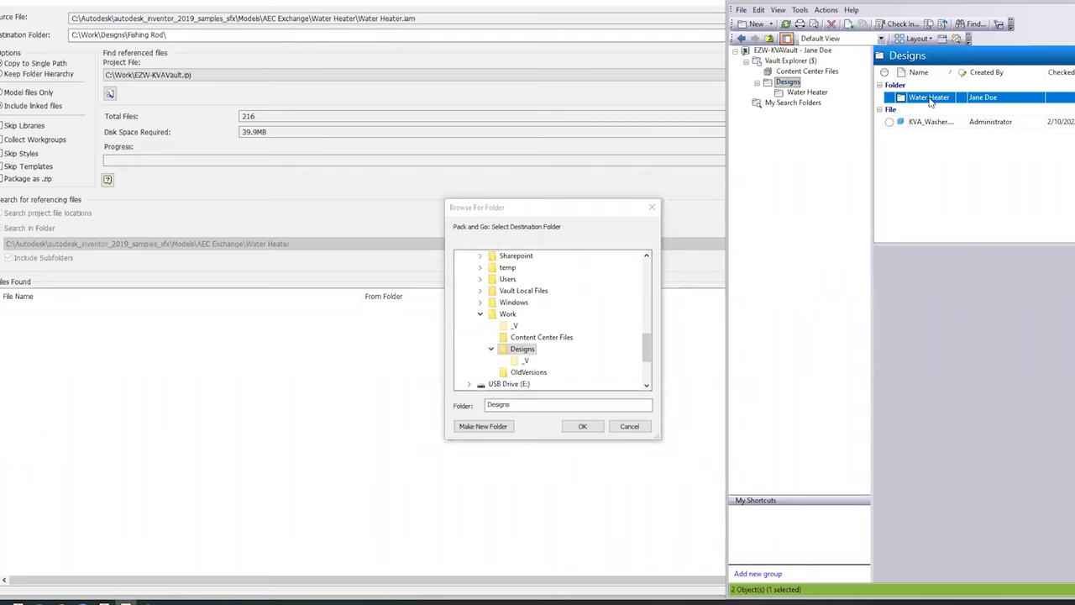
right_click(930, 101)
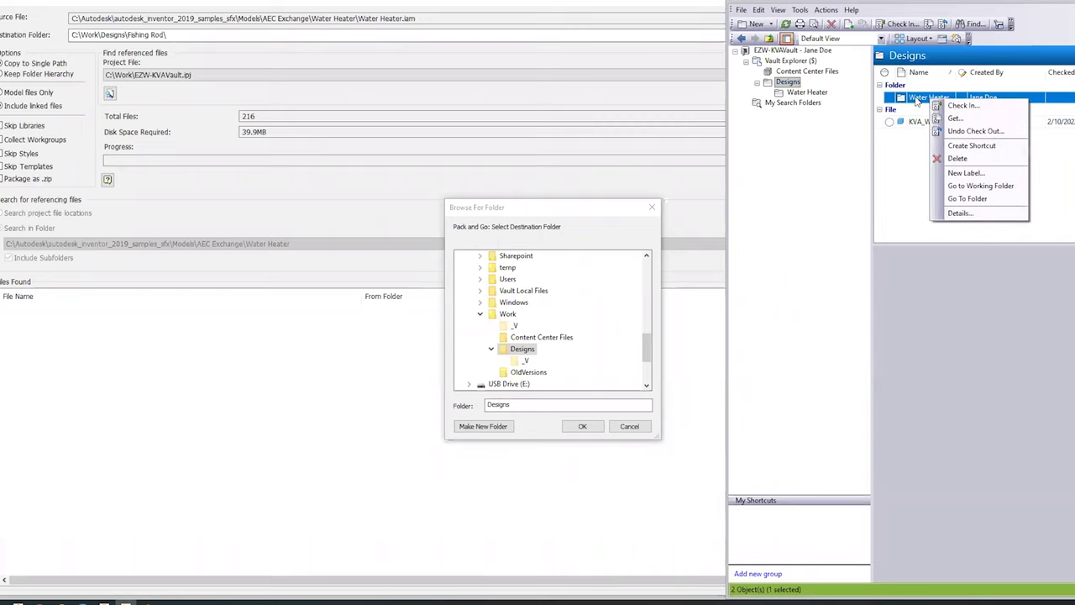
left_click(1016, 187)
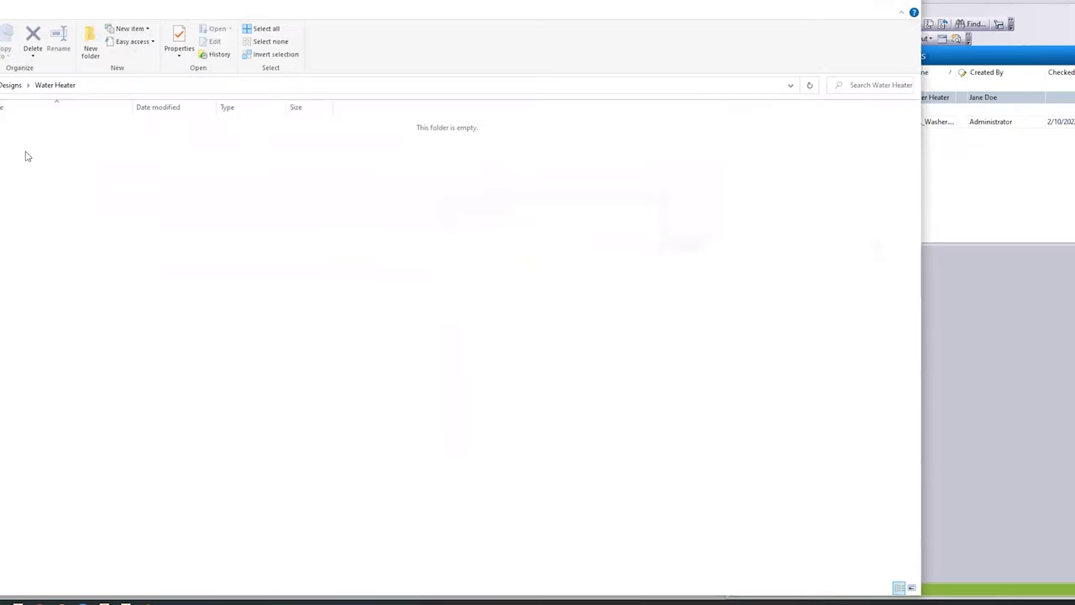
left_click(10, 85)
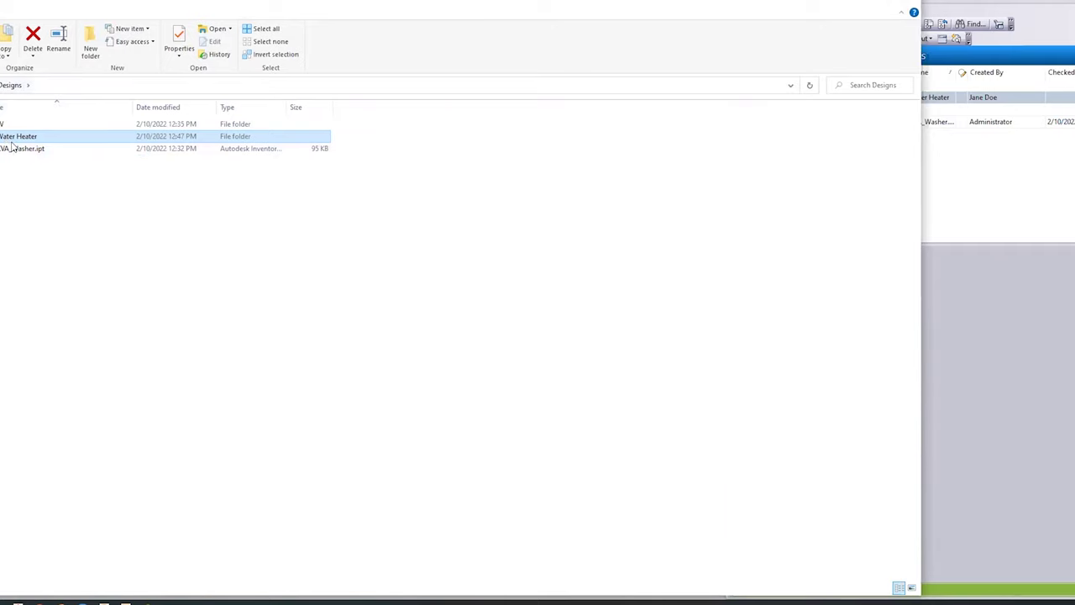
double_click(18, 137)
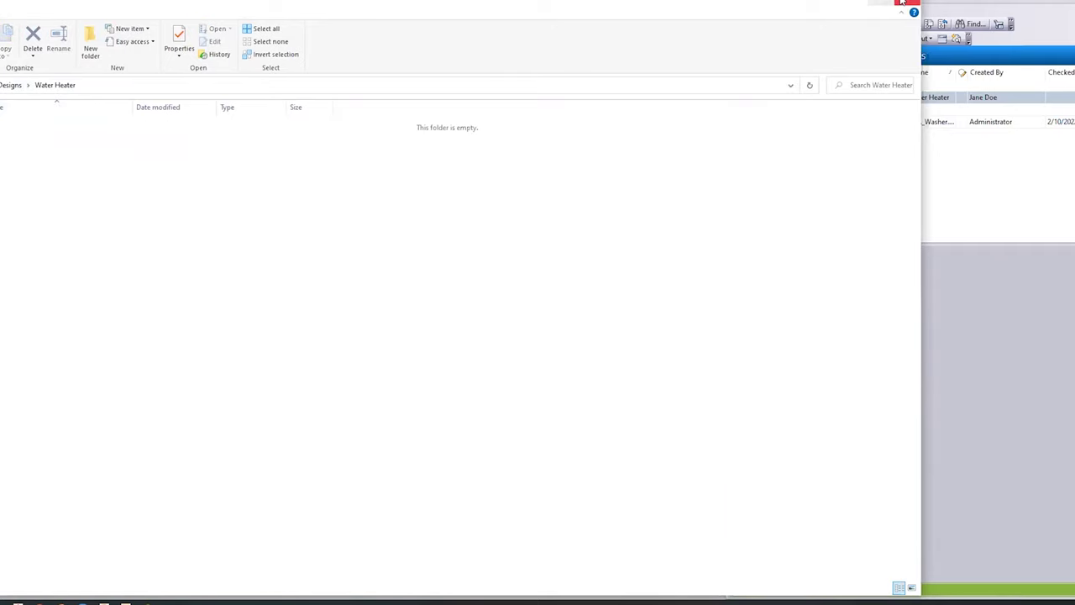
left_click(907, 4)
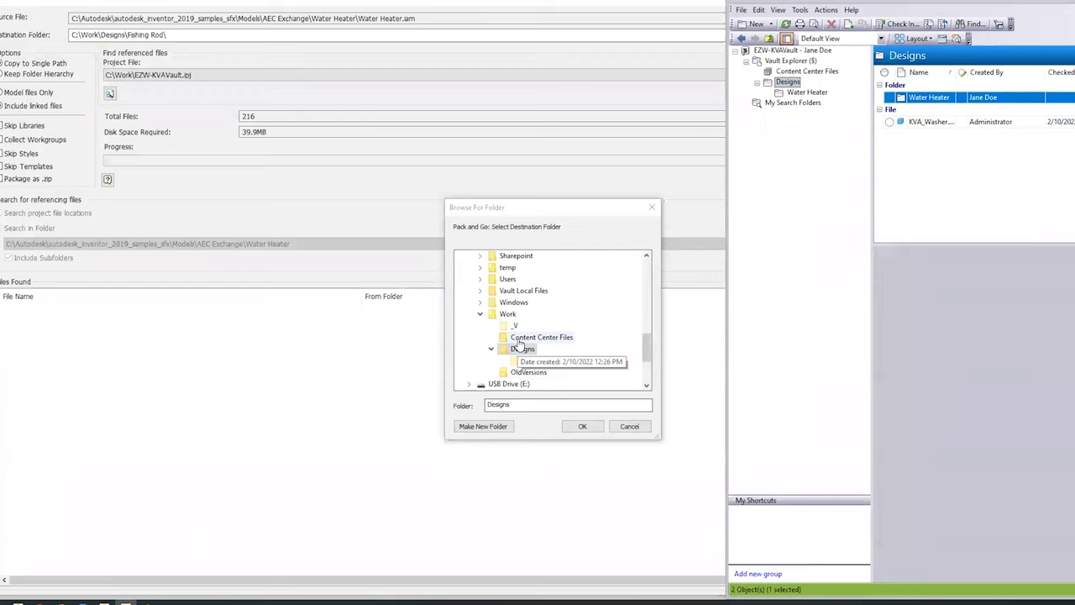
Step: Re-browse to Work > Designs > Water Heater and confirm it as the Pack and Go destination
left_click(629, 426)
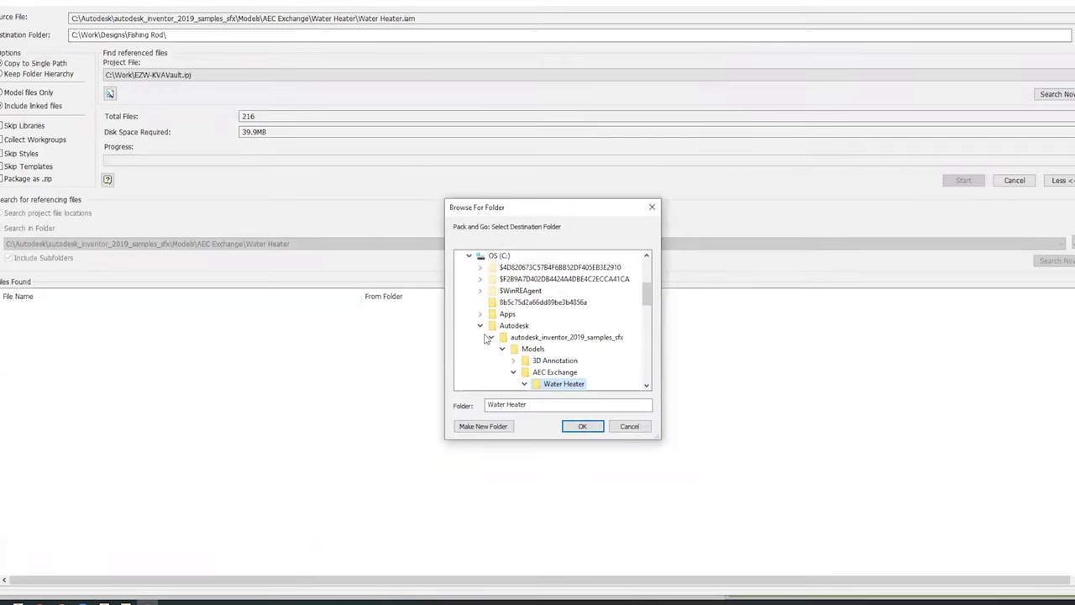
left_click(480, 325)
key("Return")
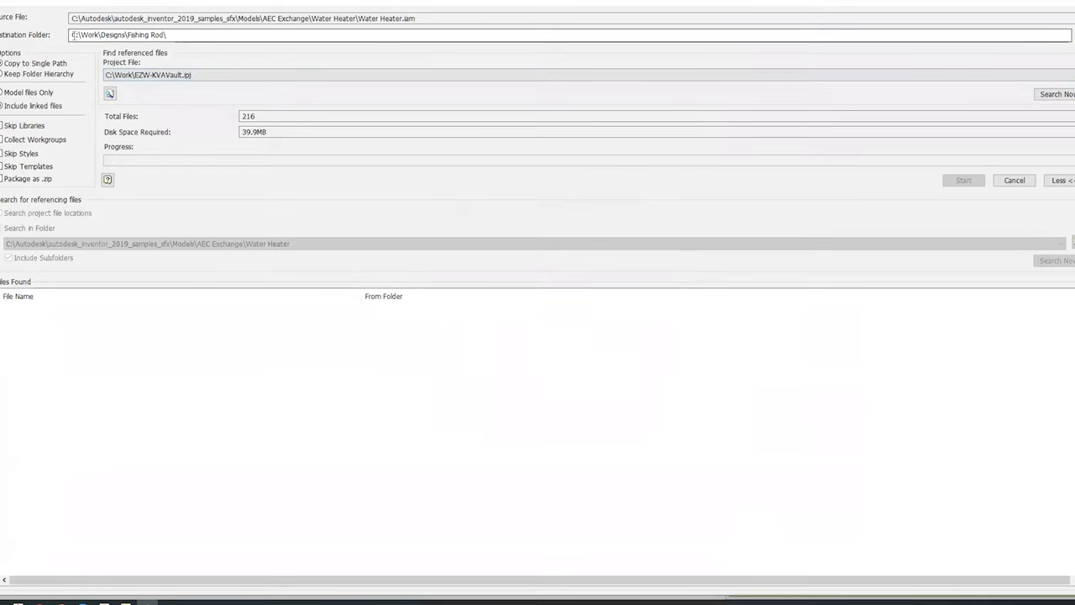
left_click(1072, 36)
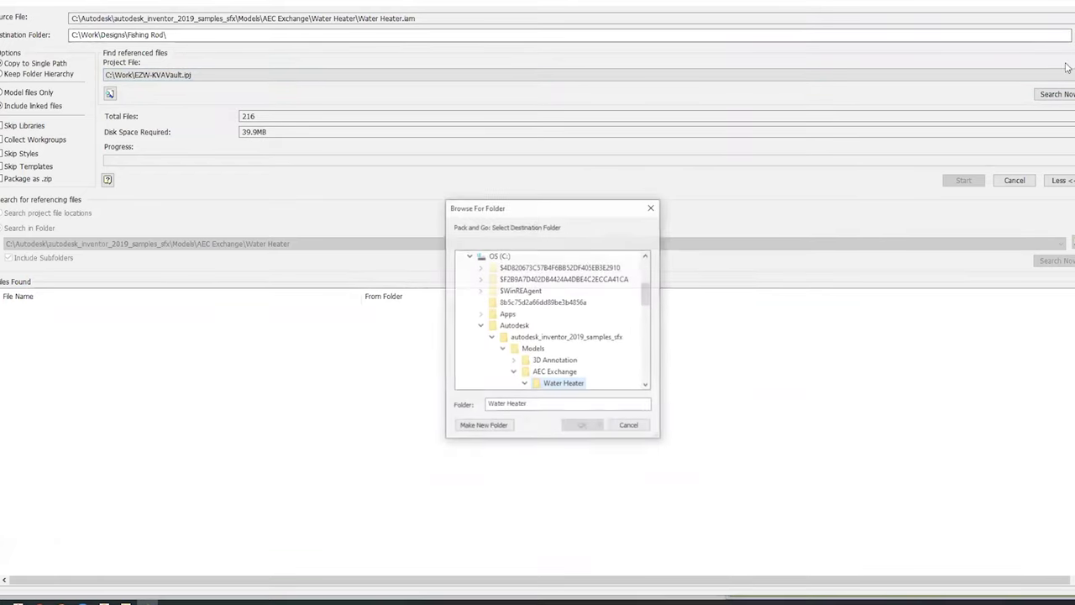
left_click(481, 326)
scroll(477, 357, "down", 4)
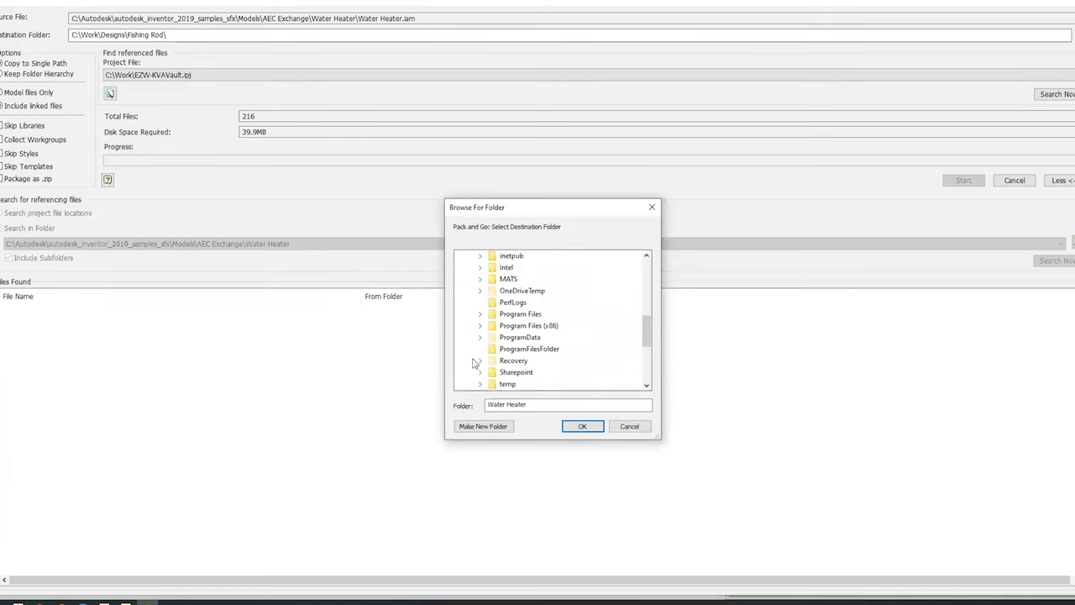
left_click(480, 360)
scroll(480, 361, "down", 2)
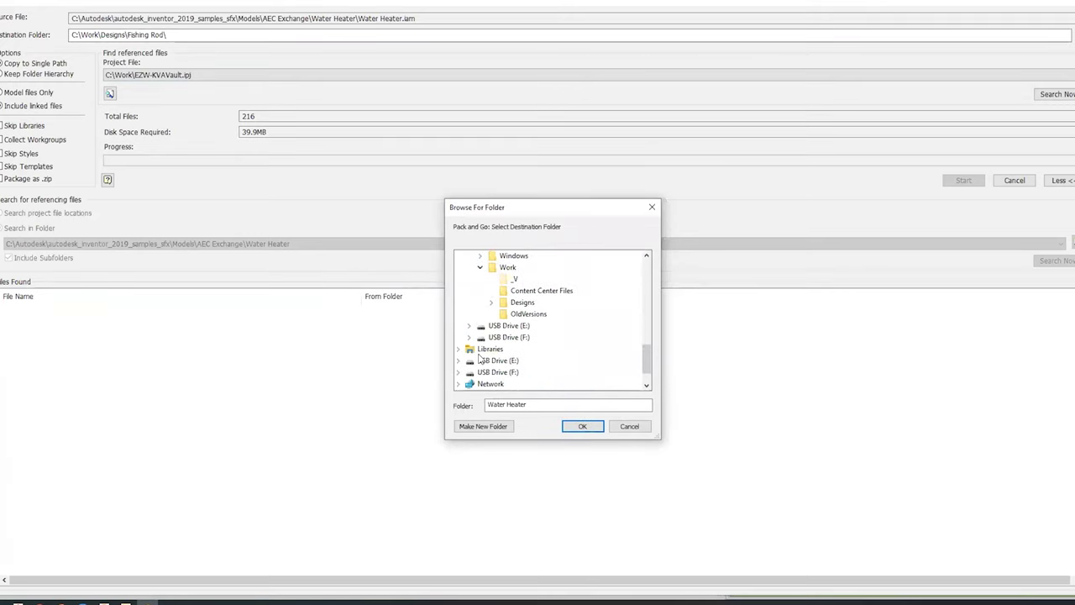
left_click(491, 302)
left_click(529, 326)
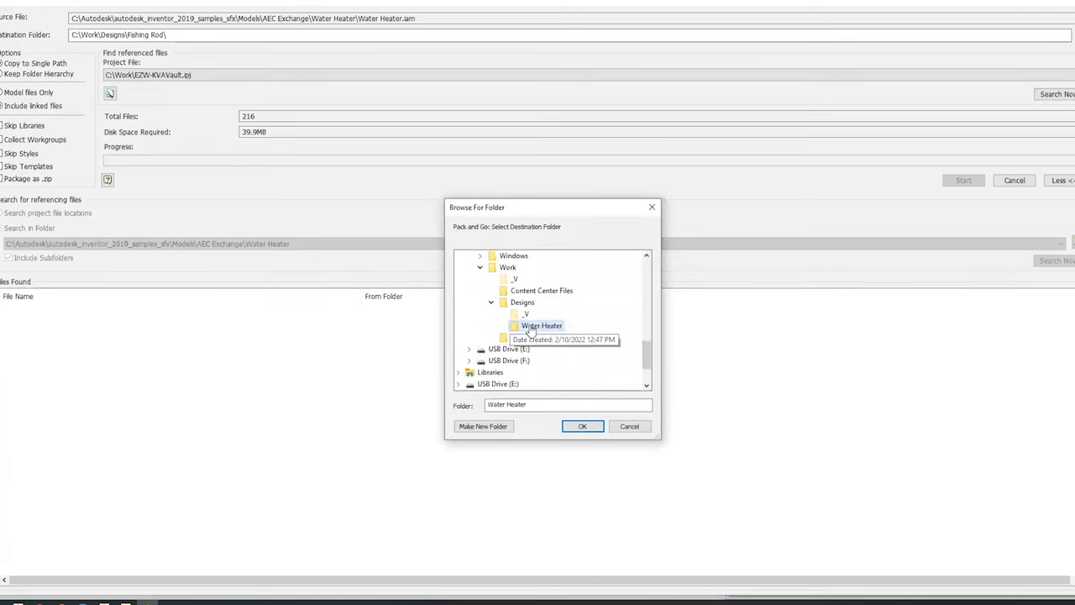
left_click(582, 426)
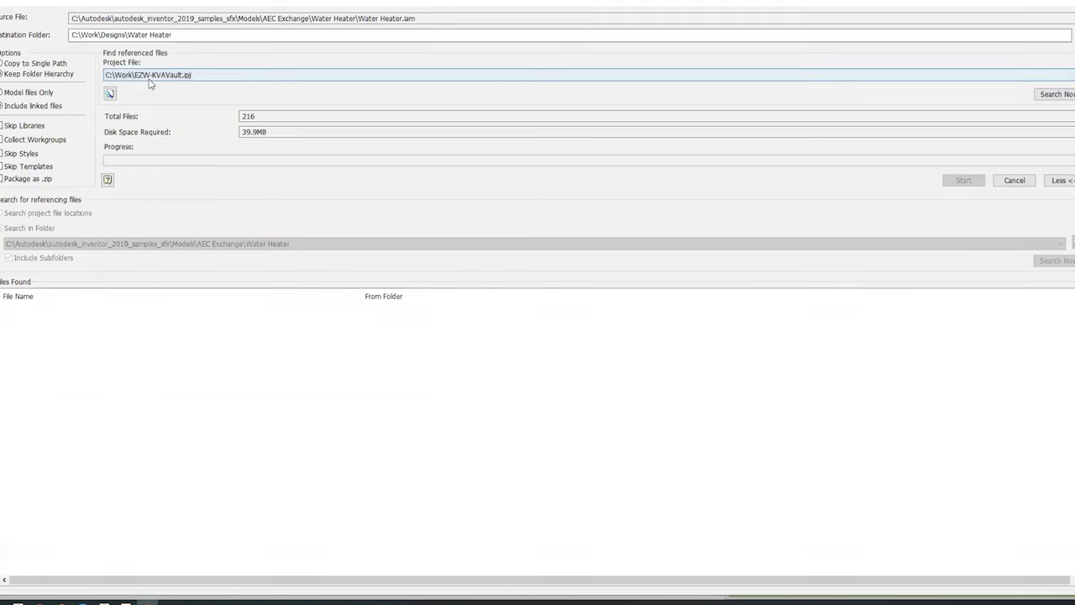
Step: Search for the assembly's referenced files and package all 221 files (40.4MB)
left_click(1055, 94)
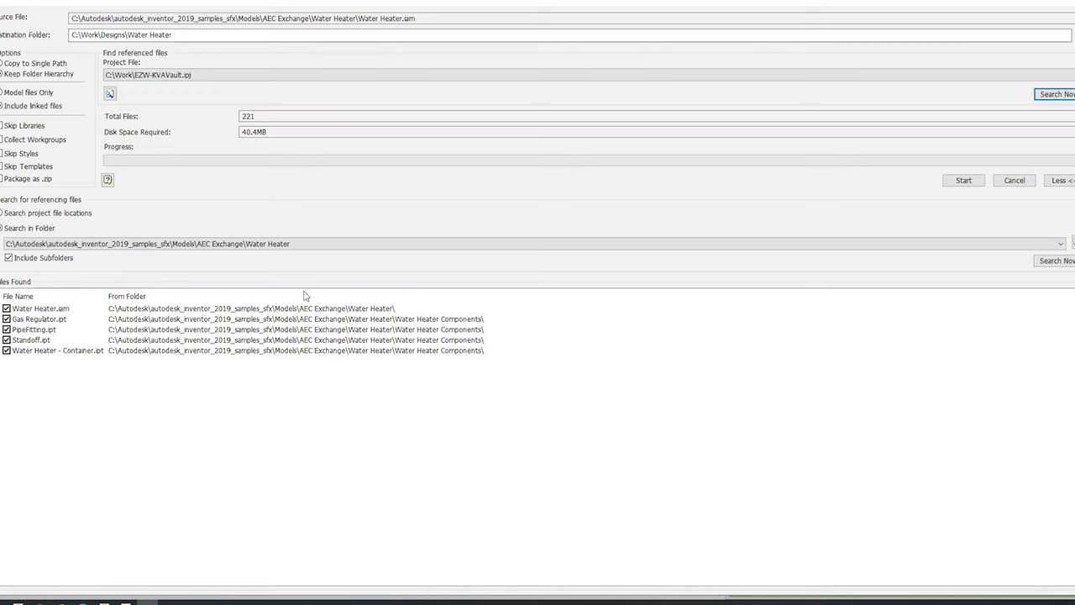
left_click(958, 181)
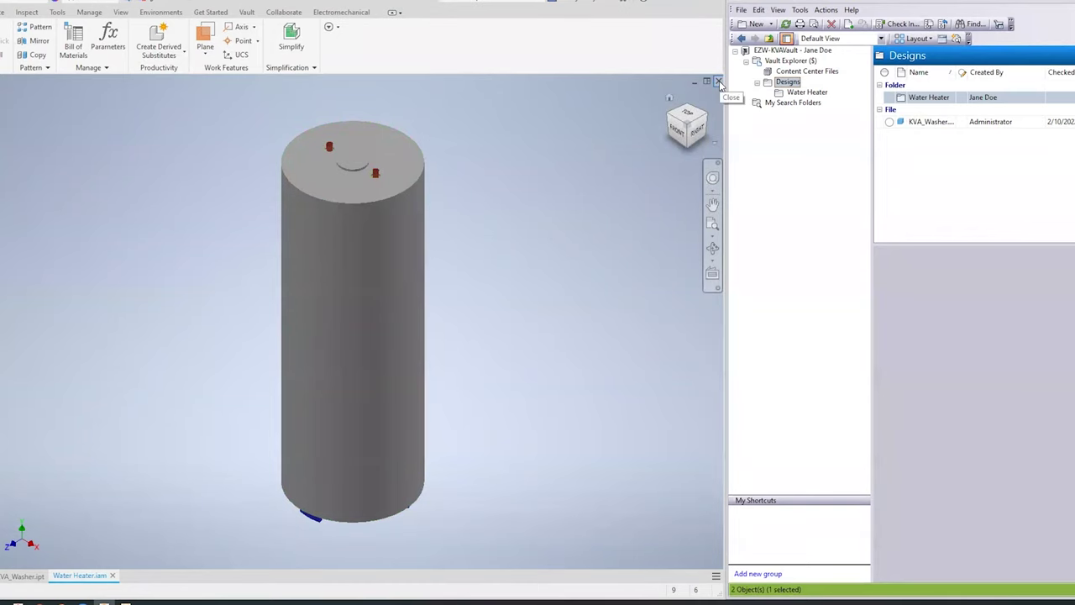
Step: Open the Water Heater working folder and inspect its Workspaces, Templates and Design Data folders
right_click(939, 99)
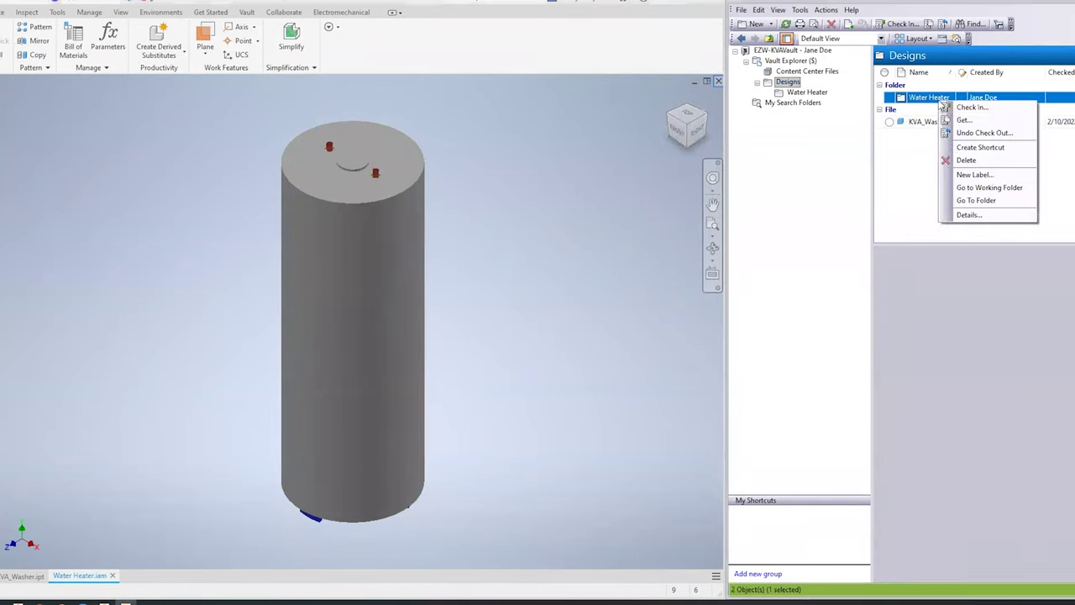
left_click(991, 189)
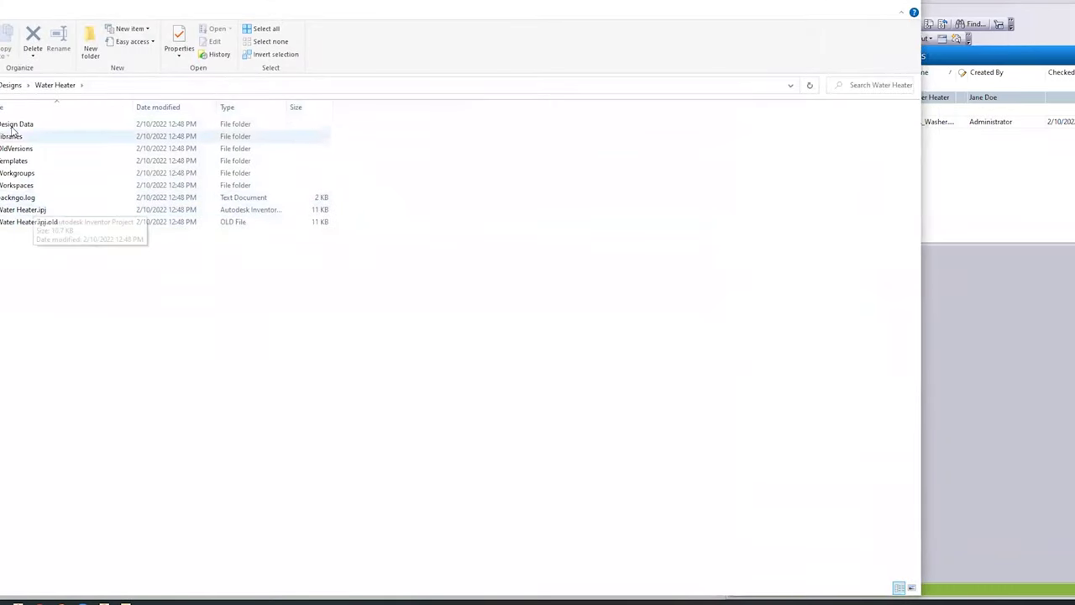
left_click(13, 215)
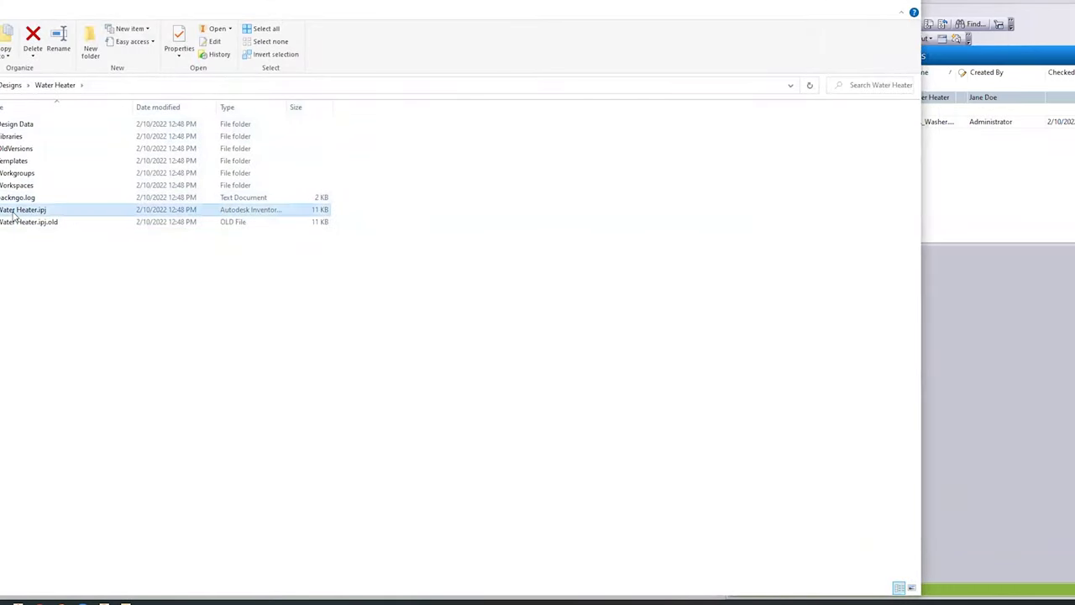
left_click(11, 186)
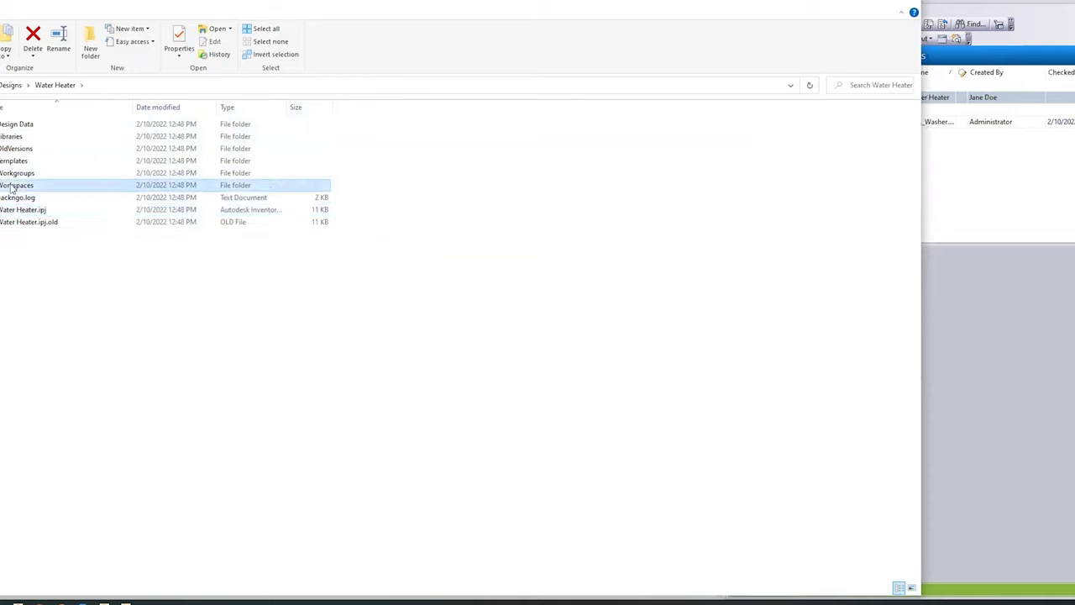
double_click(11, 186)
left_click(69, 87)
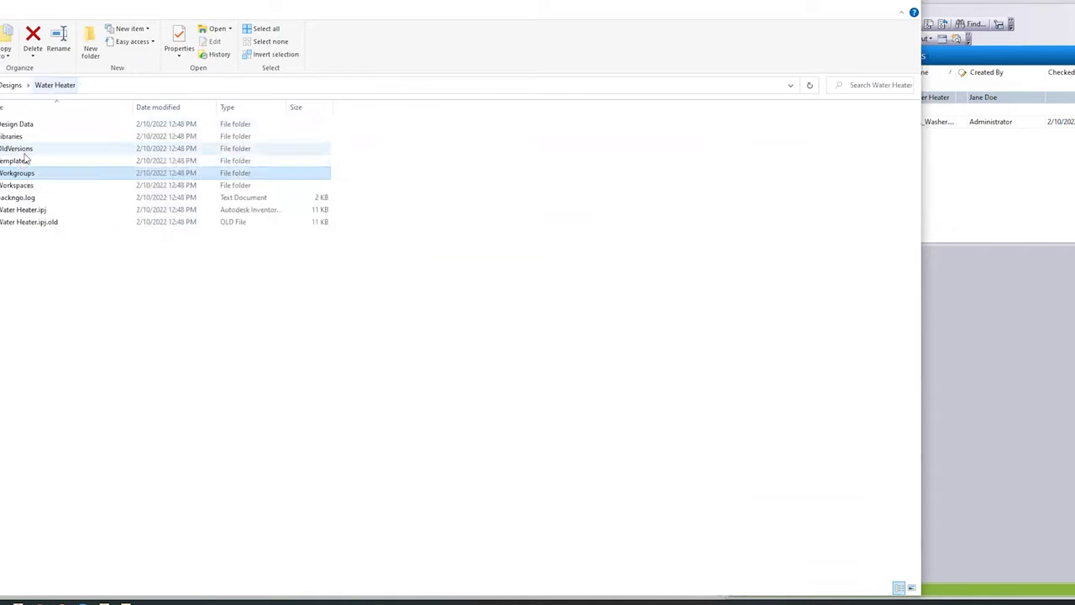
double_click(14, 160)
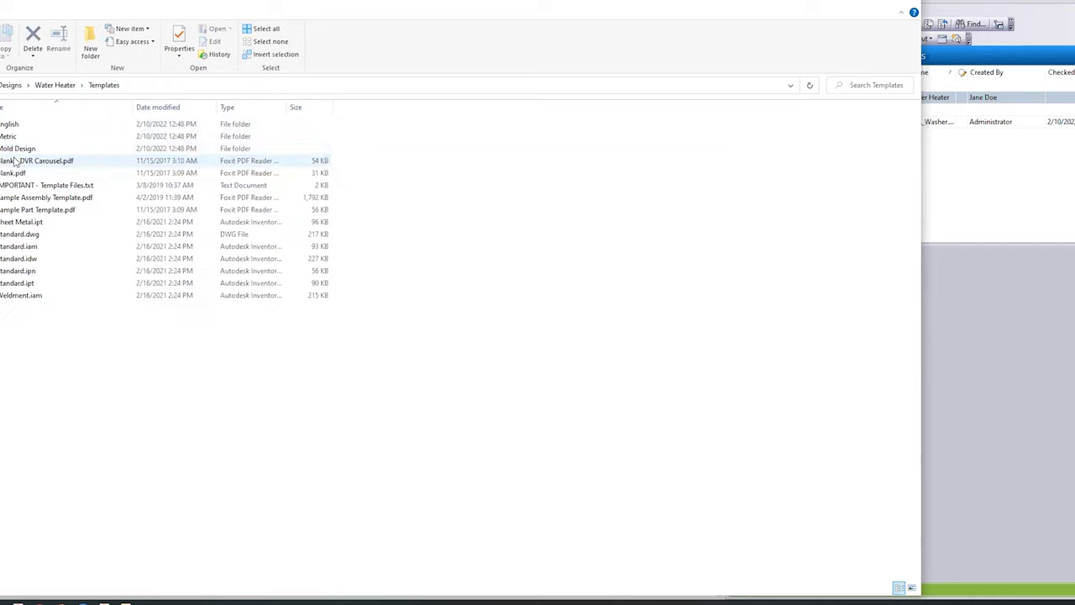
left_click(59, 88)
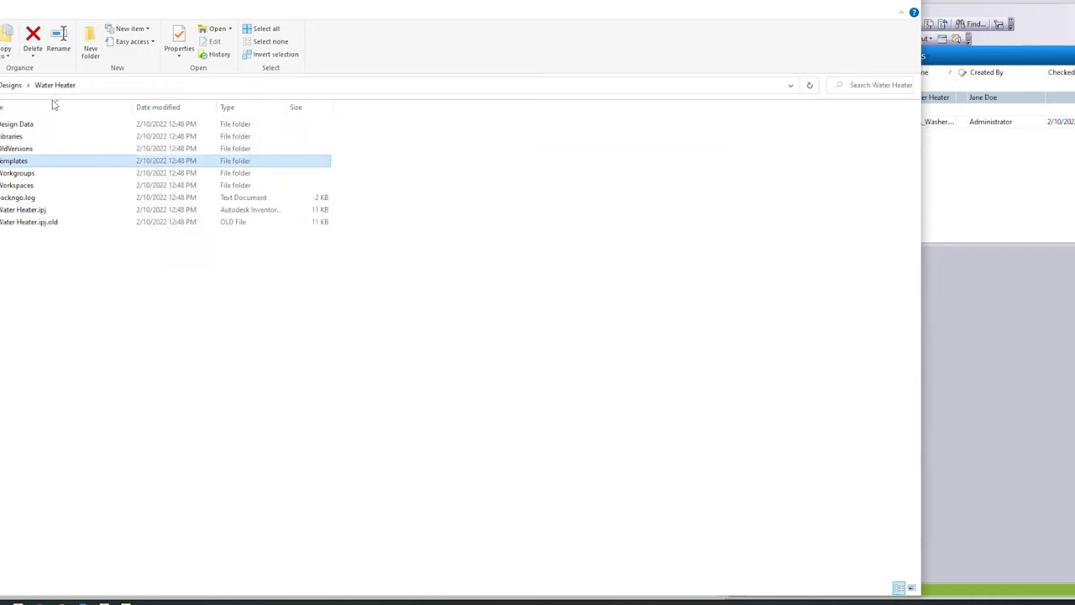
double_click(14, 125)
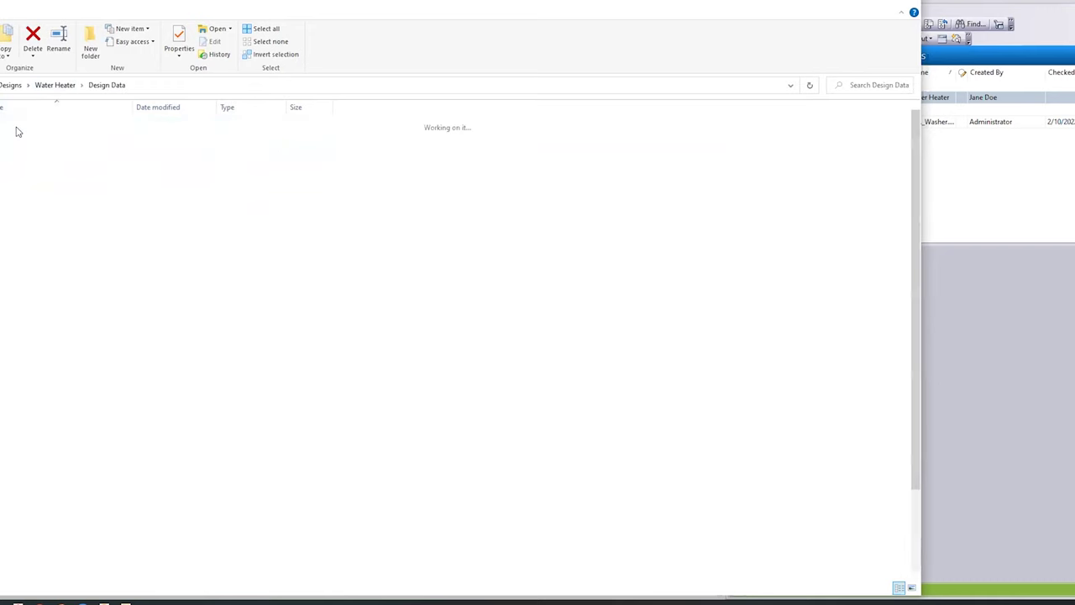
left_click(55, 87)
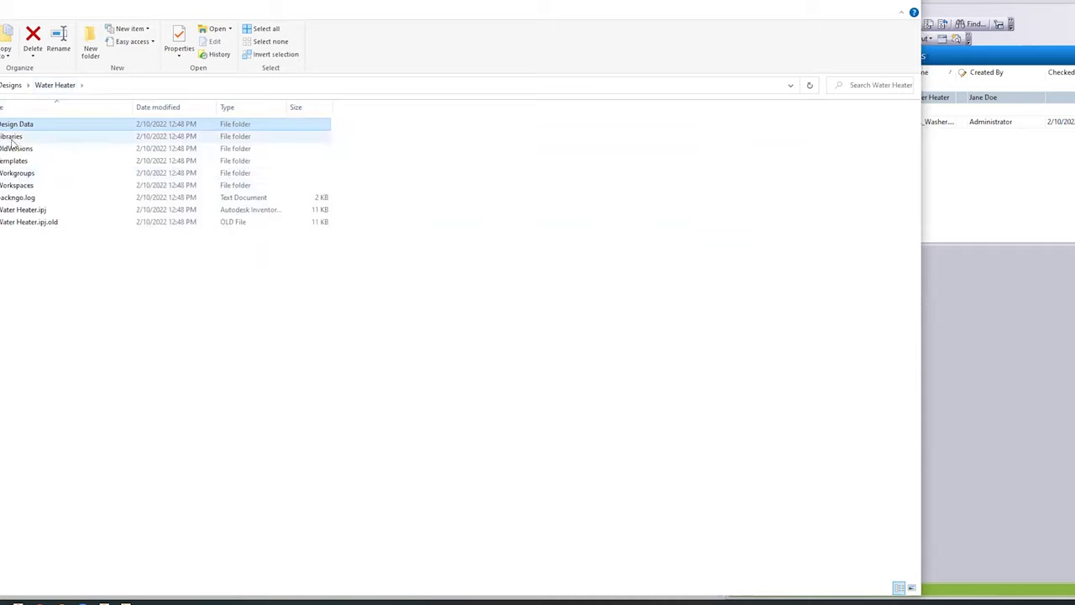
Step: Look inside Workspaces\Workspace, then close the folder window
double_click(28, 189)
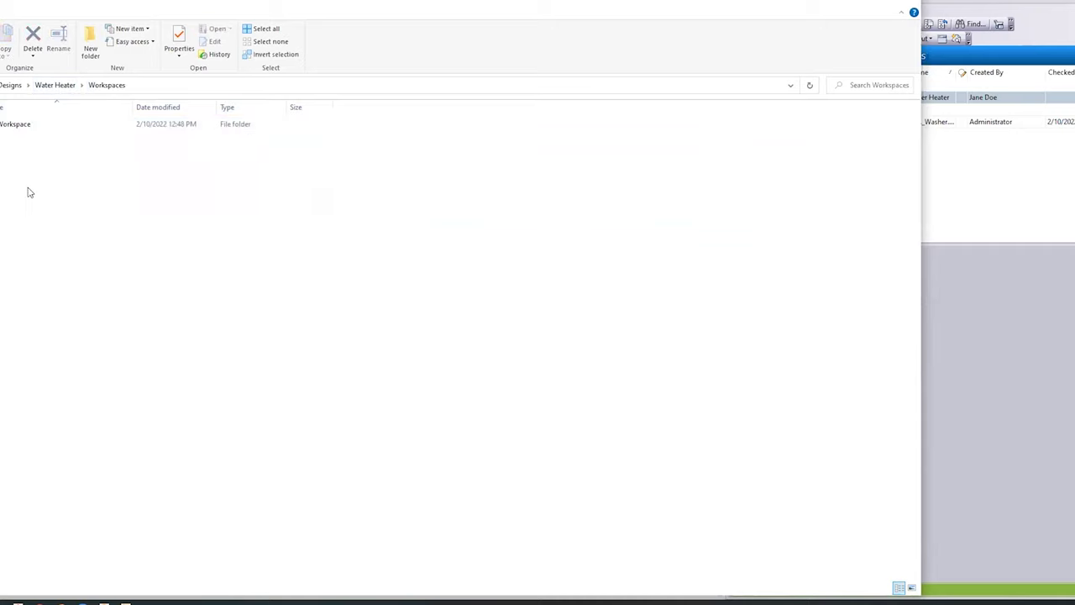
double_click(13, 128)
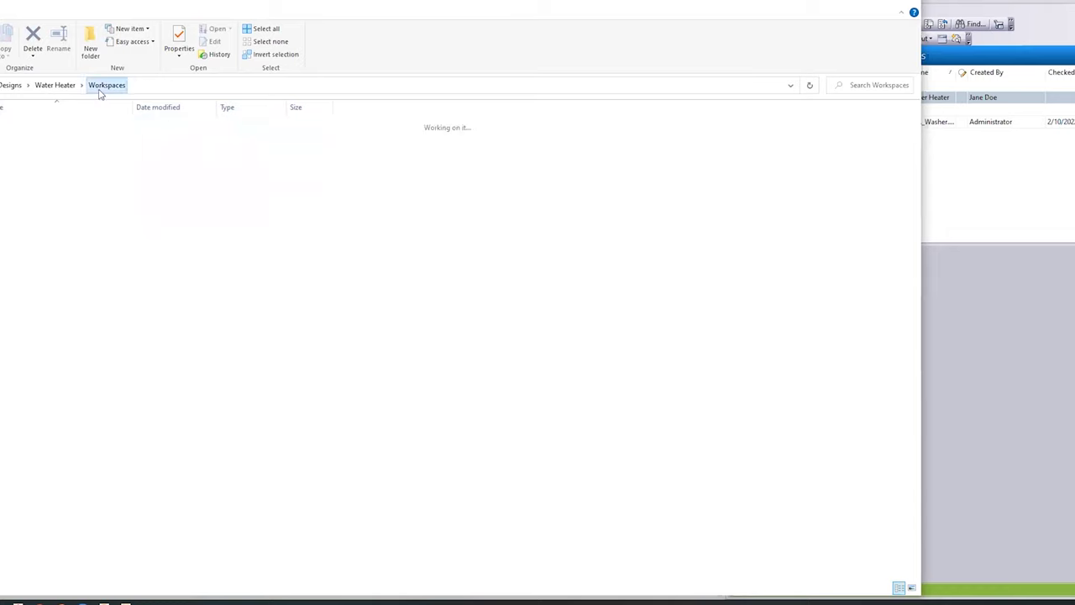
left_click(99, 85)
left_click(52, 85)
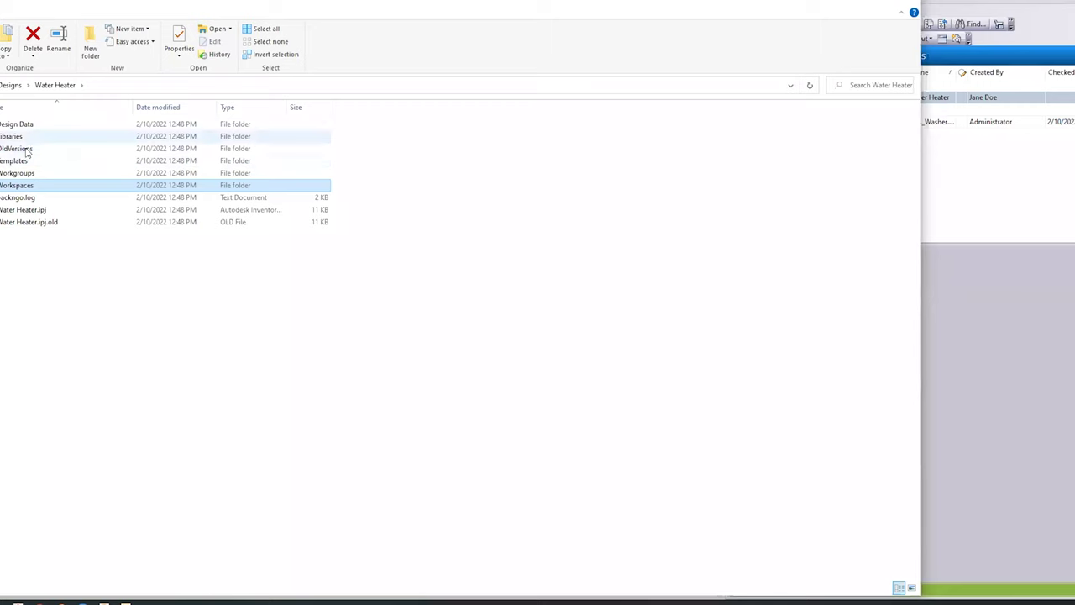
left_click(912, 5)
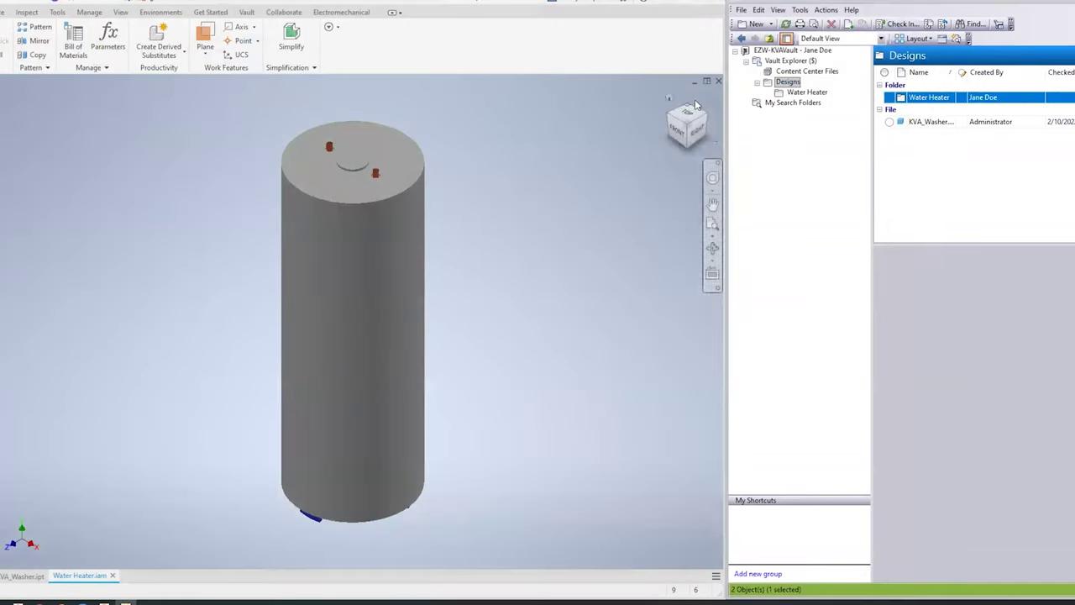
Step: Reopen the Water Heater working folder and permanently delete all nine packaged items
key("alt+Tab")
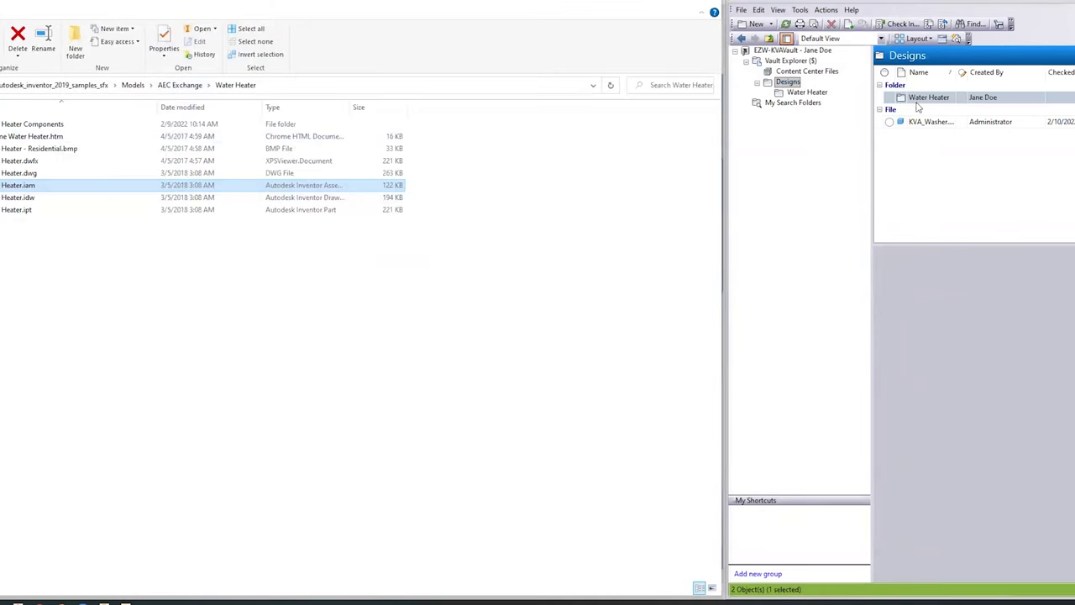
right_click(921, 98)
left_click(957, 186)
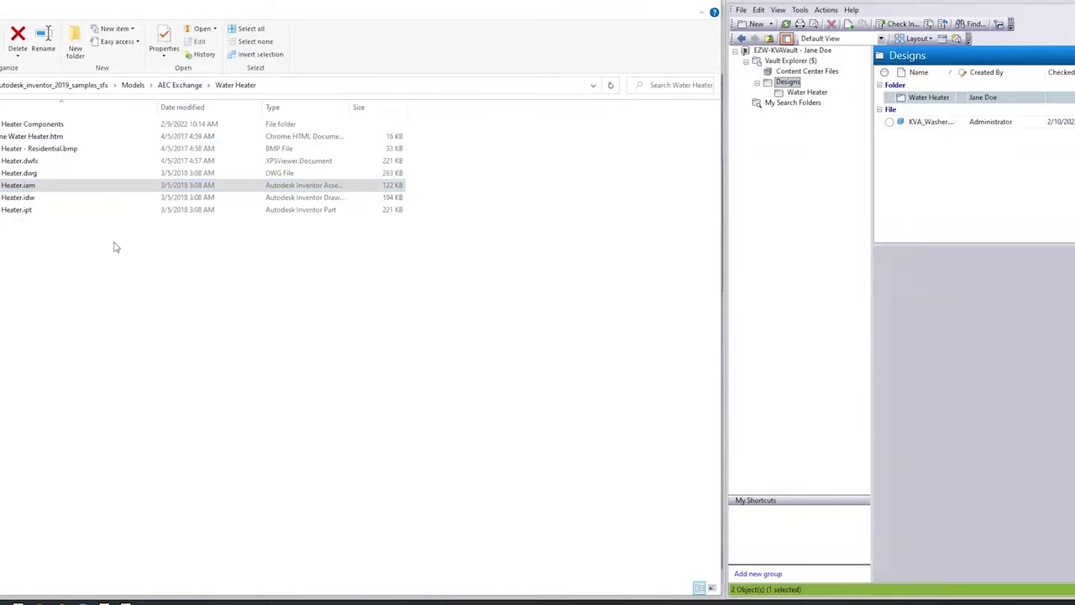
left_click(84, 223)
left_click_drag(78, 278, 13, 126)
key("Delete")
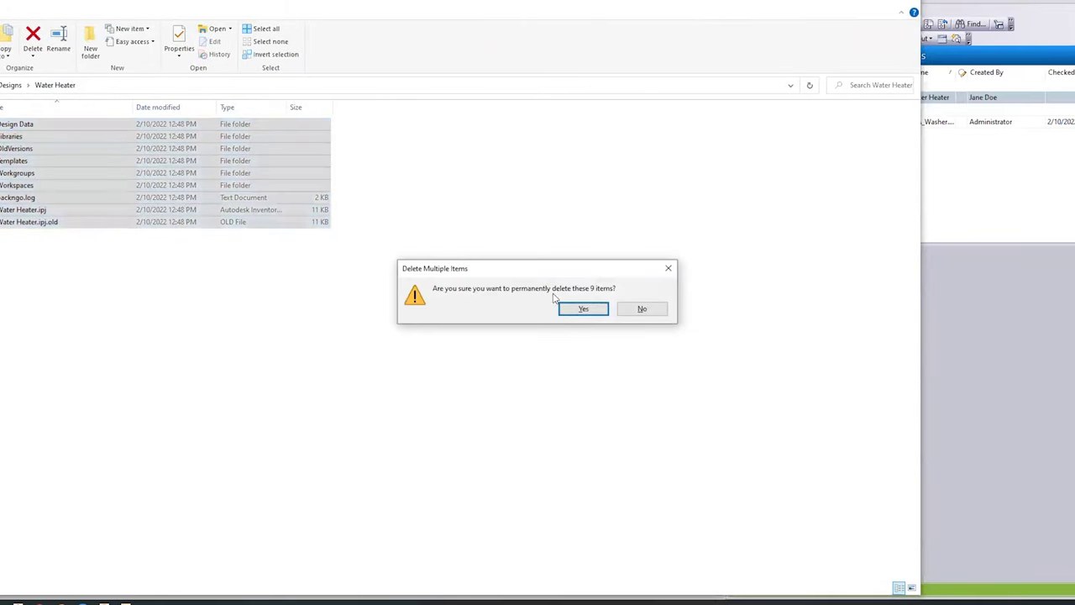
left_click(564, 312)
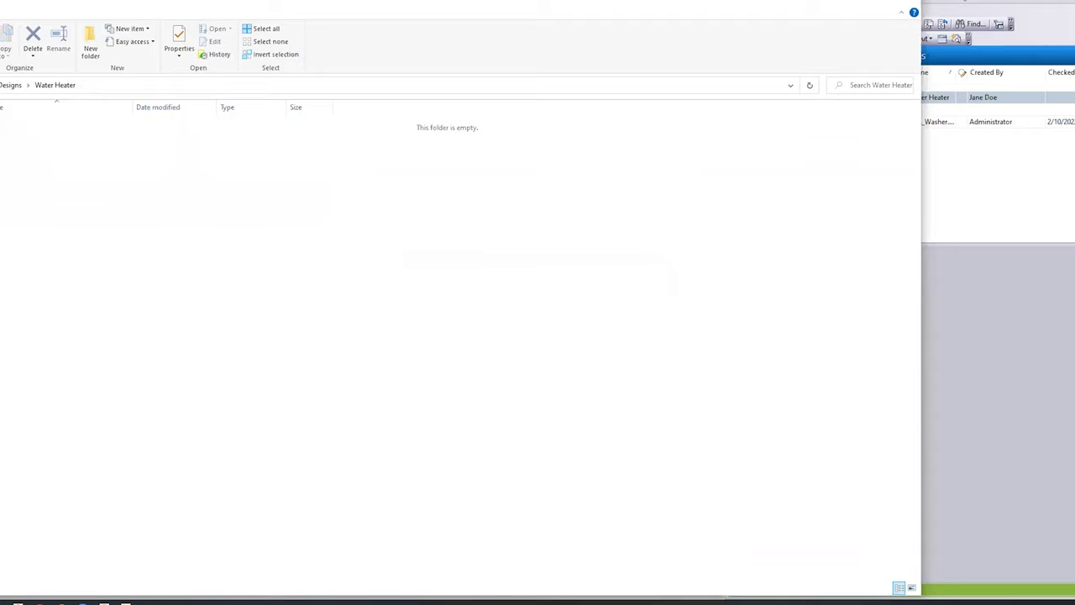
left_click(905, 4)
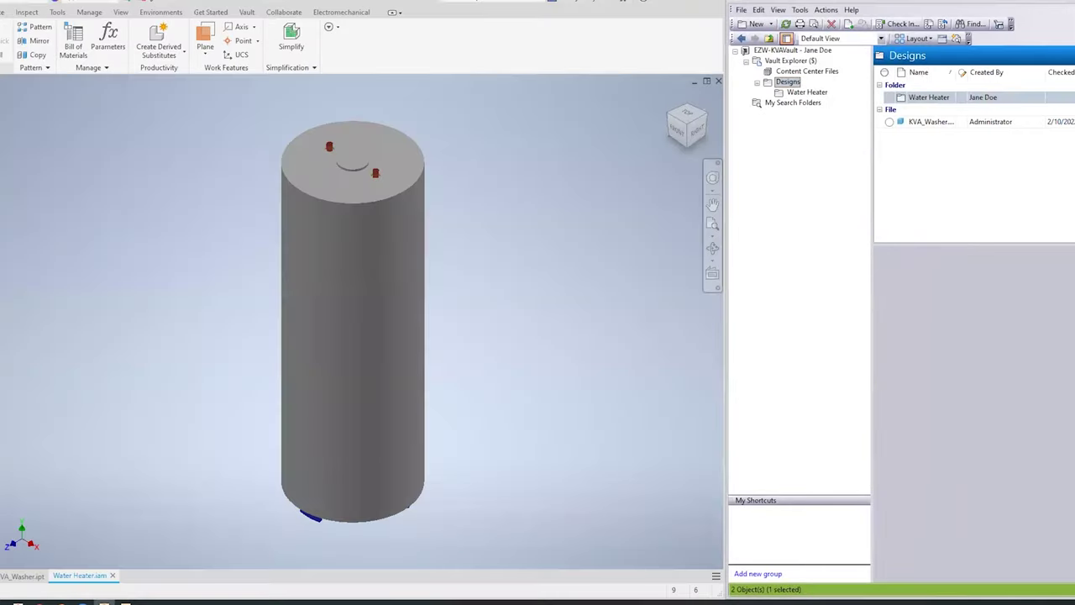
Step: Rerun Pack and Go with the Skip options ticked, copying only 5 model files (526.5KB)
key("alt+f")
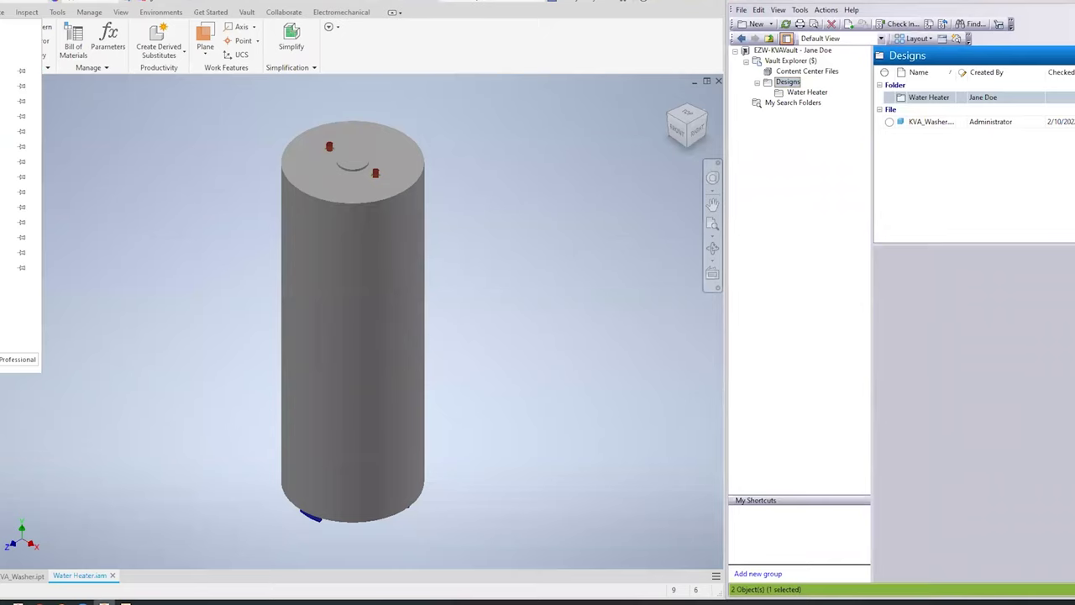
left_click(17, 188)
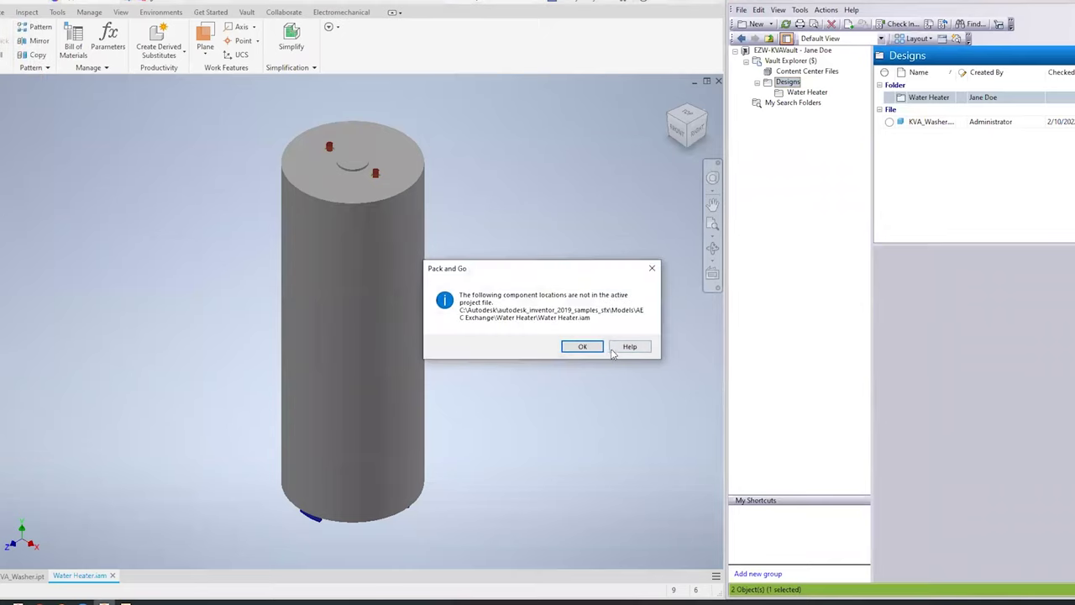
left_click(582, 347)
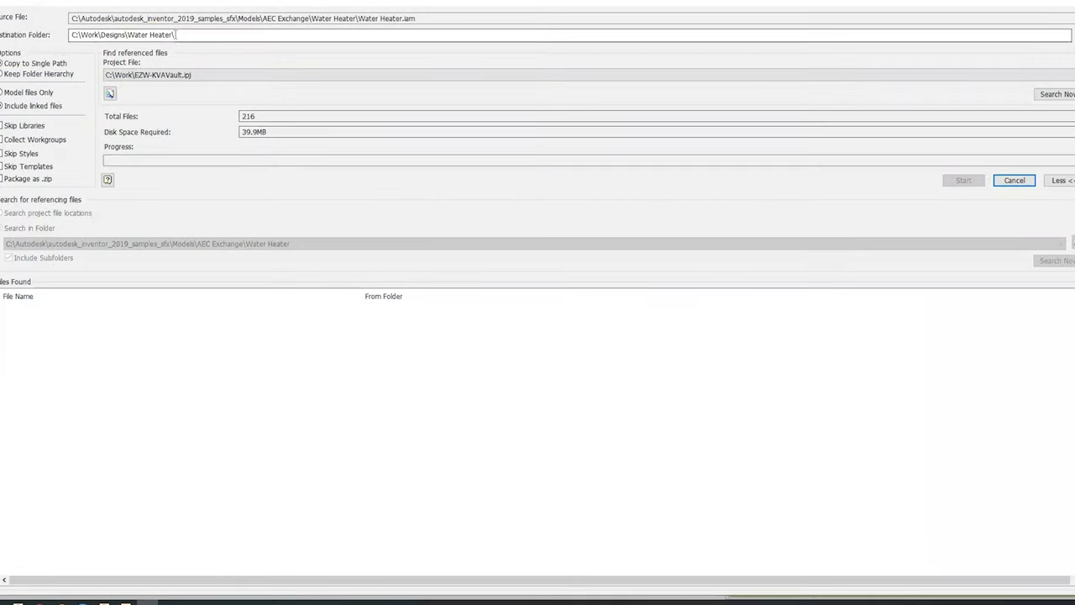
left_click(2, 130)
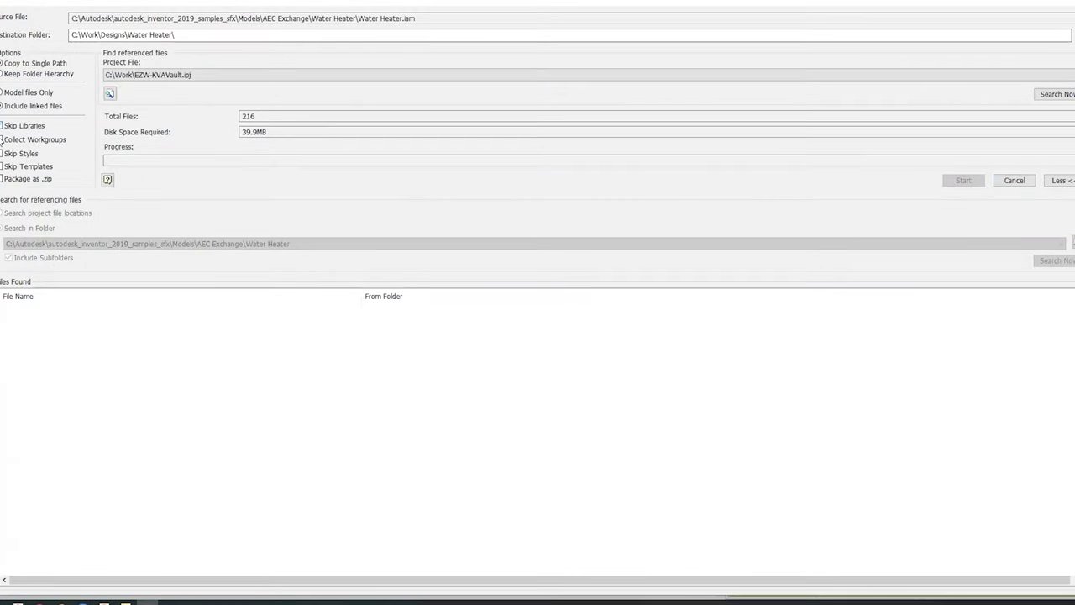
left_click(2, 154)
left_click(1055, 94)
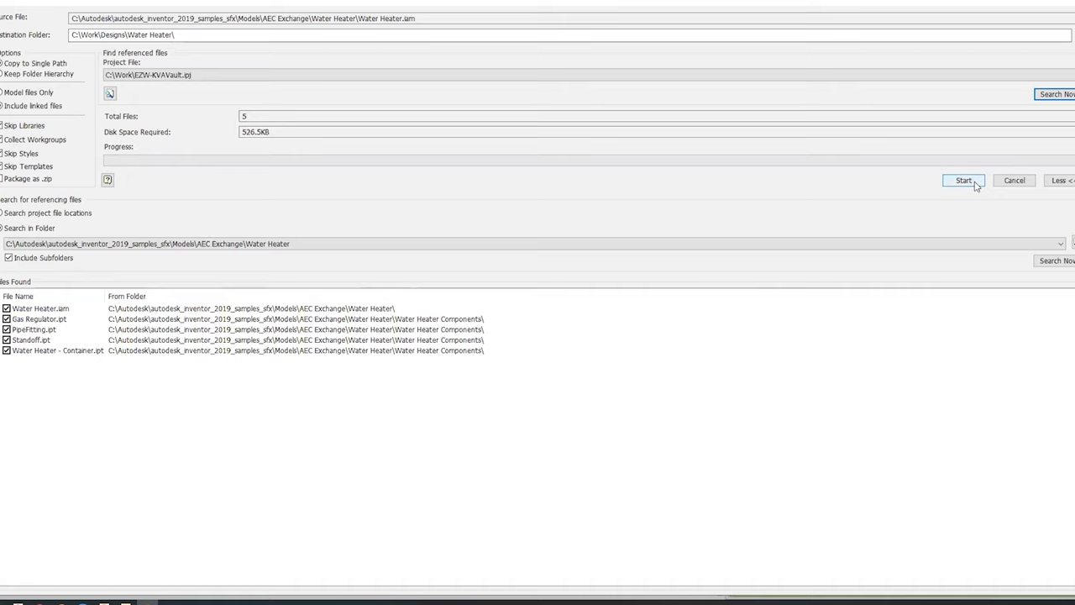
left_click(974, 183)
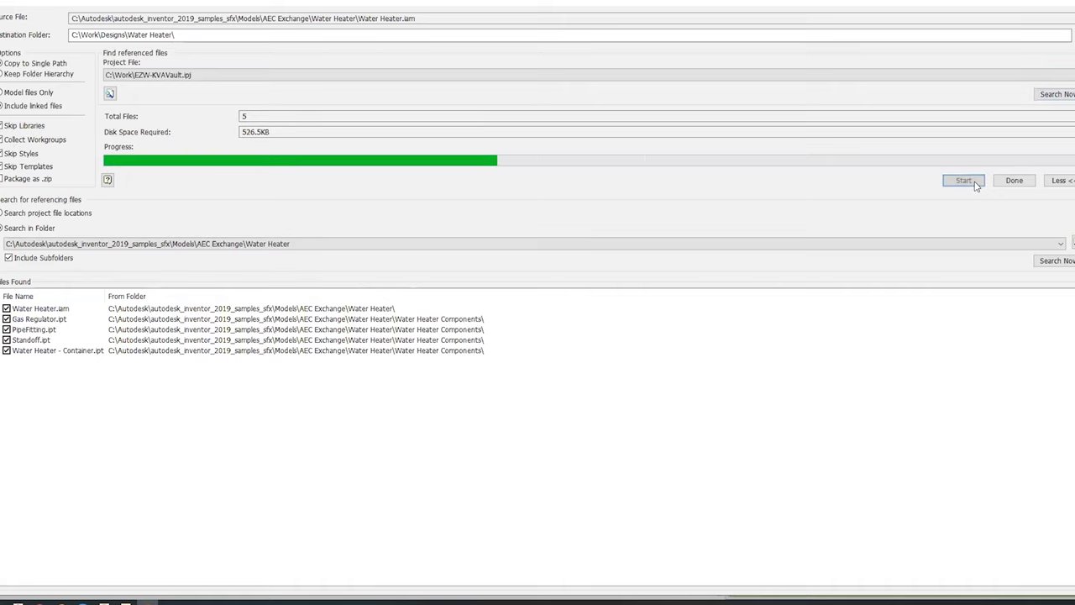
left_click(1016, 182)
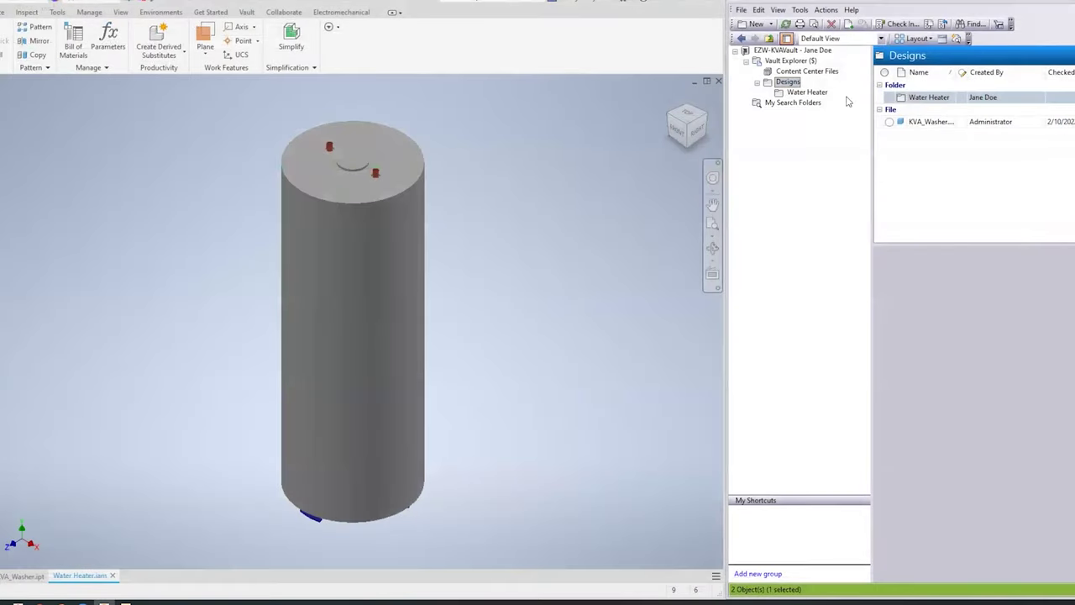
Step: Open the Water Heater working folder from Vault and delete Water Heater.ipj
right_click(940, 99)
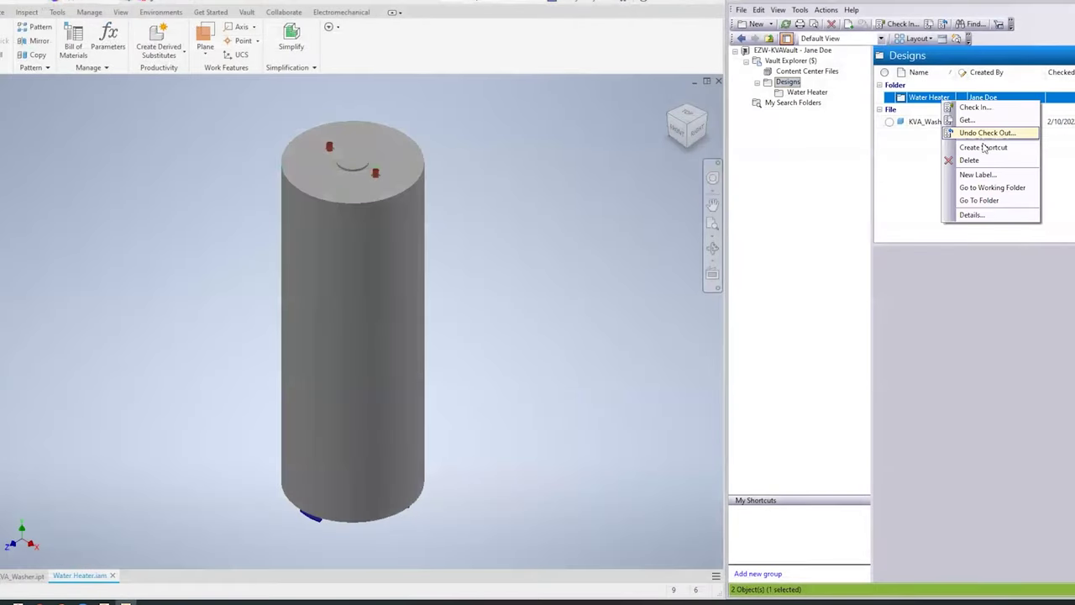
left_click(962, 196)
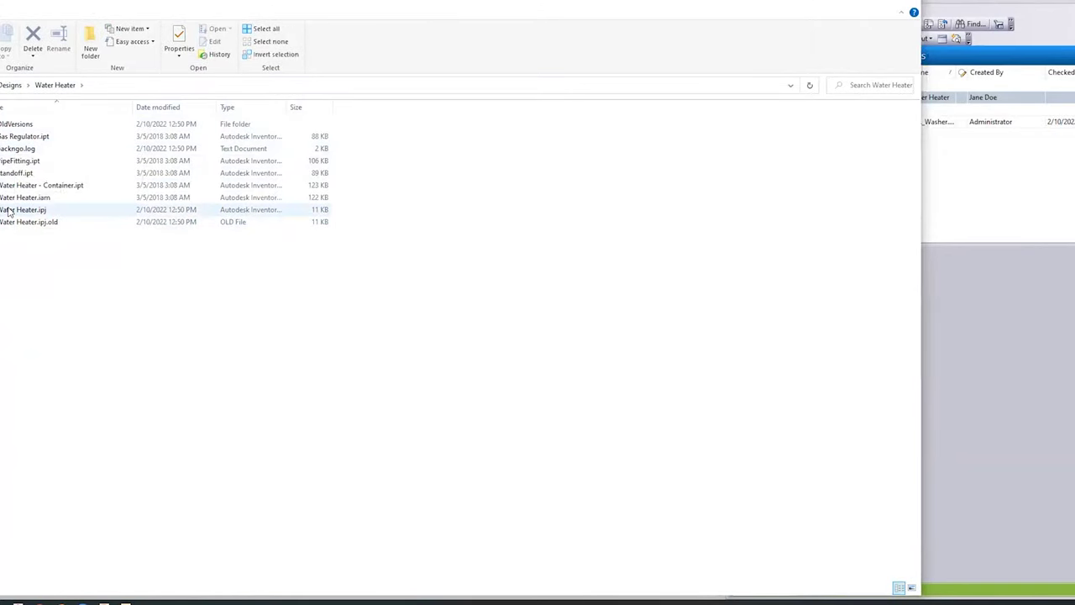
right_click(30, 209)
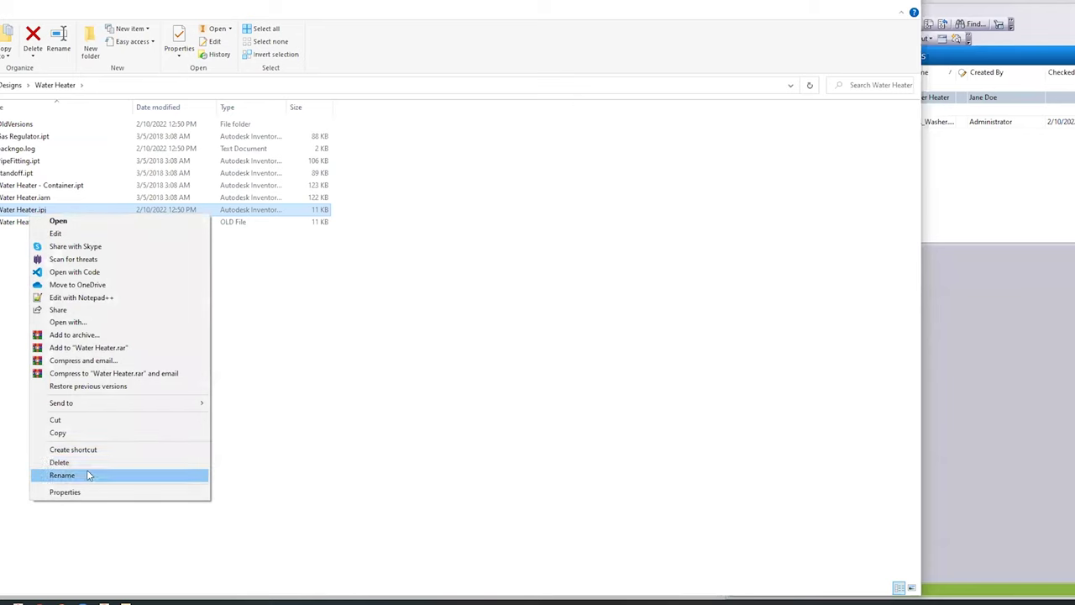
left_click(84, 462)
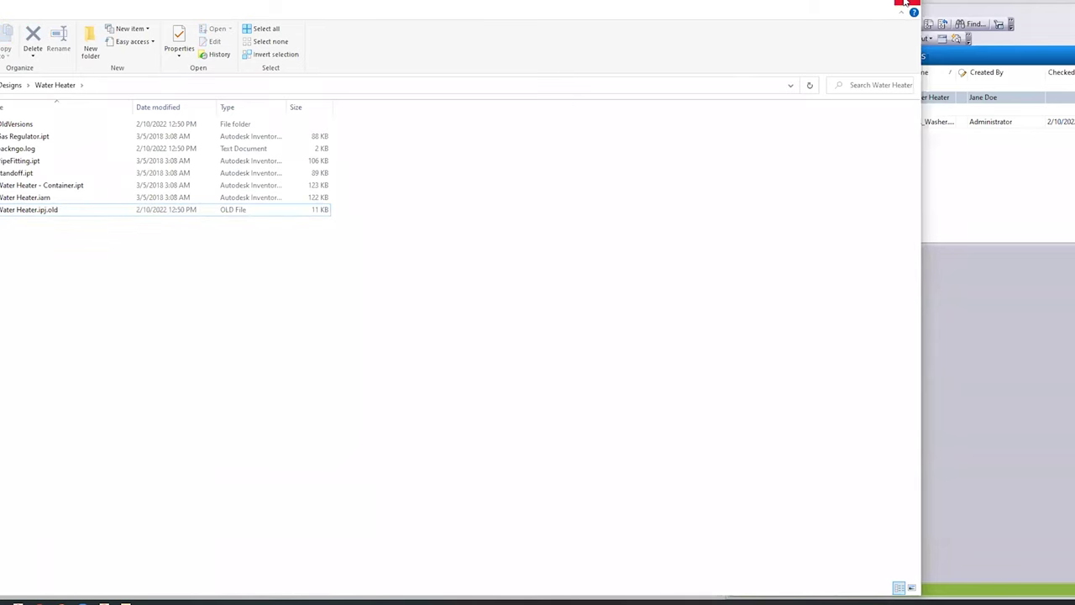
left_click(905, 3)
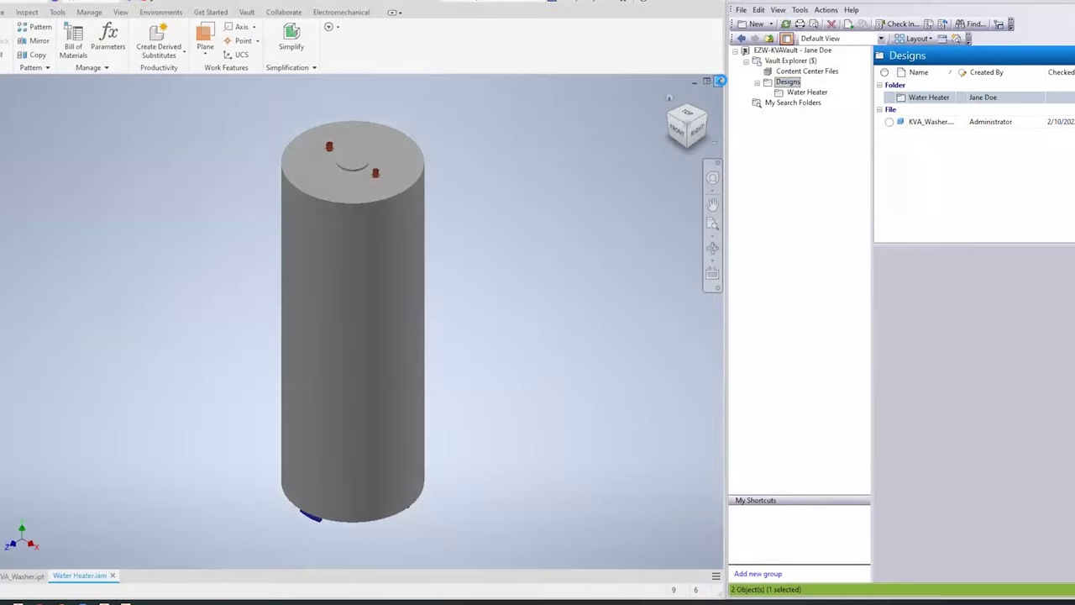
Step: Close the assembly and reopen Water Heater.iam from C:\Work\Designs\Water Heater
left_click(719, 81)
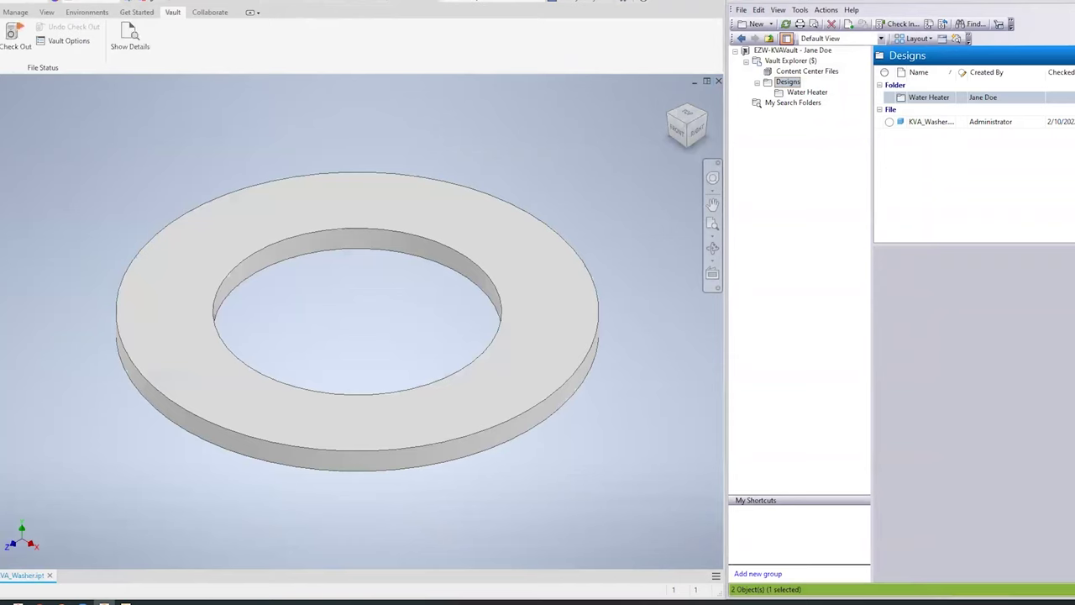
key("ctrl+o")
double_click(234, 256)
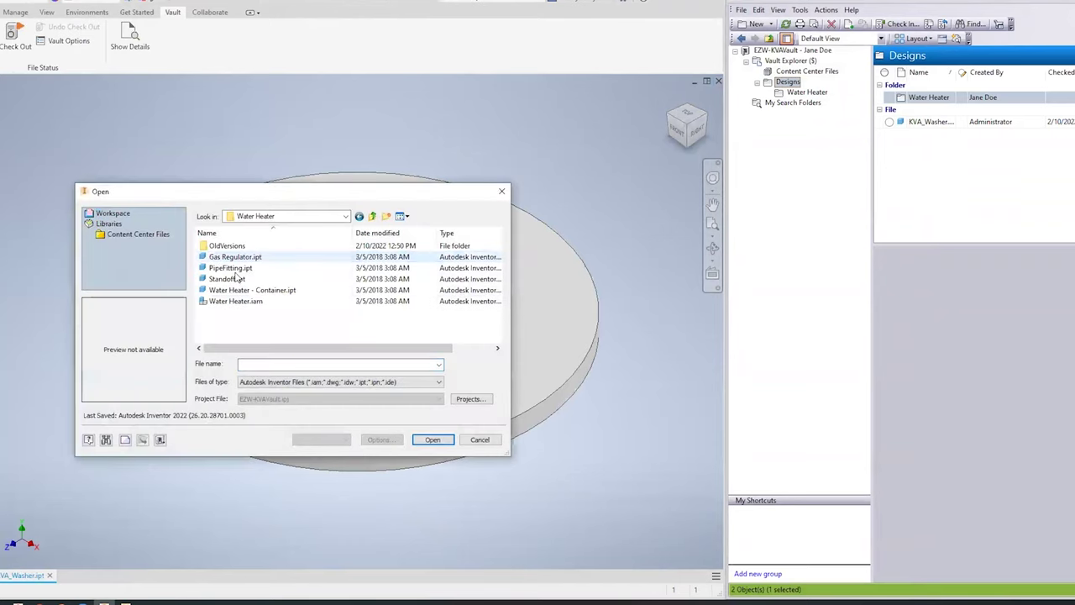
double_click(245, 301)
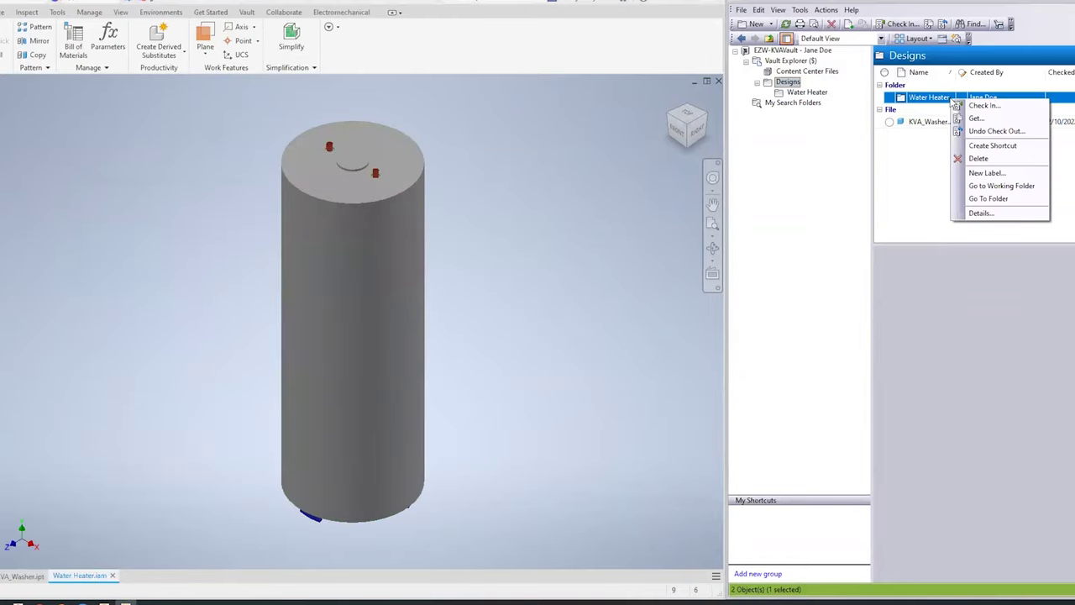
Step: Check Water Heater.iam and its four parts into Designs/Water Heater with comment 'Initial Check-In'
left_click(1001, 186)
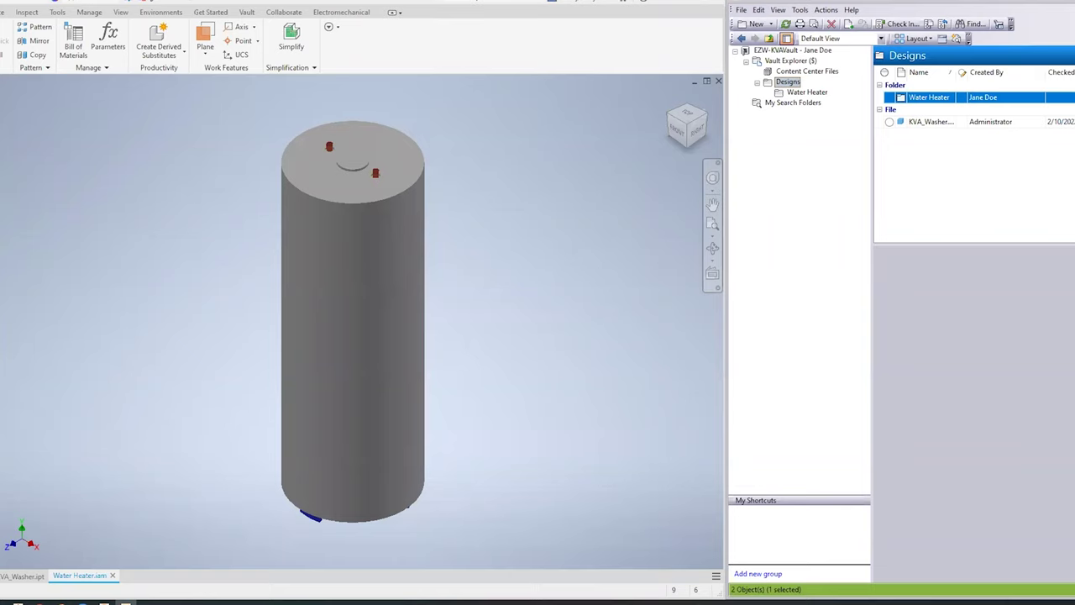
key("alt+Tab")
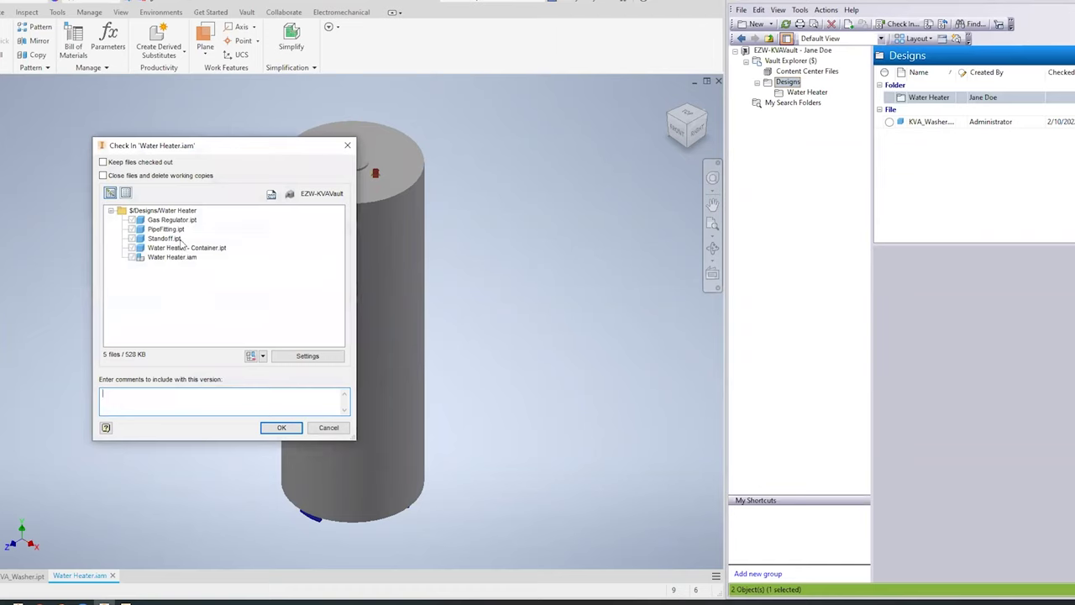
type("Initial Check-In")
left_click(282, 429)
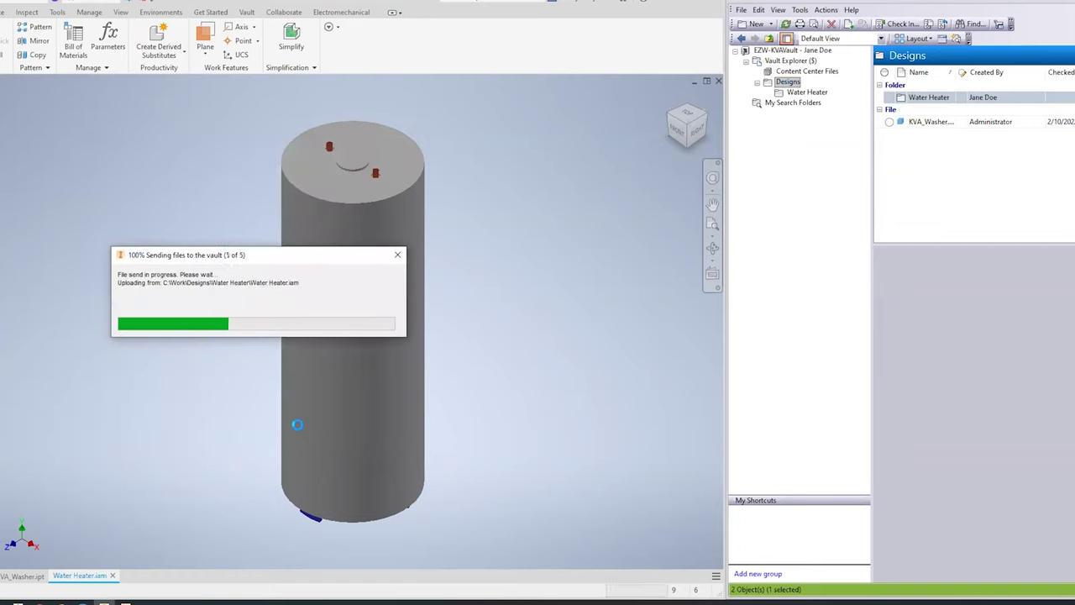
Step: Open the vault's Water Heater folder, widen the Name column and view Water Heater.iam's history
left_click(717, 82)
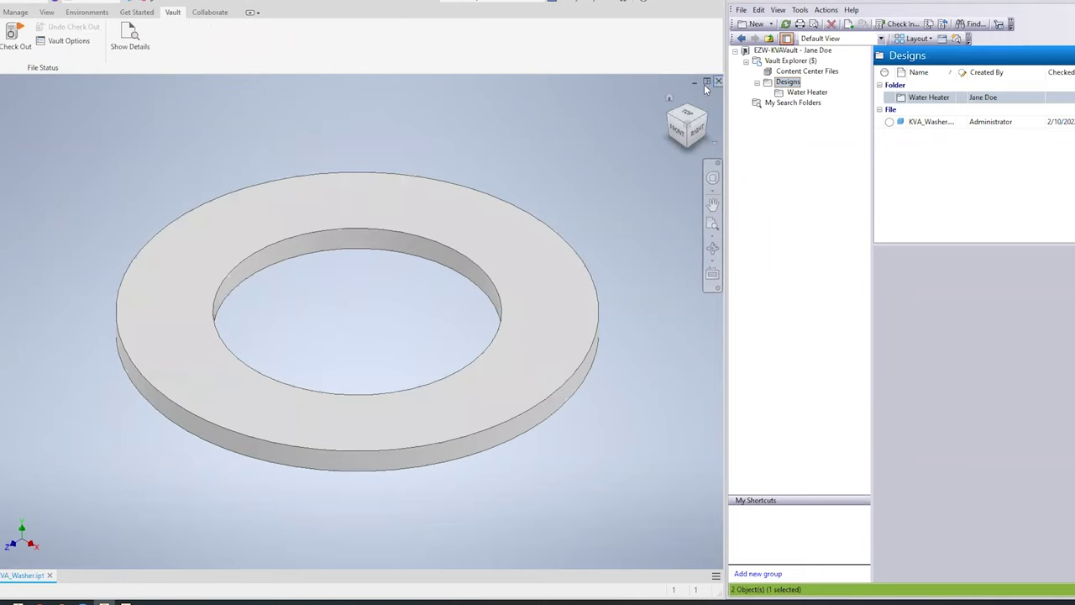
double_click(913, 99)
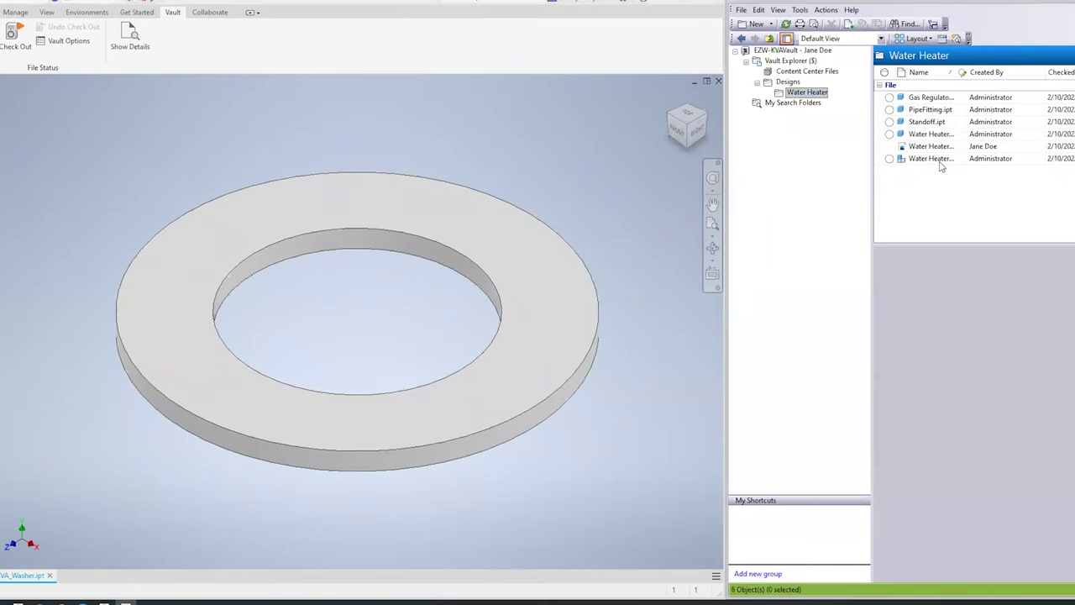
left_click_drag(957, 72, 1018, 72)
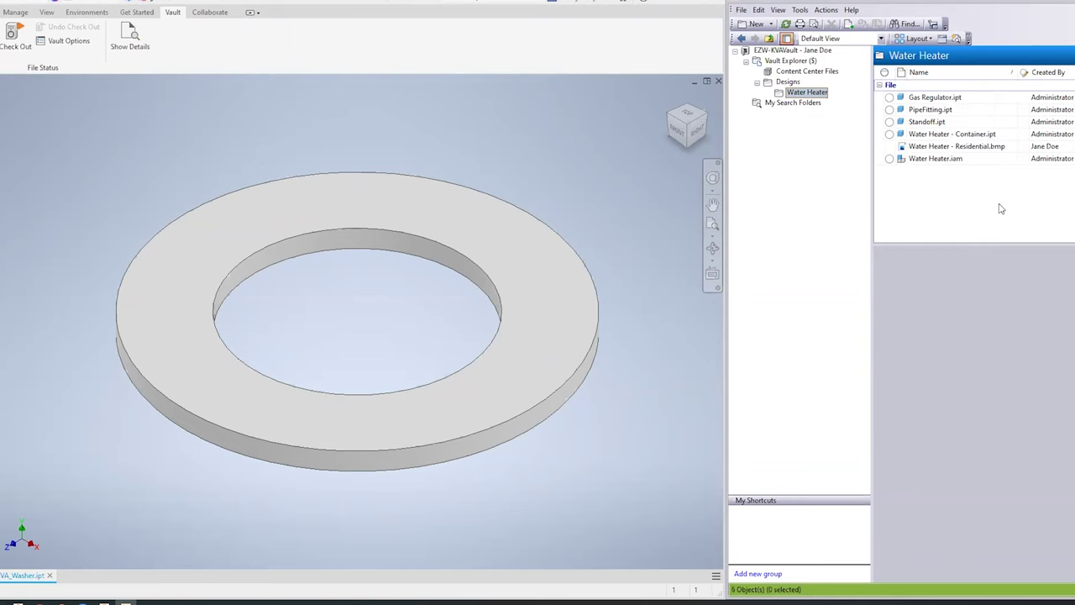
left_click(939, 159)
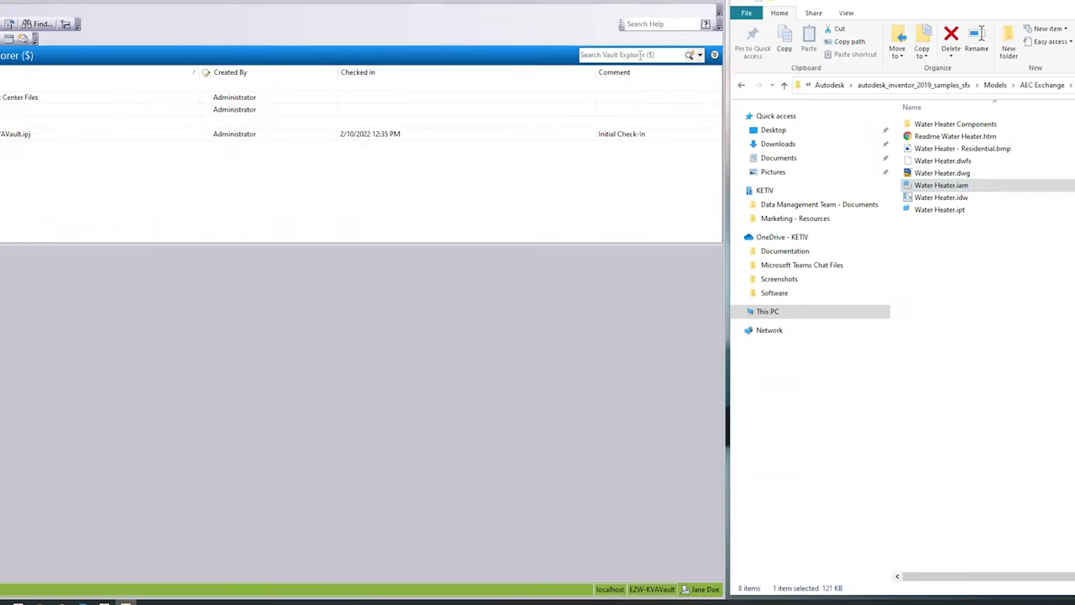
Step: Search the vault for 'regulator' and view Gas Regulator.ipt's version history
left_click(640, 56)
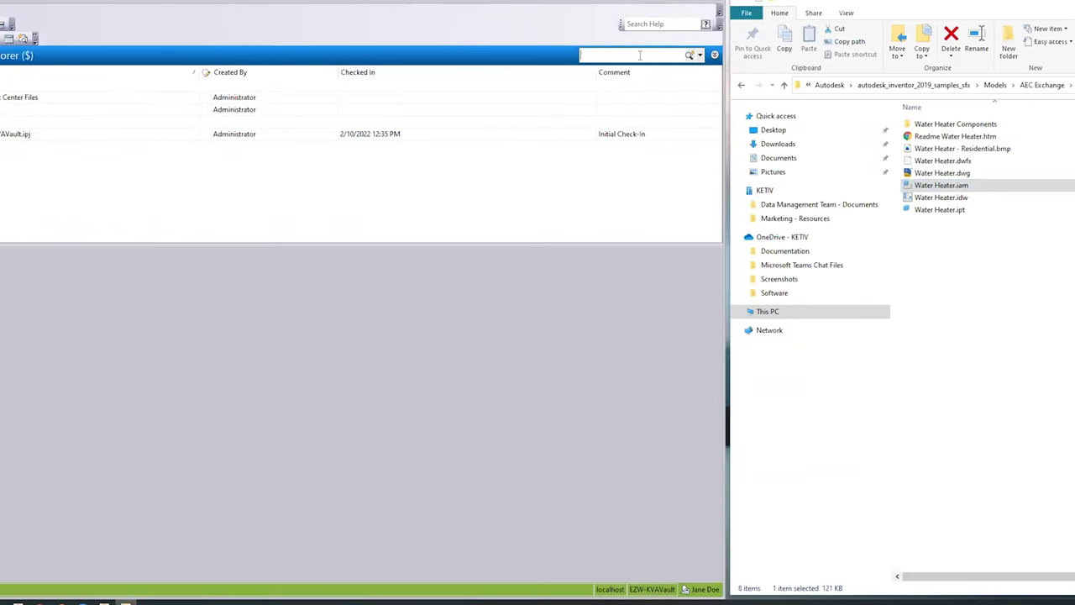
type("regulator")
key("Return")
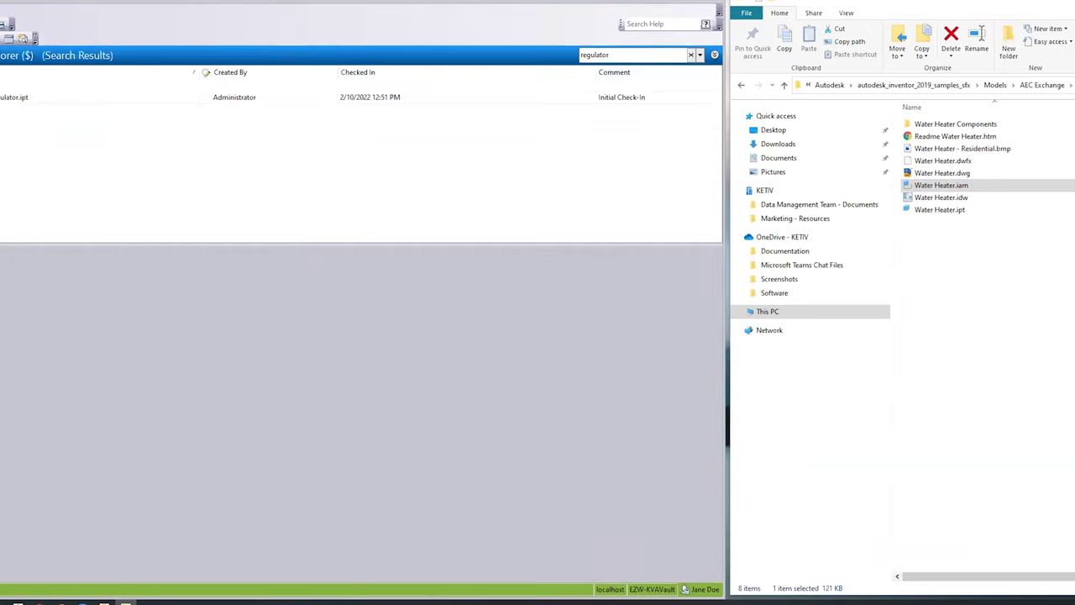
left_click(3, 99)
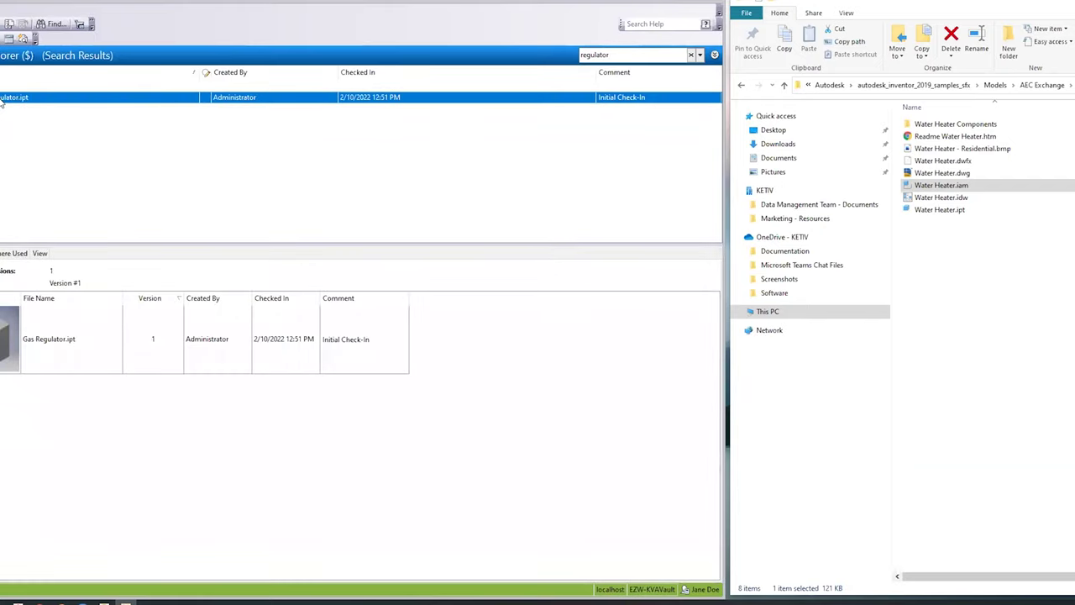
Step: Search for 'water' and step through result details from Water Heater.iam up to Gas Regulator.ipt
double_click(614, 53)
type("water")
key("Return")
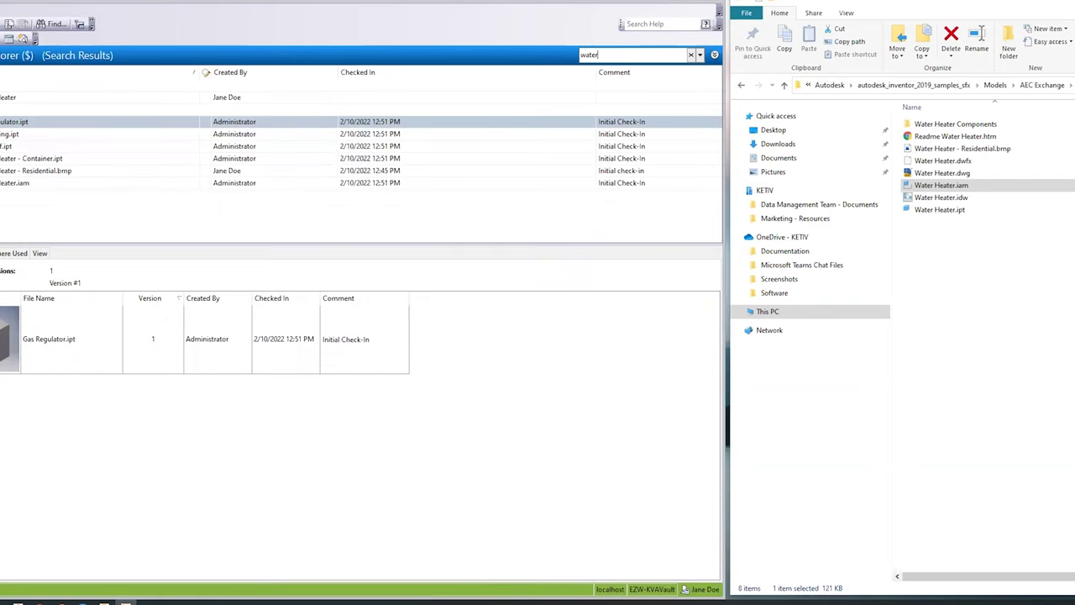
left_click(2, 184)
key("Up")
key("Up")
key("Up")
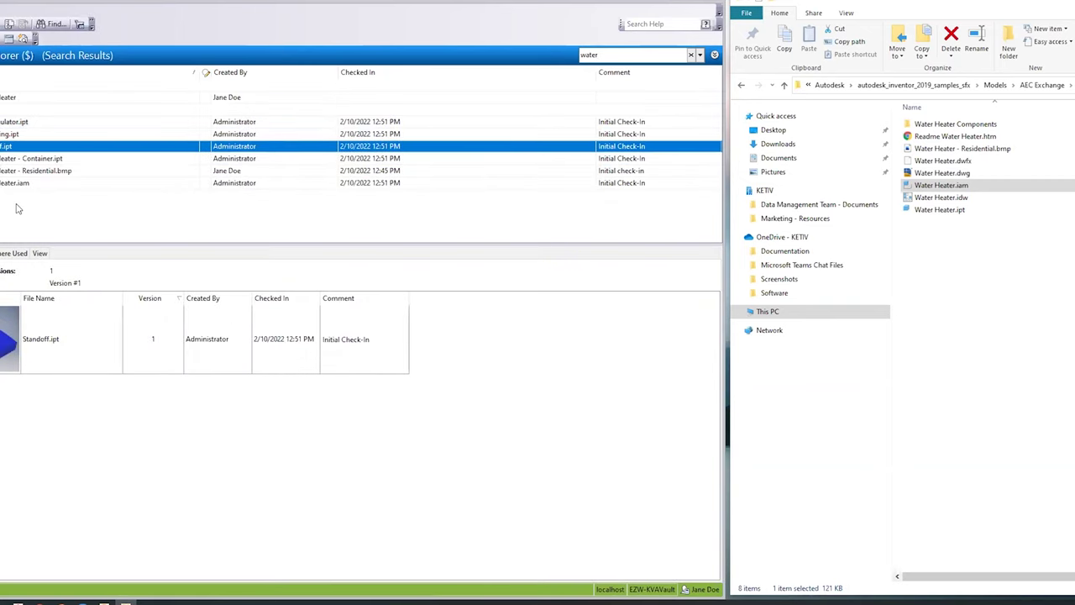
key("Up")
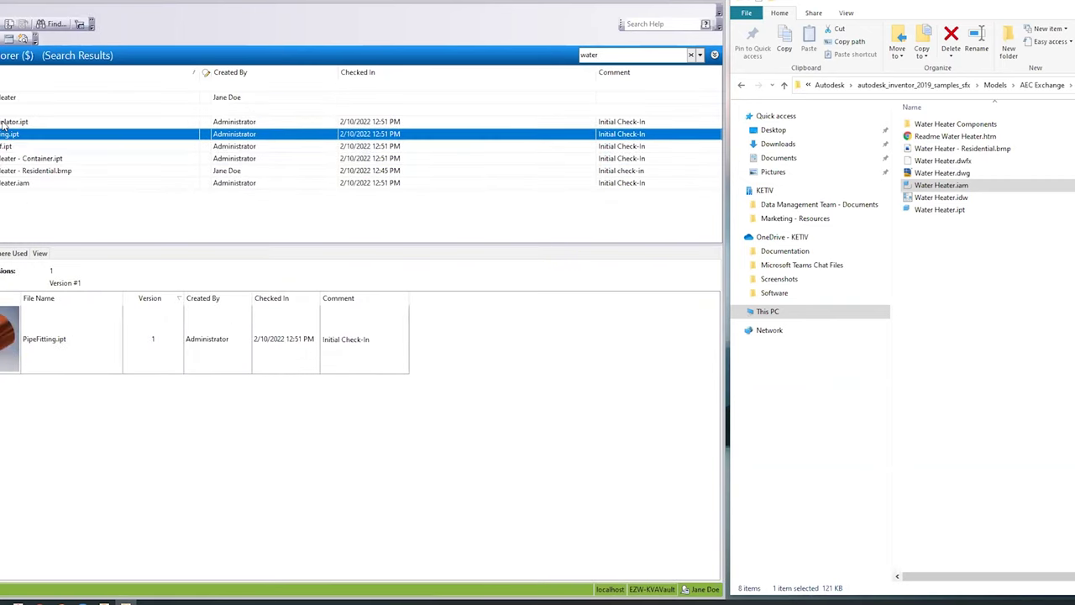
key("Up")
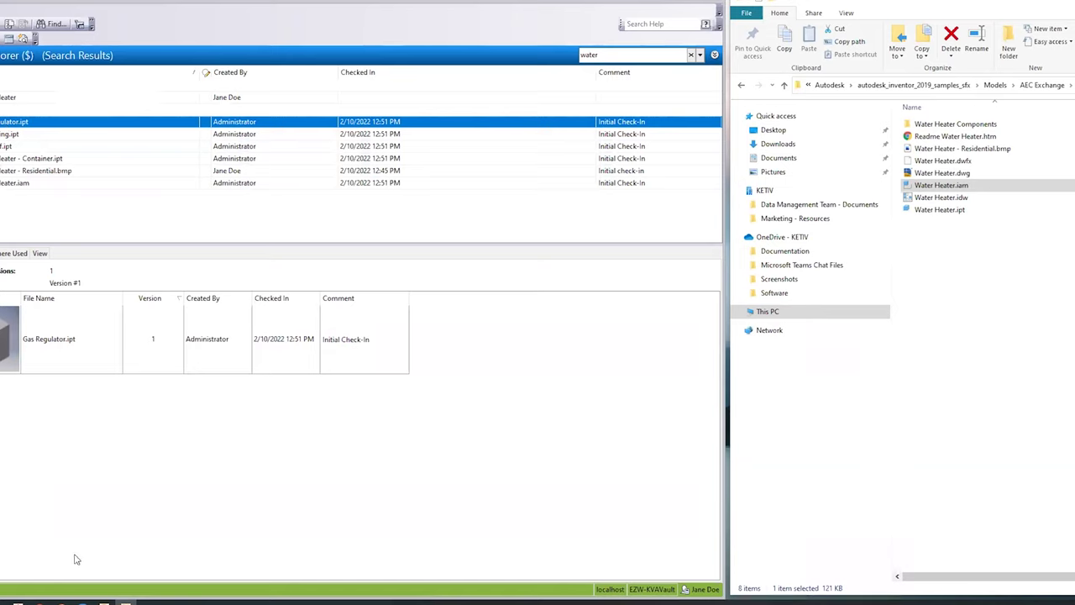
mouse_move(67, 593)
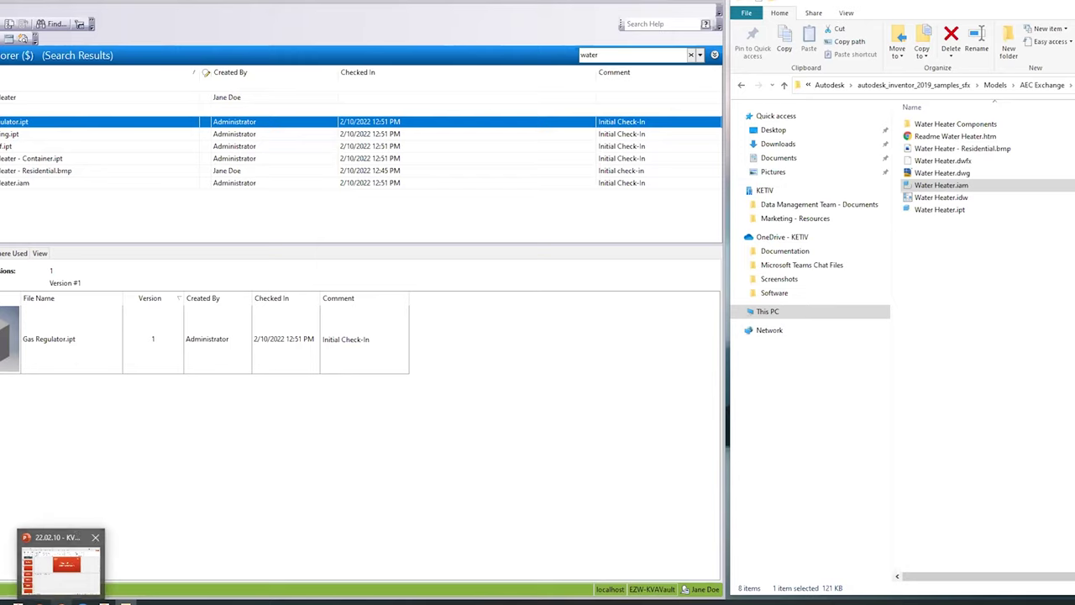
left_click(67, 578)
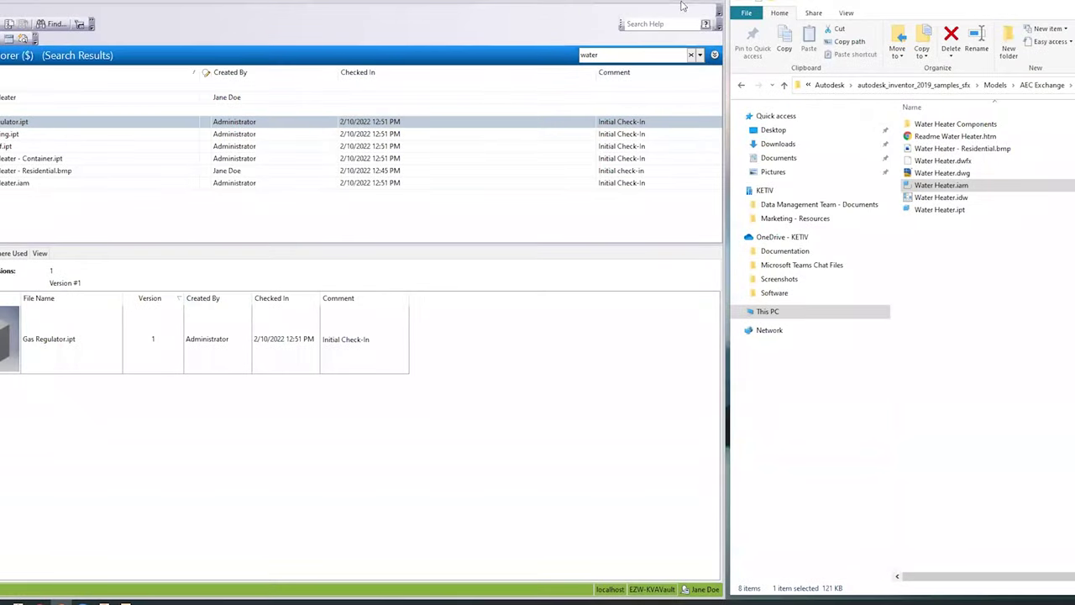
Step: Open the Vault Support desktop shortcut to show the Vault Products support page in Chrome
left_click(683, 3)
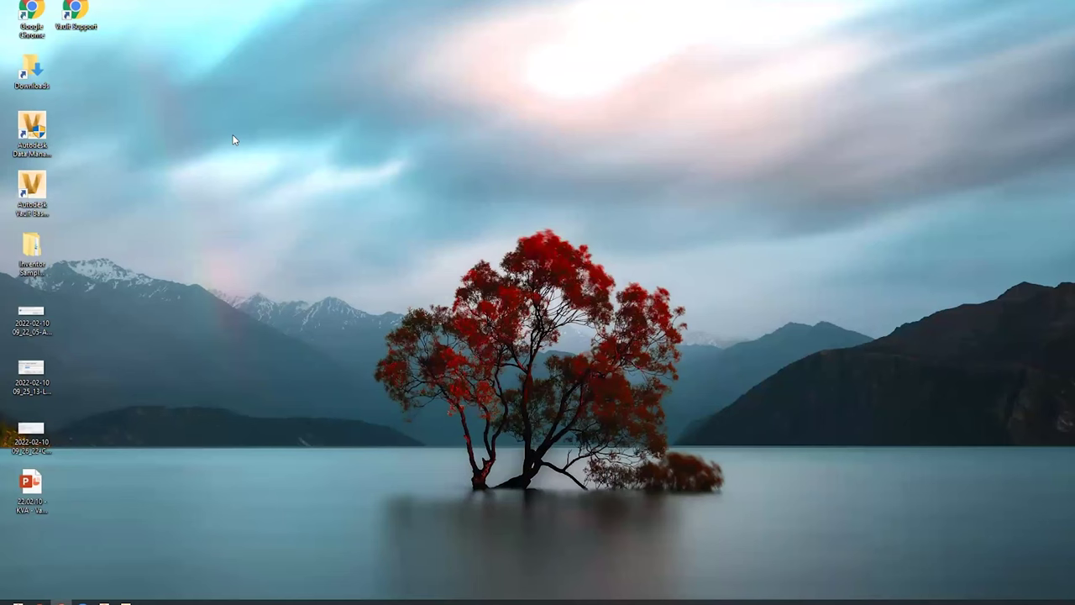
double_click(64, 8)
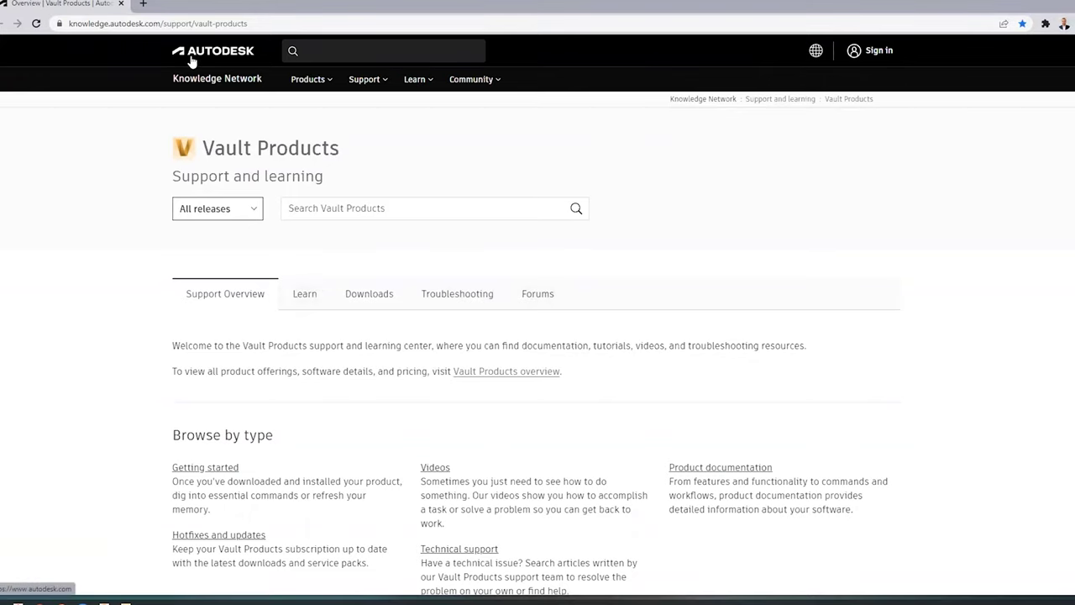
Step: From the Autodesk home page, go through Support > Product support and learning to Vault Products
left_click(192, 57)
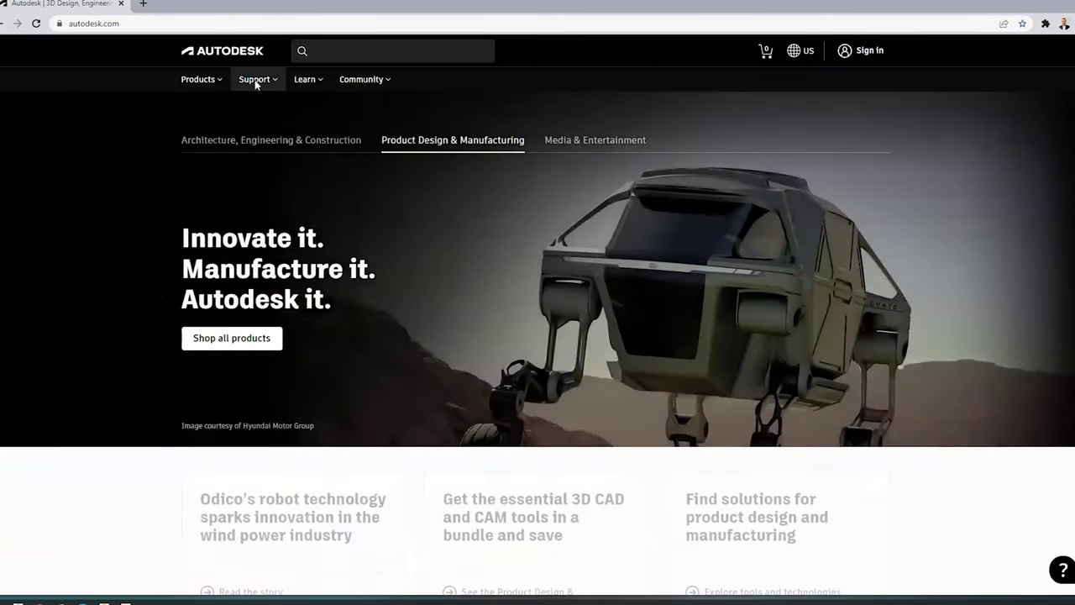
left_click(256, 79)
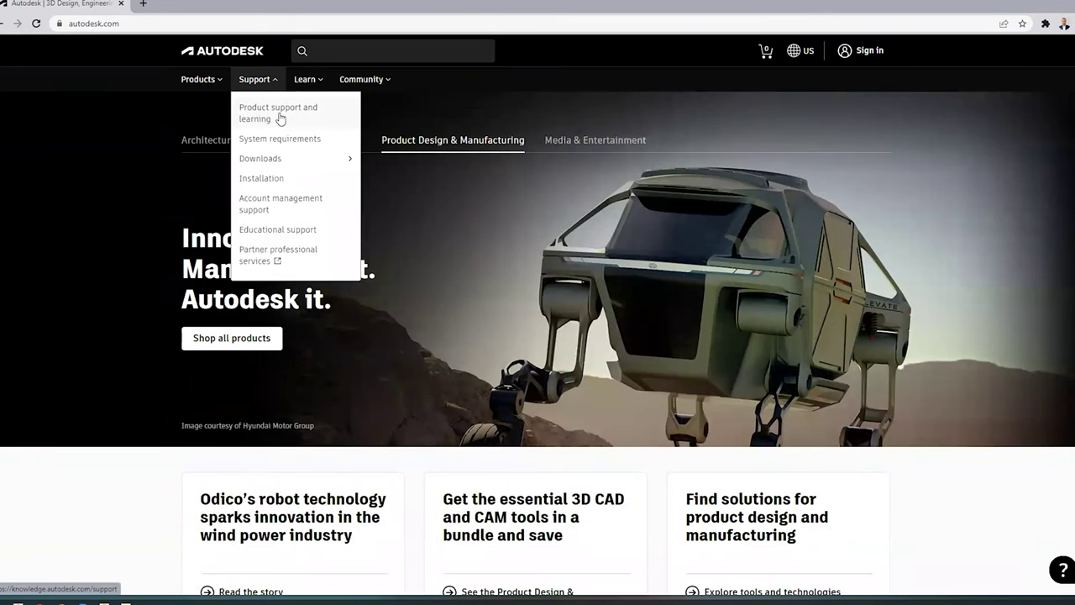
left_click(280, 118)
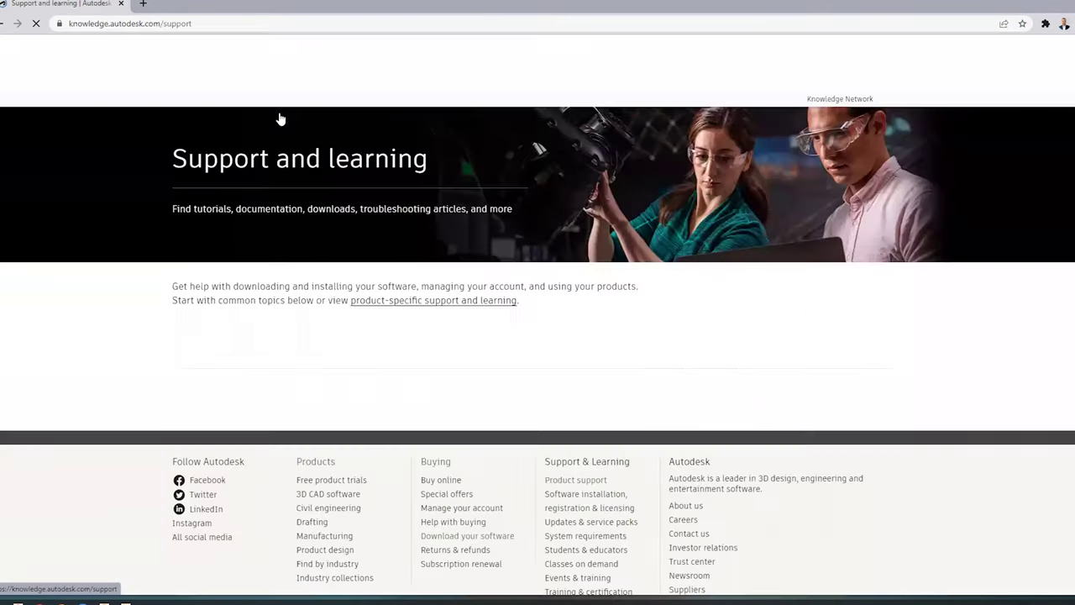
scroll(413, 277, "down", 5)
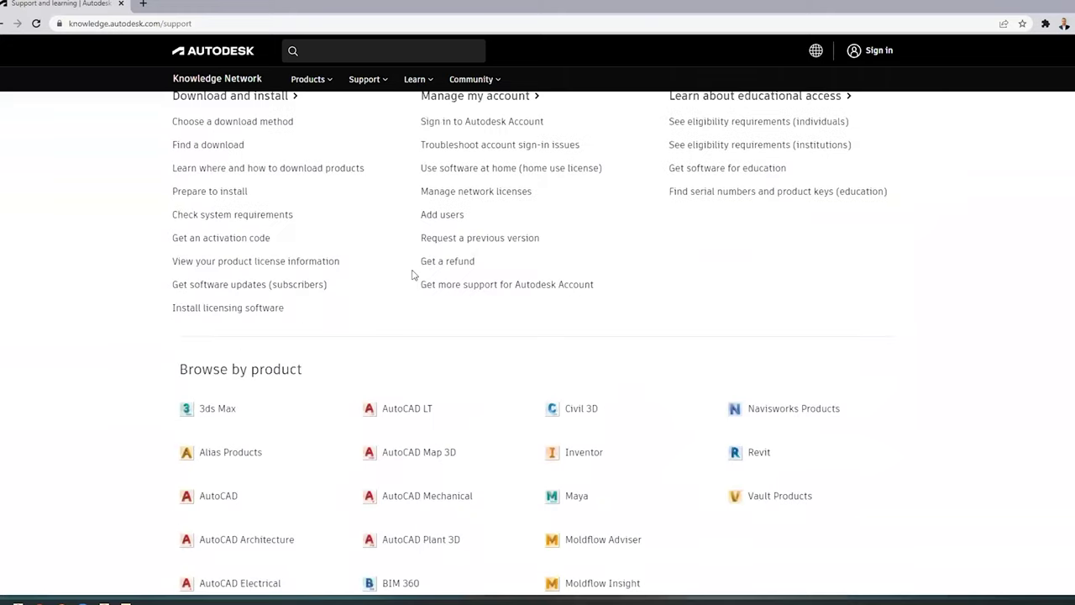
left_click(782, 331)
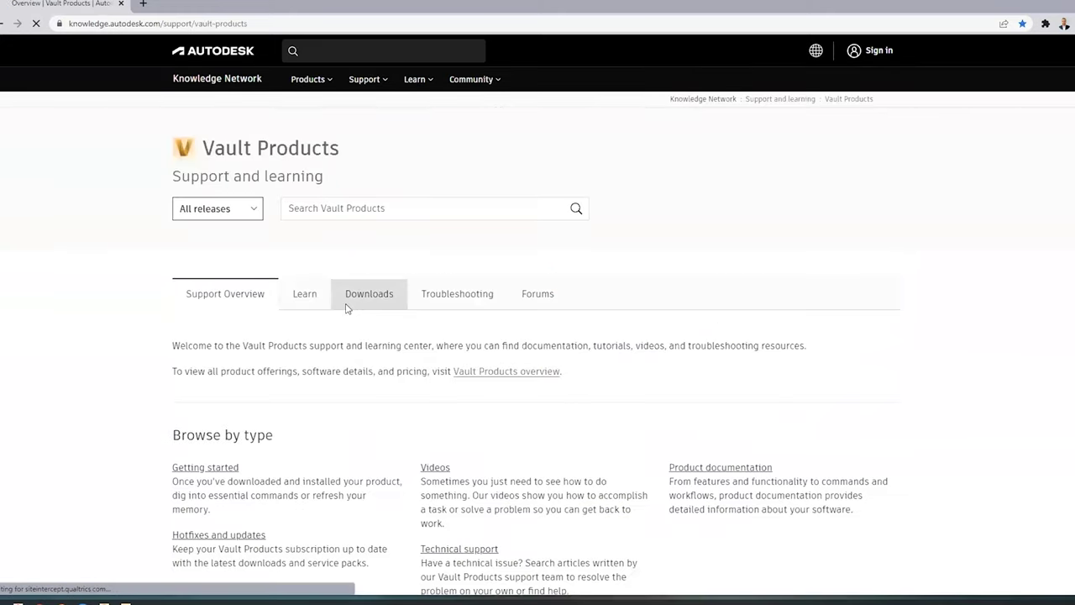
Step: Move from the Vault Products Downloads page to its Learn tab of recommended content
left_click(347, 305)
left_click(290, 257)
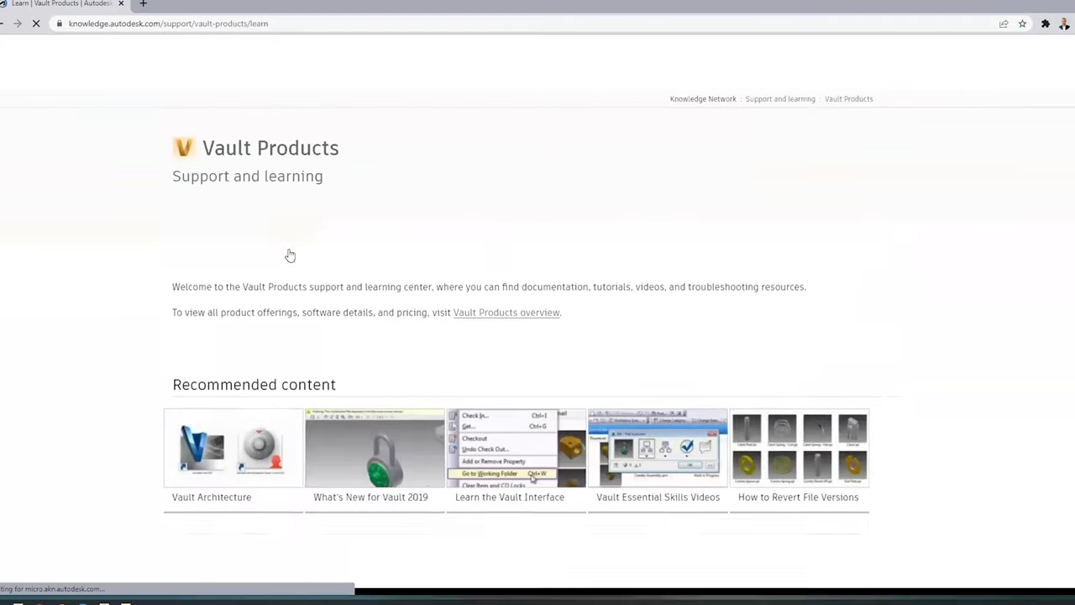
scroll(452, 477, "down", 3)
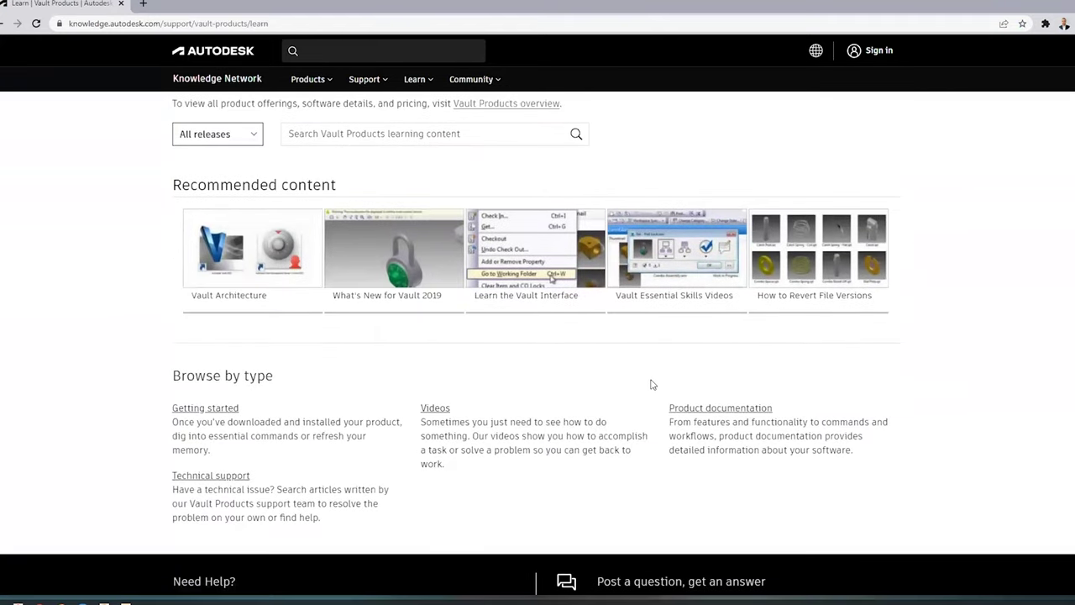
scroll(647, 386, "up", 2)
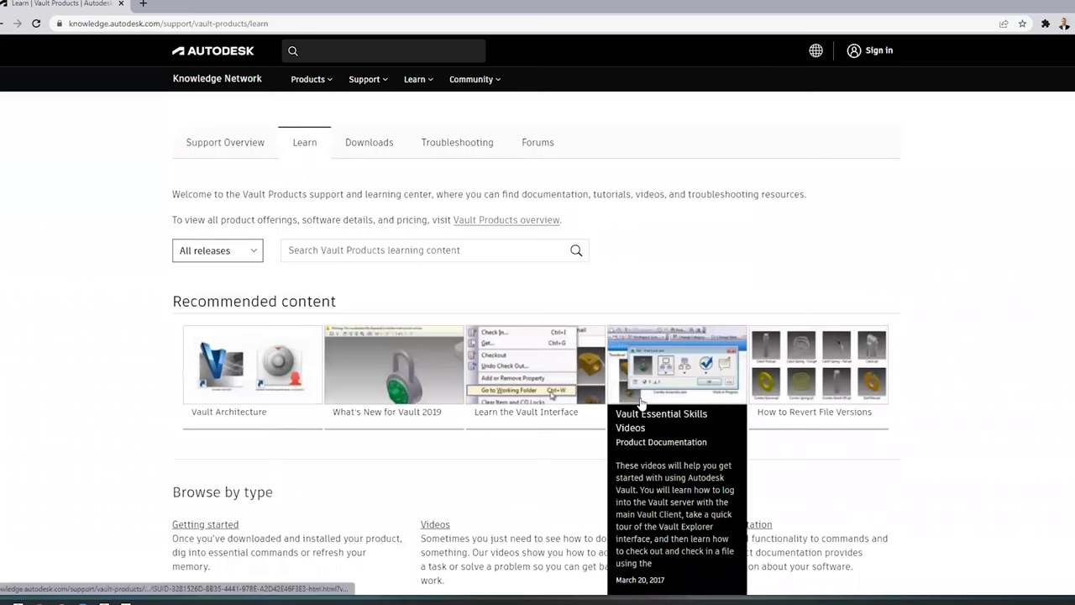
Step: Browse the Vault Essential Skills Videos page, then return to the Learn page and select its web address
left_click(641, 407)
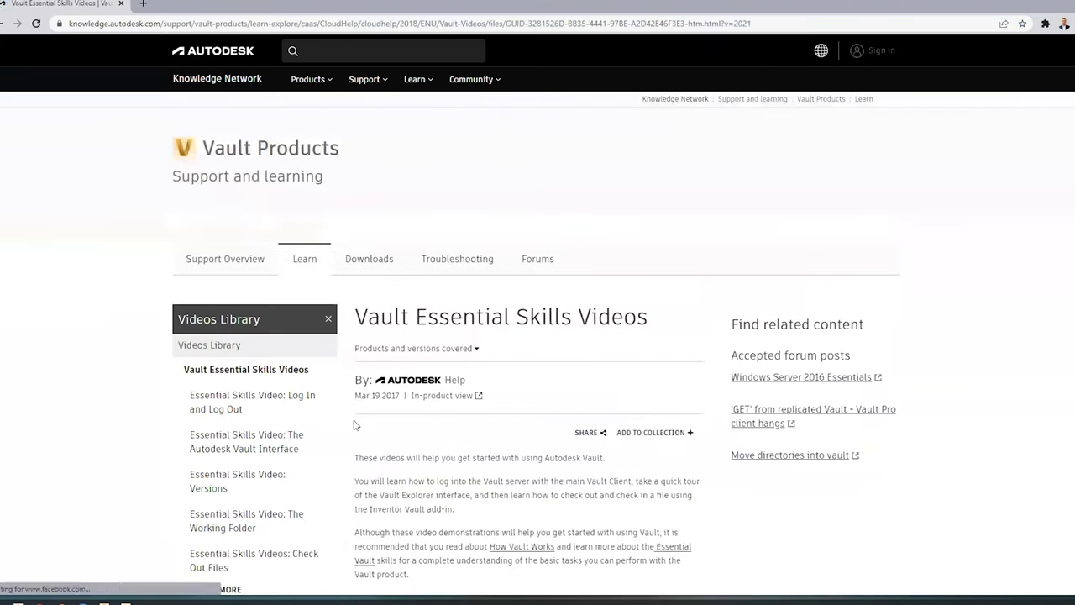
scroll(348, 424, "down", 2)
scroll(622, 446, "down", 3)
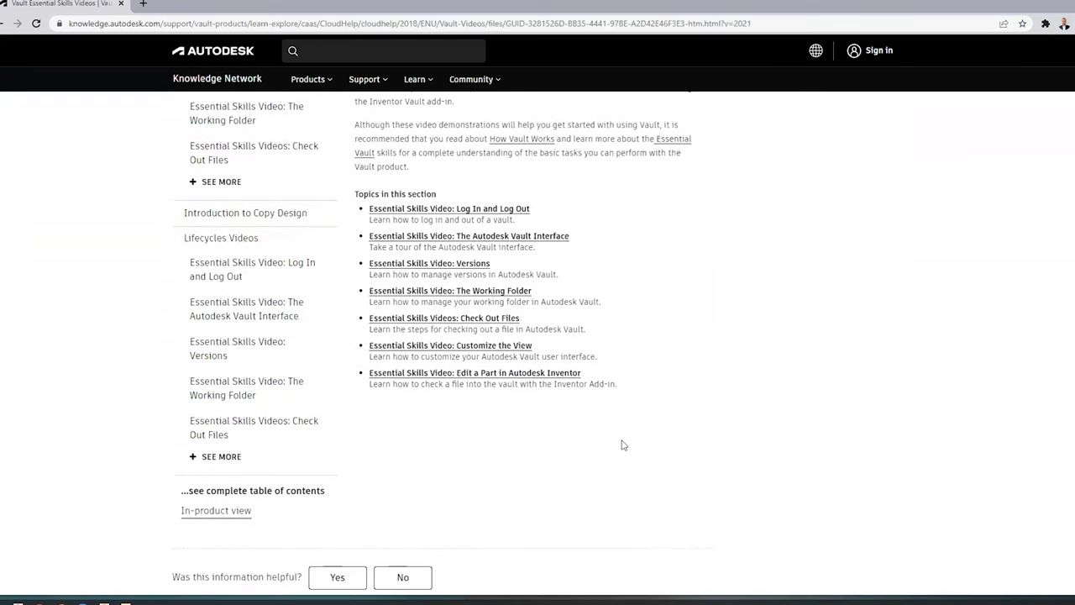
scroll(636, 444, "up", 3)
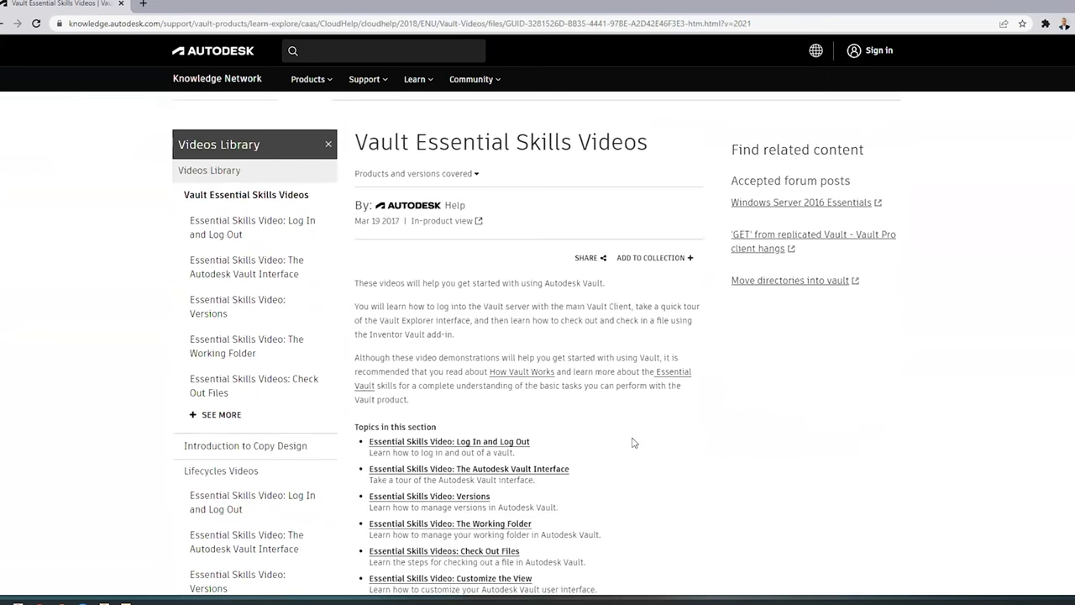
scroll(486, 343, "up", 3)
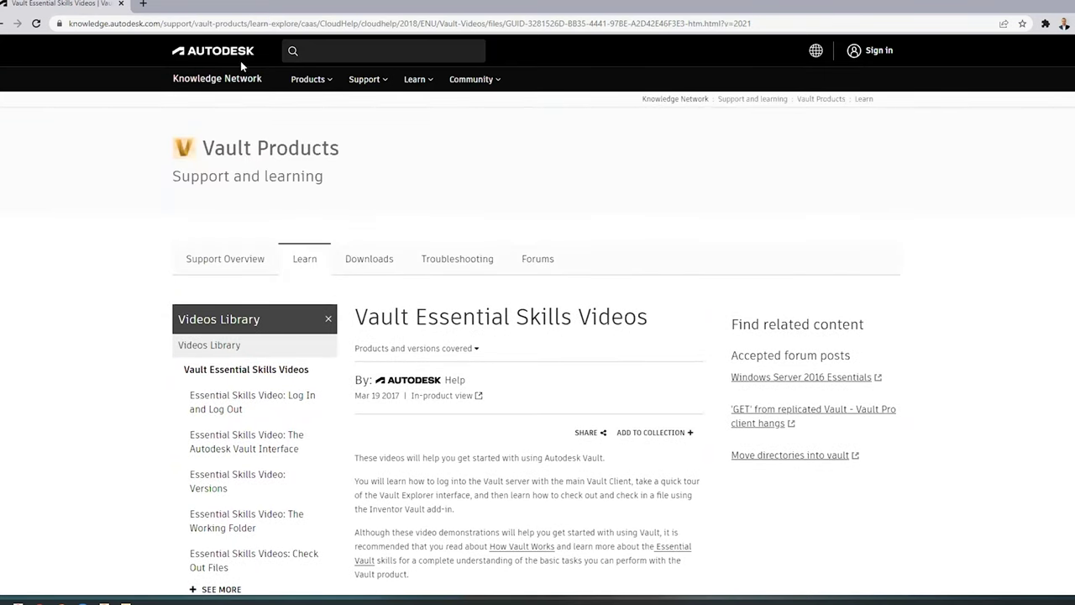
left_click(4, 22)
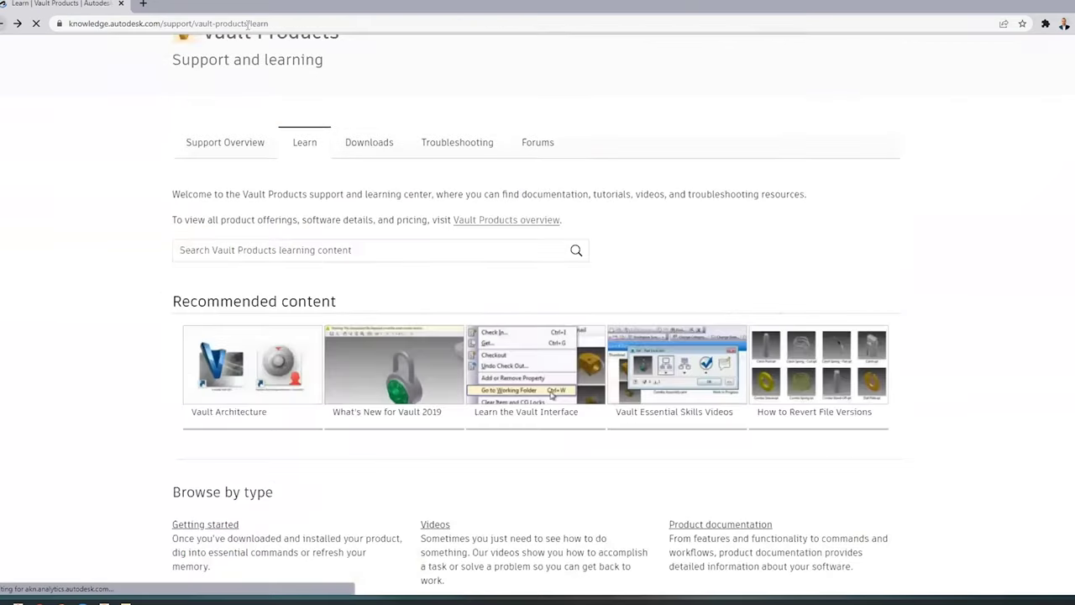
left_click(248, 23)
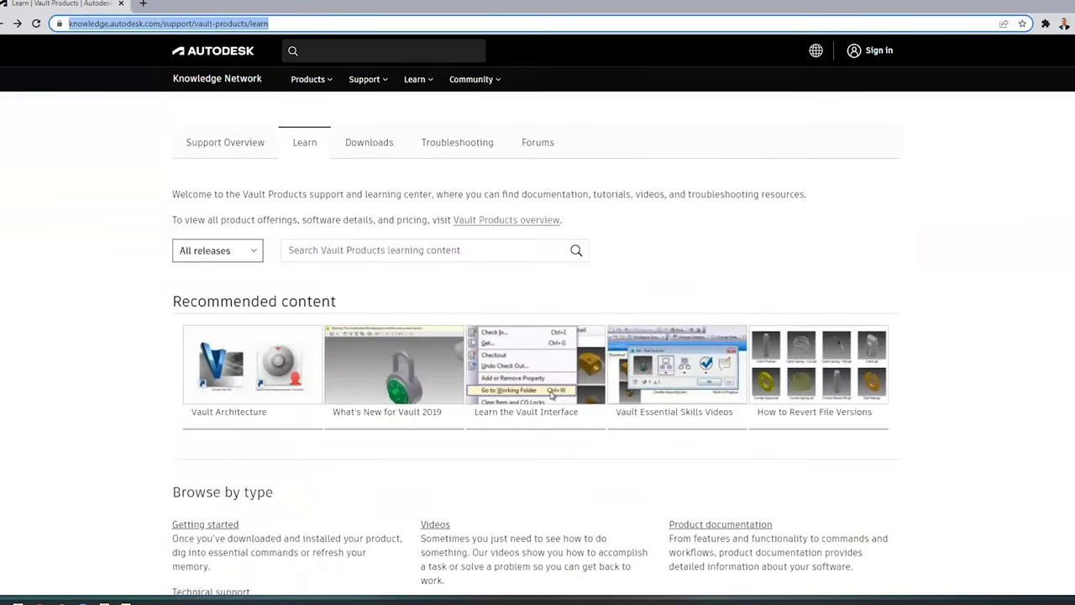